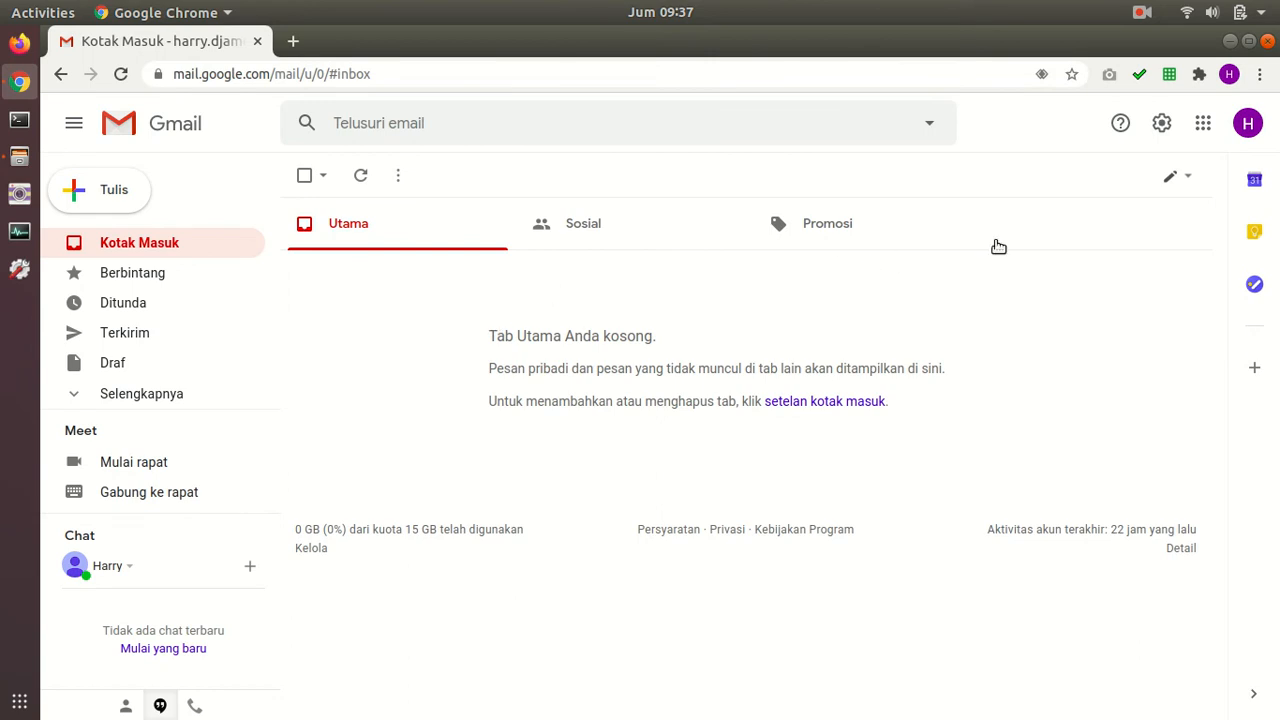
Step: Open the Google apps grid in Gmail and scroll the panel down to Dokumen (Docs)
left_click(1203, 126)
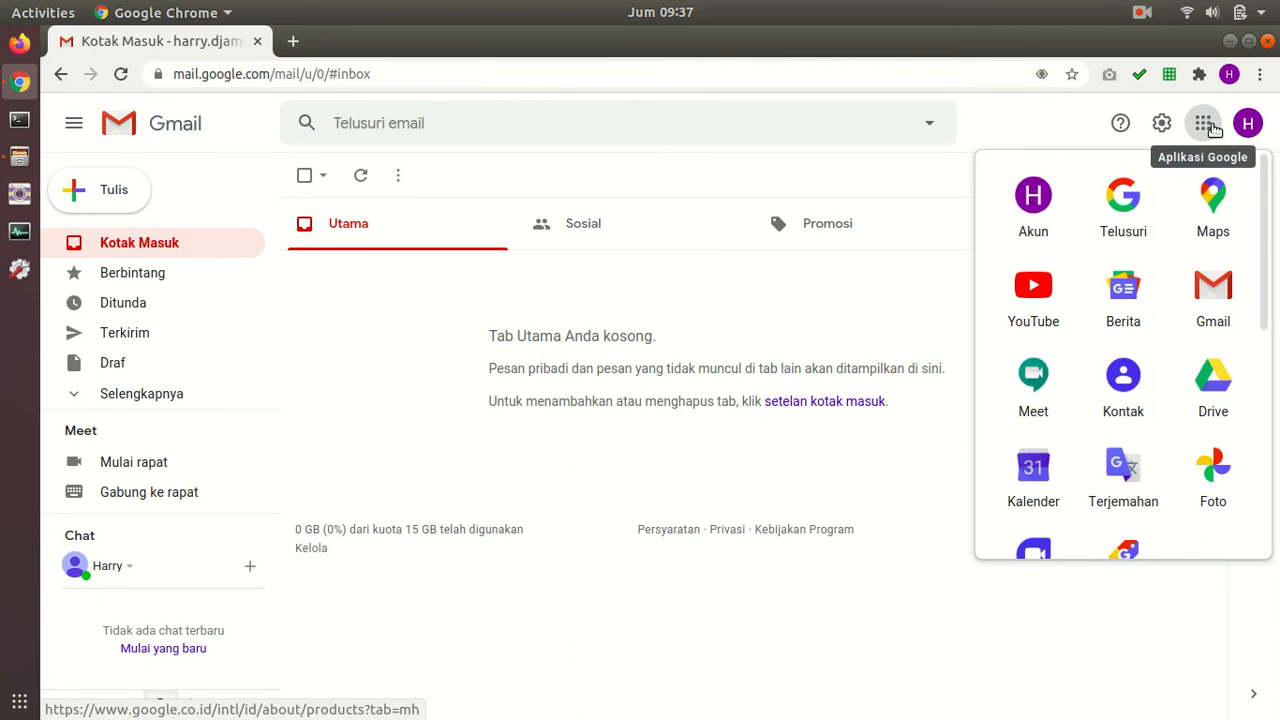
left_click_drag(1266, 180, 1272, 334)
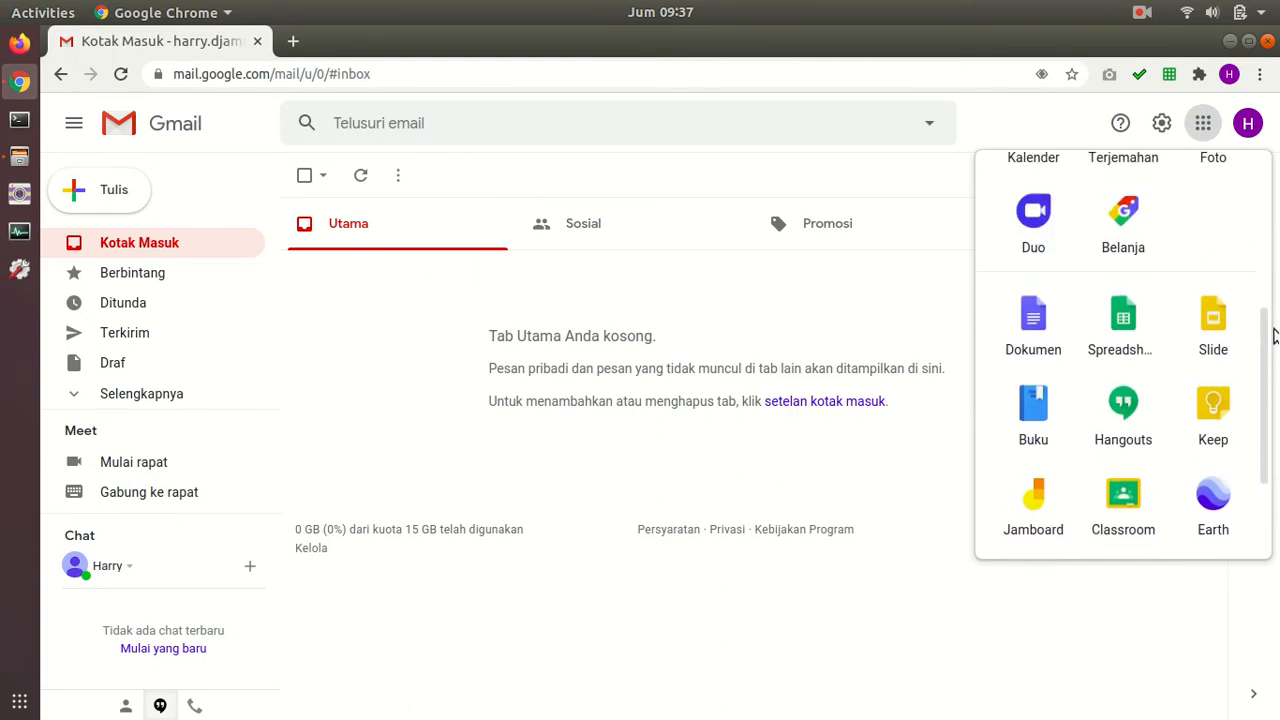
Step: Open Docs, switch to Formulir (Forms) through the menu, and start a Kosong (blank) form
left_click(1033, 325)
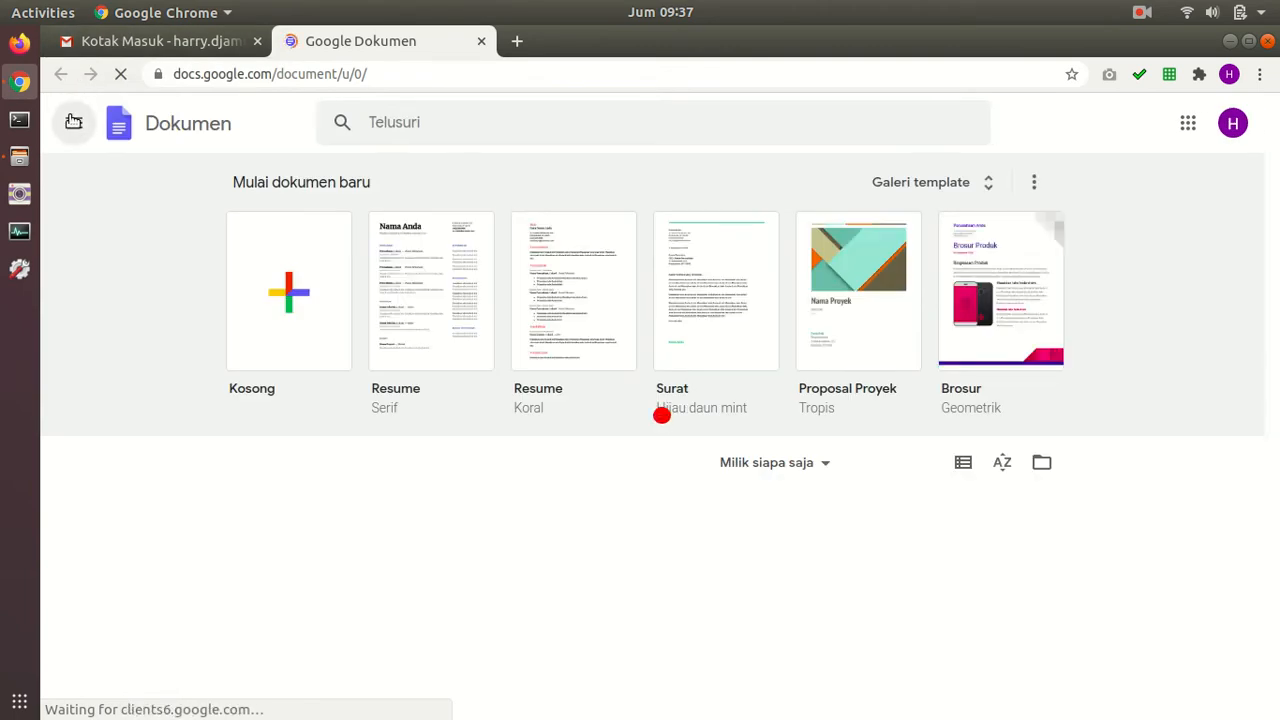
left_click(70, 119)
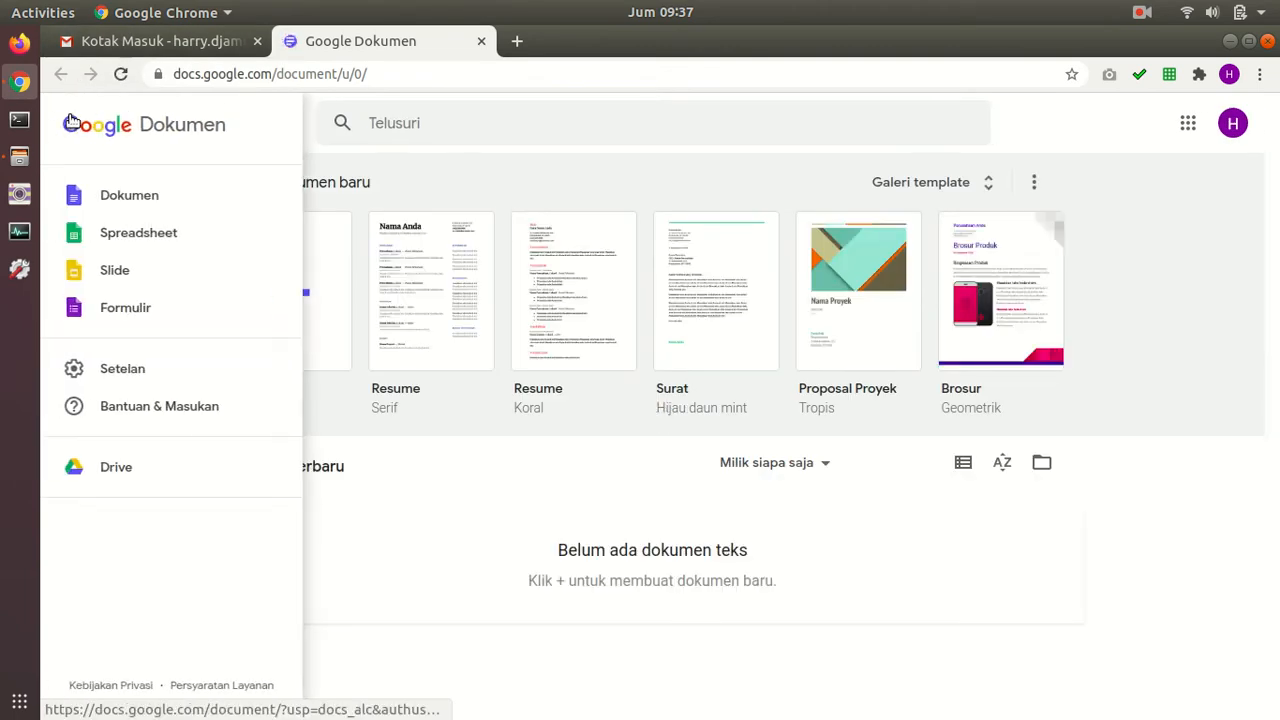
left_click(150, 320)
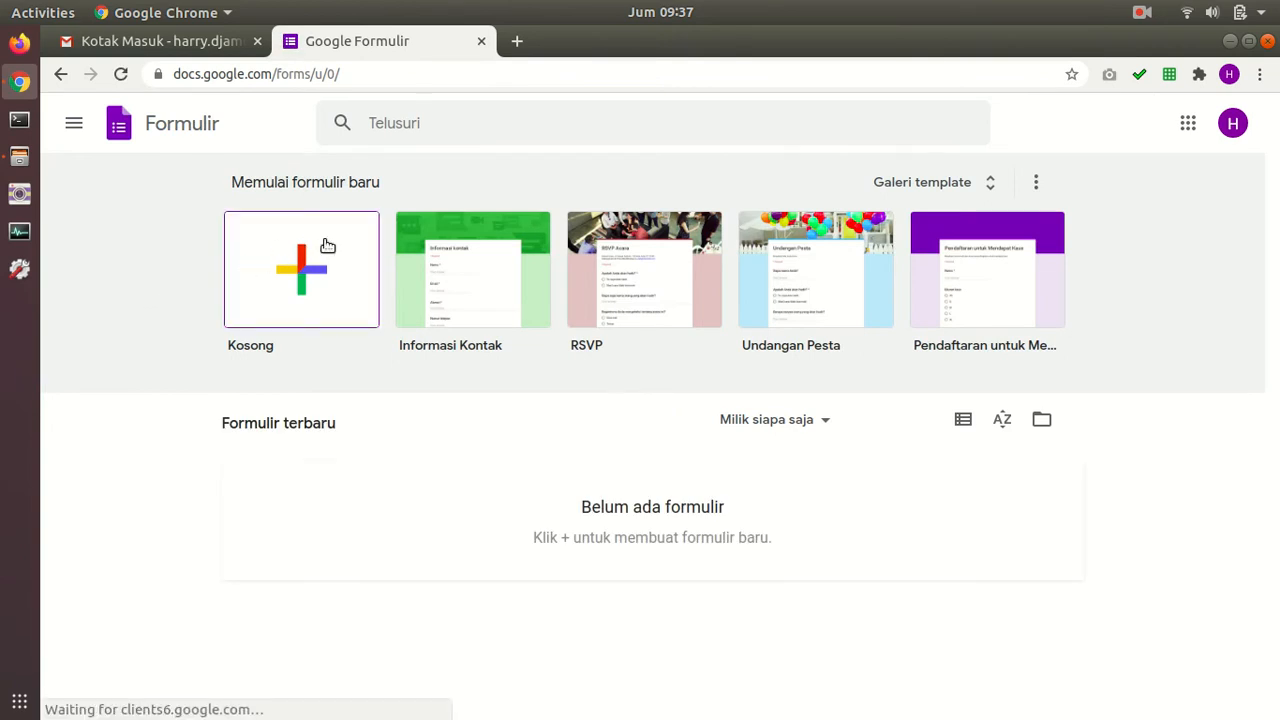
left_click(307, 271)
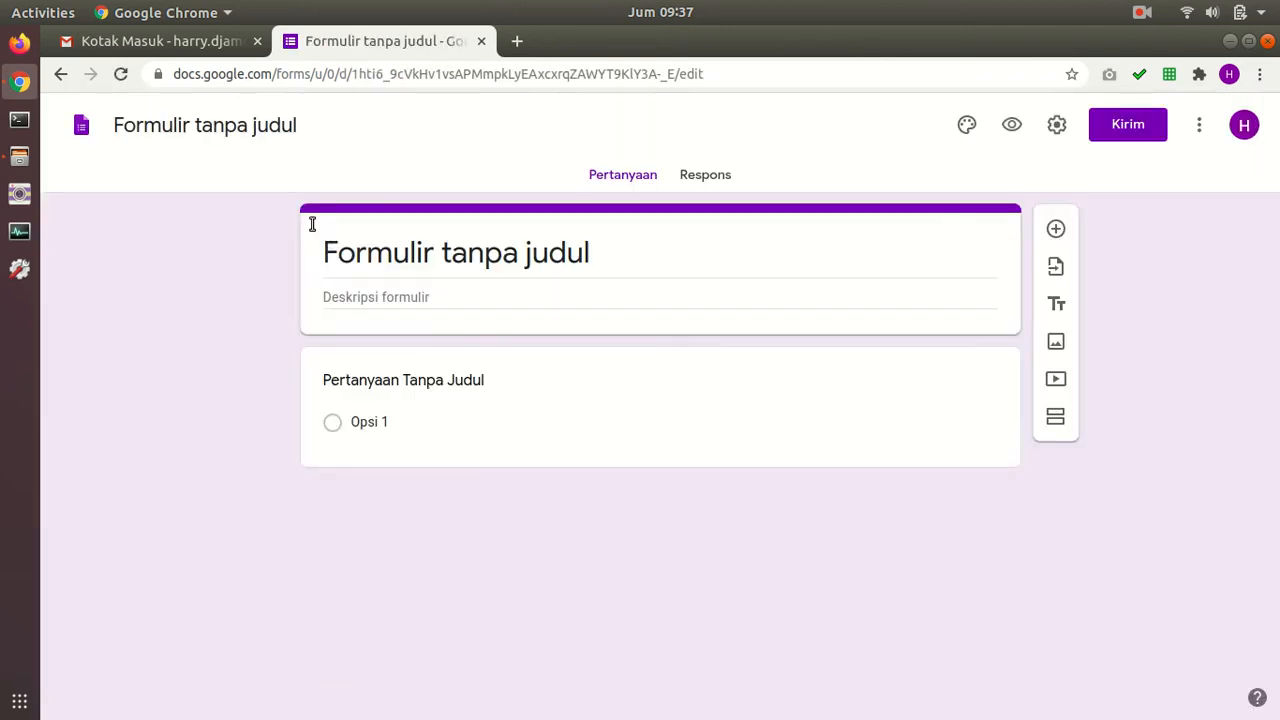
Step: Rename the form to 'QUIZ -1'
left_click(271, 126)
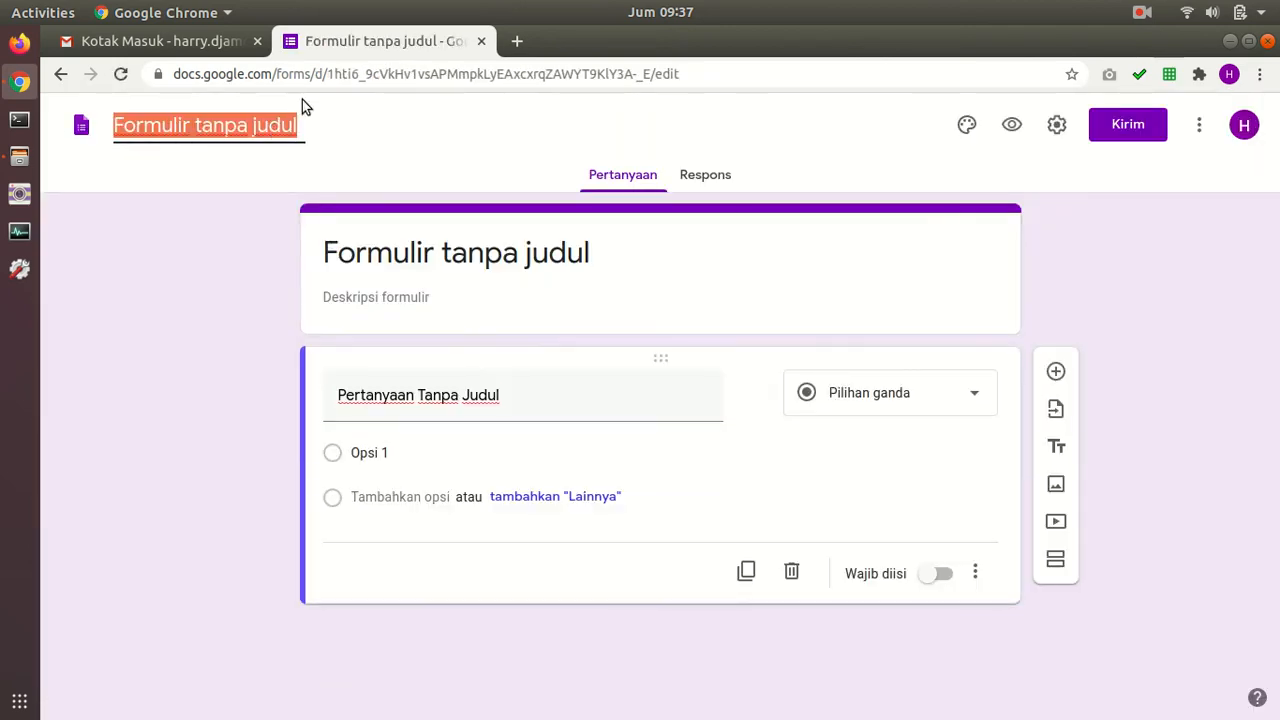
type("QUIX")
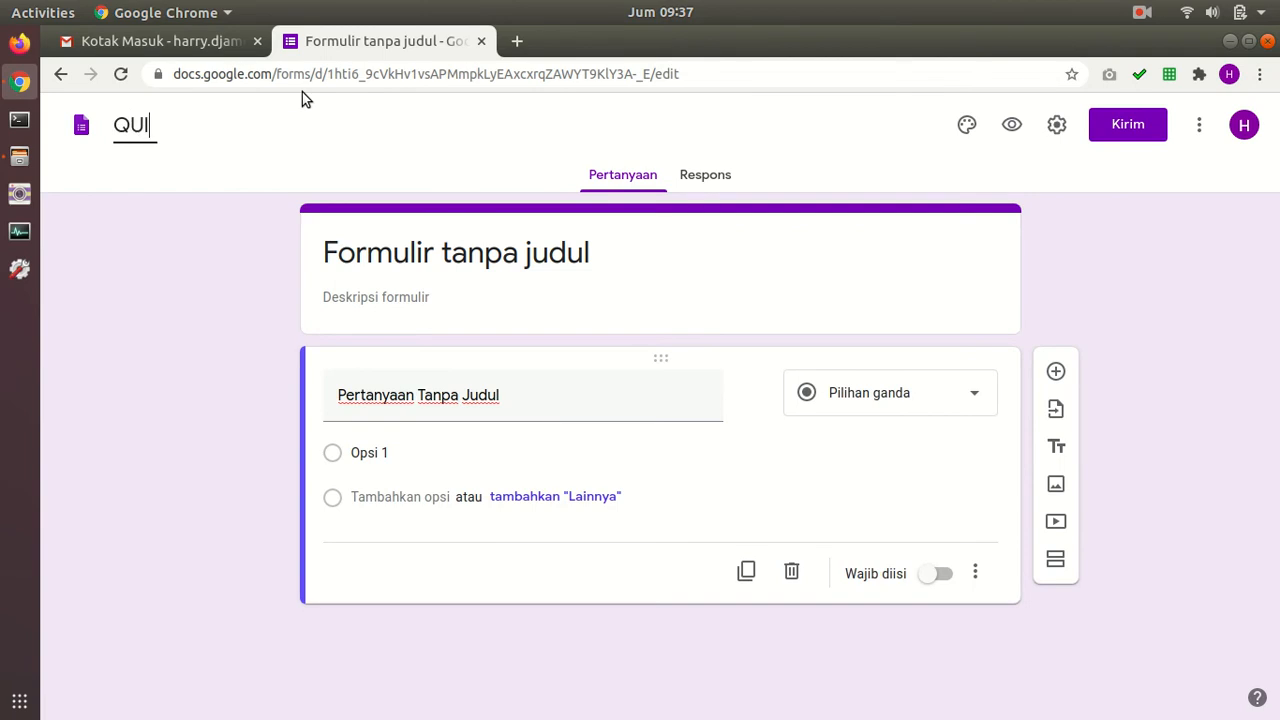
key("BackSpace")
type("Z -1")
key("Return")
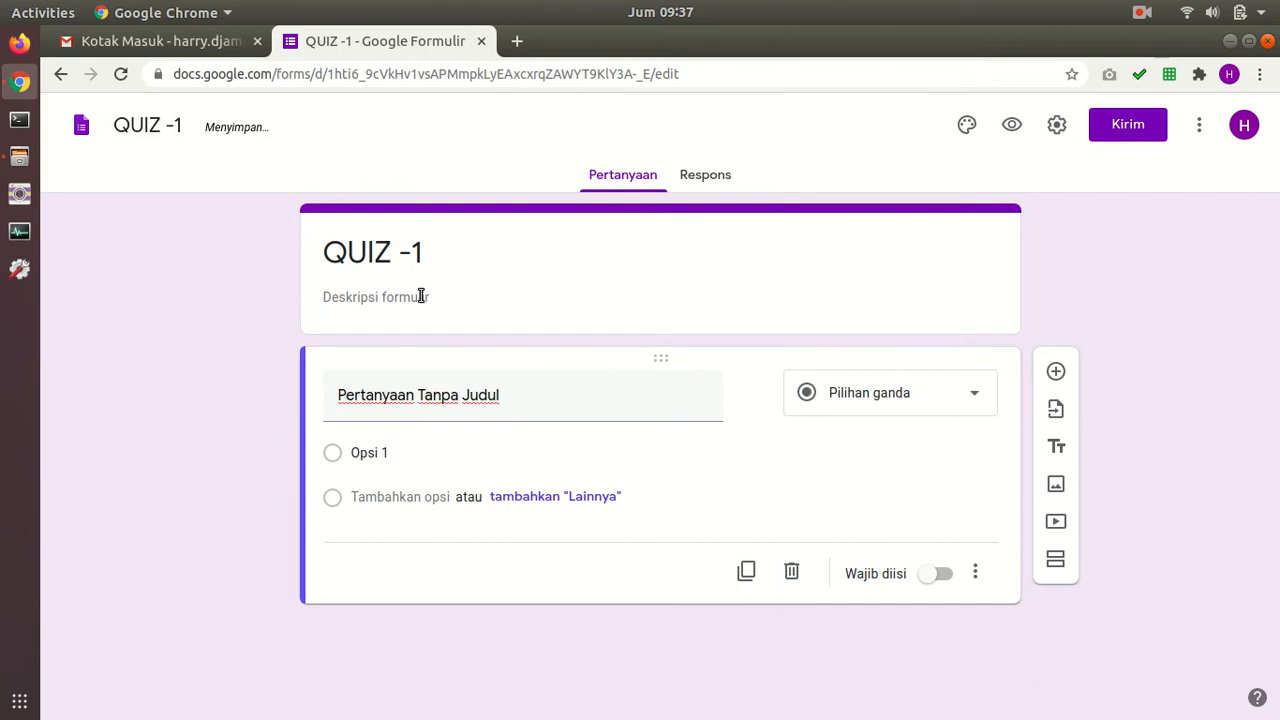
Step: Start the form description with 'Mata Pelajaran : Komputer'
left_click(420, 293)
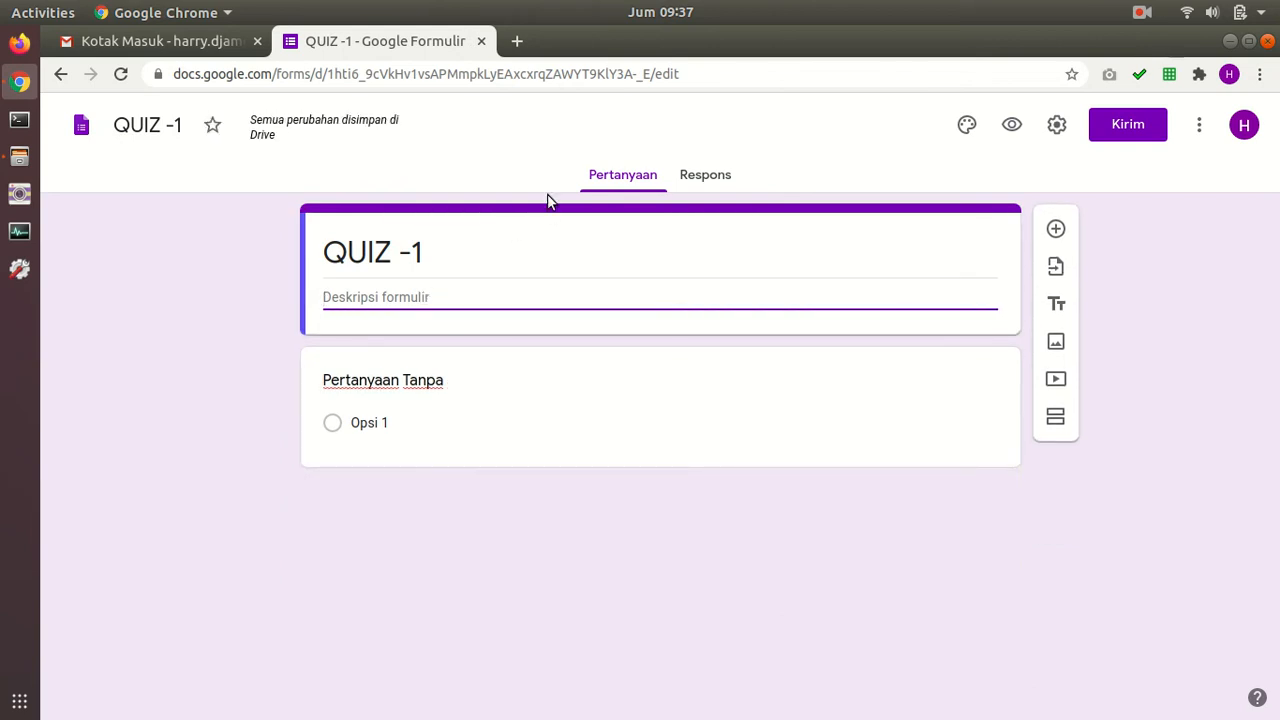
type("Ini")
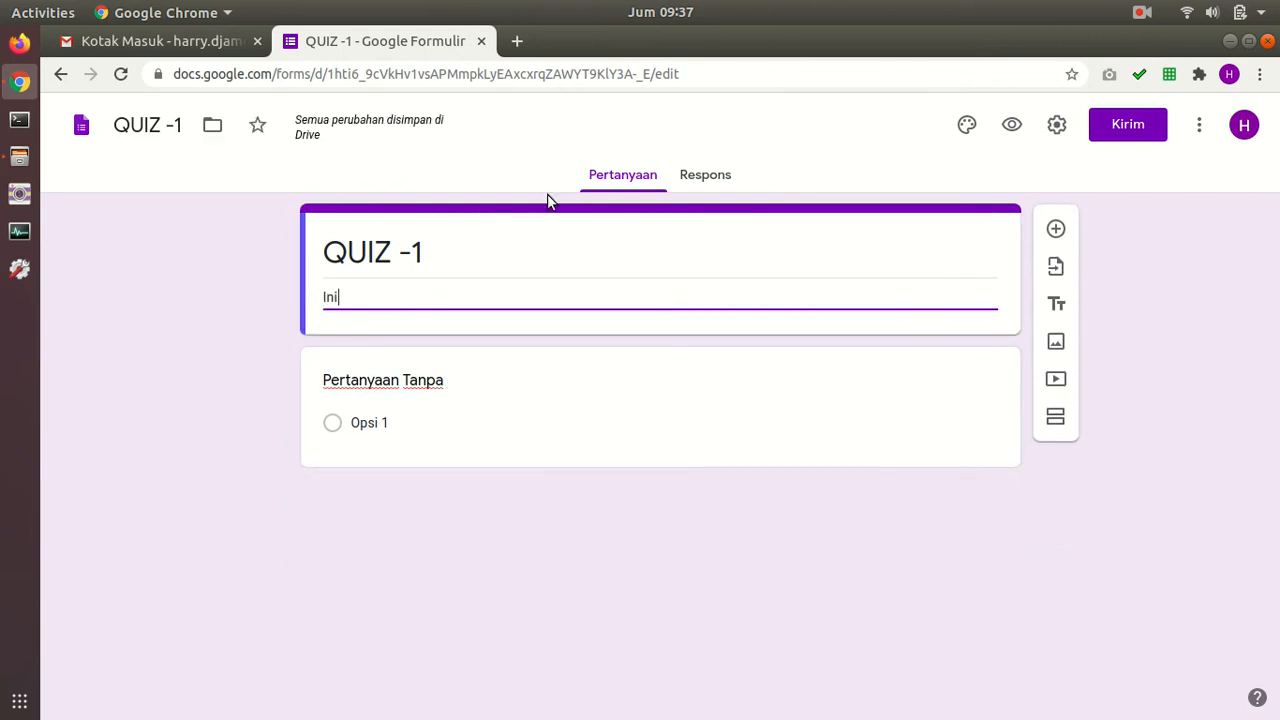
key("ctrl+a")
type("Mata Pelajaran : Komputer")
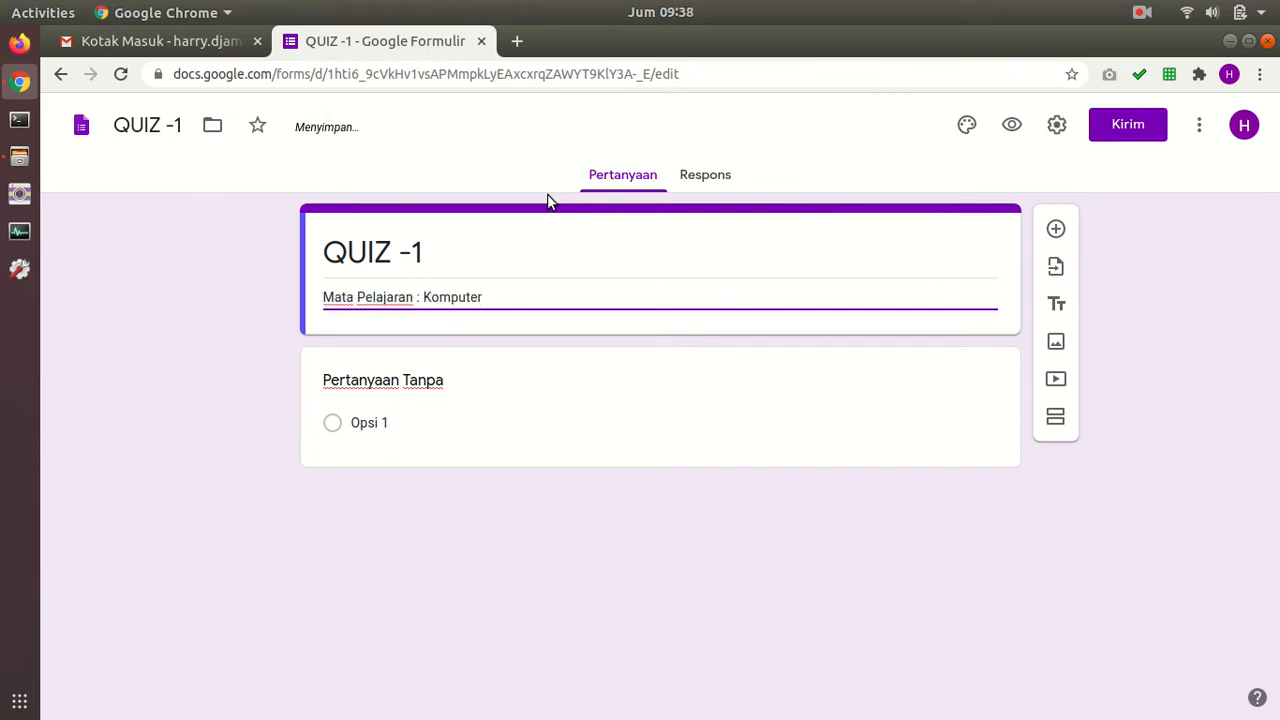
key("Tab")
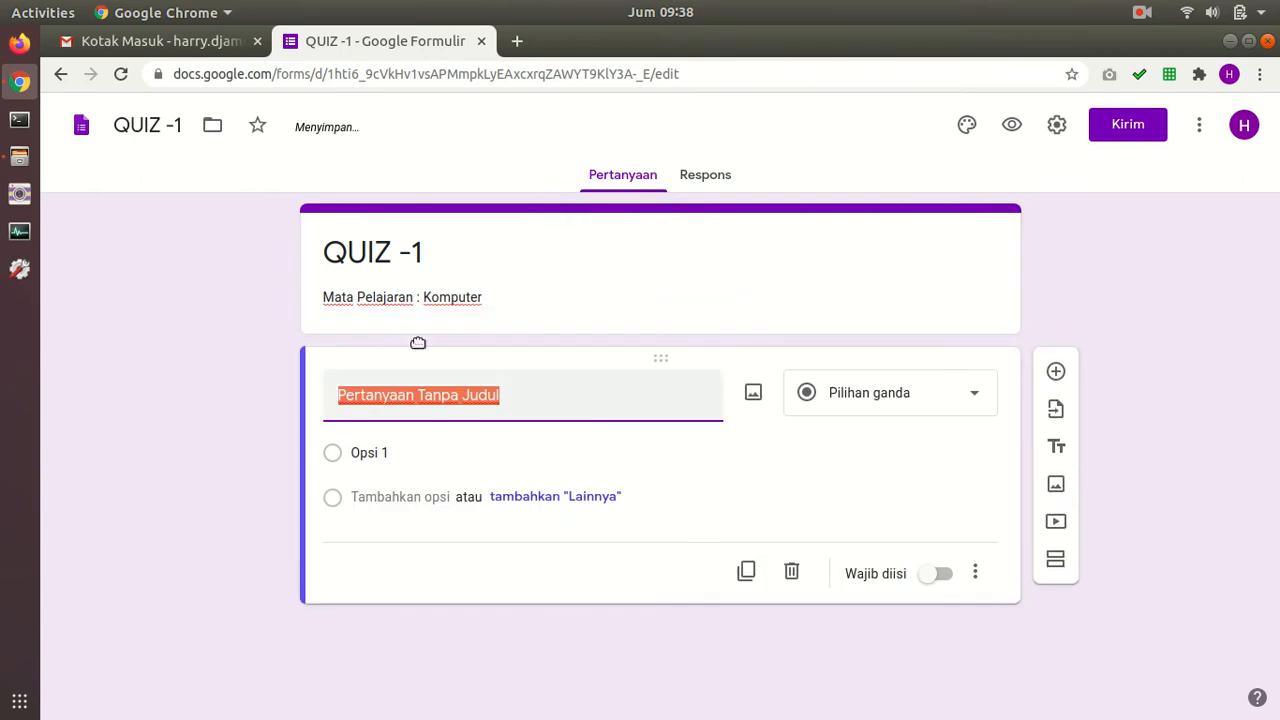
left_click(509, 294)
left_click(511, 293)
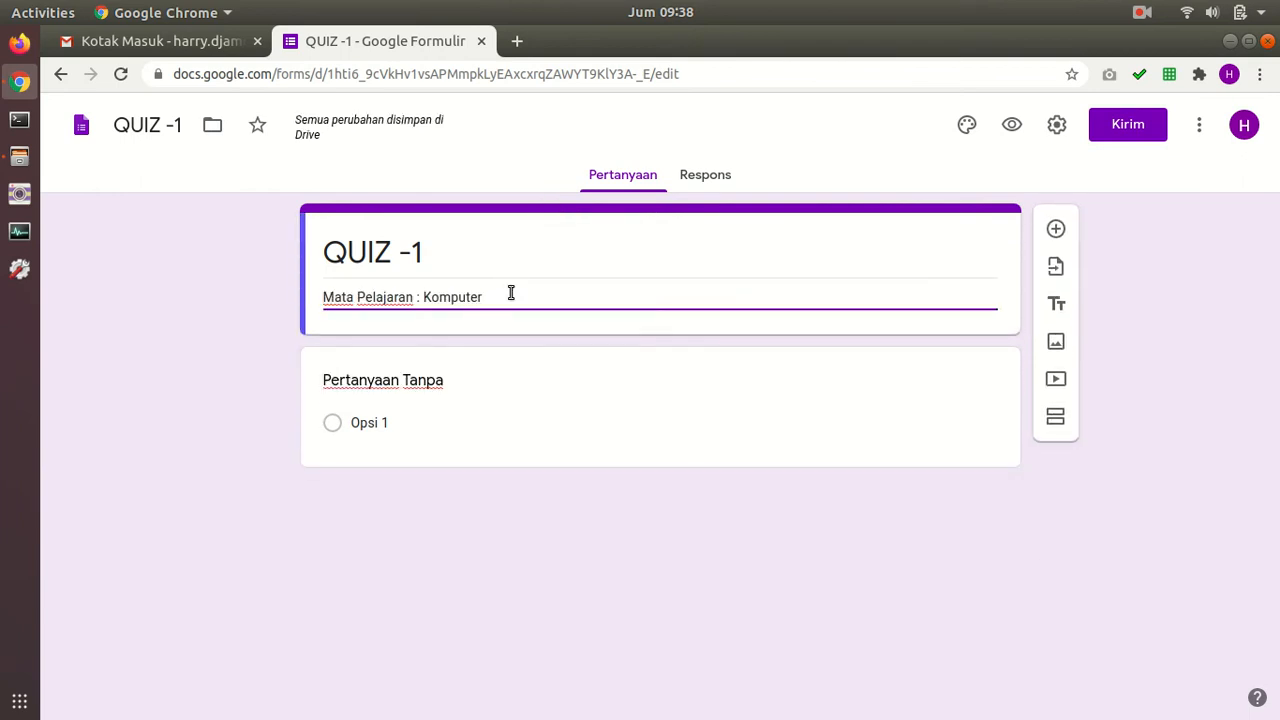
Step: Add description lines 'Hari / Tanggal : Jumat / 24 Juli 2020', 'Waktu : 10.00 - 11.00' and 'Note : Kerjakan semua soal.'
key("Return")
type("Hari / Tangg")
key("BackSpace")
key("BackSpace")
type("nggal : ")
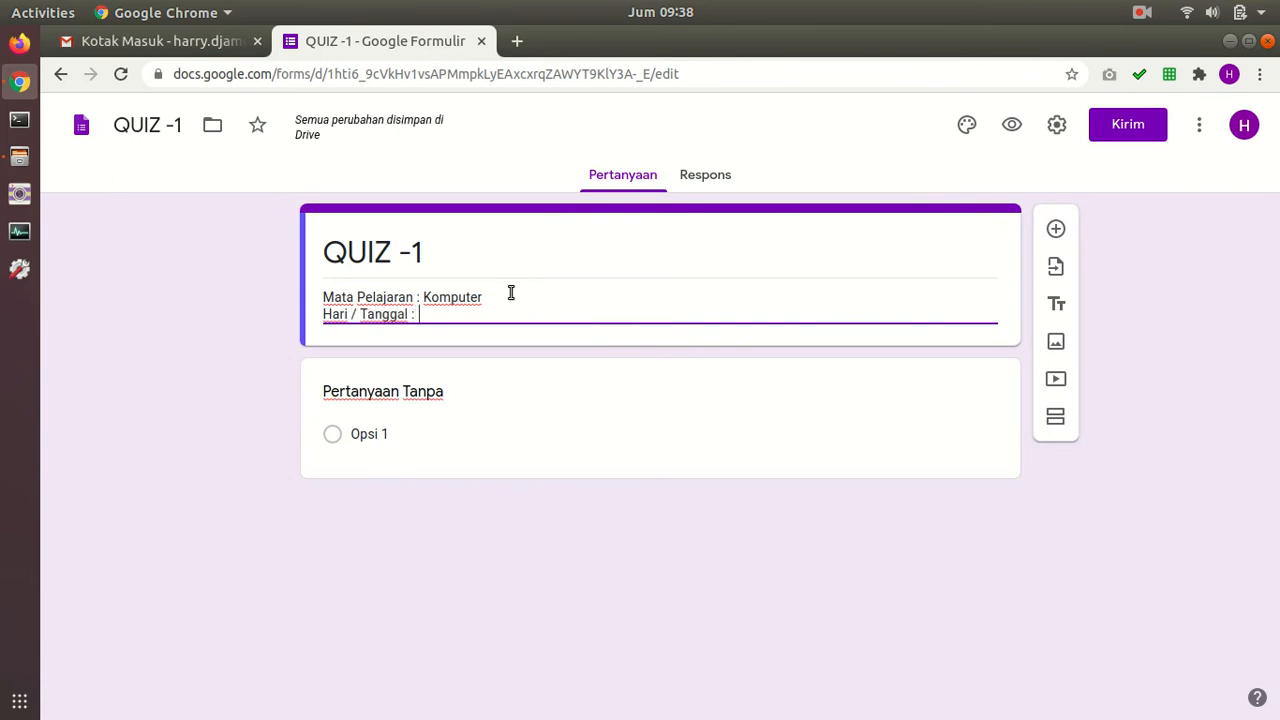
type("Jumat / 24 Juli 2020")
key("Return")
type("Wa")
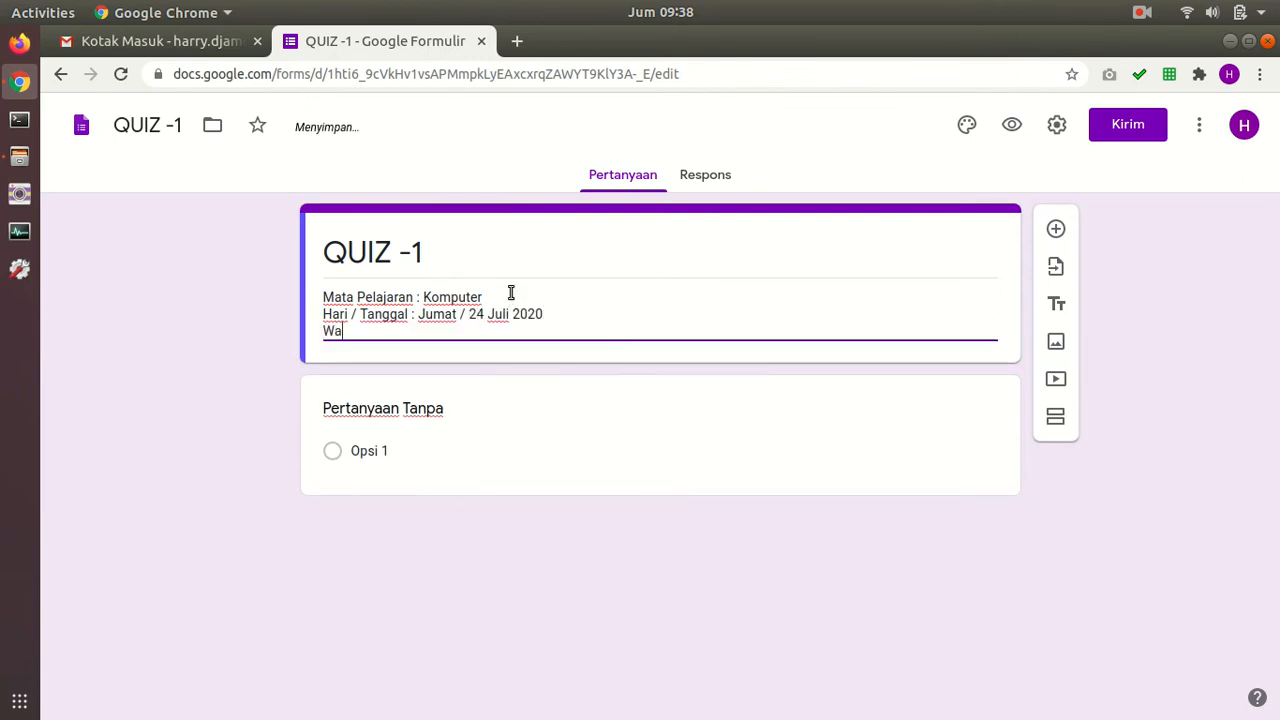
type("ktu : 10.0")
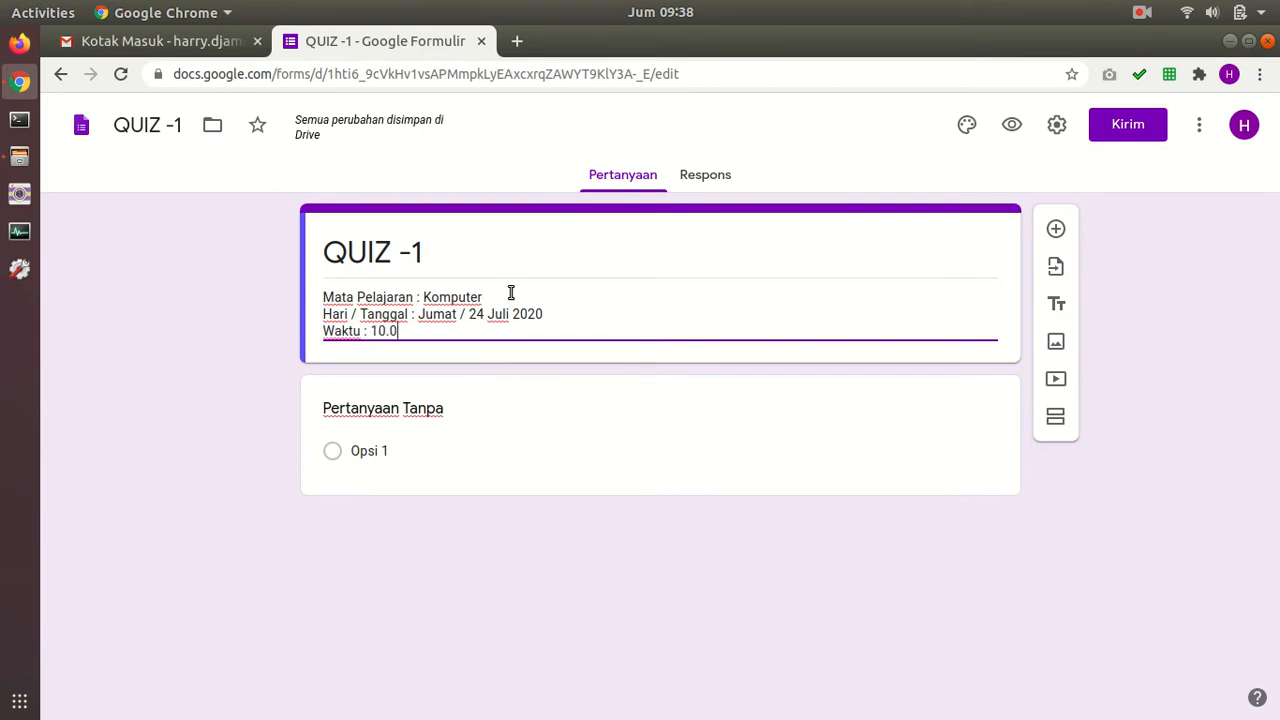
type("0 - 11.00")
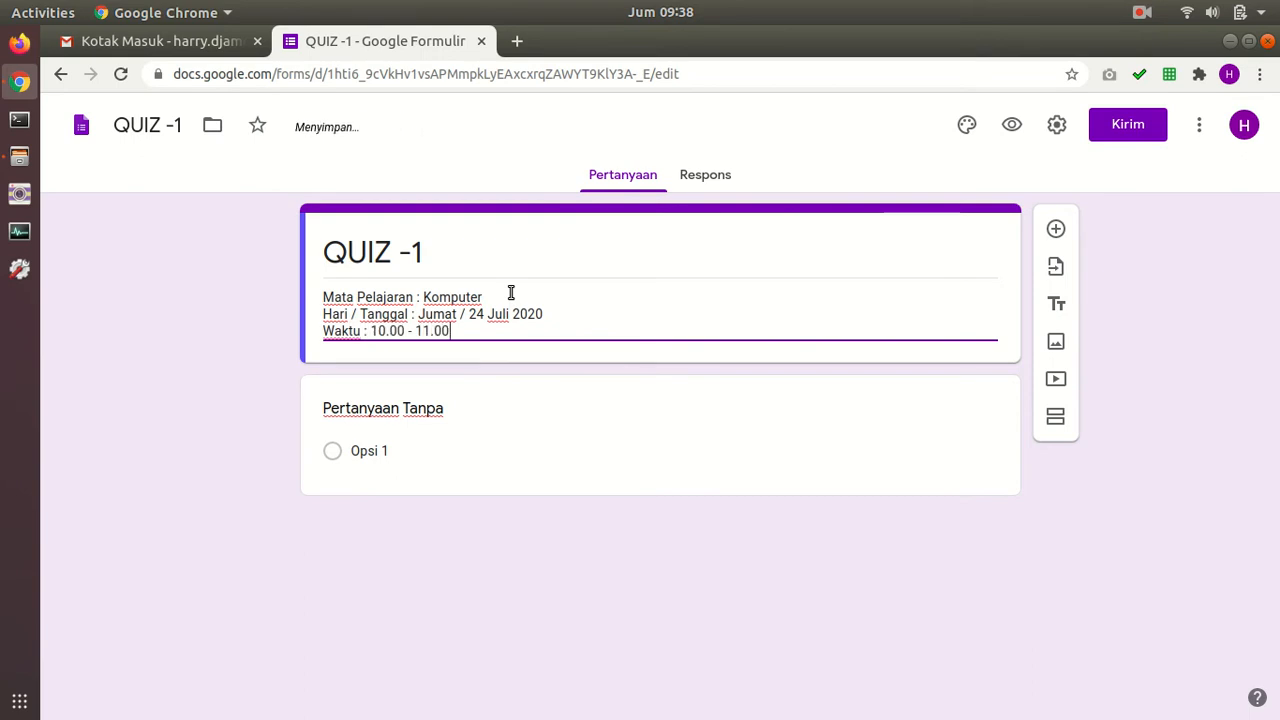
key("Return")
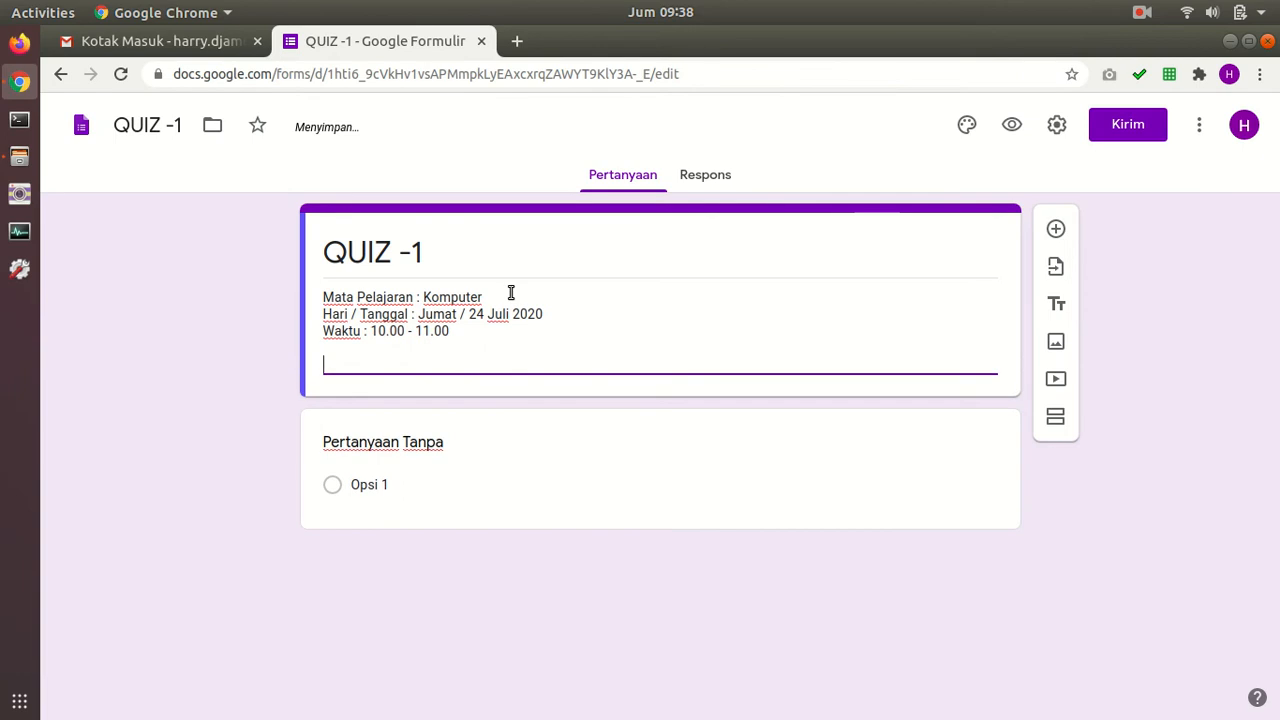
type("Note : Kerjakan semua so")
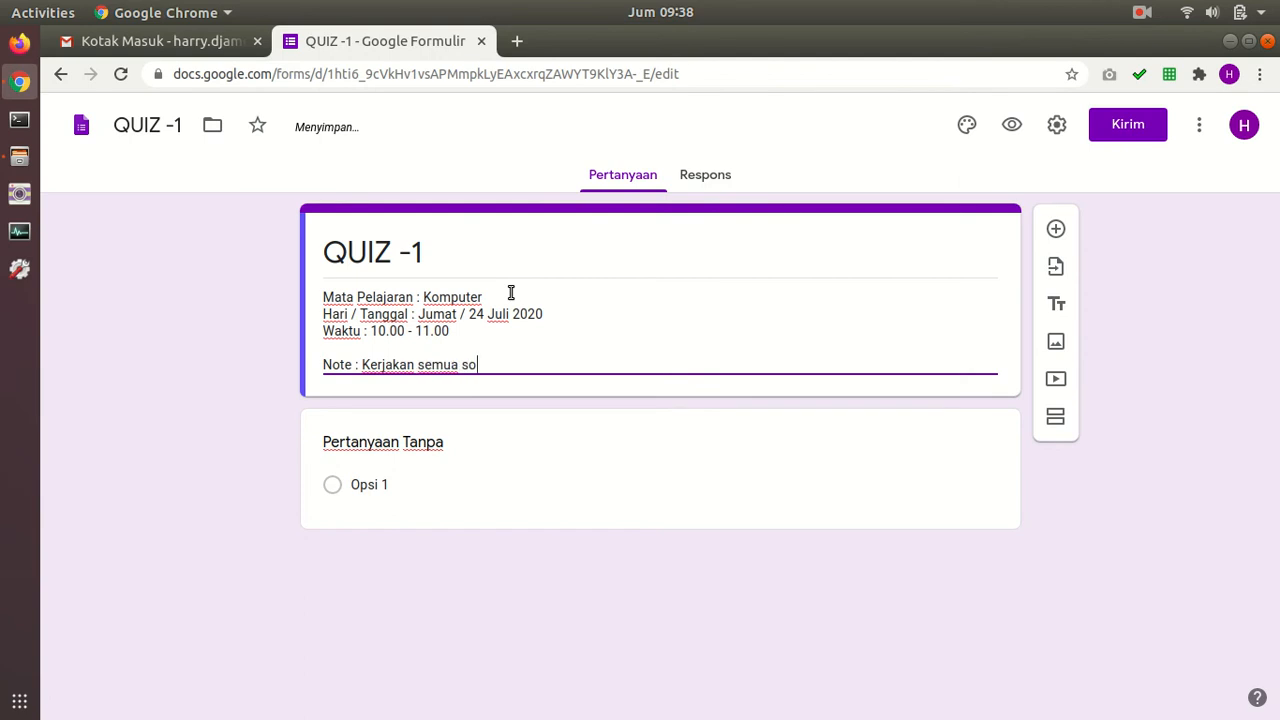
type("al.")
Step: Make the form a quiz that releases grades later, after manual review
left_click(1057, 125)
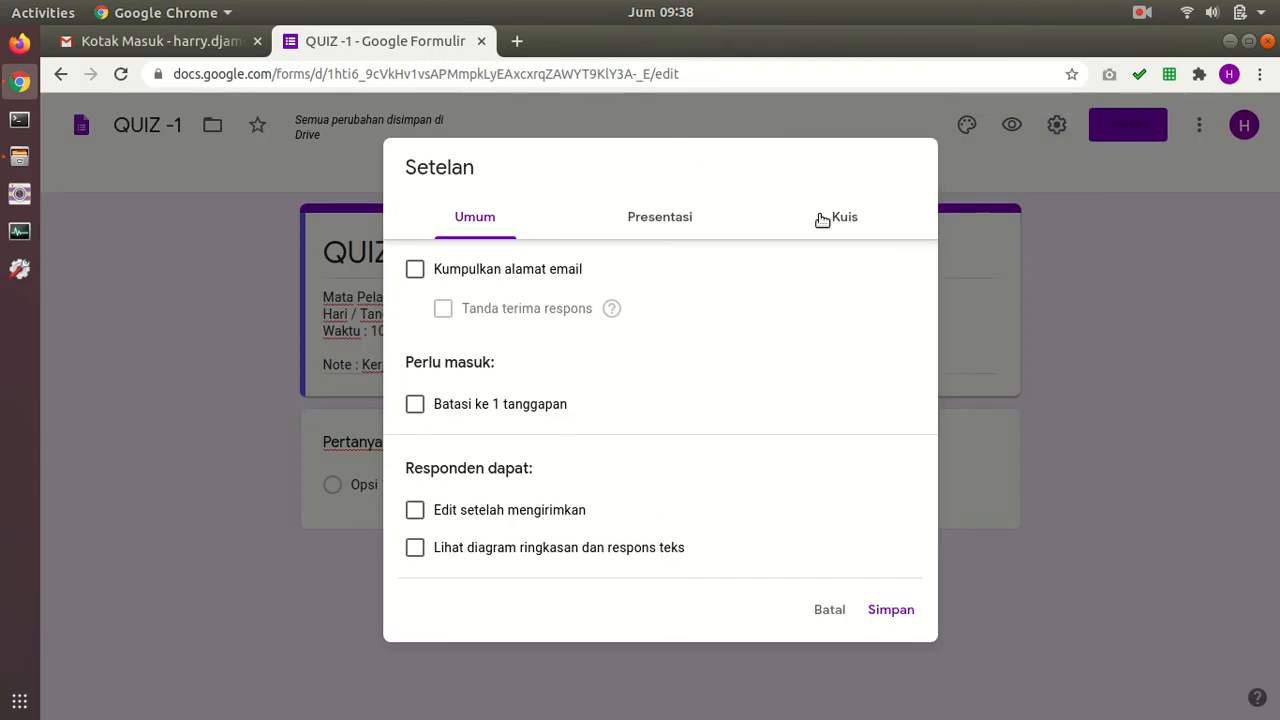
left_click(847, 217)
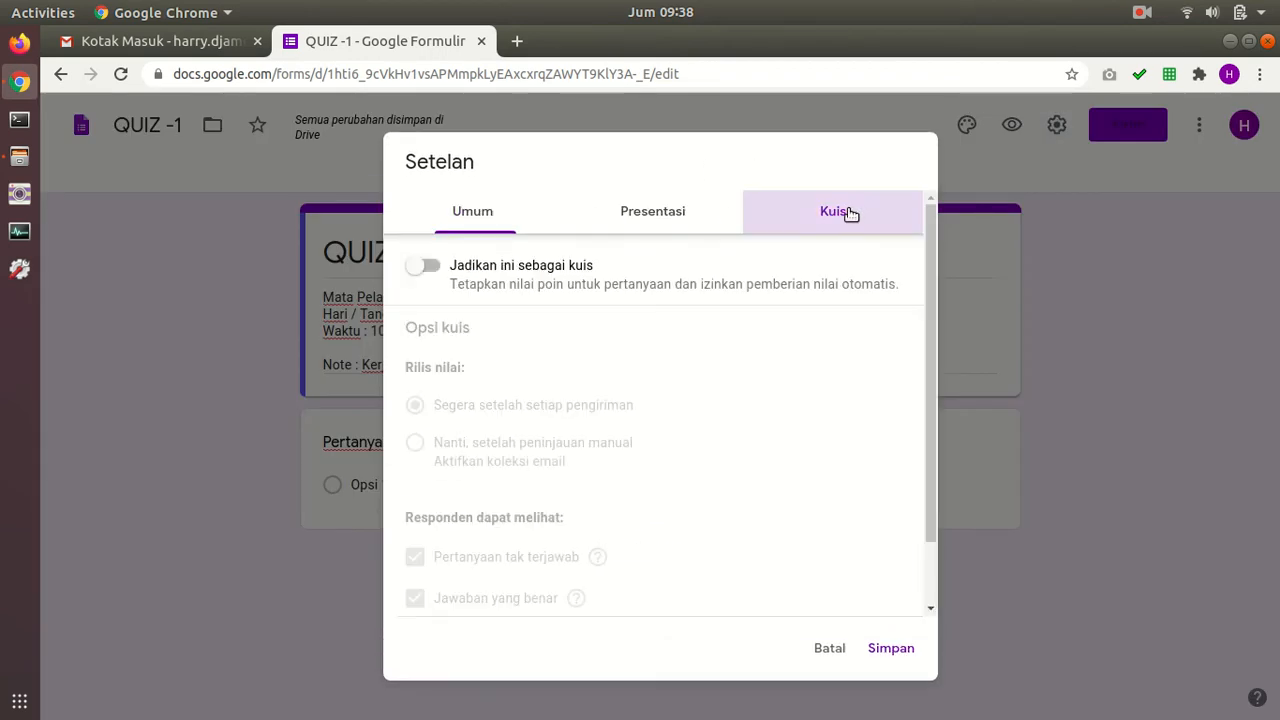
left_click(423, 265)
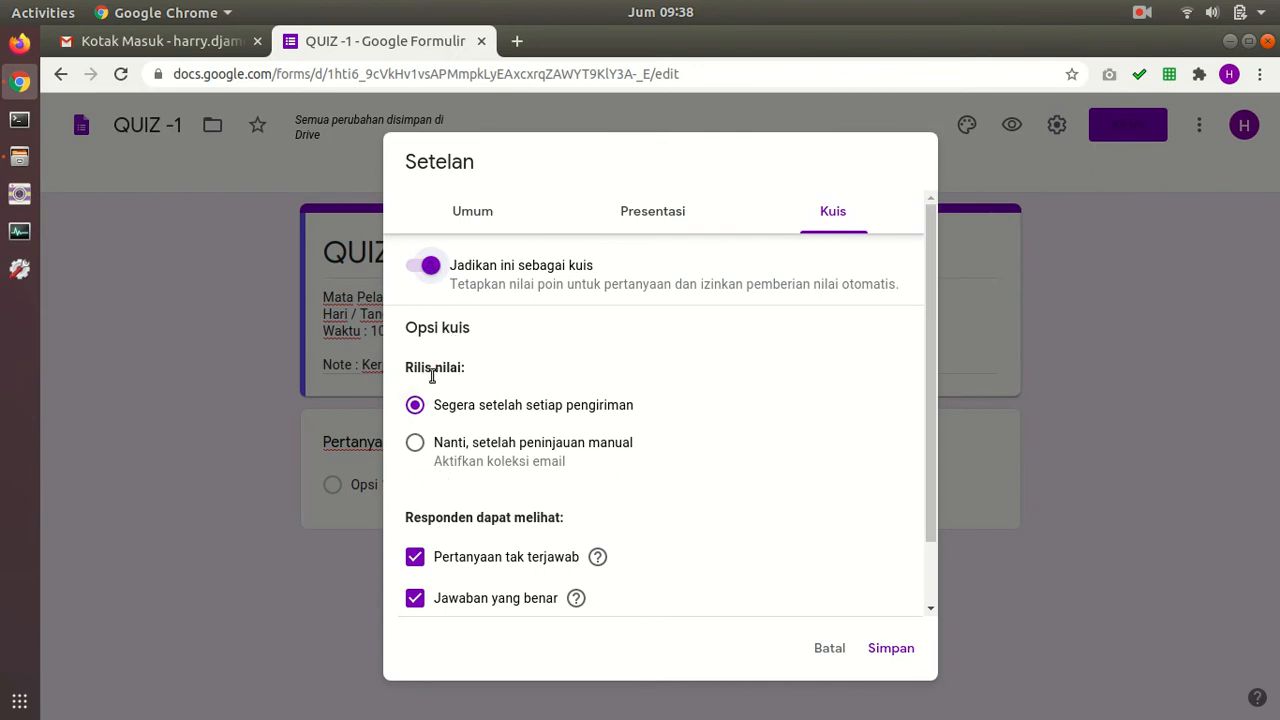
left_click(416, 447)
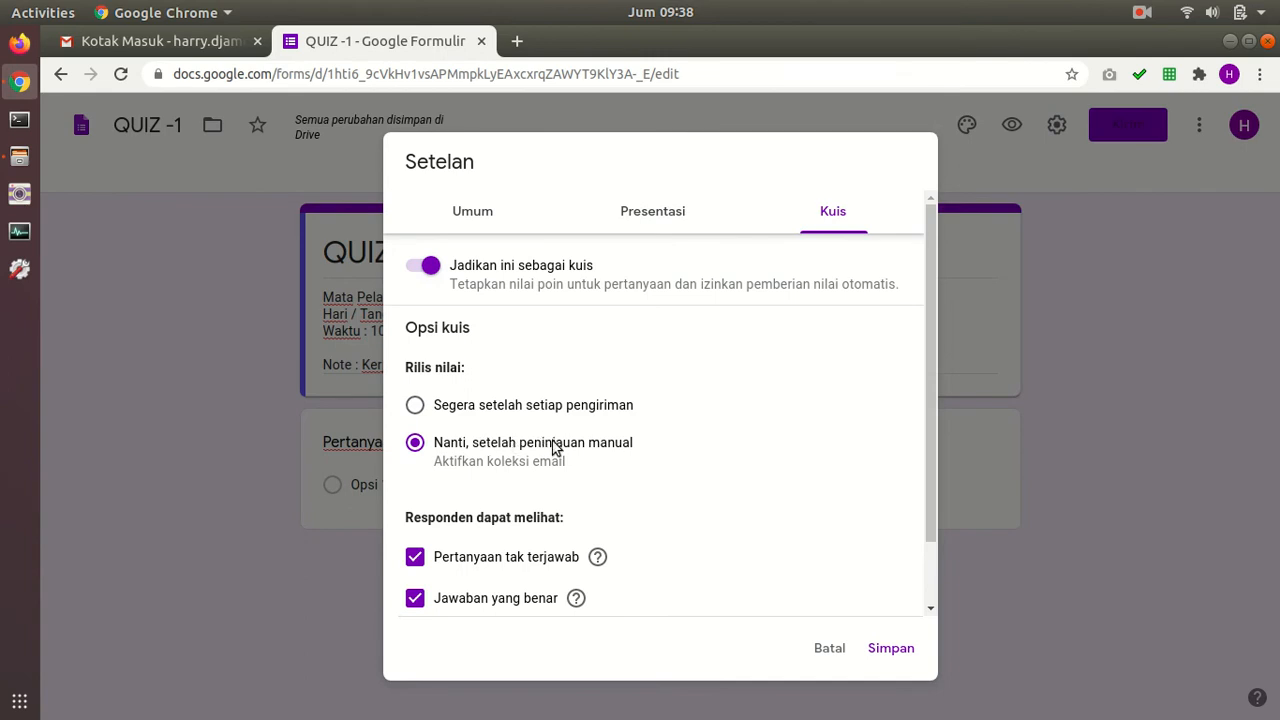
Step: Hide missed questions, correct answers and point values from respondents
scroll(500, 445, "down", 2)
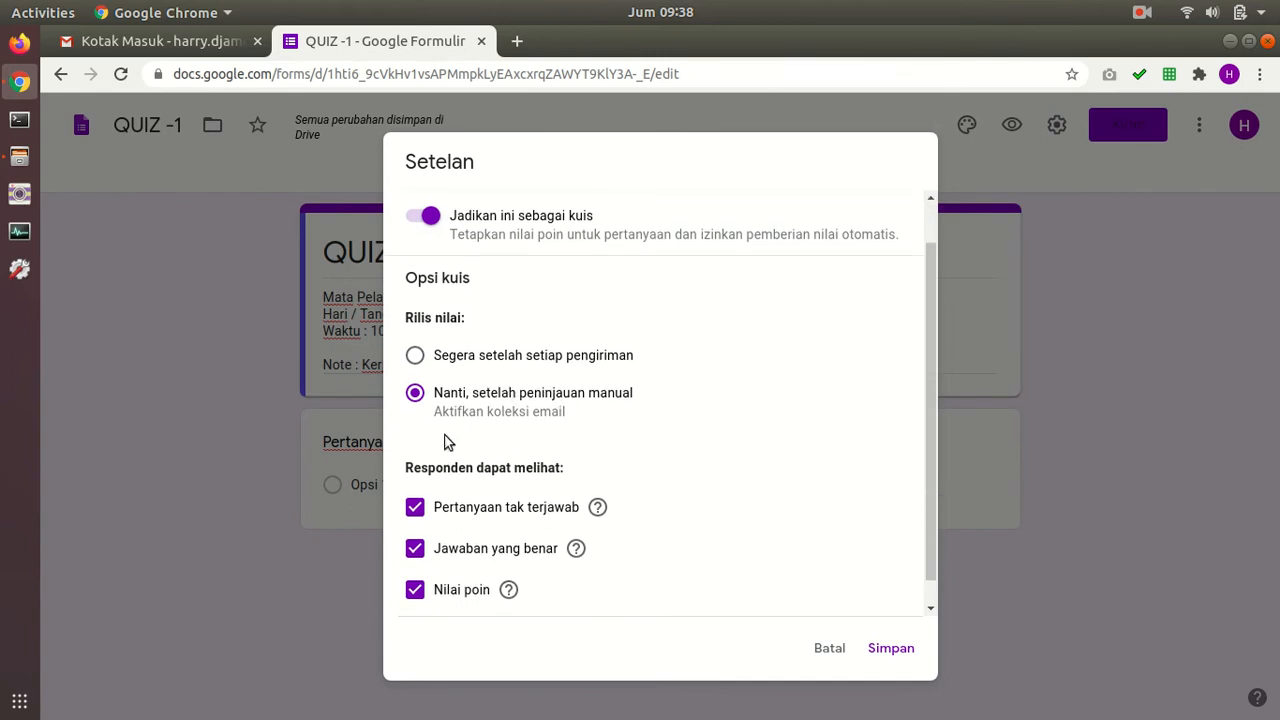
left_click(415, 481)
left_click(415, 522)
left_click(414, 564)
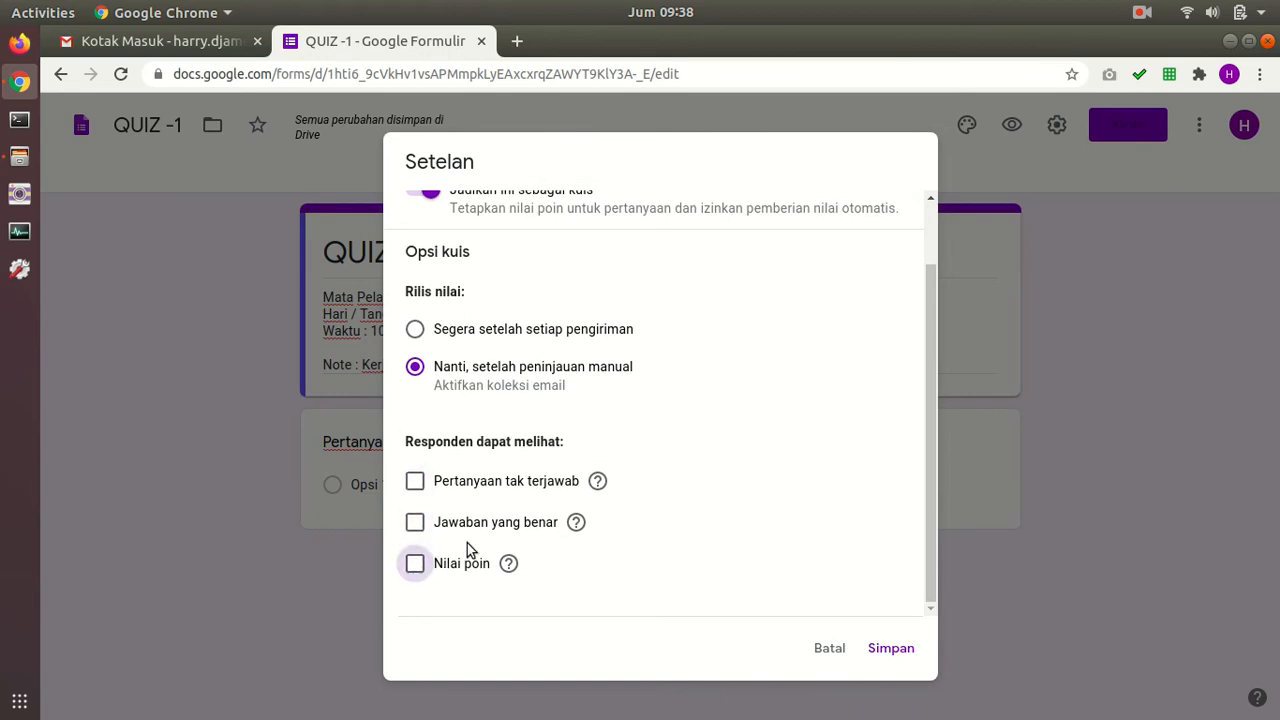
scroll(640, 370, "up", 2)
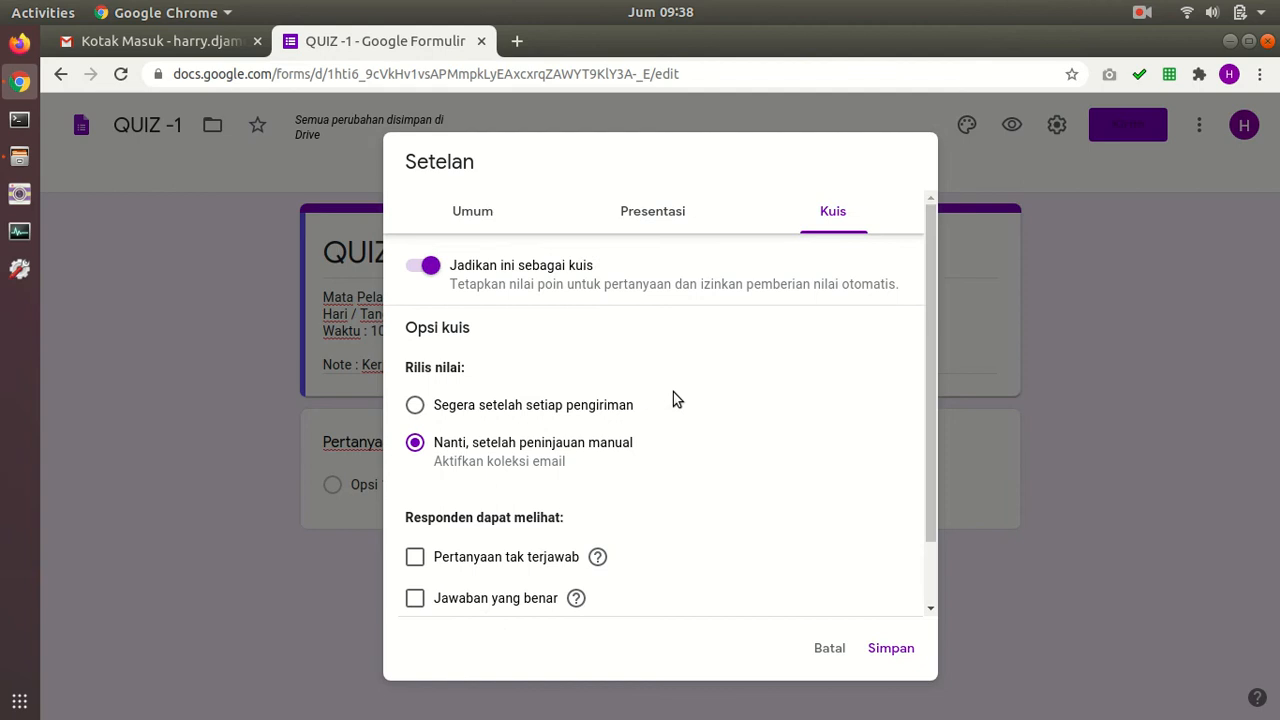
Step: In presentation settings, keep question shuffling off and remove the 'submit another response' link
left_click(663, 232)
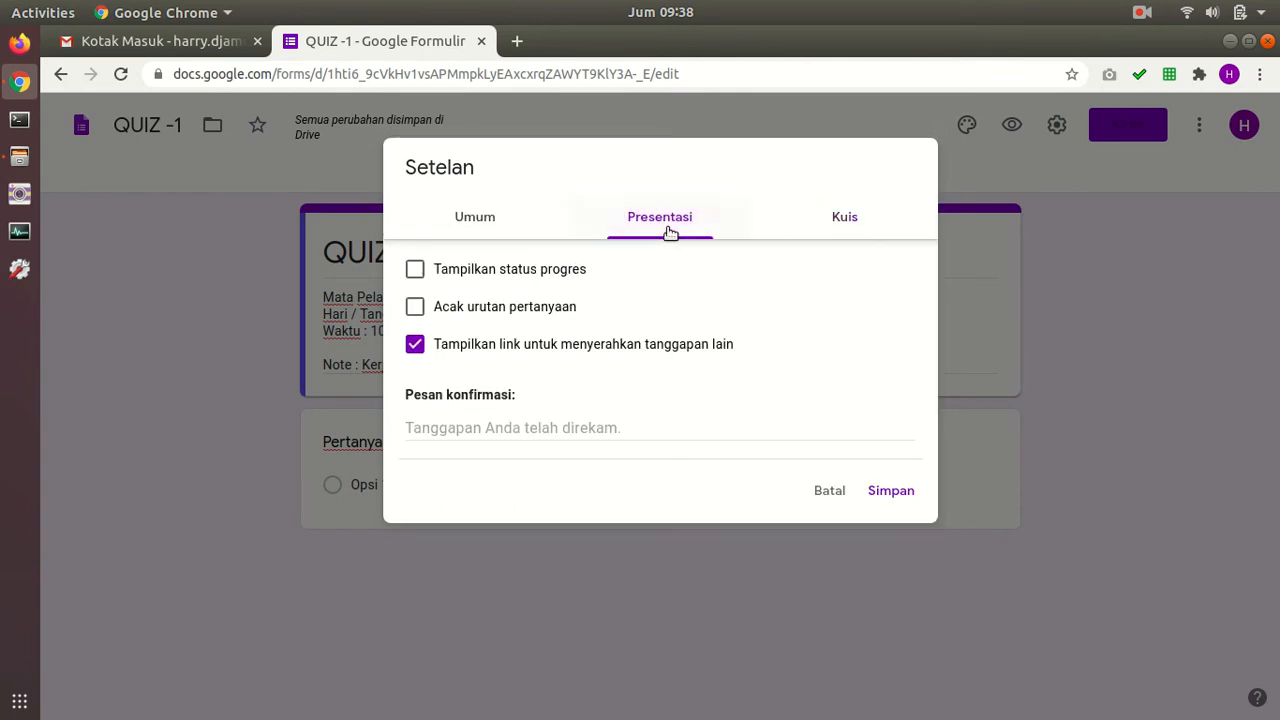
left_click(416, 310)
left_click(418, 310)
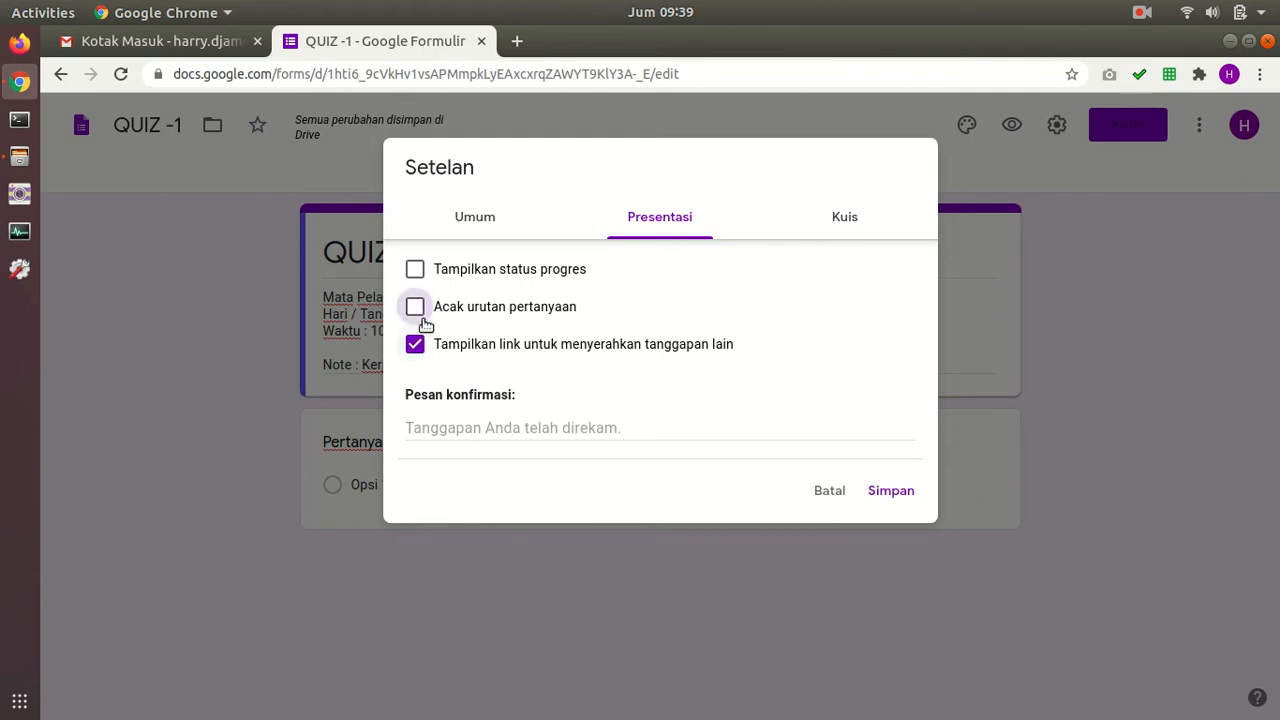
left_click(416, 344)
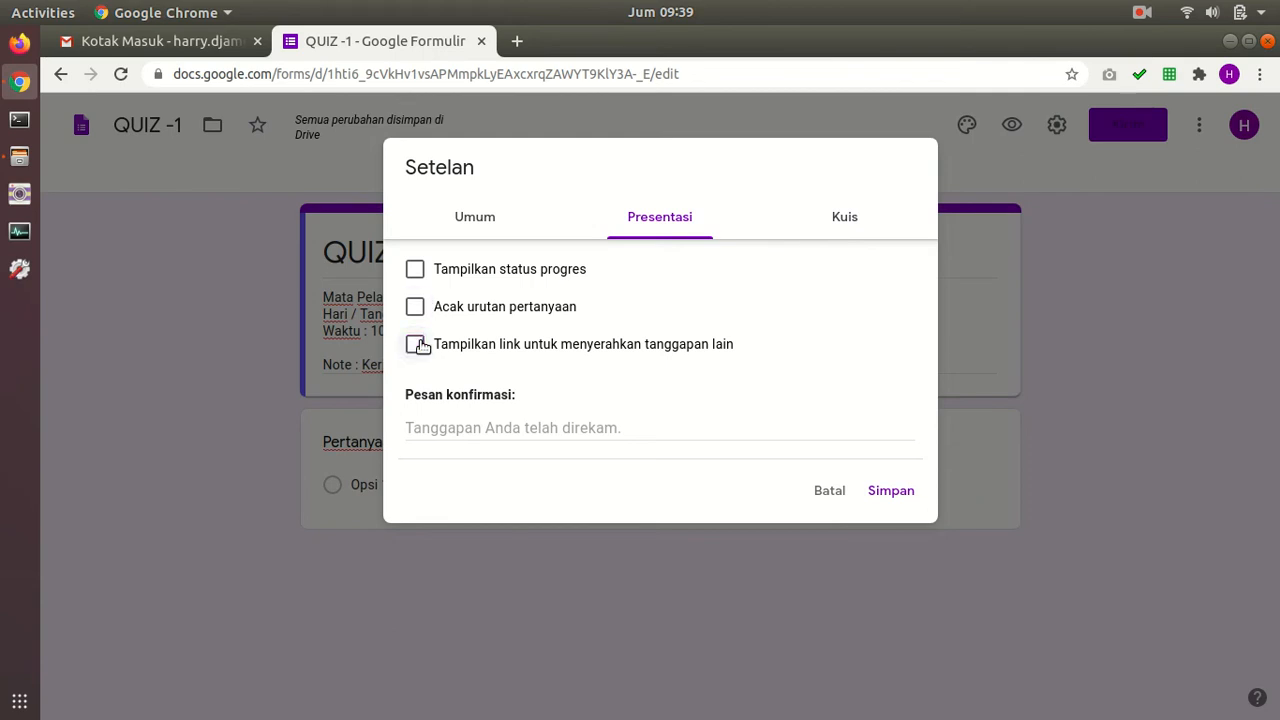
Step: Set the confirmation message to 'Terima kasih sudah mengerjakan Quiz'
left_click(461, 428)
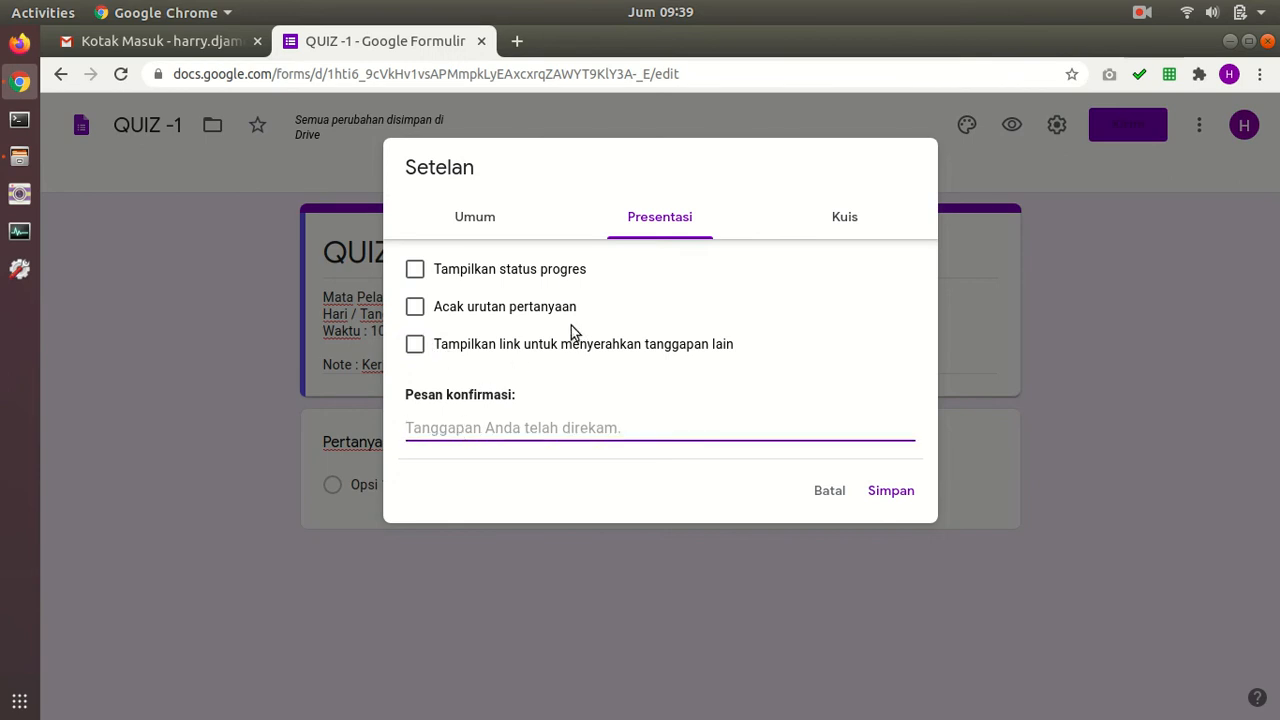
type("T")
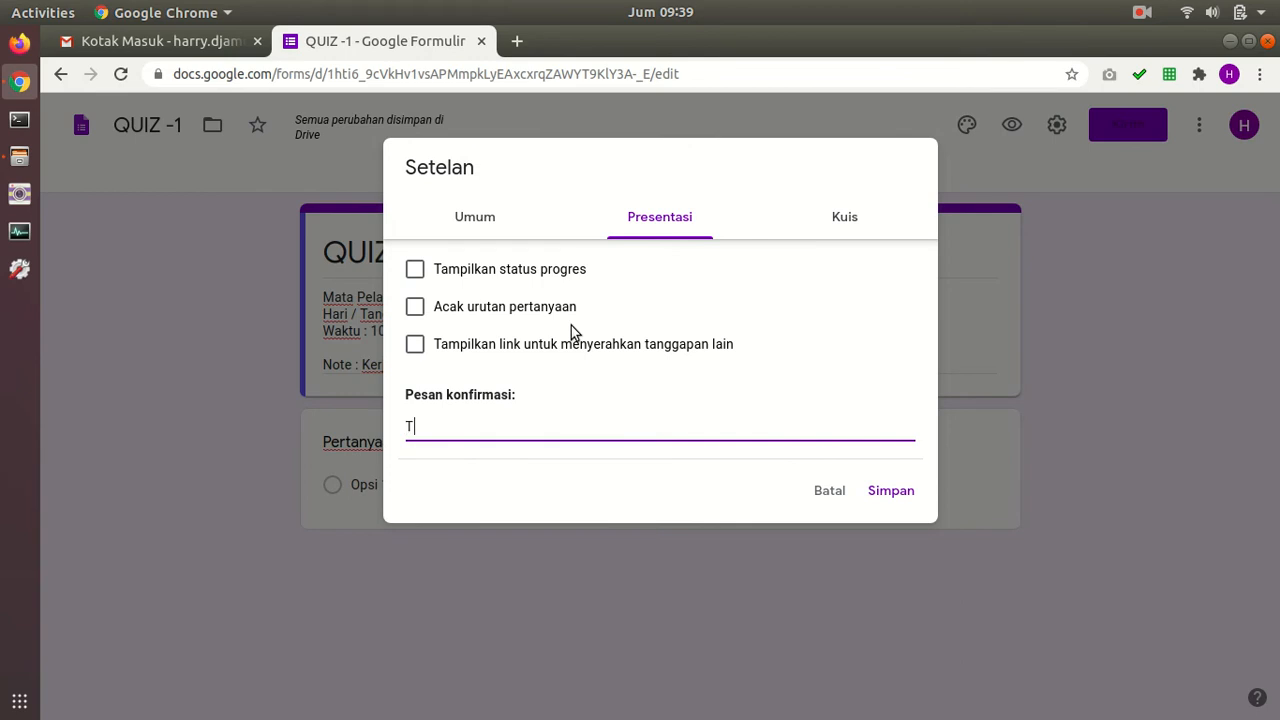
type("erima kasih sudah mengerjakan Quiz.")
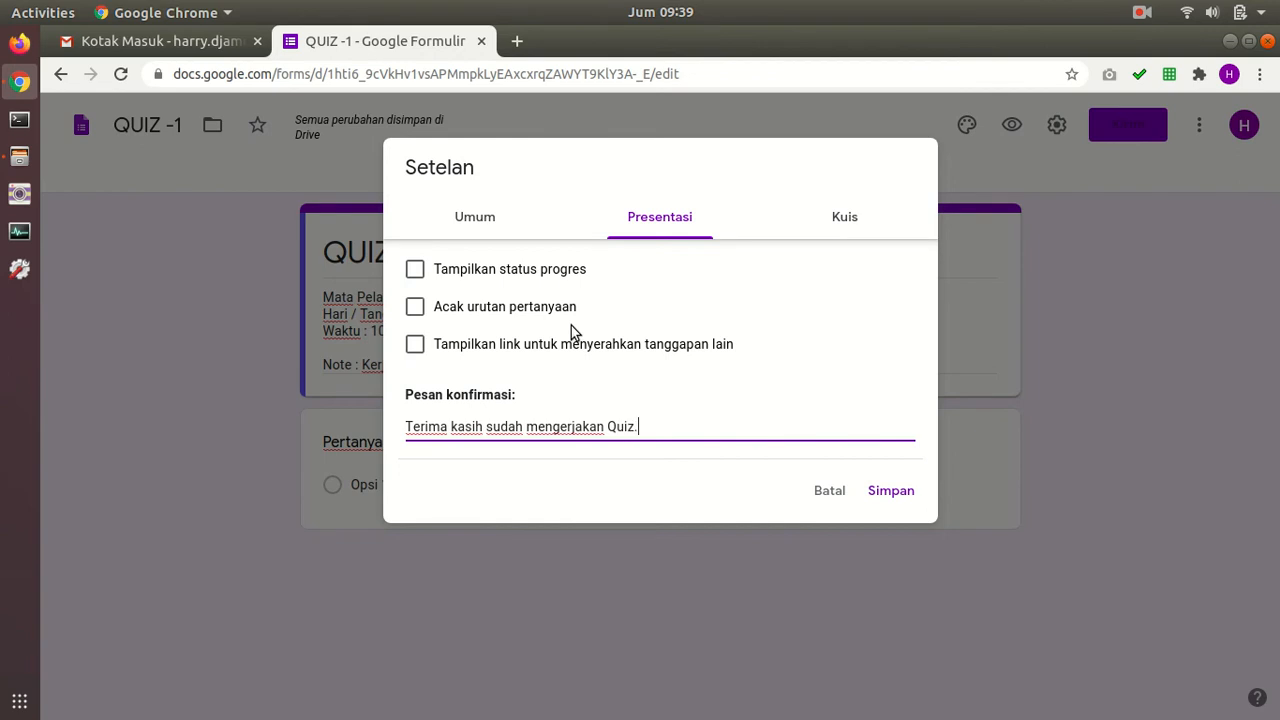
left_click(476, 210)
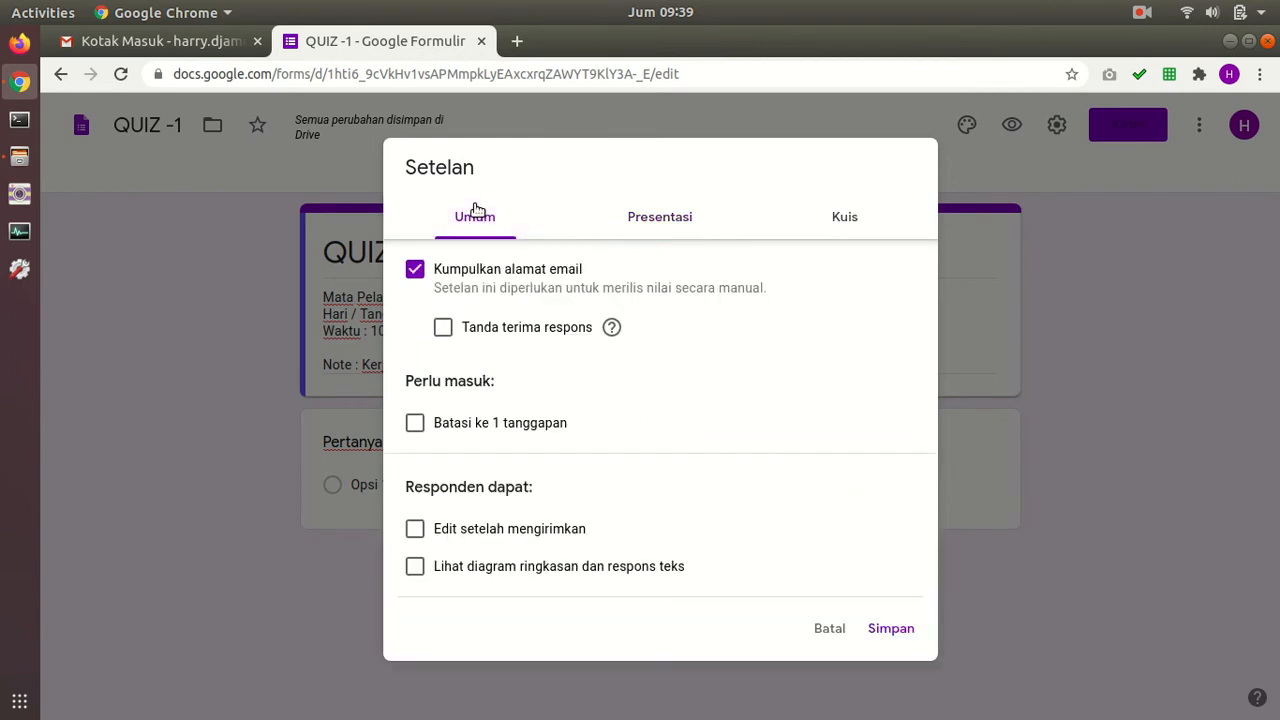
Step: In general settings, always send response receipts, leaving email collection switched off
left_click(415, 271)
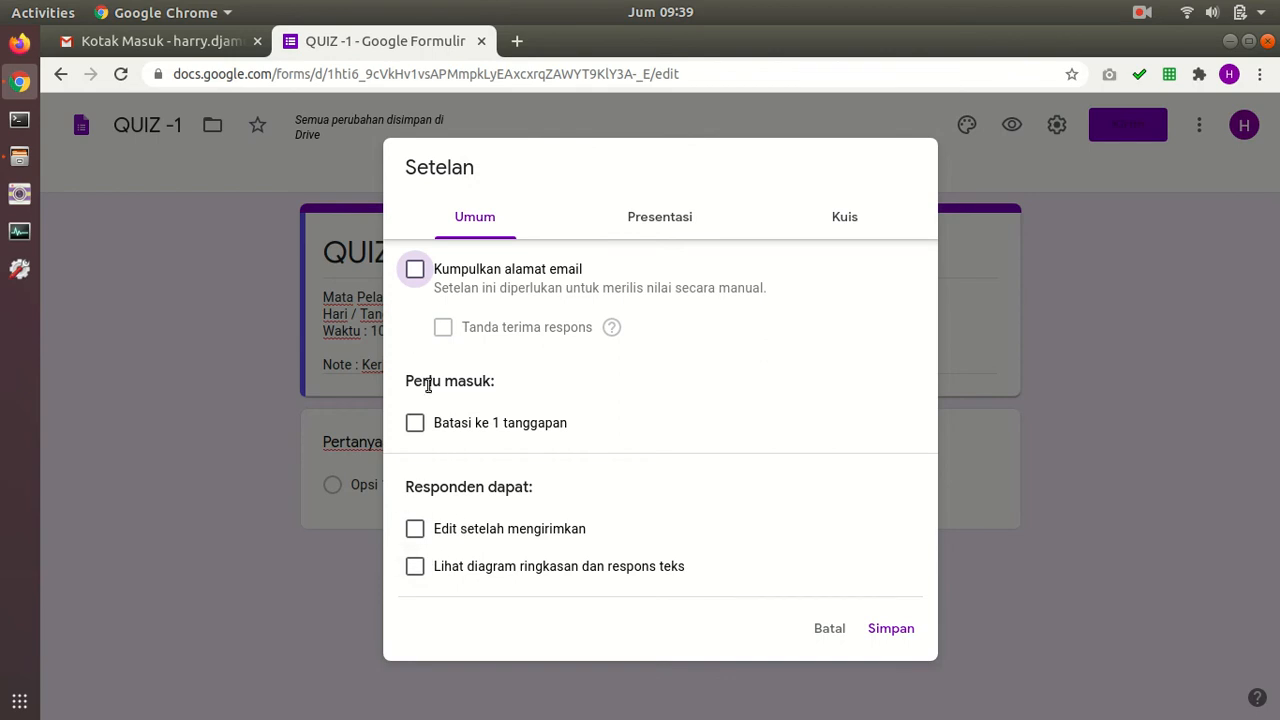
left_click(416, 272)
left_click(416, 272)
left_click(416, 272)
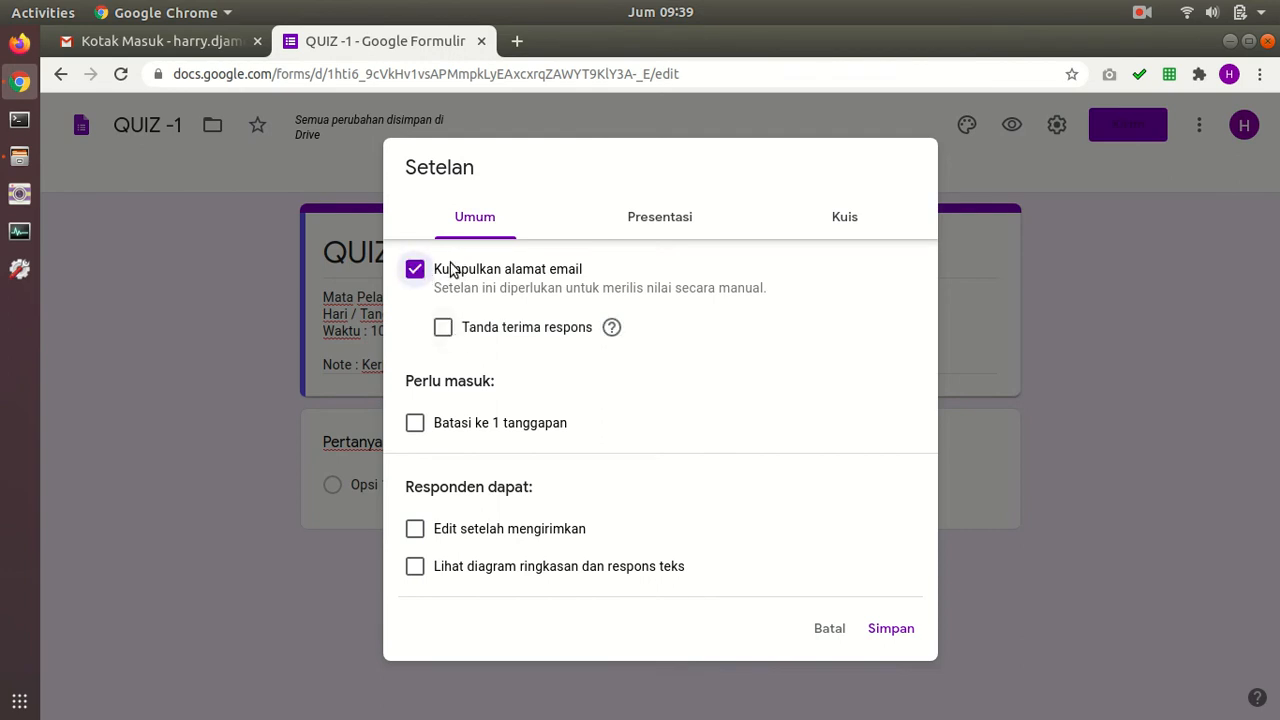
left_click(446, 327)
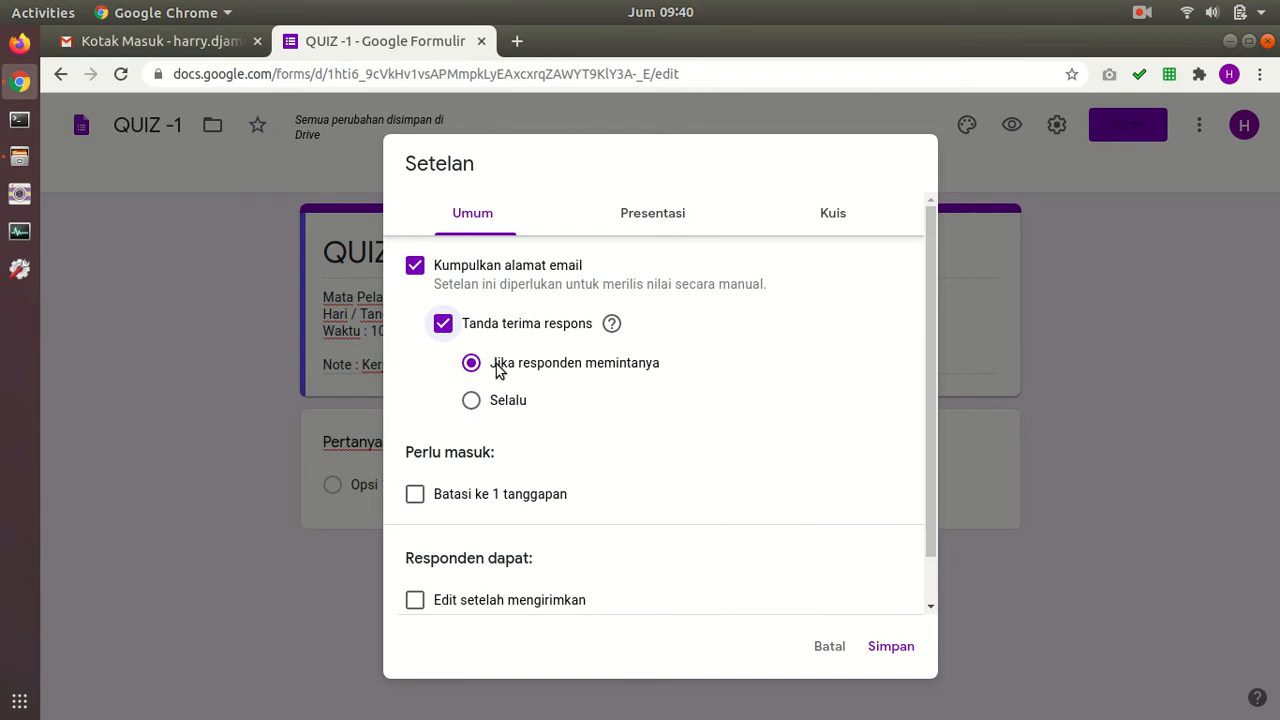
left_click(478, 402)
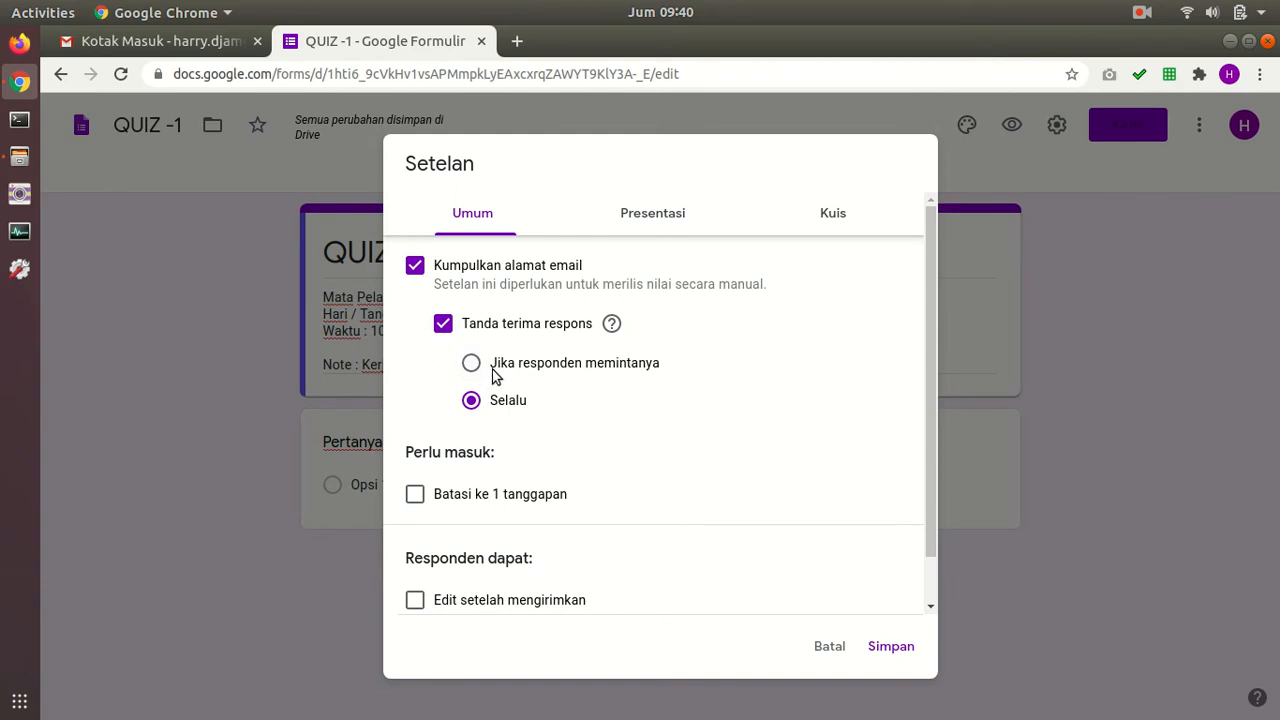
left_click(415, 266)
Step: Review the quiz settings and save them
left_click(634, 232)
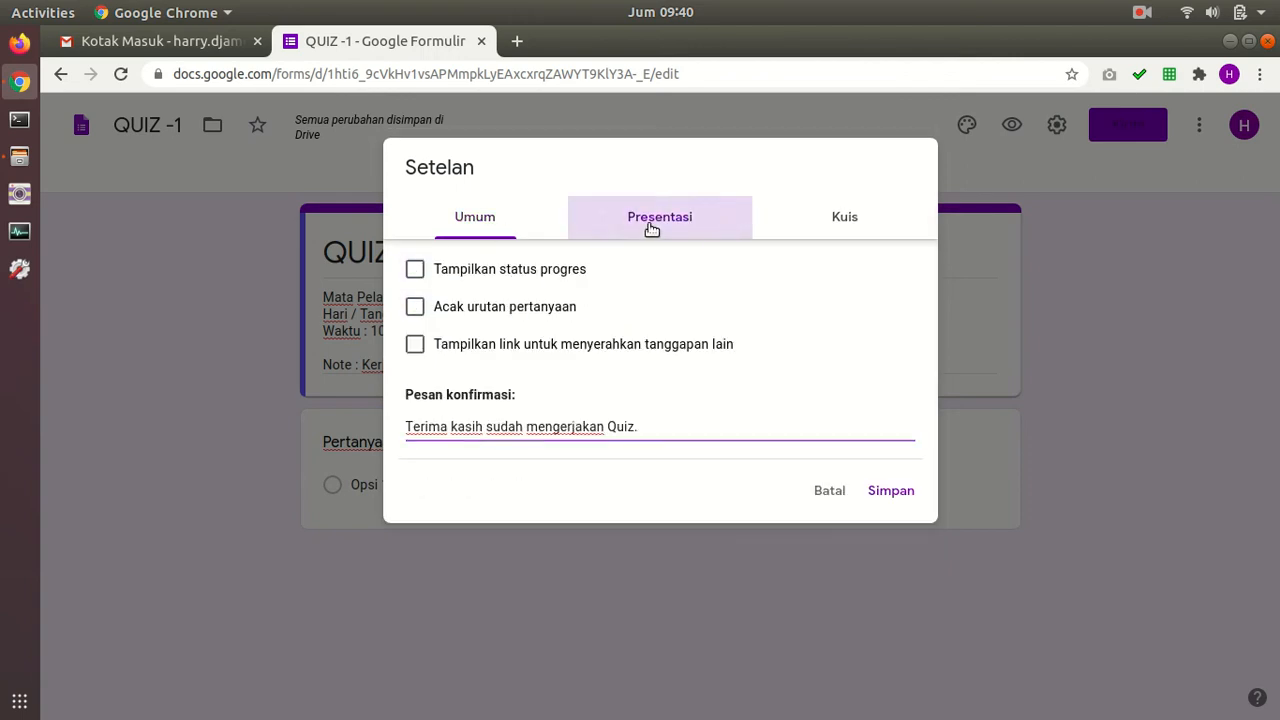
left_click(826, 221)
scroll(817, 330, "down", 2)
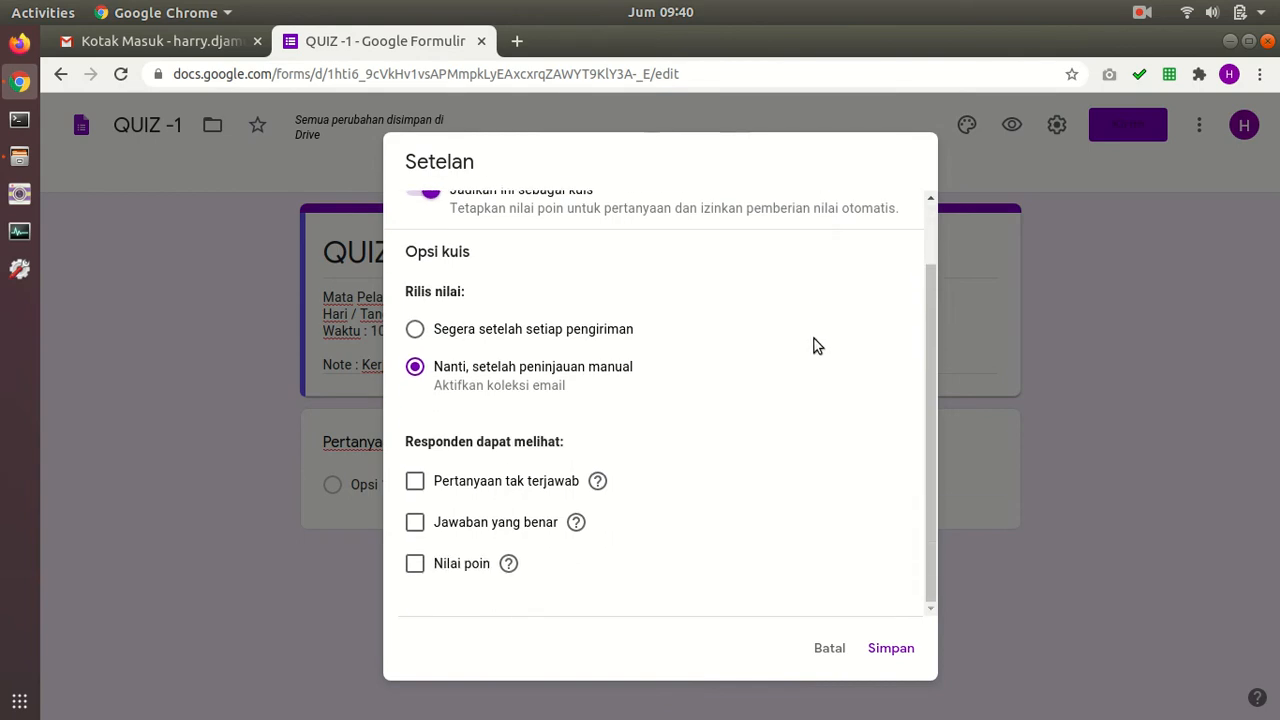
left_click(891, 649)
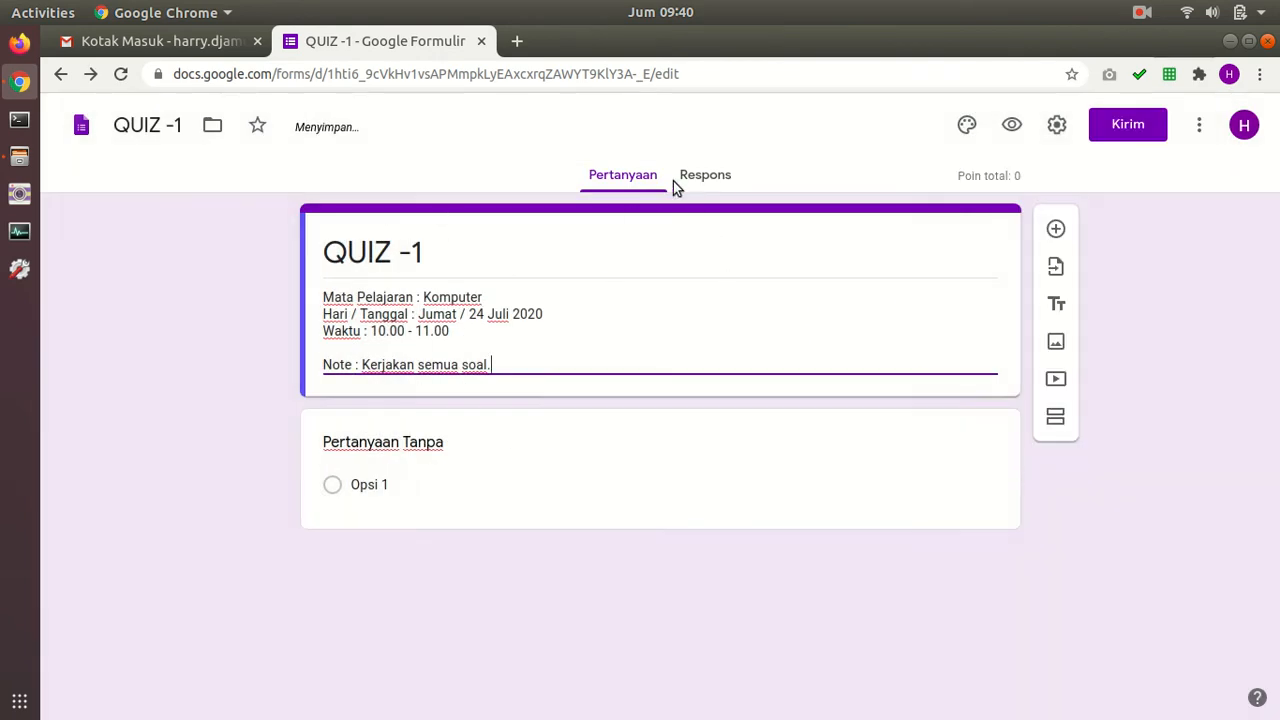
Step: Set the illustrated bookshelf image as the form's header
left_click(974, 137)
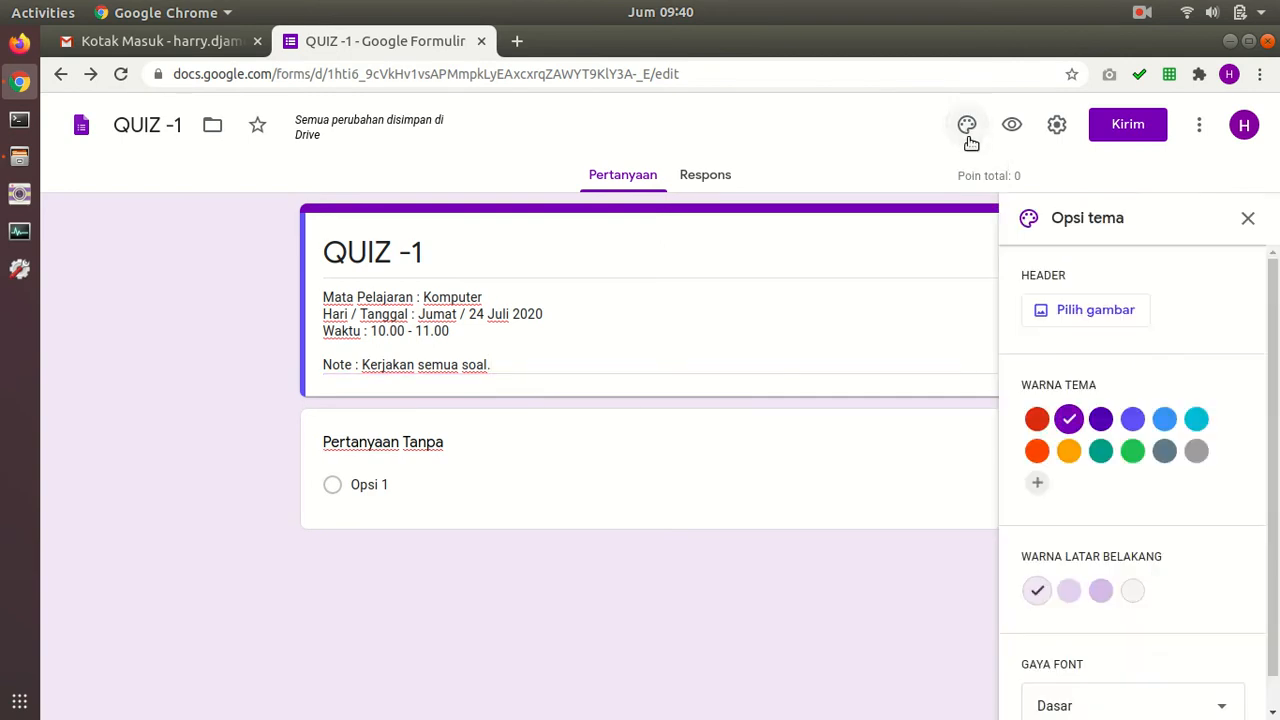
left_click(1078, 309)
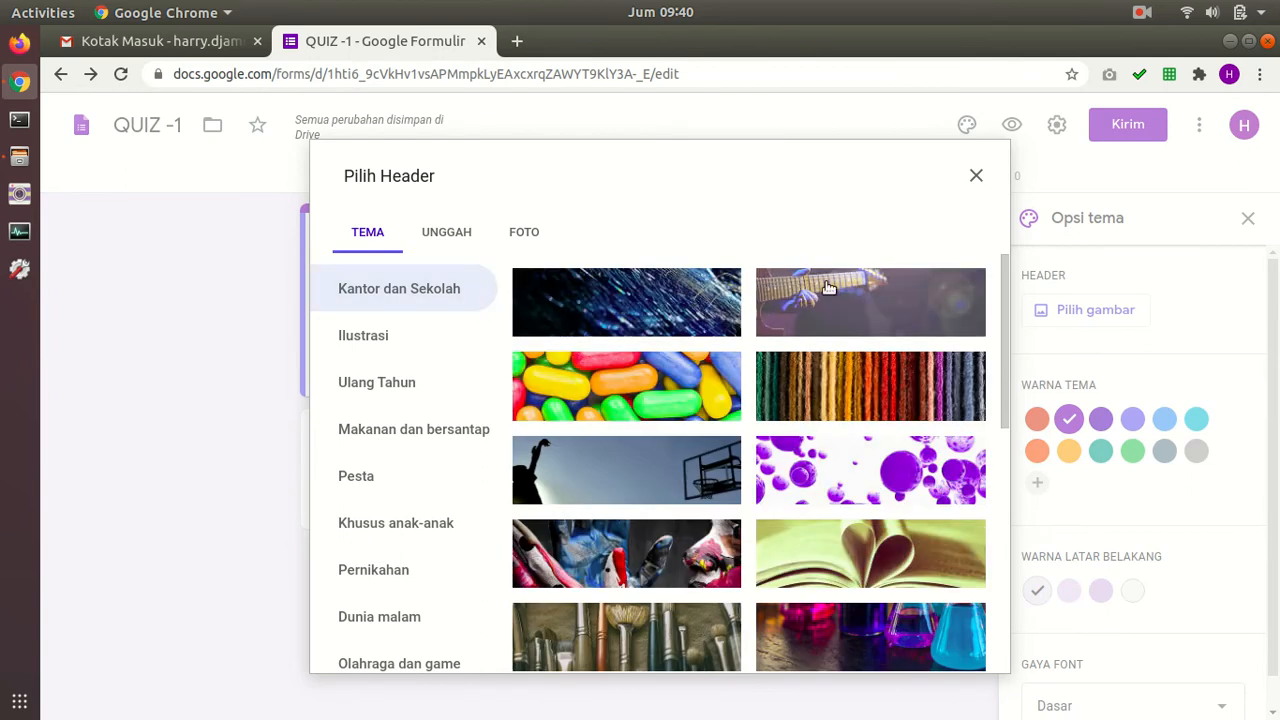
left_click_drag(1003, 295, 1006, 680)
left_click(638, 590)
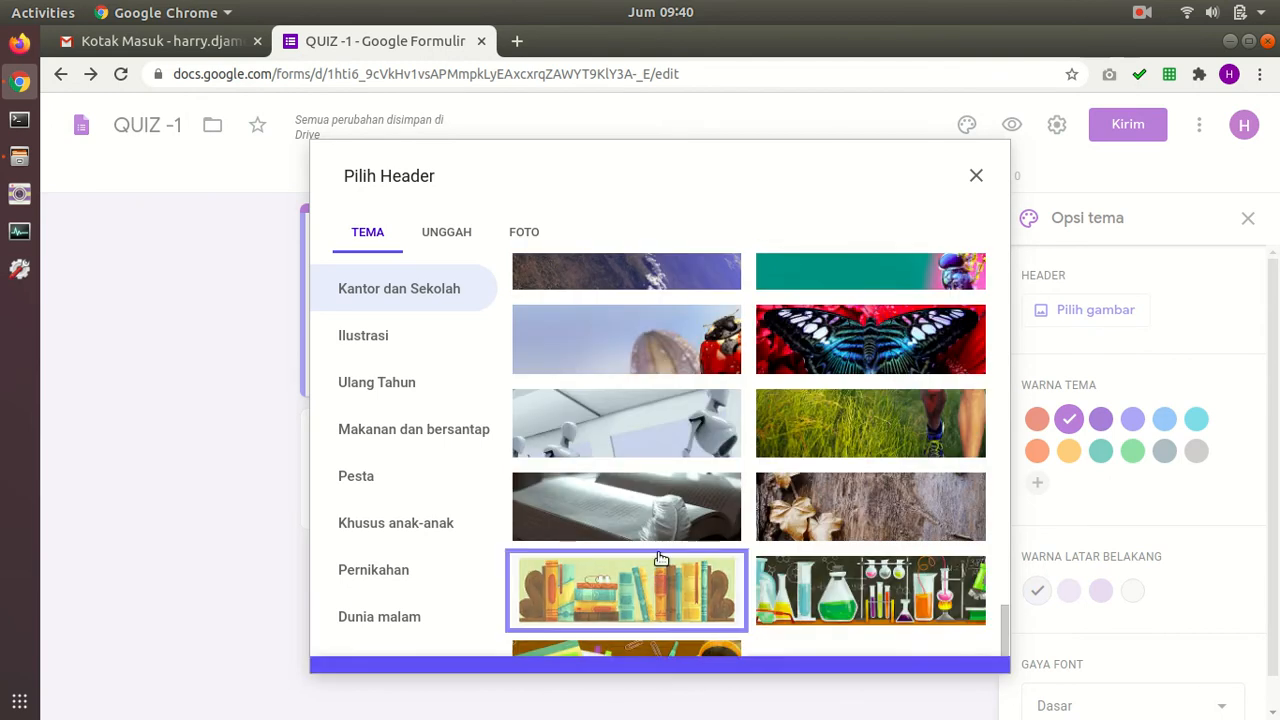
left_click(965, 658)
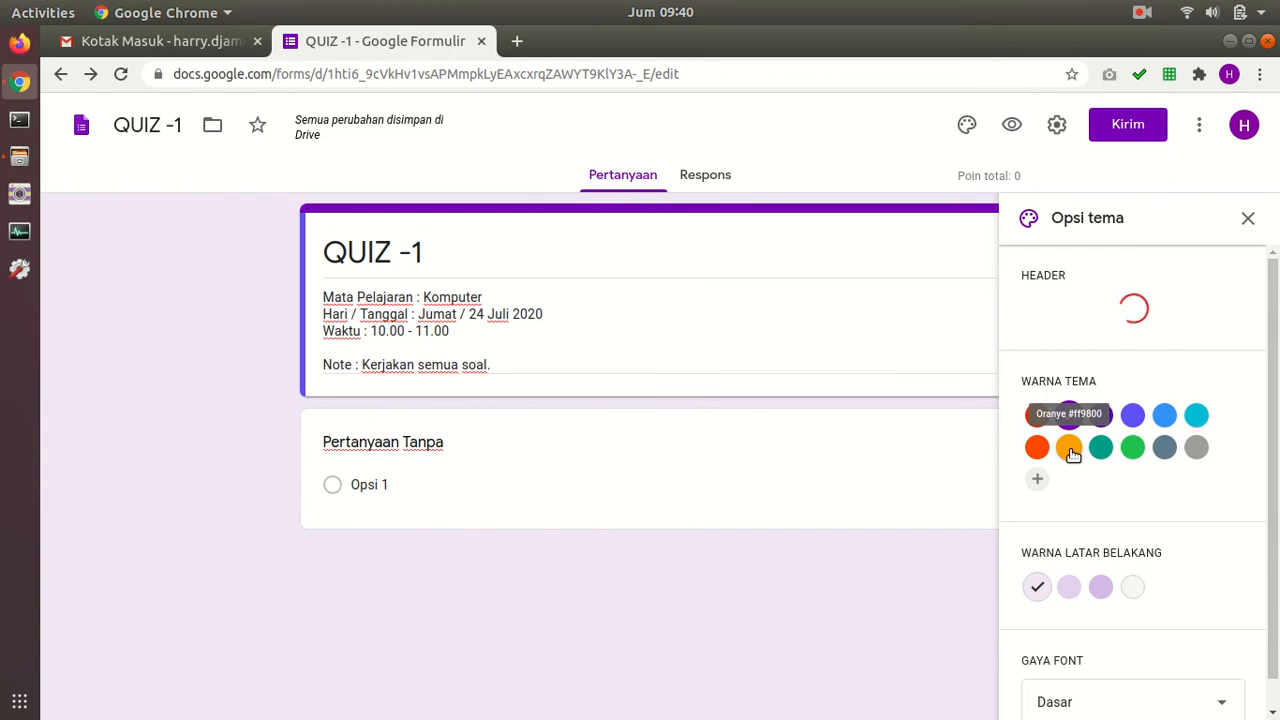
Step: Use an orange theme colour with a darker yellow background, then close the theme panel
left_click(1071, 449)
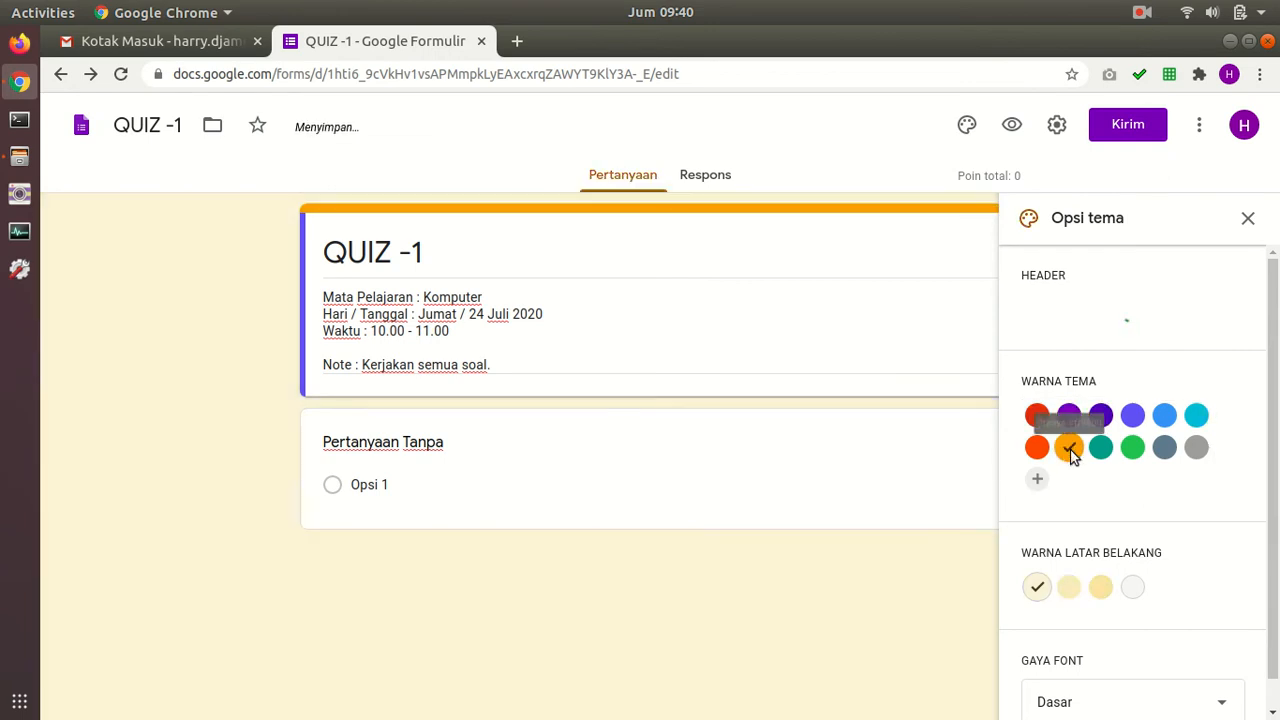
left_click(1099, 590)
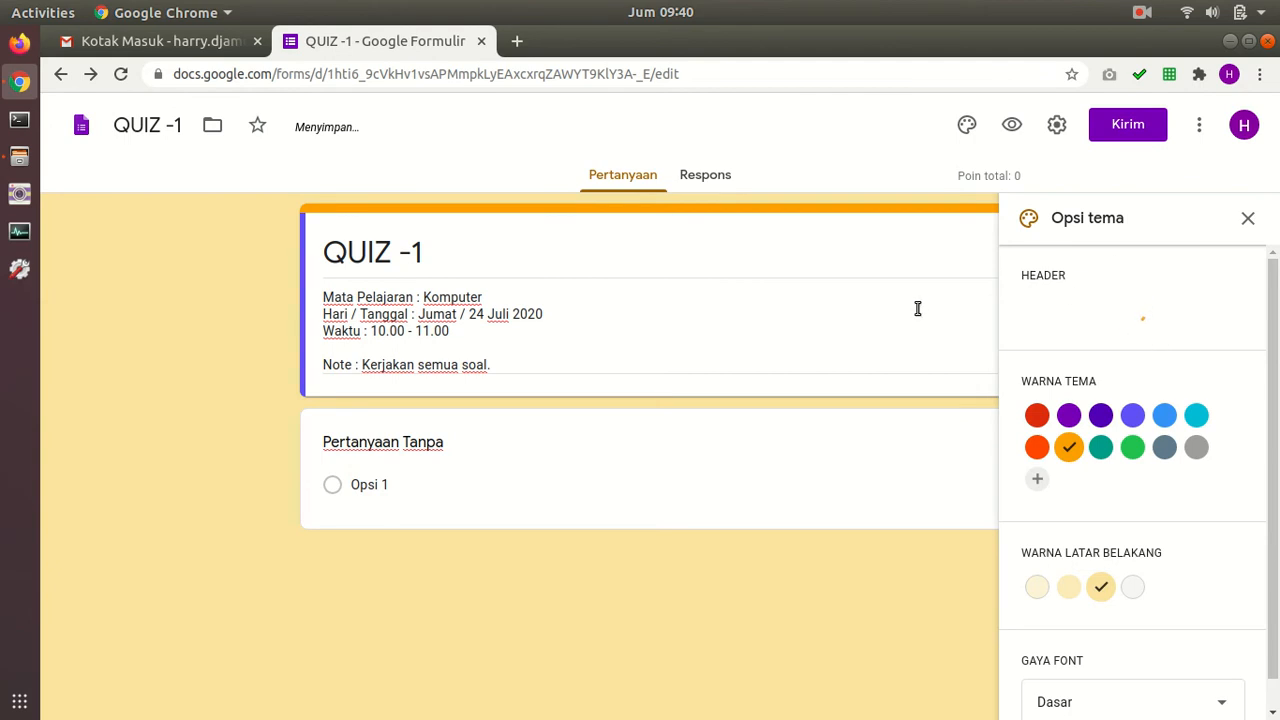
scroll(1069, 314, "down", 1)
scroll(1047, 320, "up", 1)
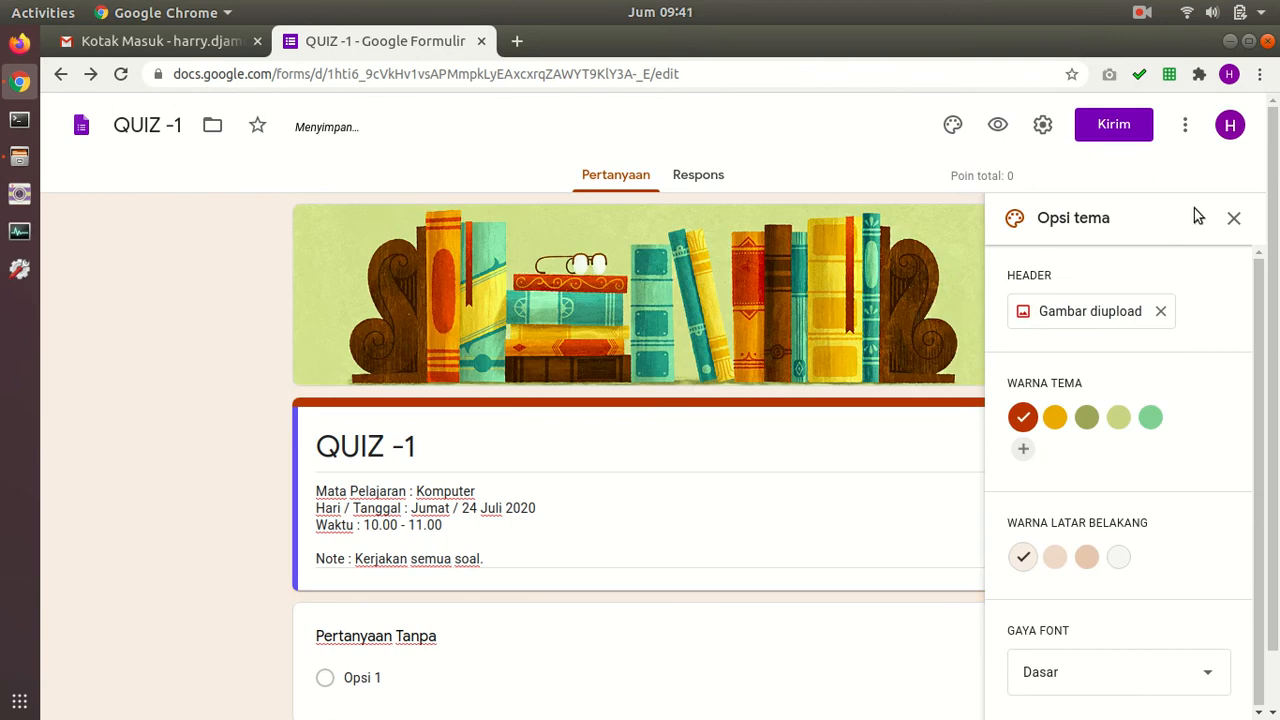
left_click(1234, 219)
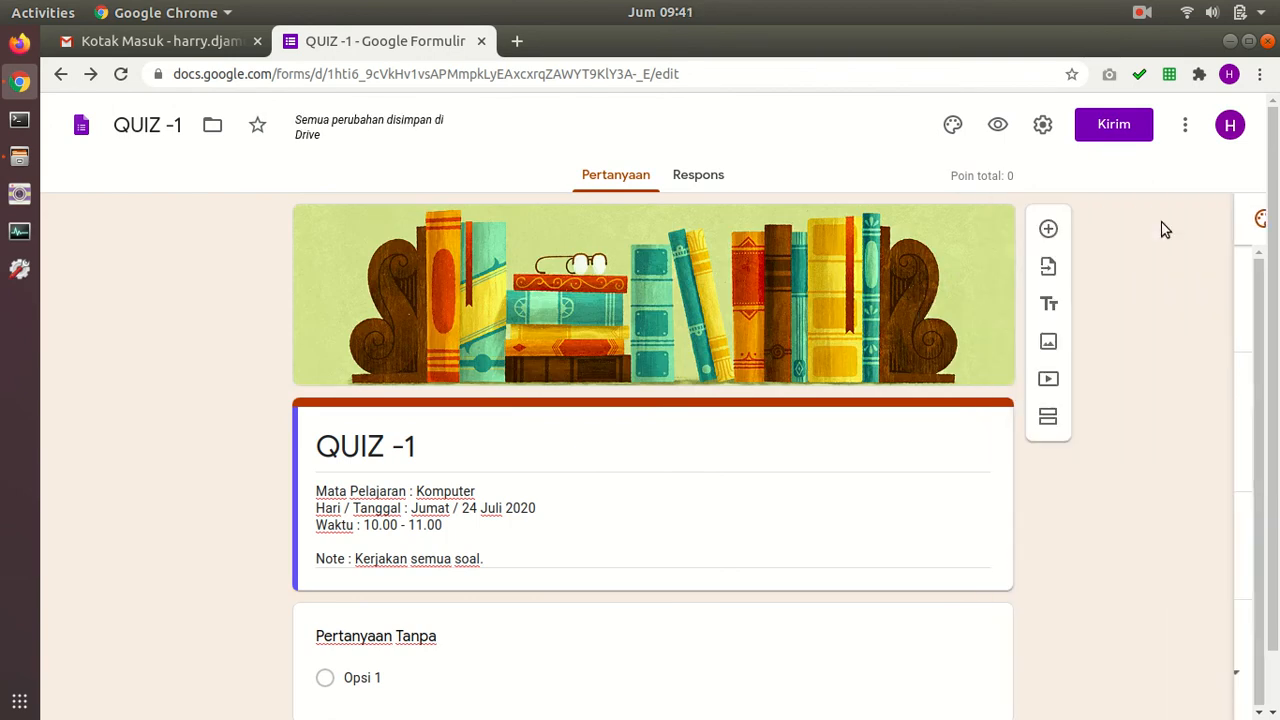
scroll(890, 295, "down", 1)
scroll(894, 315, "up", 1)
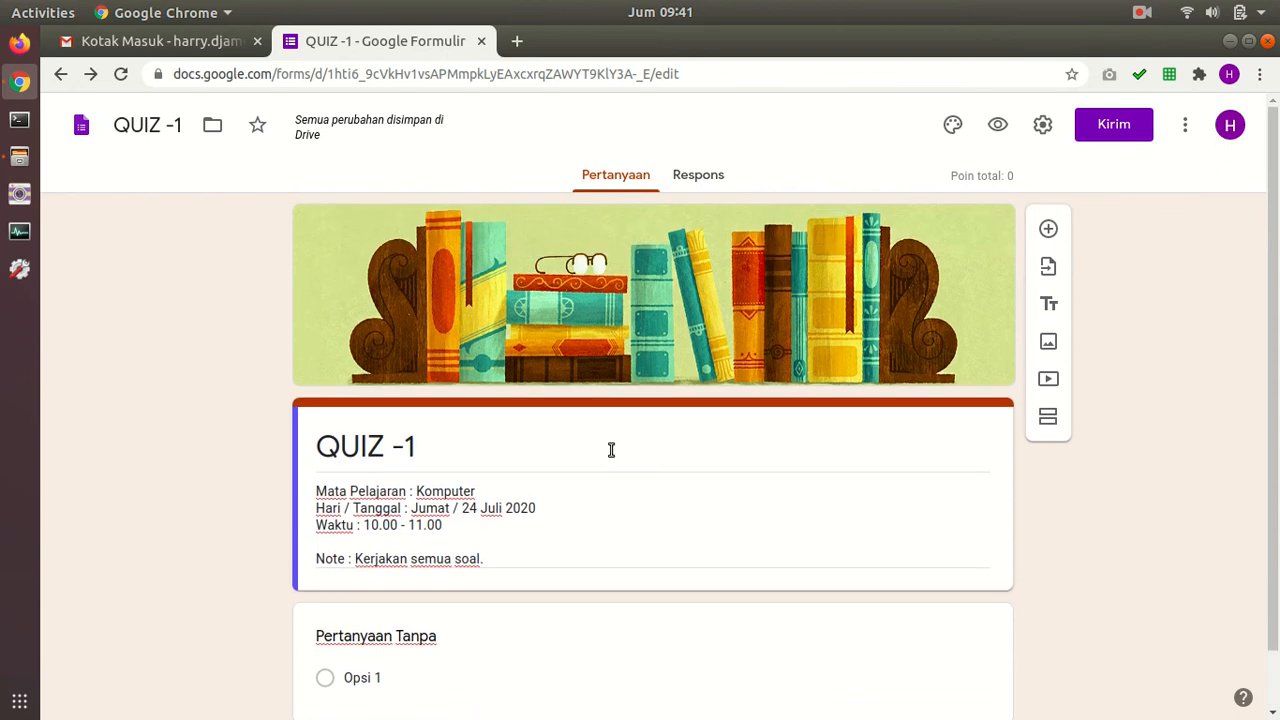
scroll(700, 440, "down", 1)
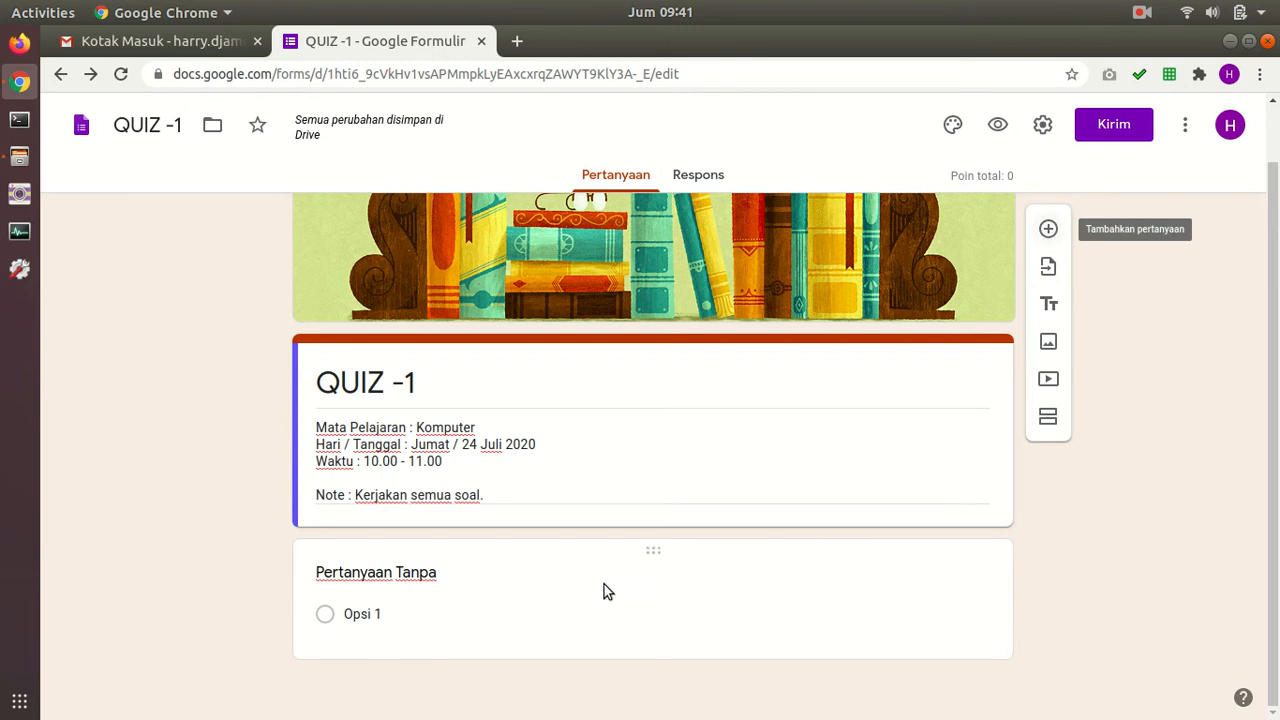
Step: Make the first question a required short-answer question titled 'Nama Siswa'
left_click(418, 574)
type("Nama Siswa")
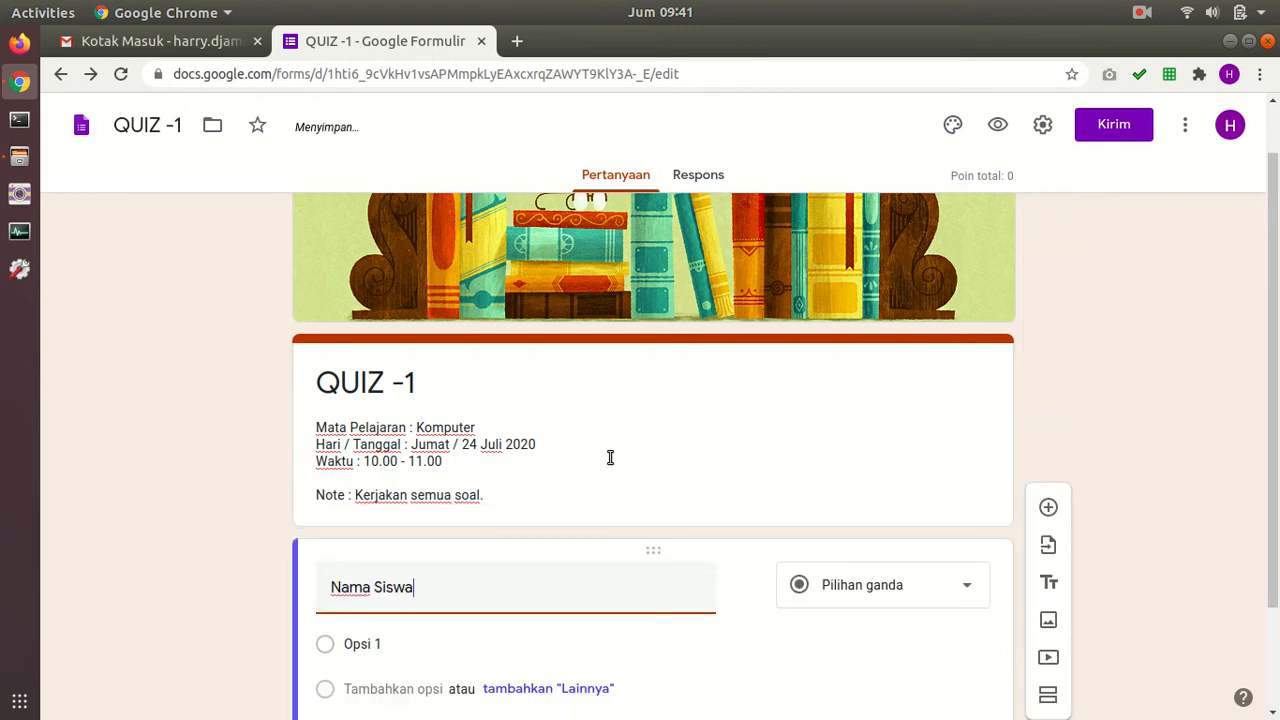
scroll(700, 470, "down", 2)
left_click(891, 494)
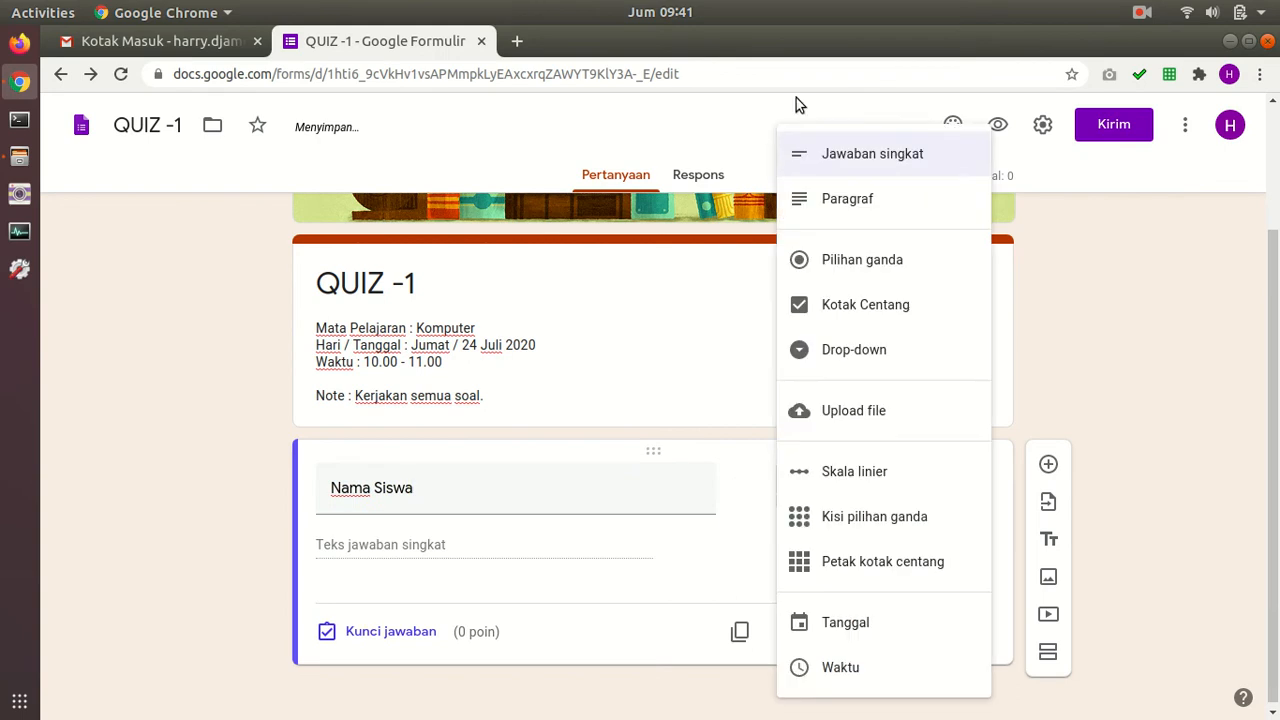
left_click(831, 158)
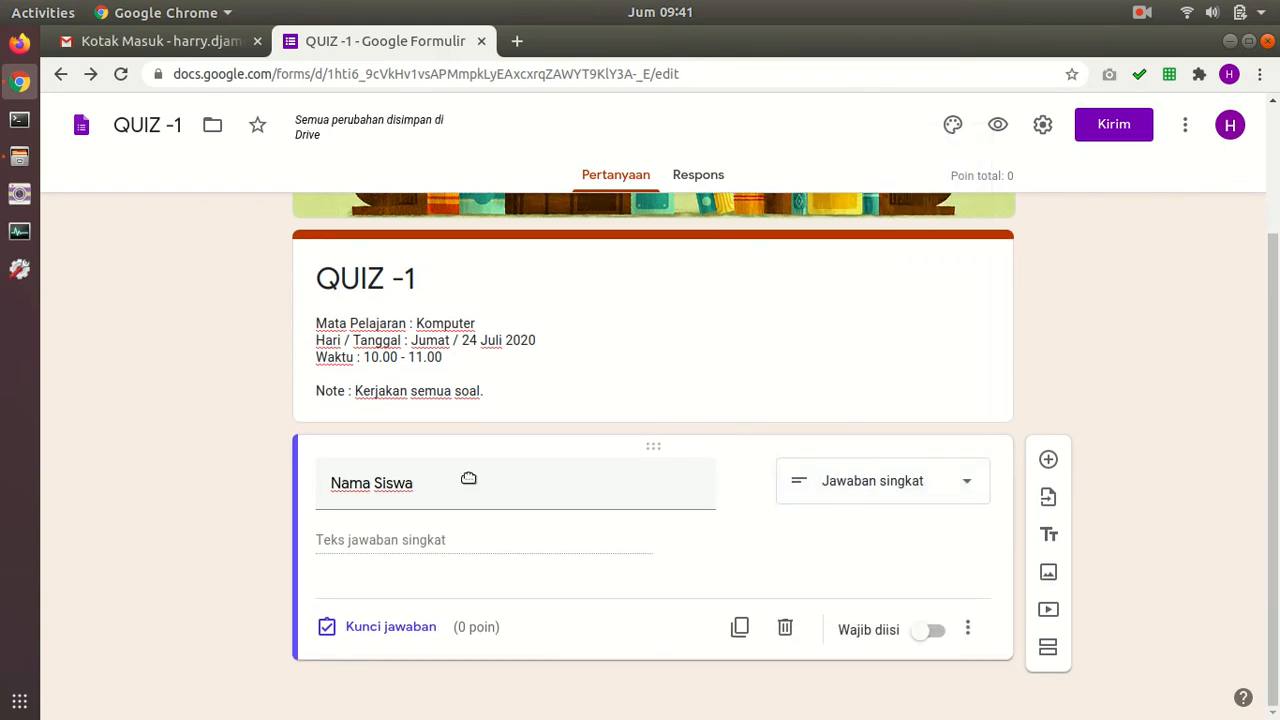
left_click(967, 627)
left_click(925, 628)
left_click(928, 629)
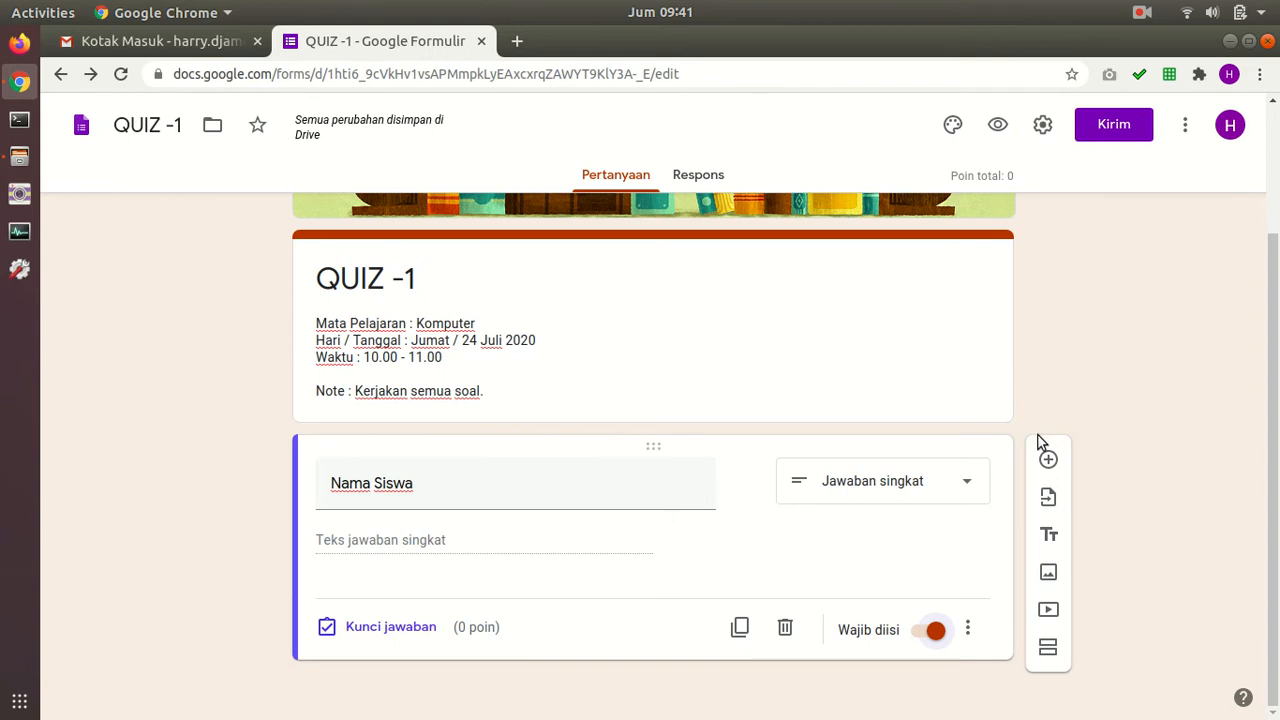
Step: Add a required 'Kelas' question with choices 10, 11 and 12, then add another question
left_click(1050, 460)
type("Ke")
left_click(383, 532)
type("10")
key("Tab")
key("Tab")
type("11")
key("Tab")
key("Tab")
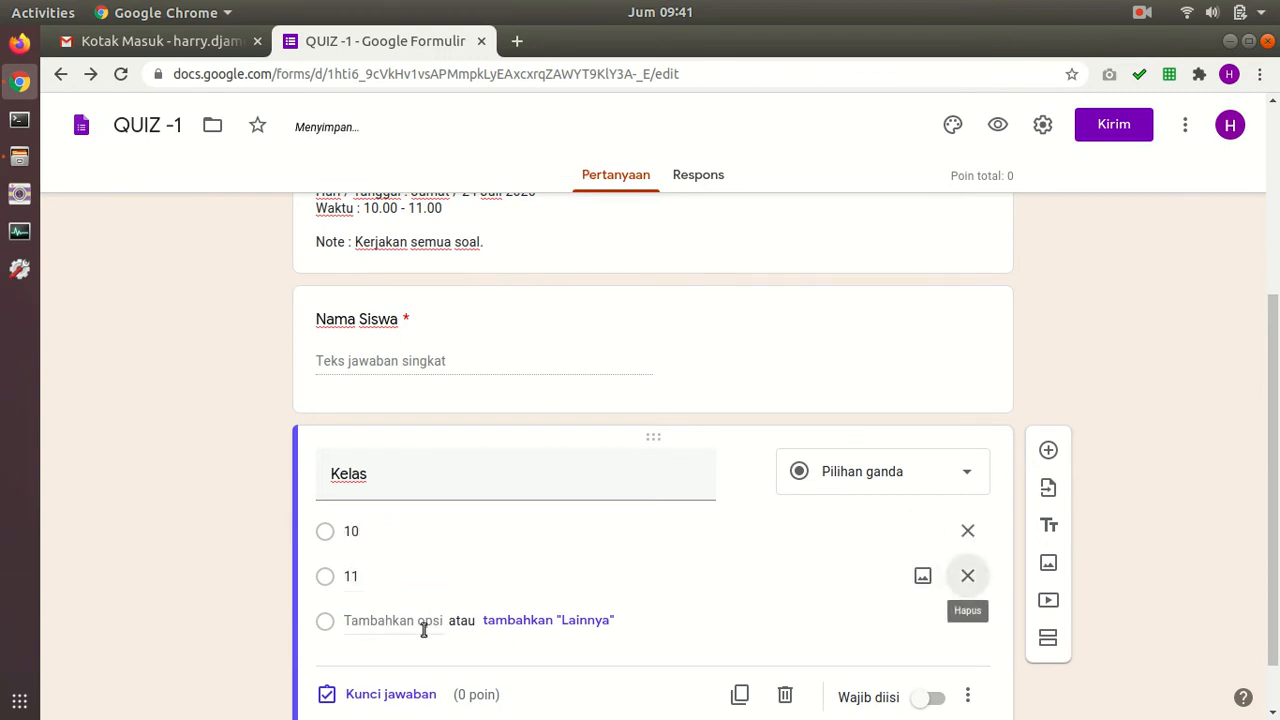
left_click(380, 620)
type("12")
scroll(470, 570, "down", 2)
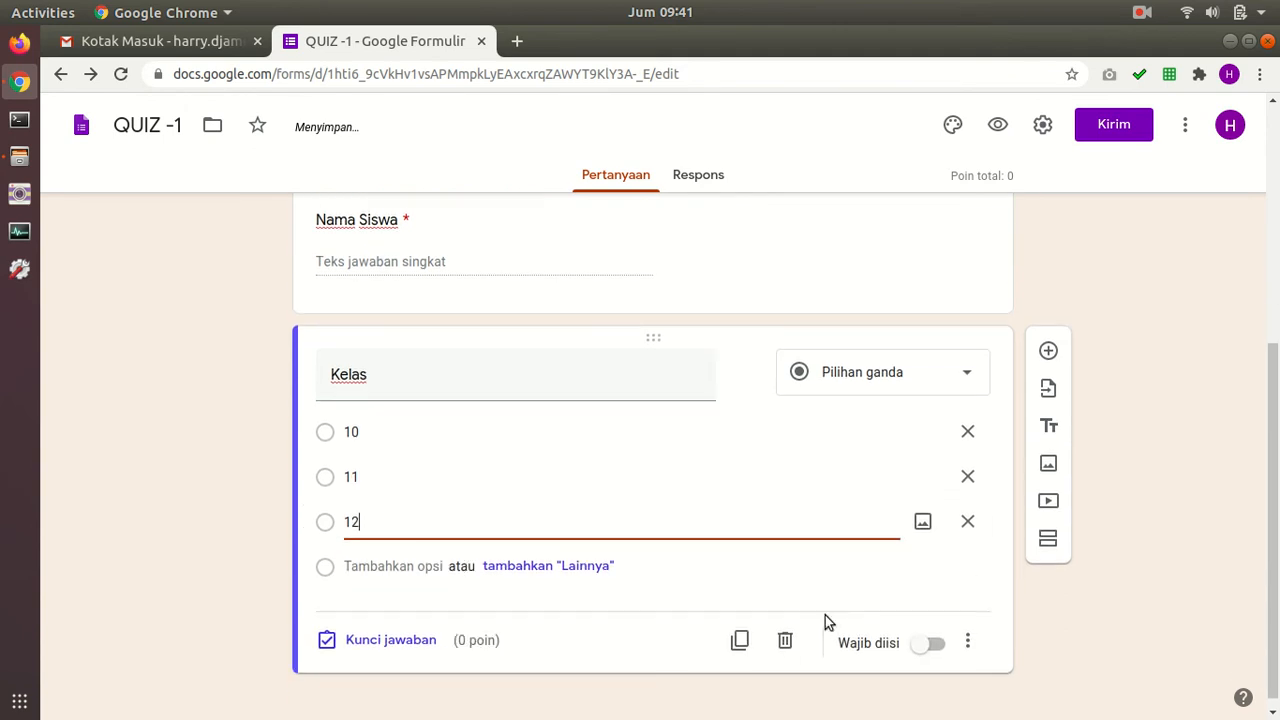
left_click(938, 646)
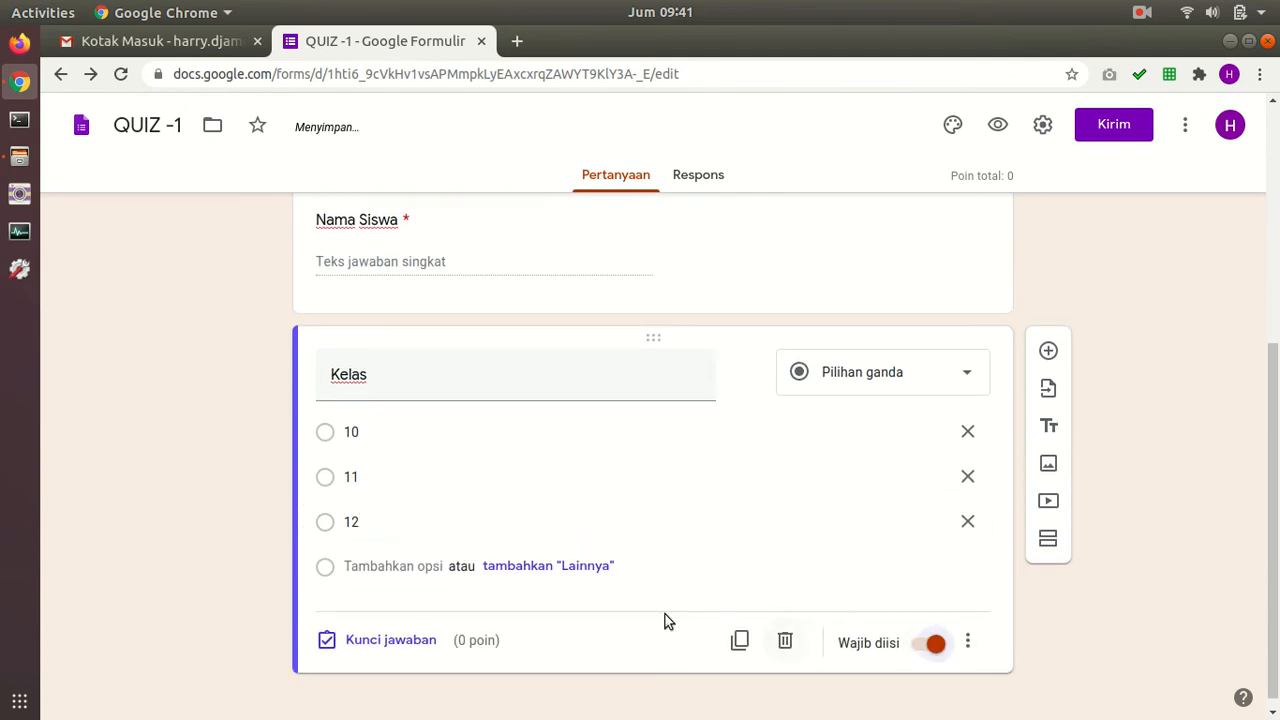
left_click(1049, 352)
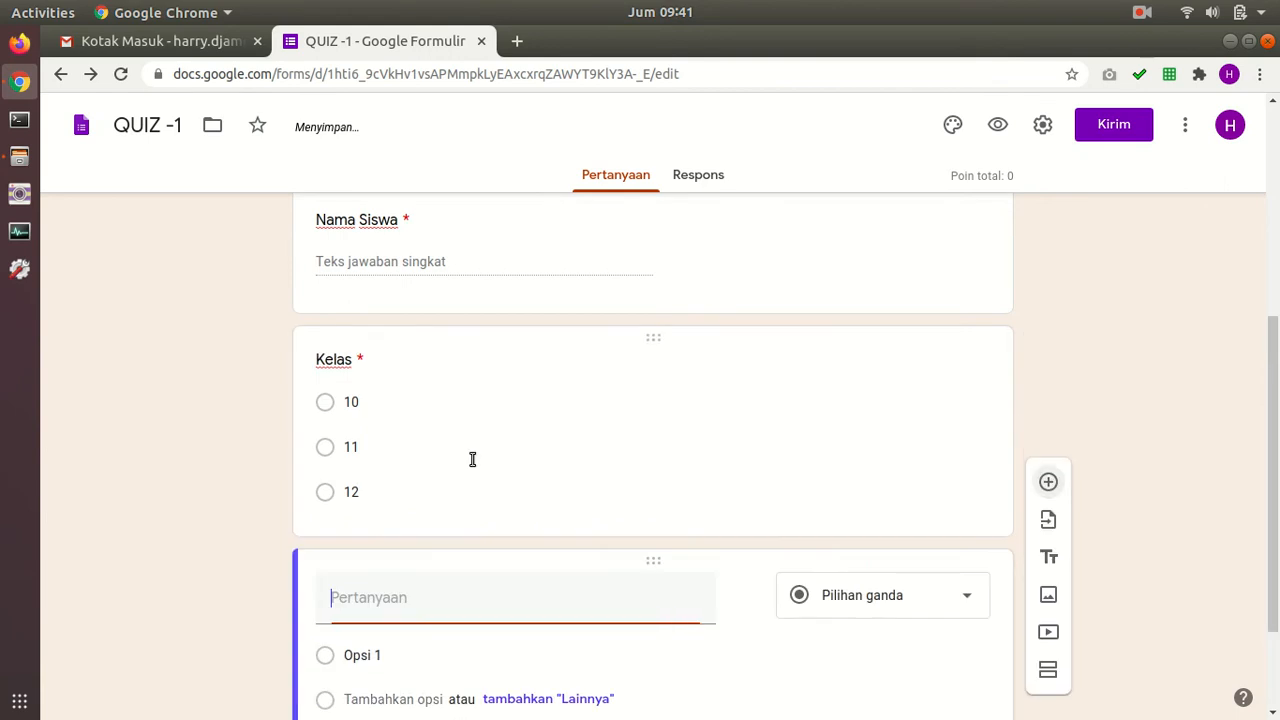
Step: Title the new question 'Password' and make it required
type("Password")
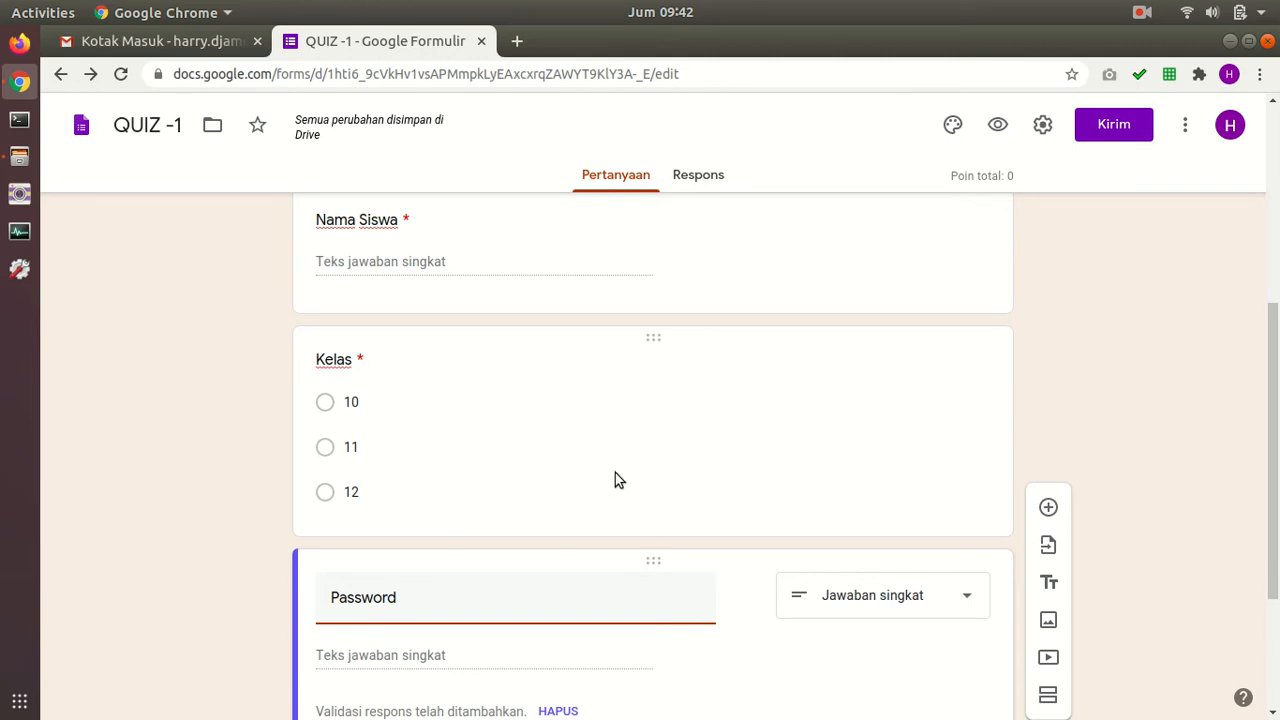
scroll(685, 390, "down", 2)
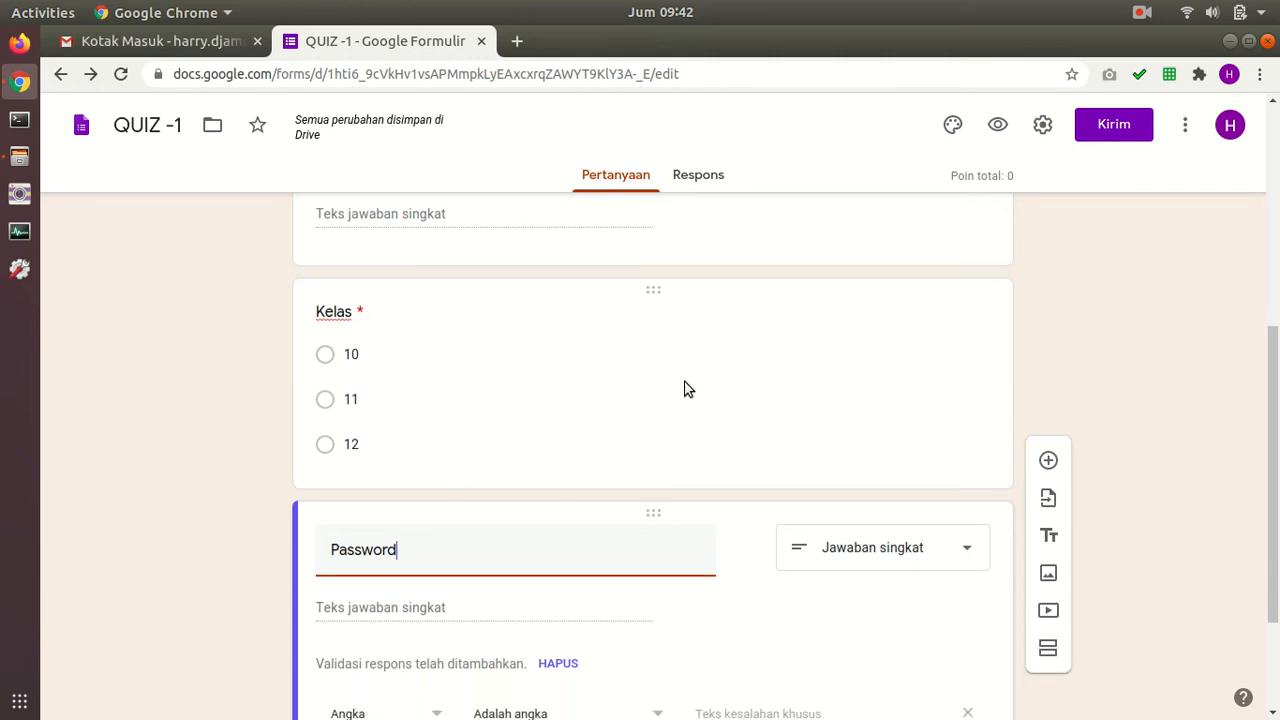
scroll(686, 378, "down", 2)
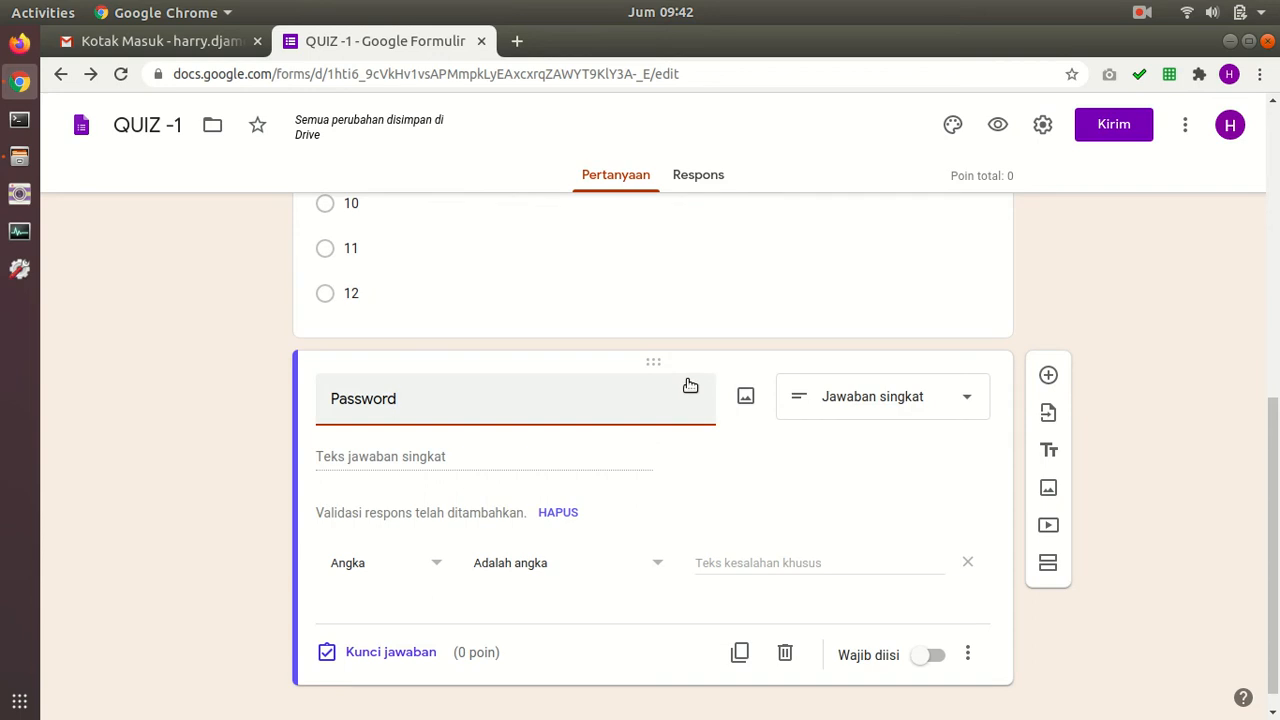
left_click(940, 656)
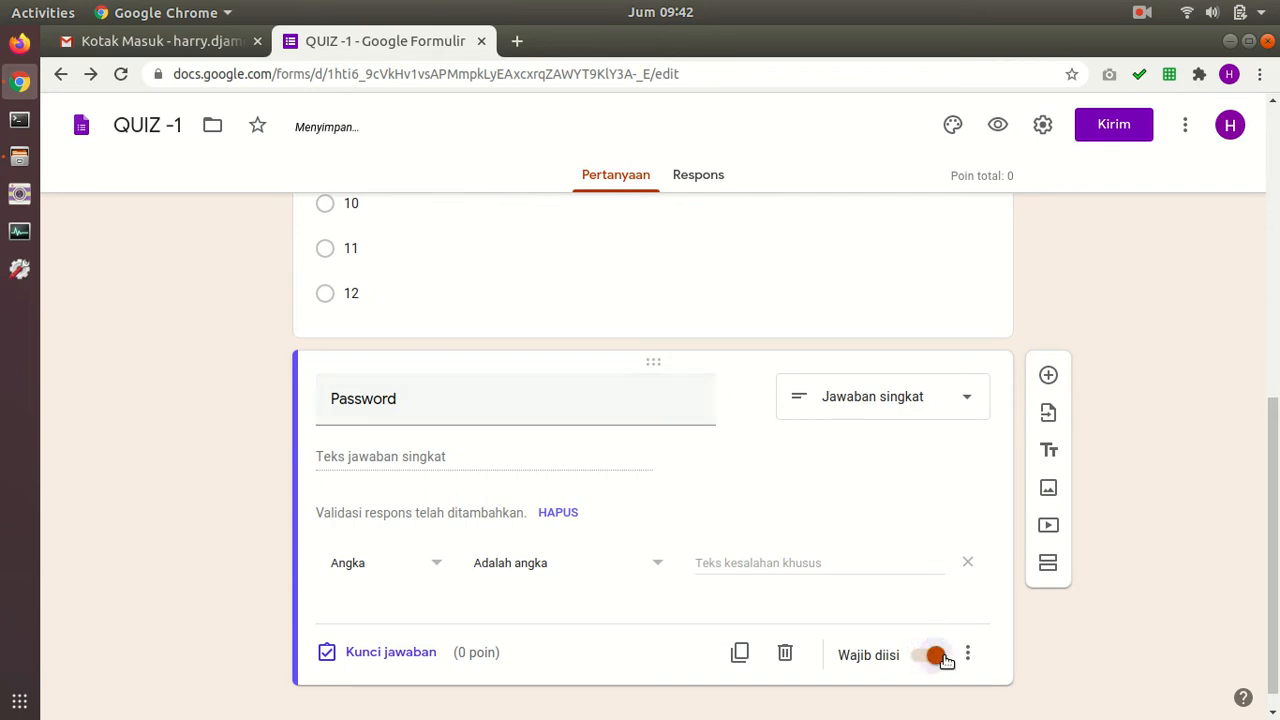
Step: Validate that the answer contains the quiz password, showing 'Password salah' otherwise
left_click(410, 560)
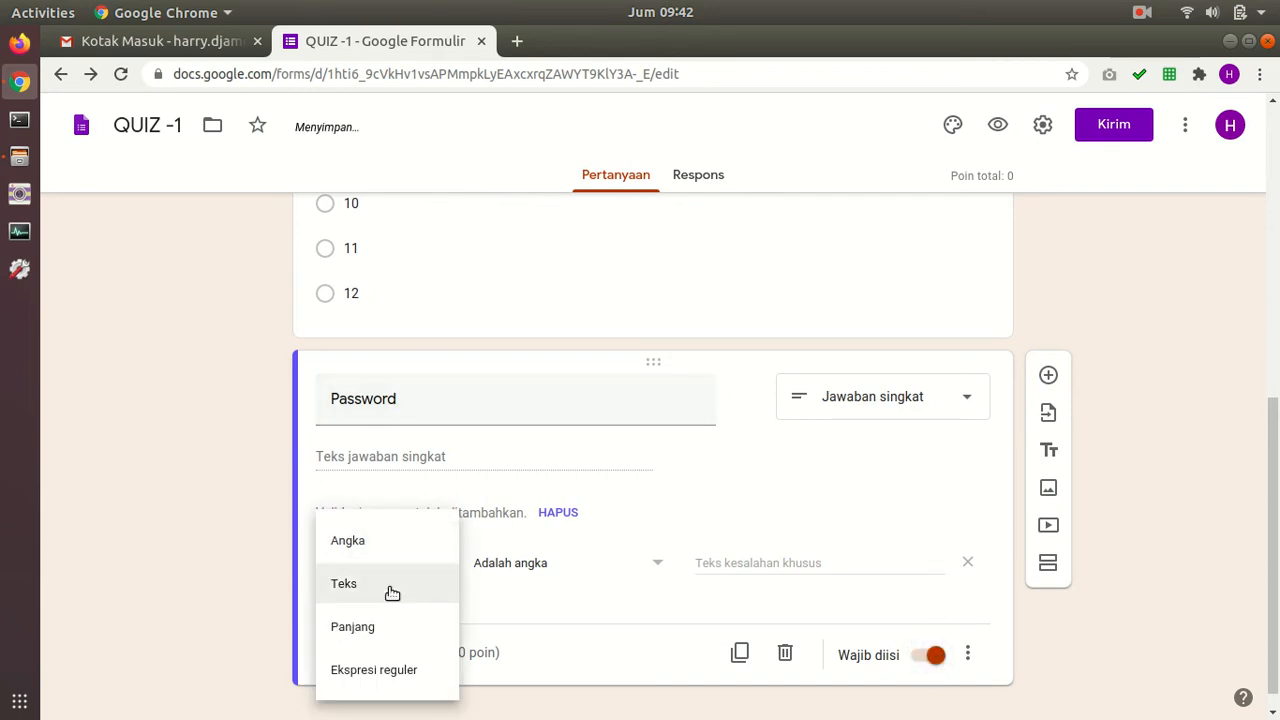
left_click(406, 580)
left_click(640, 562)
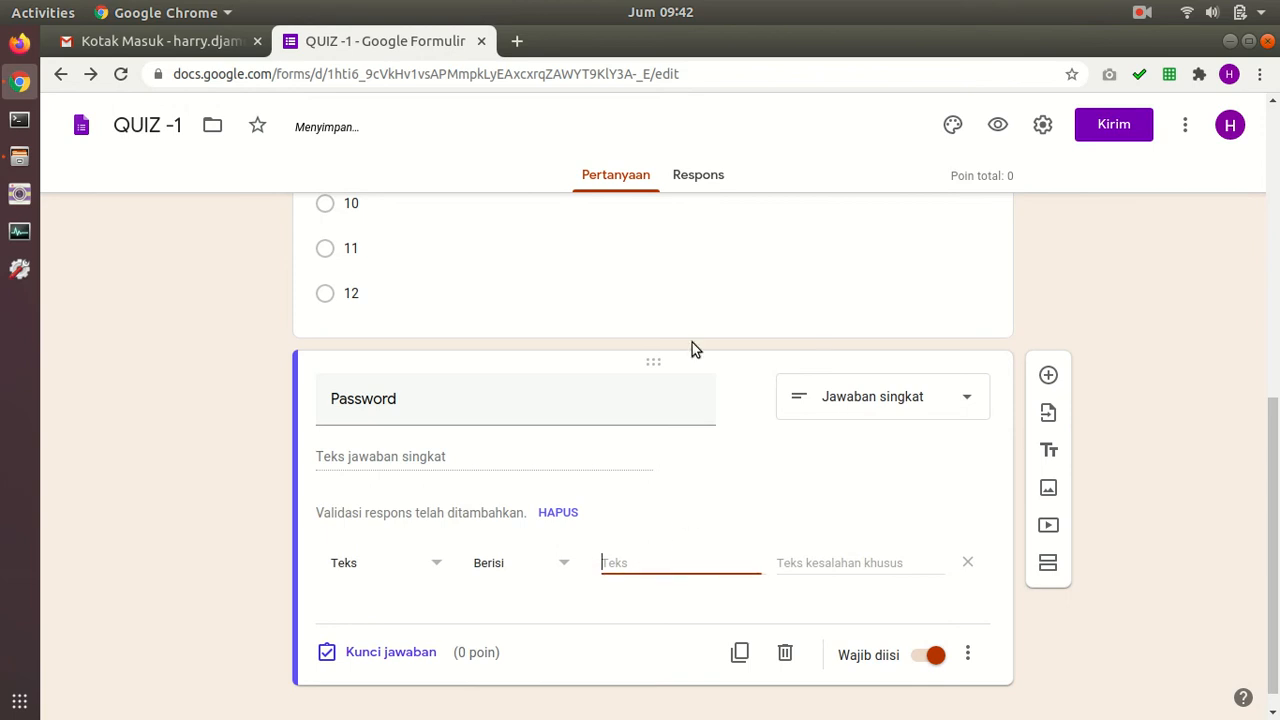
type("password123")
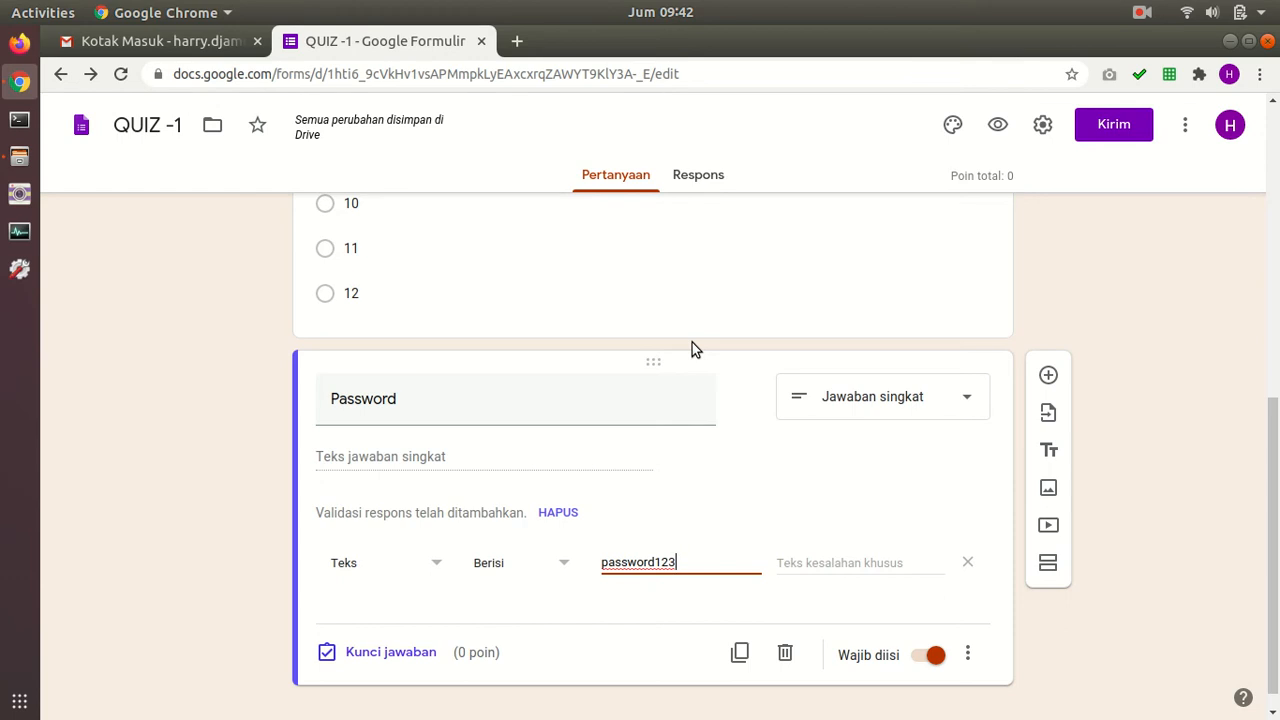
key("Tab")
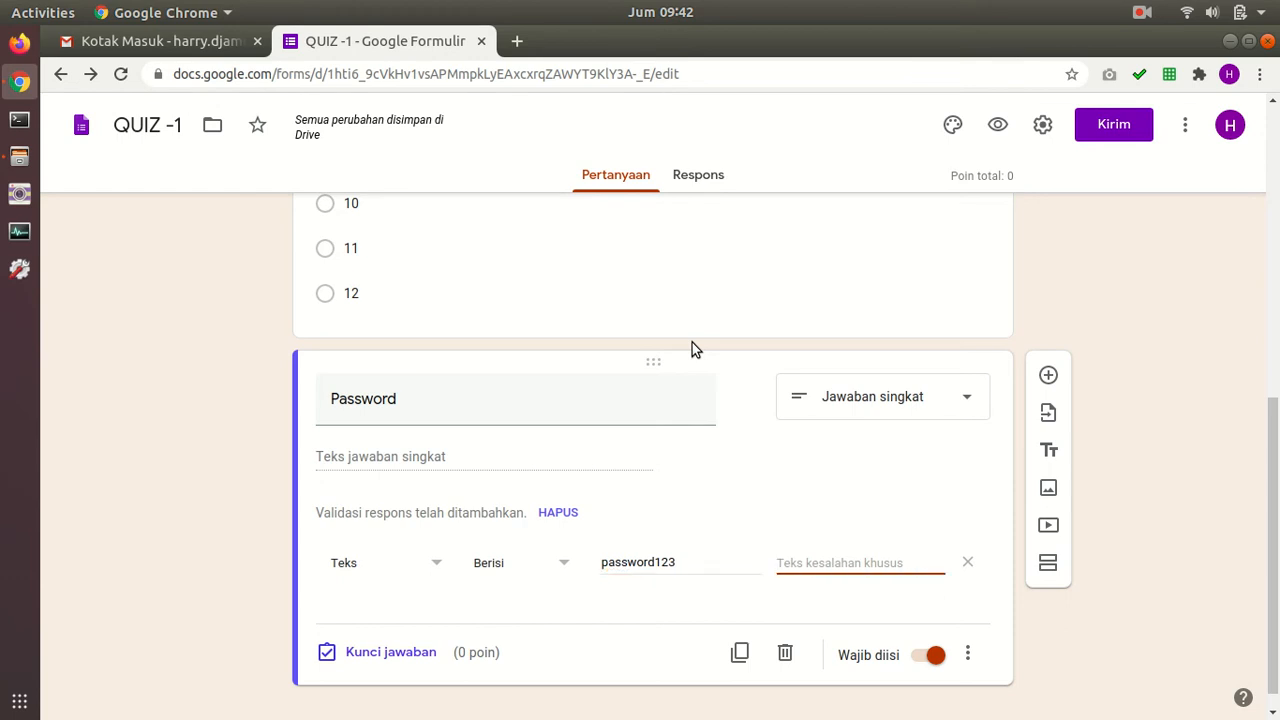
type("Passwor")
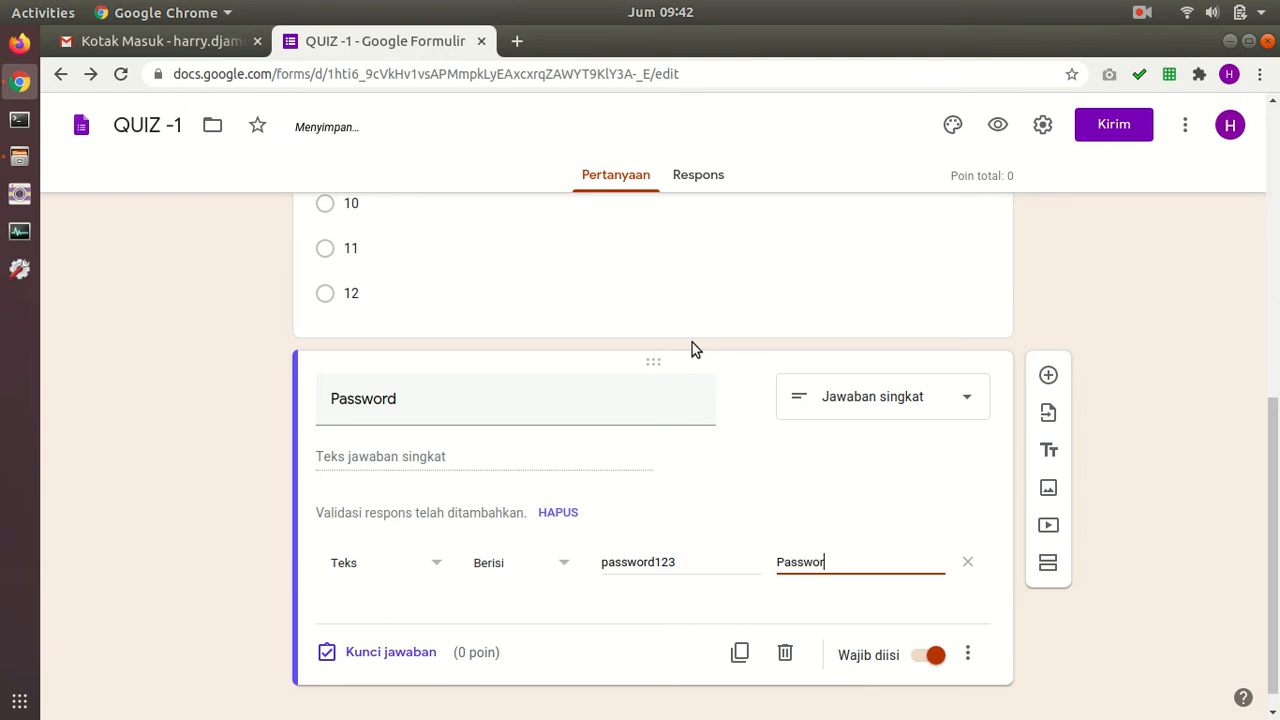
type("d salah")
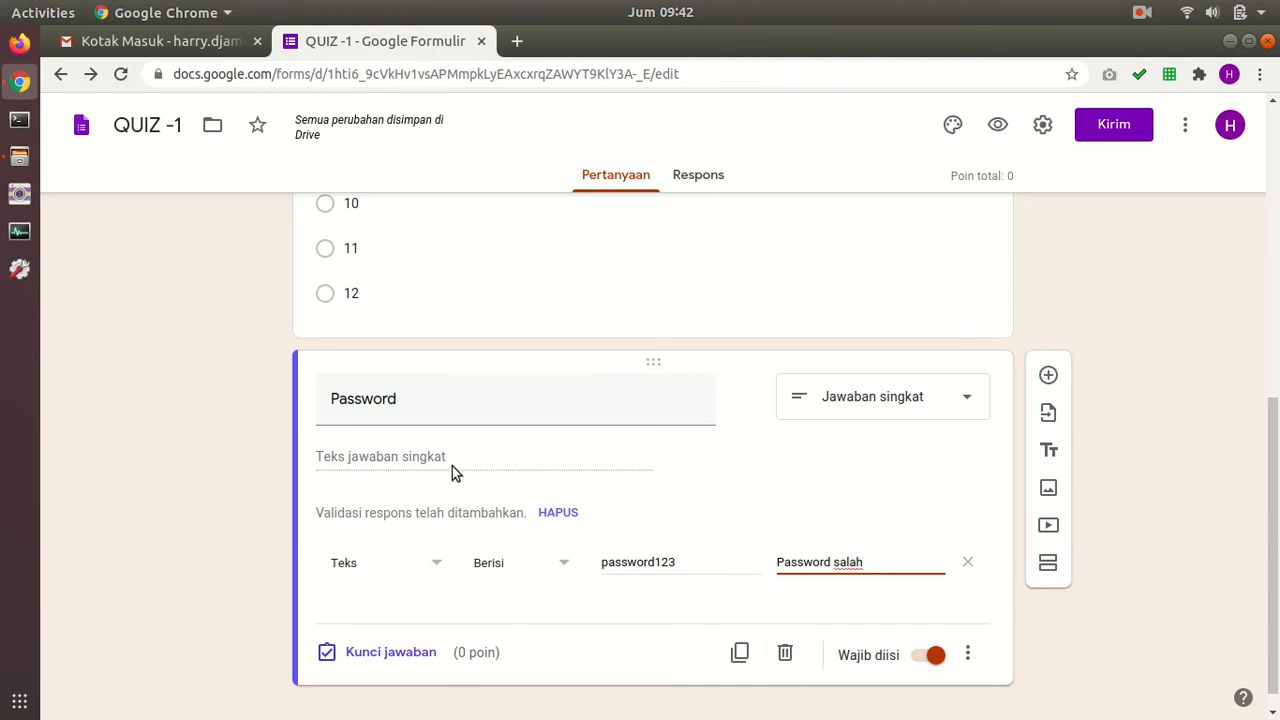
left_click(615, 564)
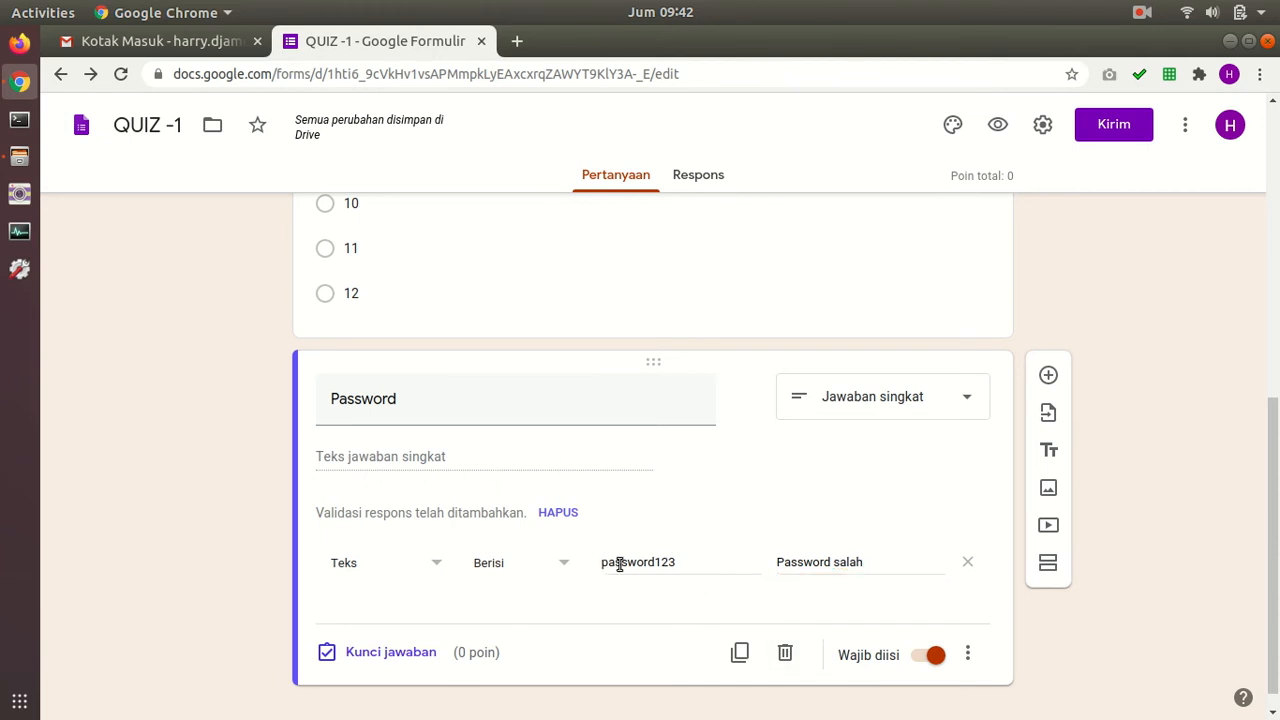
double_click(646, 564)
left_click(818, 560)
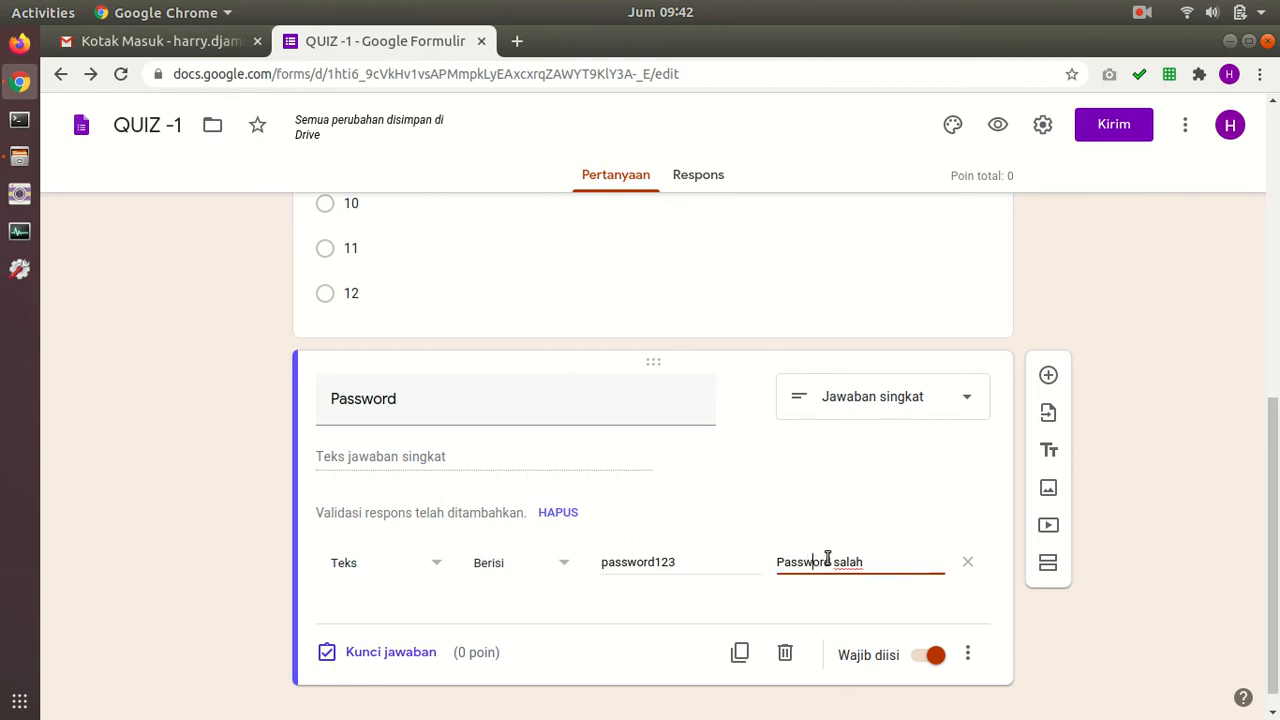
left_click(869, 563)
scroll(872, 440, "up", 5)
scroll(879, 460, "up", 1)
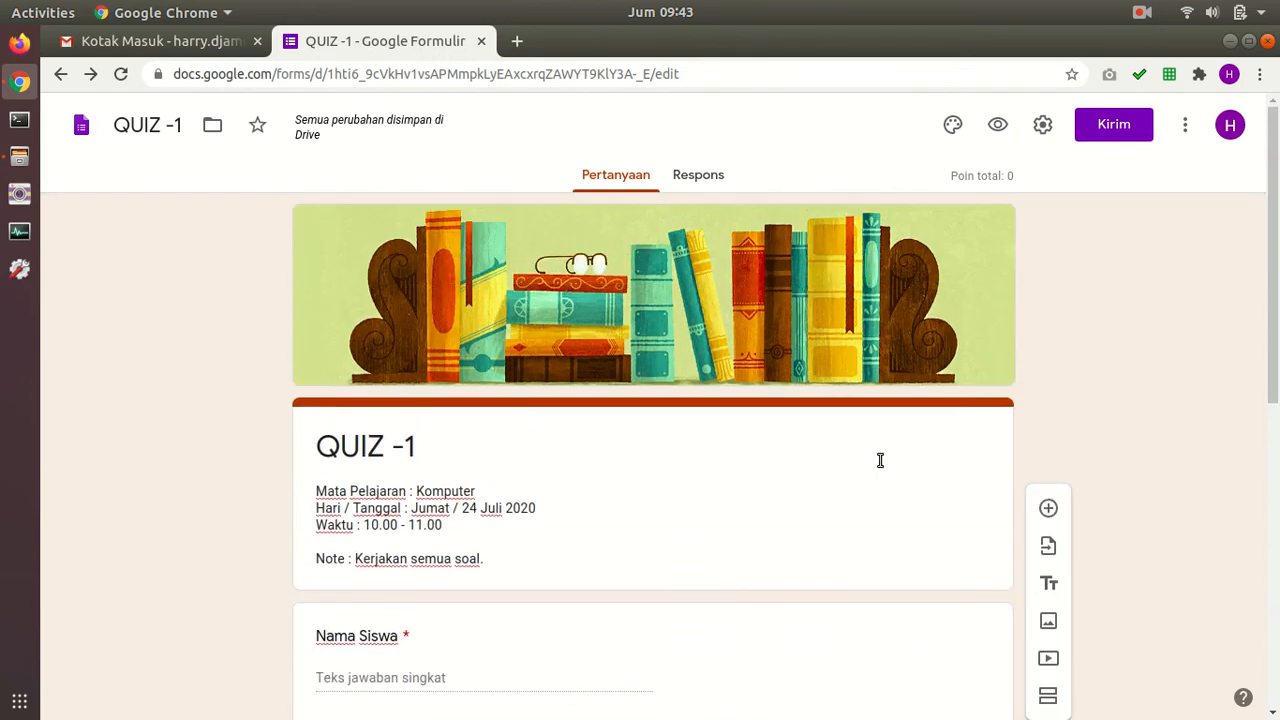
left_click(998, 125)
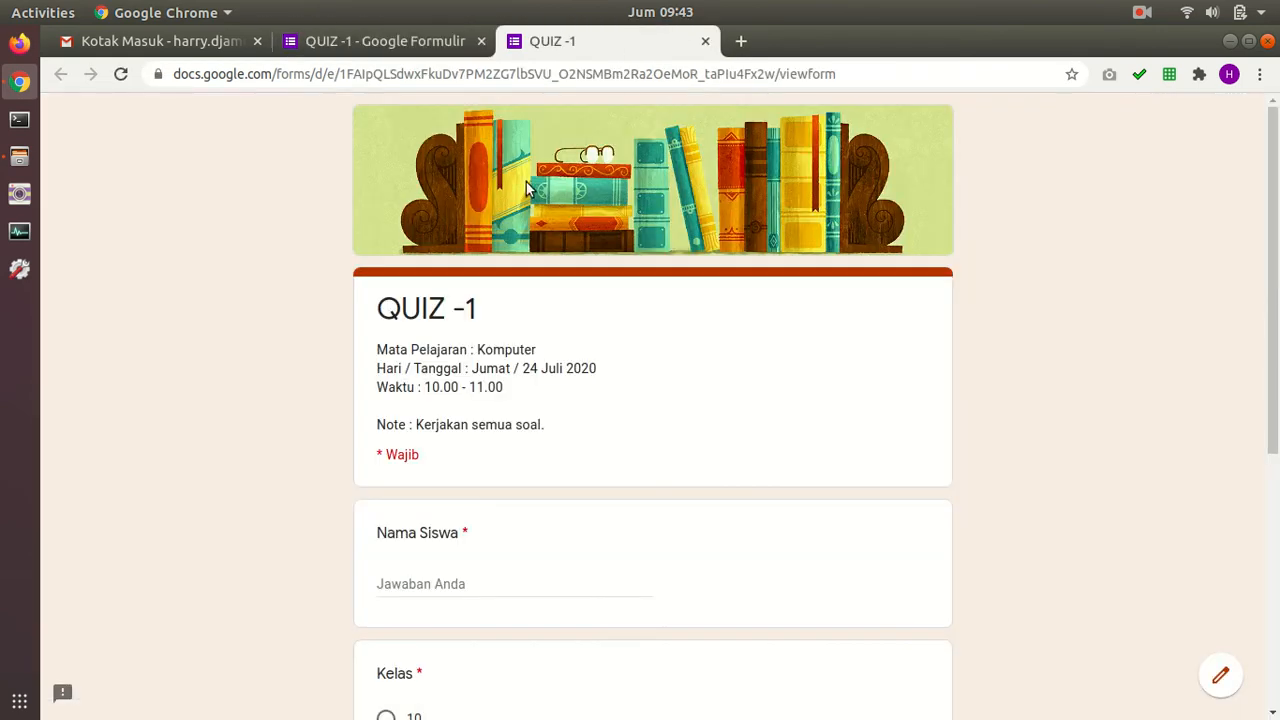
scroll(564, 175, "down", 5)
scroll(558, 176, "down", 2)
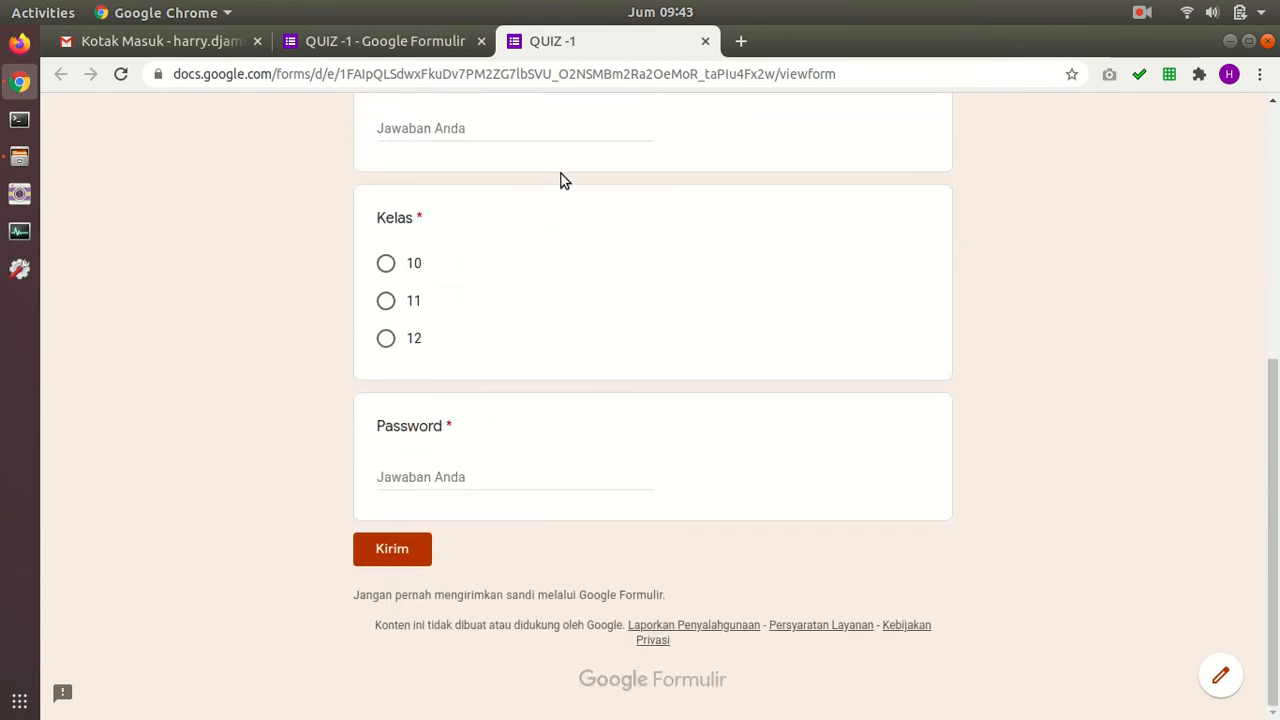
scroll(502, 434, "up", 1)
left_click(478, 506)
type("123")
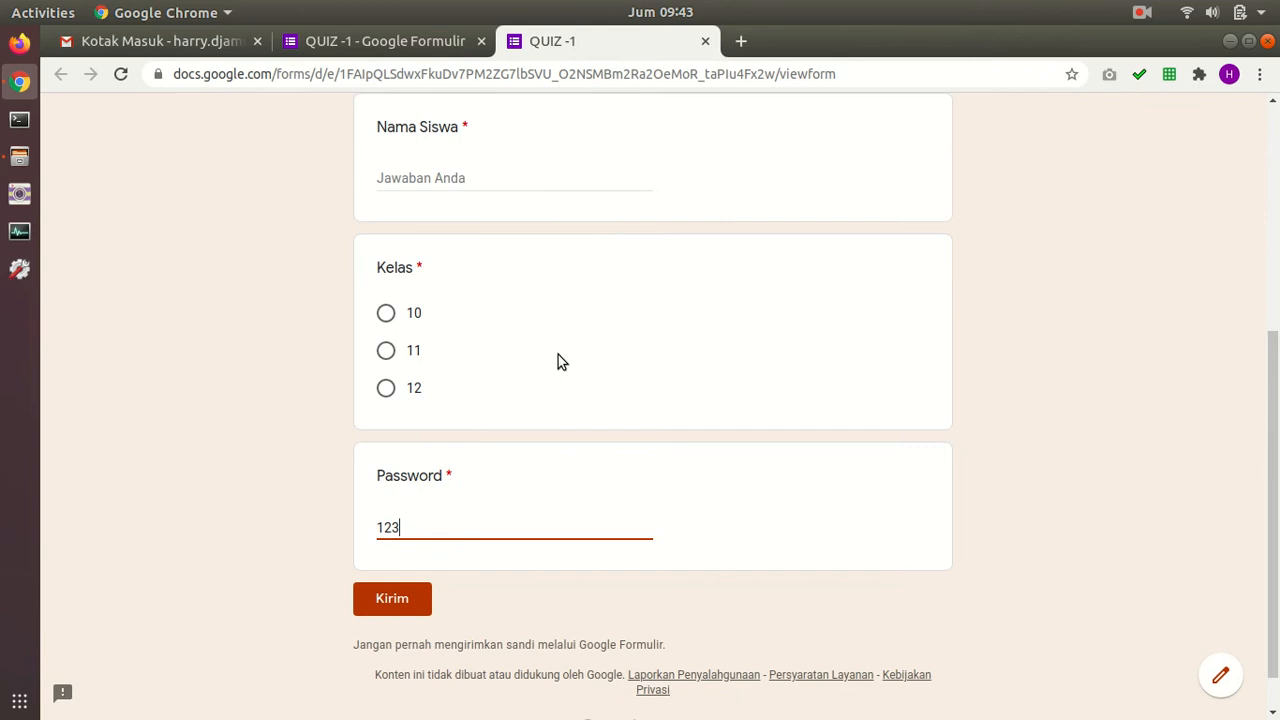
left_click(390, 600)
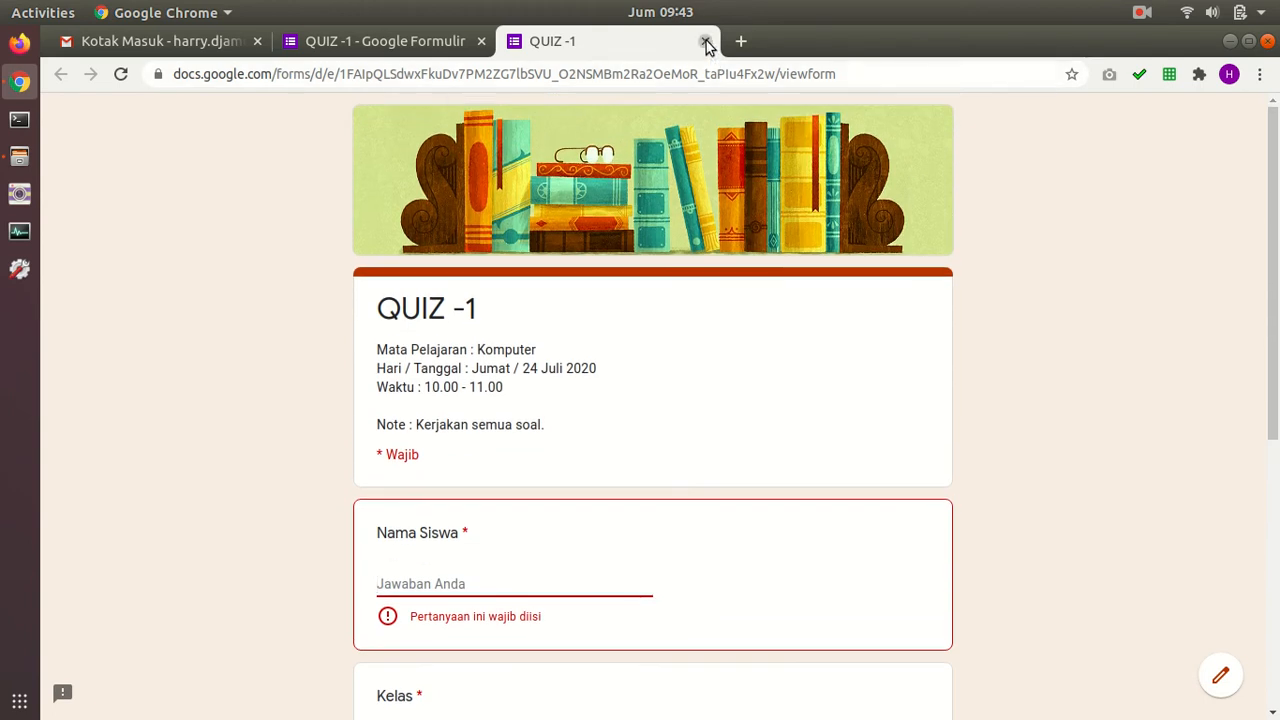
left_click(705, 41)
left_click(826, 187)
scroll(766, 340, "down", 5)
scroll(769, 335, "down", 1)
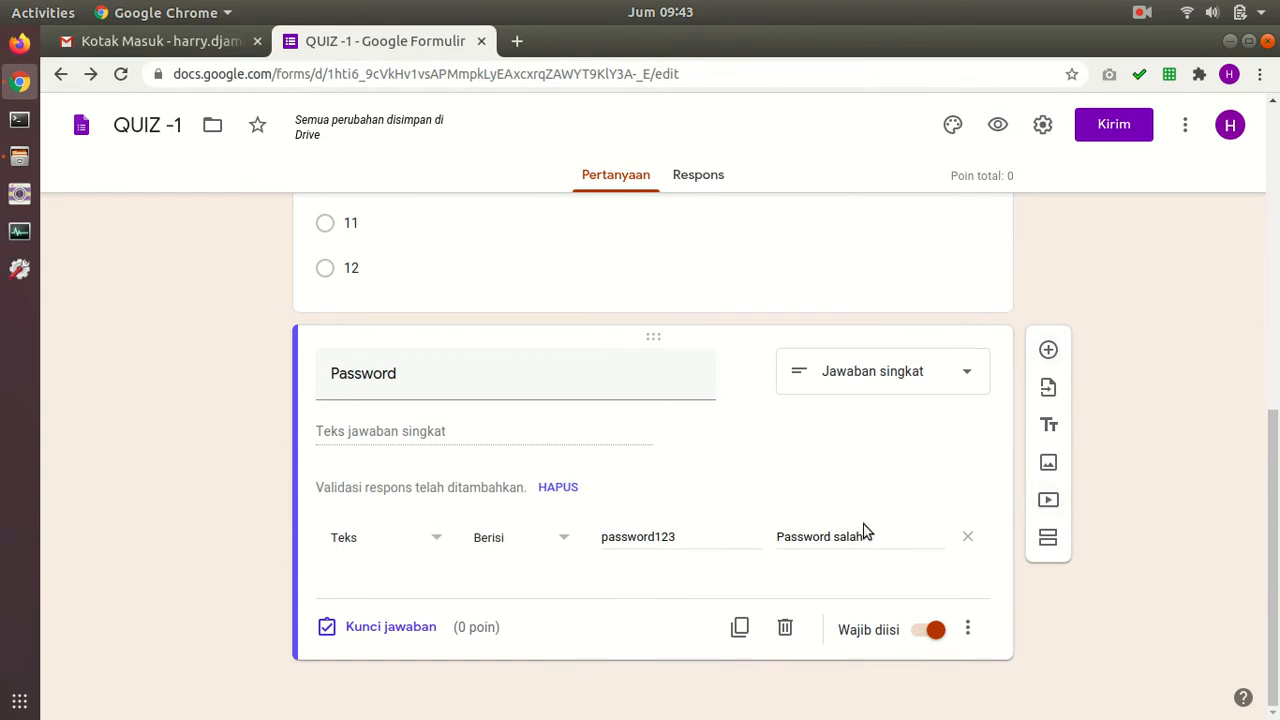
Step: Add a new section after the Password question titled 'SOAL'
left_click(1048, 542)
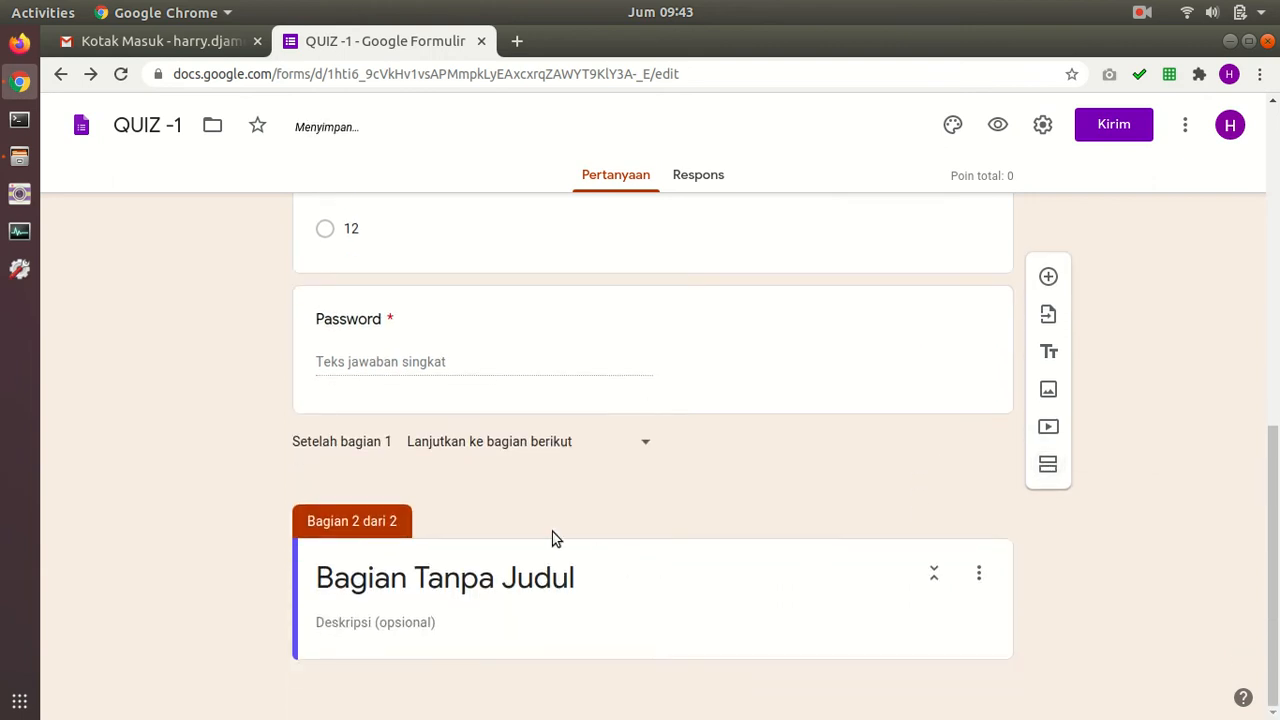
scroll(509, 541, "up", 15)
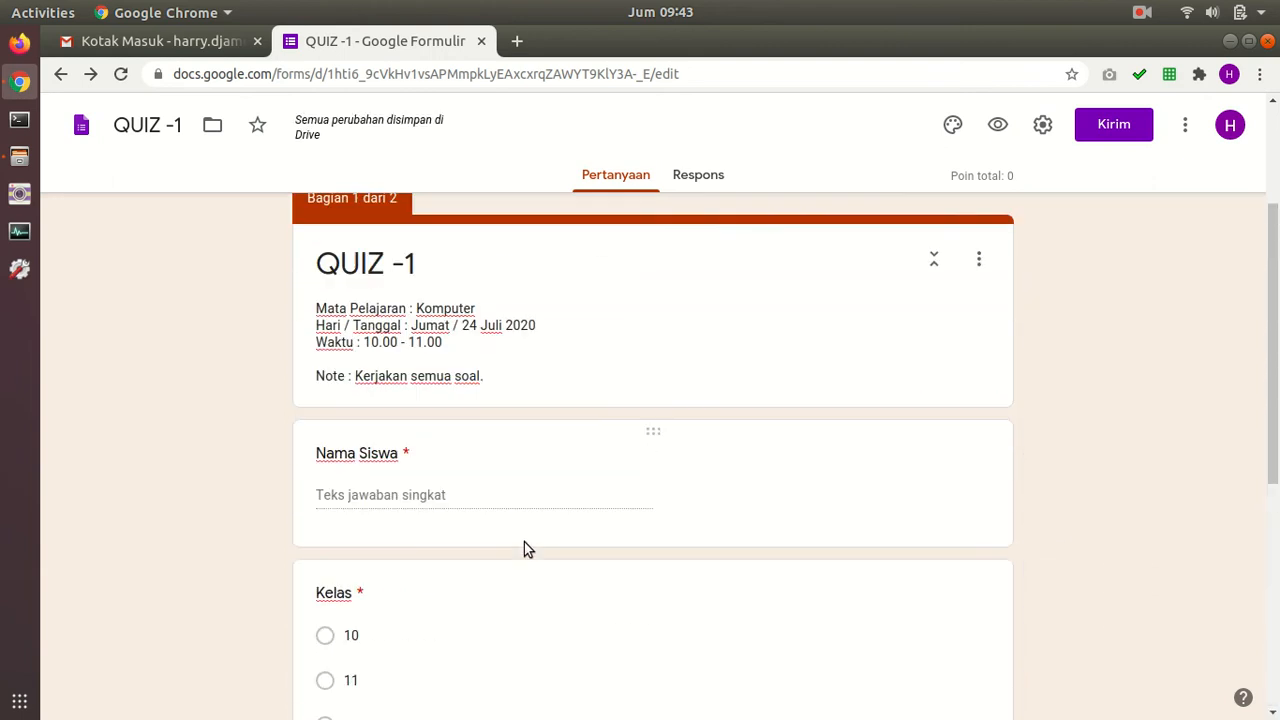
scroll(463, 594, "down", 15)
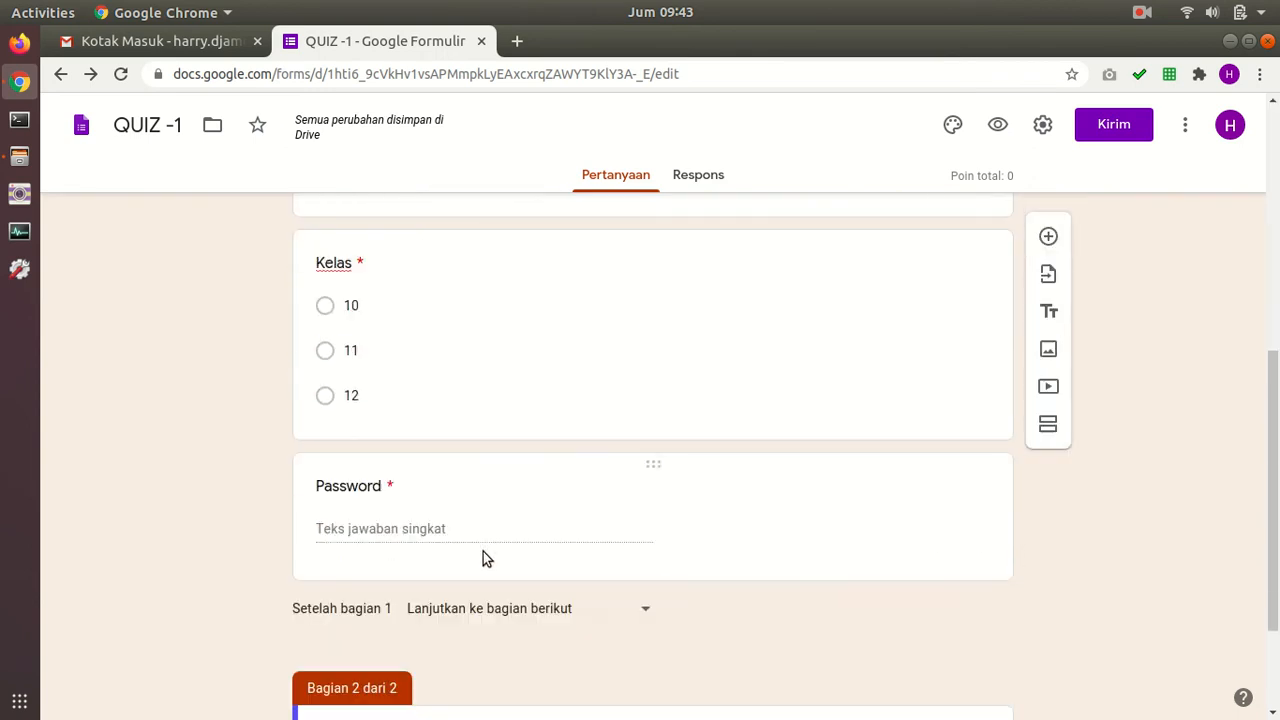
left_click(481, 566)
type("SOAL")
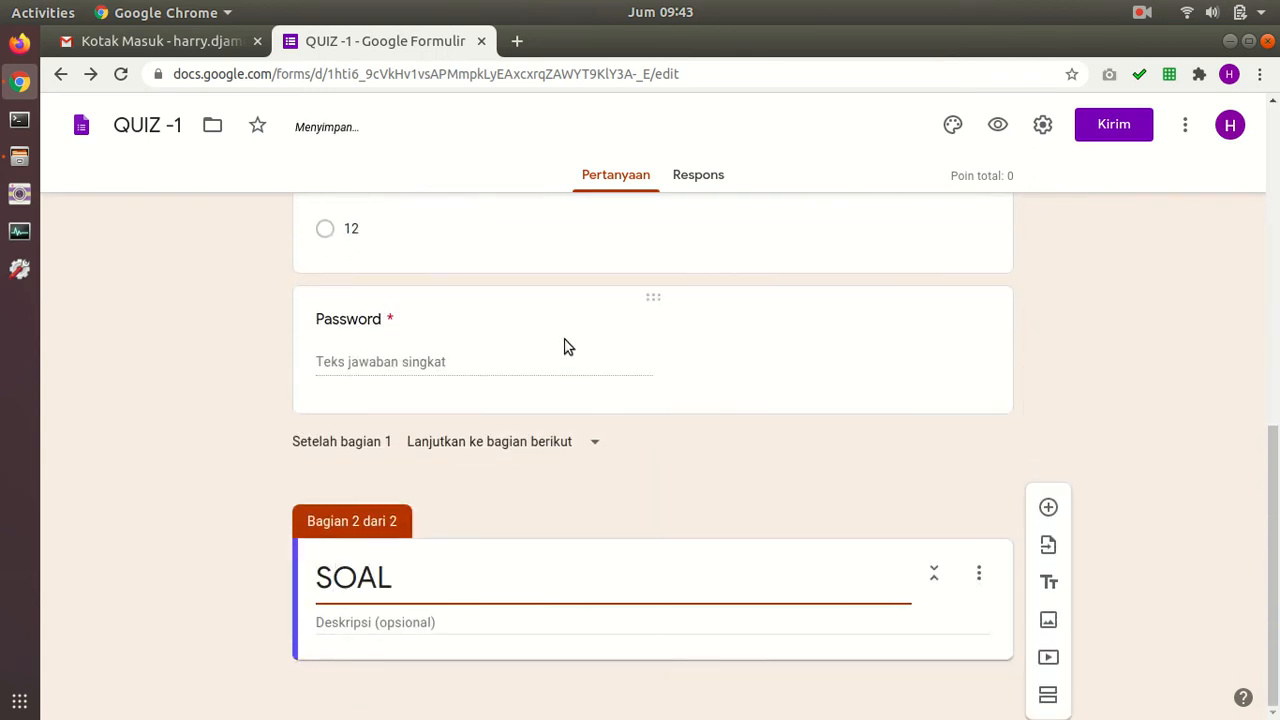
Step: Copy the form description into the SOAL section's description and add a question
scroll(563, 347, "up", 5)
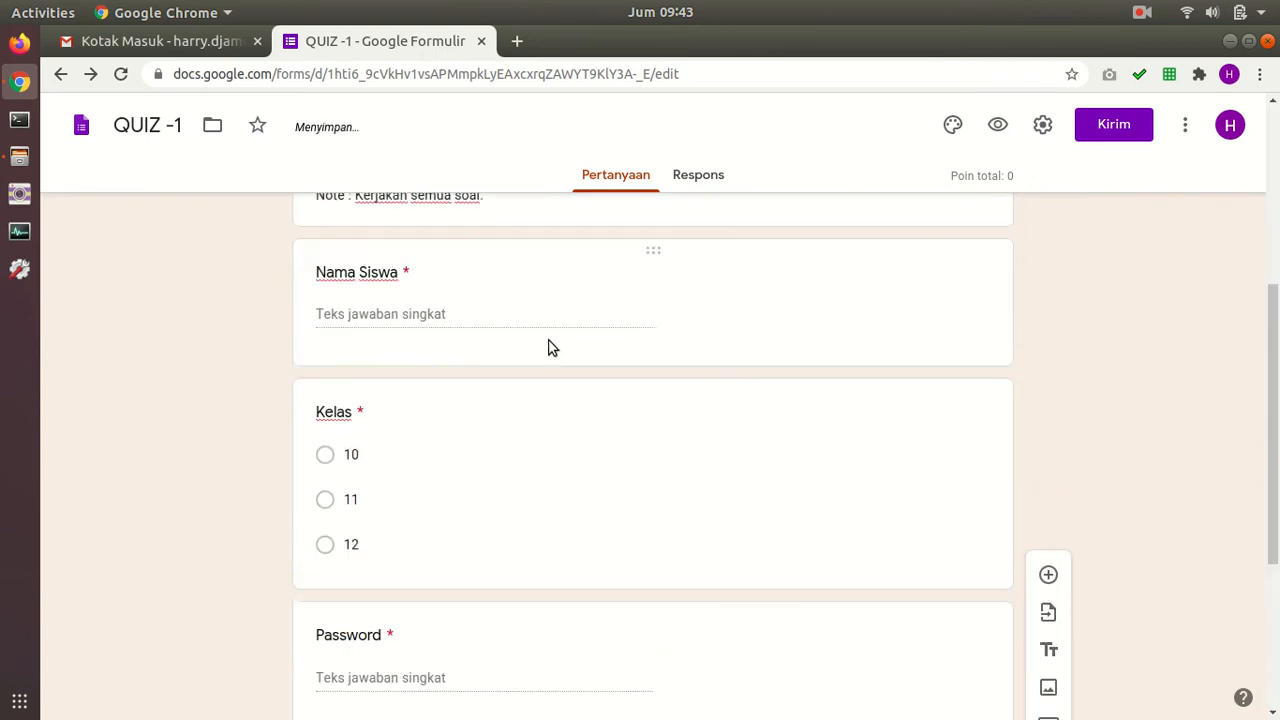
left_click(466, 350)
key("ctrl+a")
key("ctrl+c")
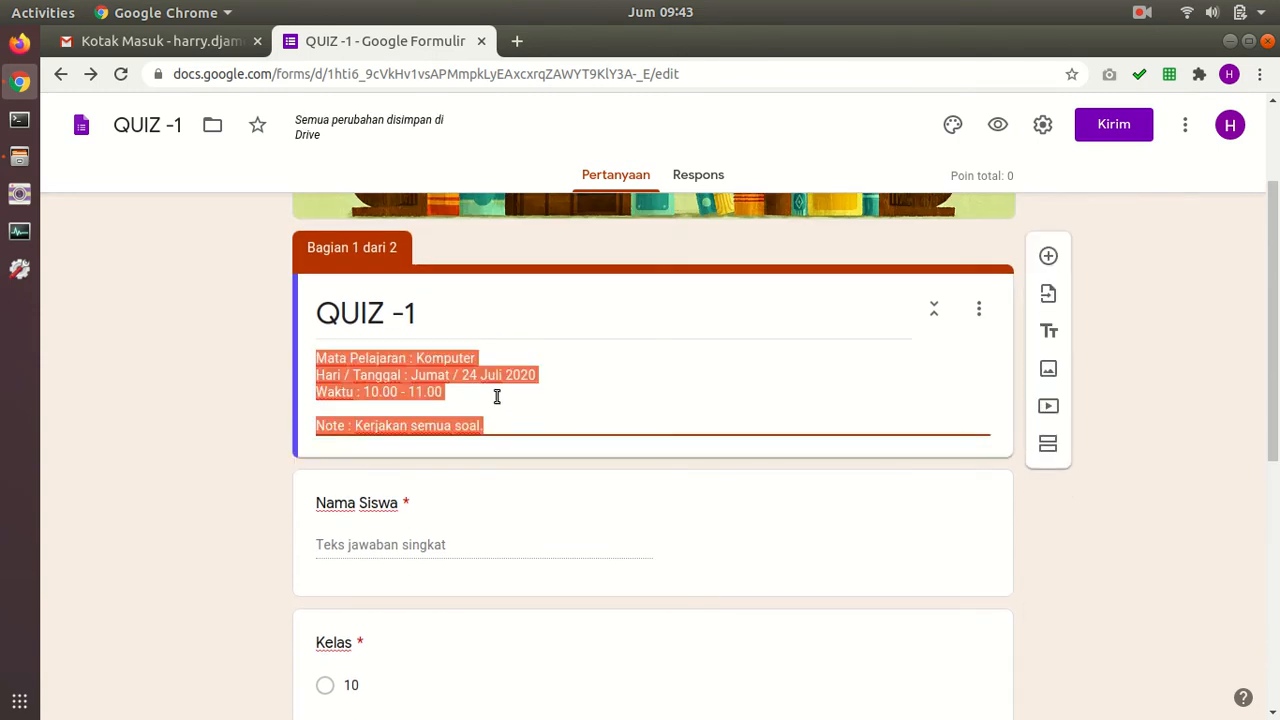
scroll(474, 371, "down", 2)
scroll(514, 357, "up", 2)
scroll(483, 363, "down", 5)
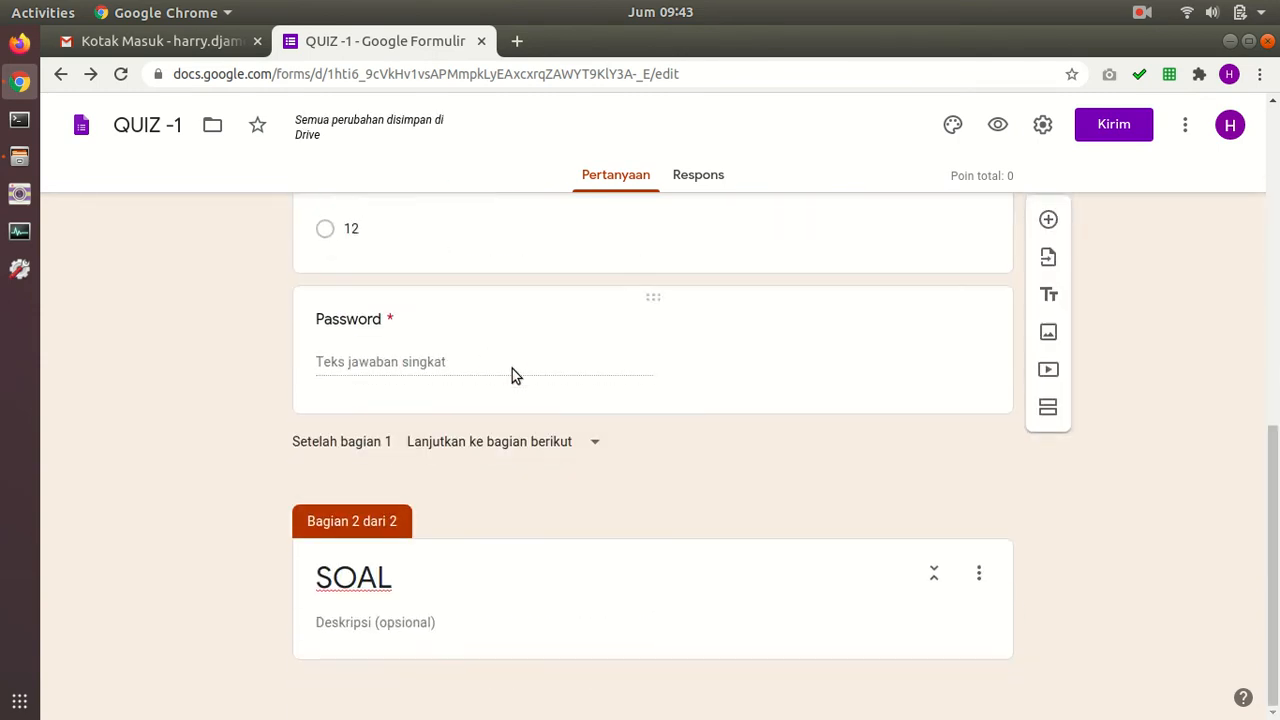
left_click(429, 617)
key("ctrl+v")
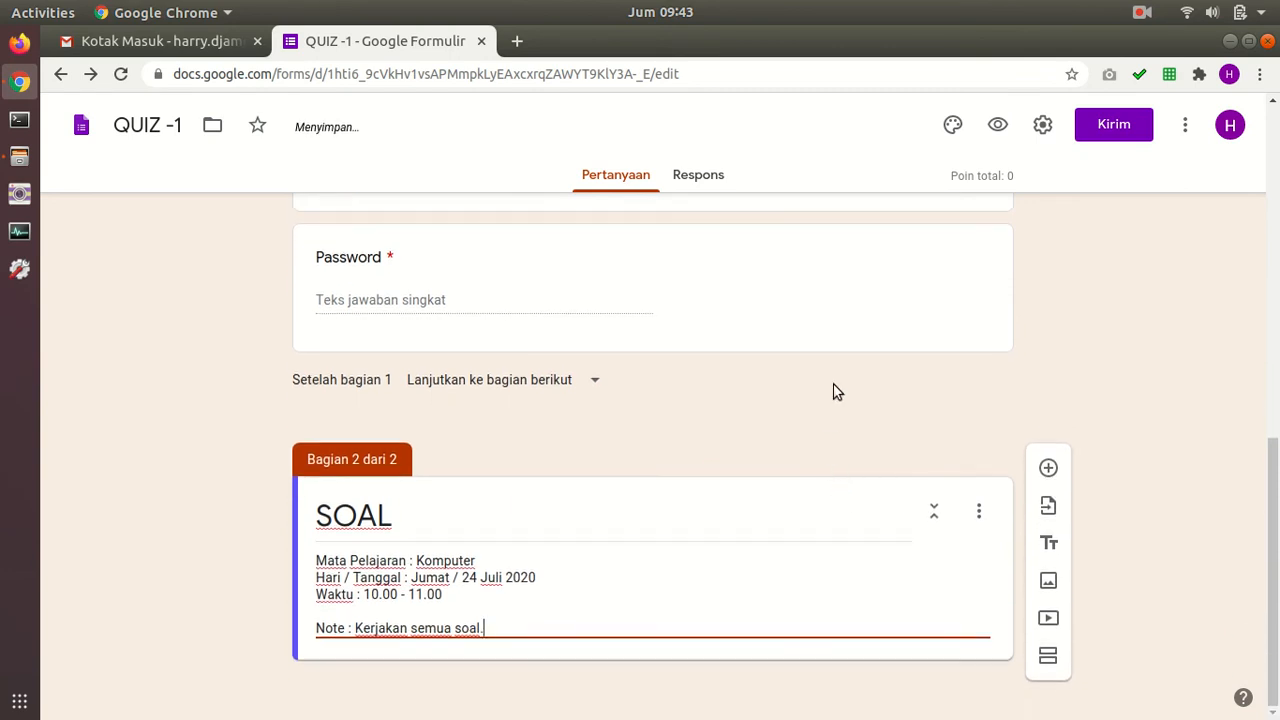
left_click(1048, 468)
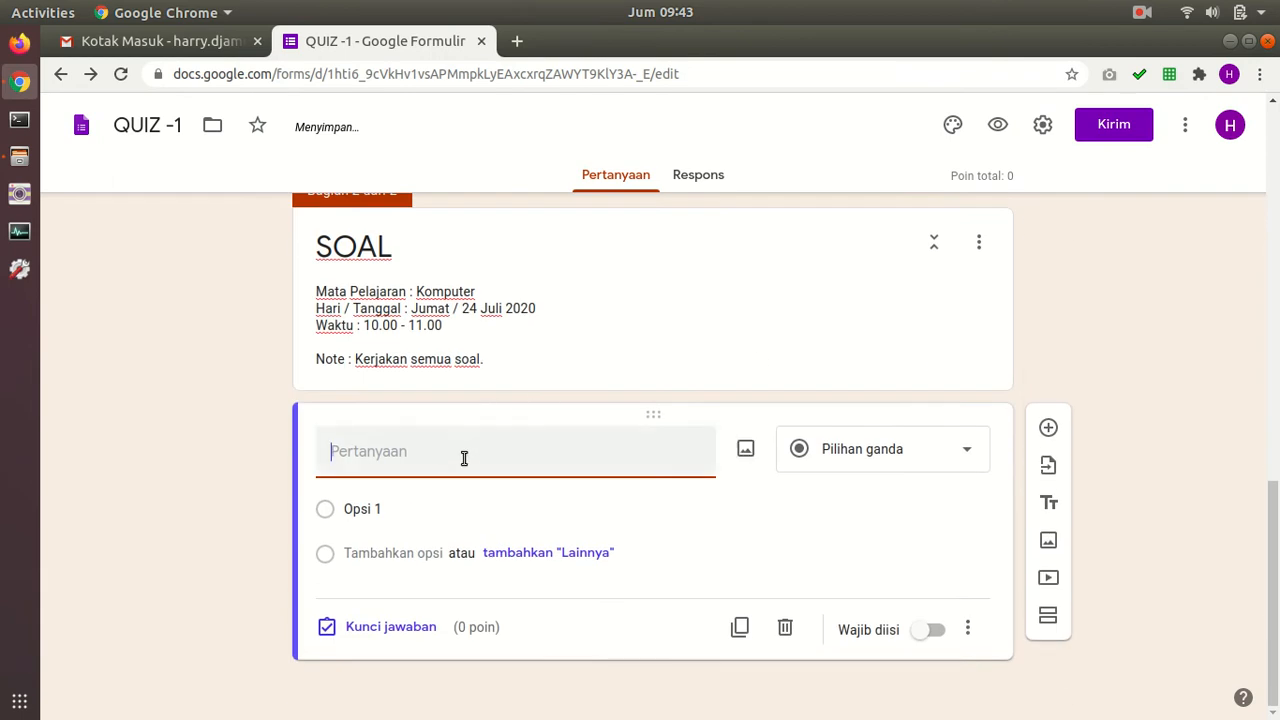
Step: Write the multiple-choice question '1 + 1 = ... ?' with answer options 1, 2, 3 and 4
type("1")
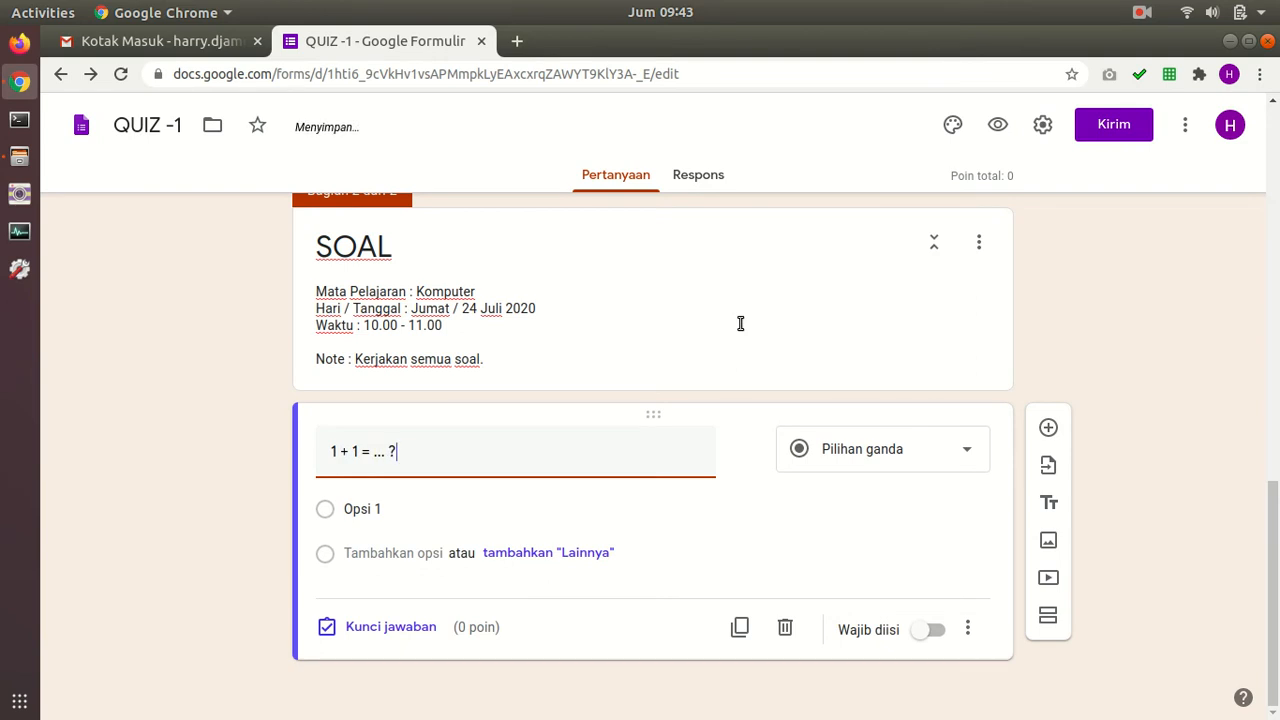
left_click(925, 462)
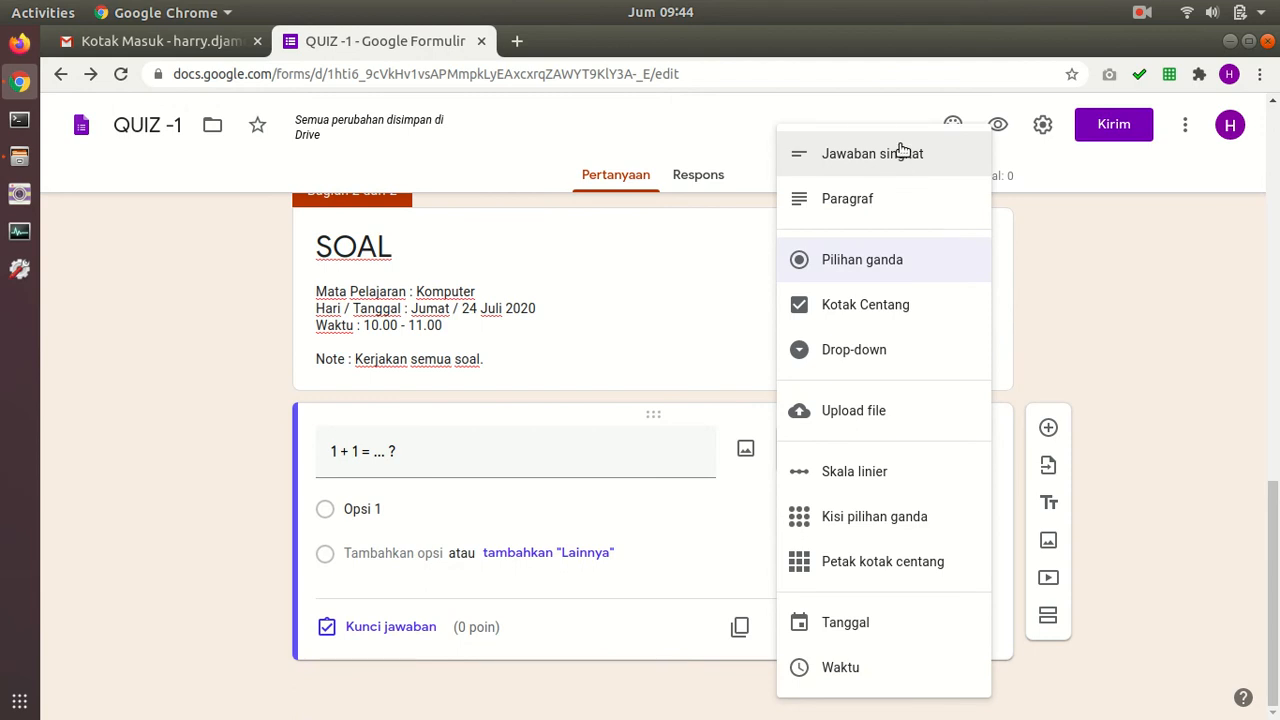
left_click(886, 264)
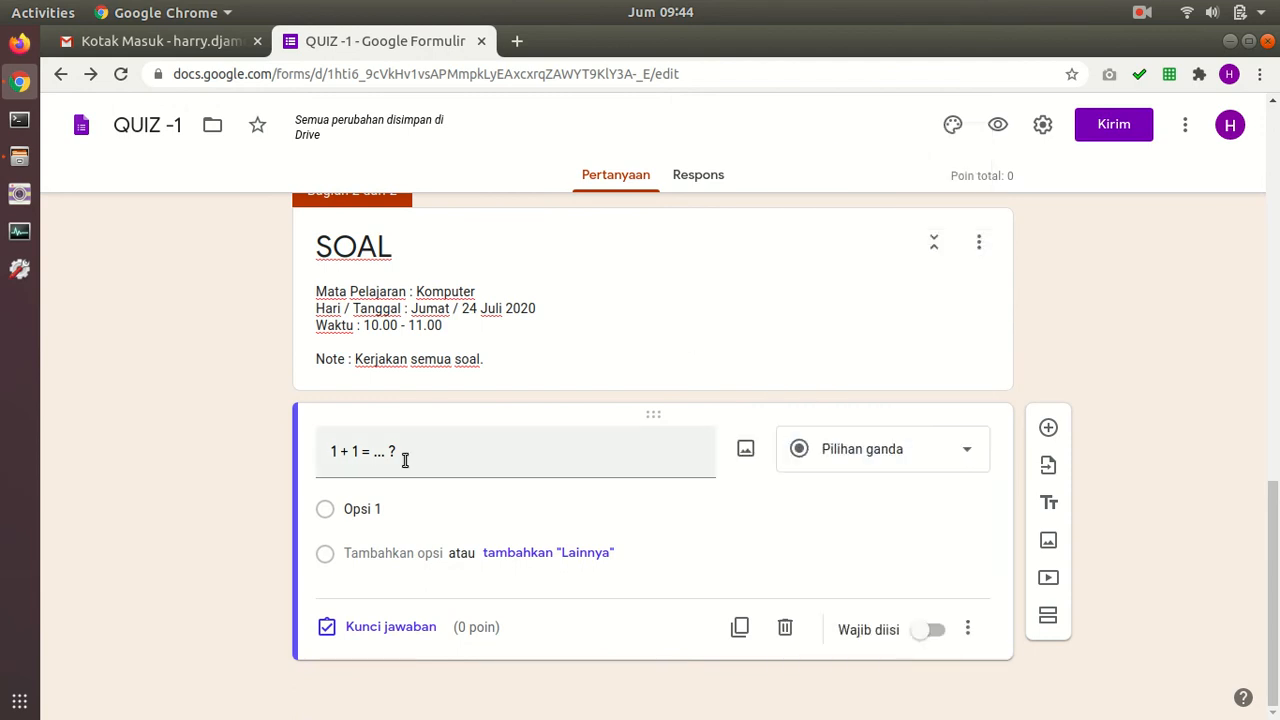
left_click(364, 509)
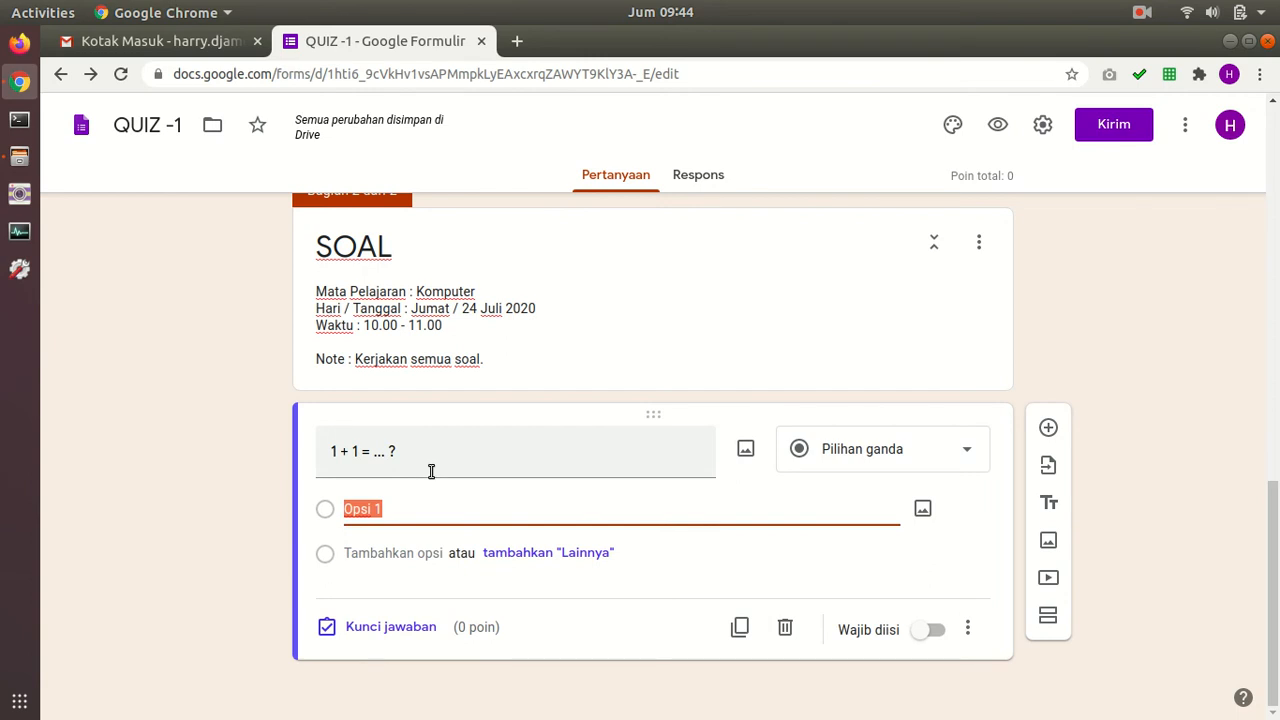
type("1")
key("Return")
type("2")
left_click(363, 551)
type("3")
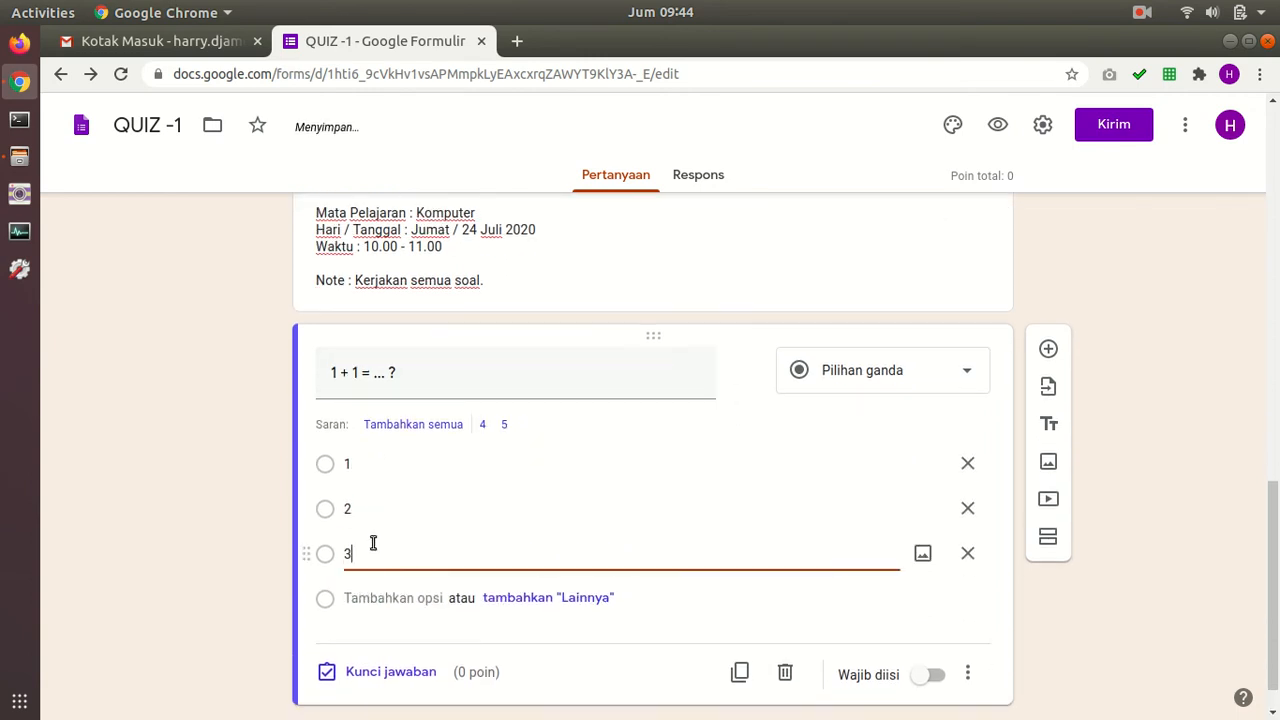
left_click(369, 545)
type("4")
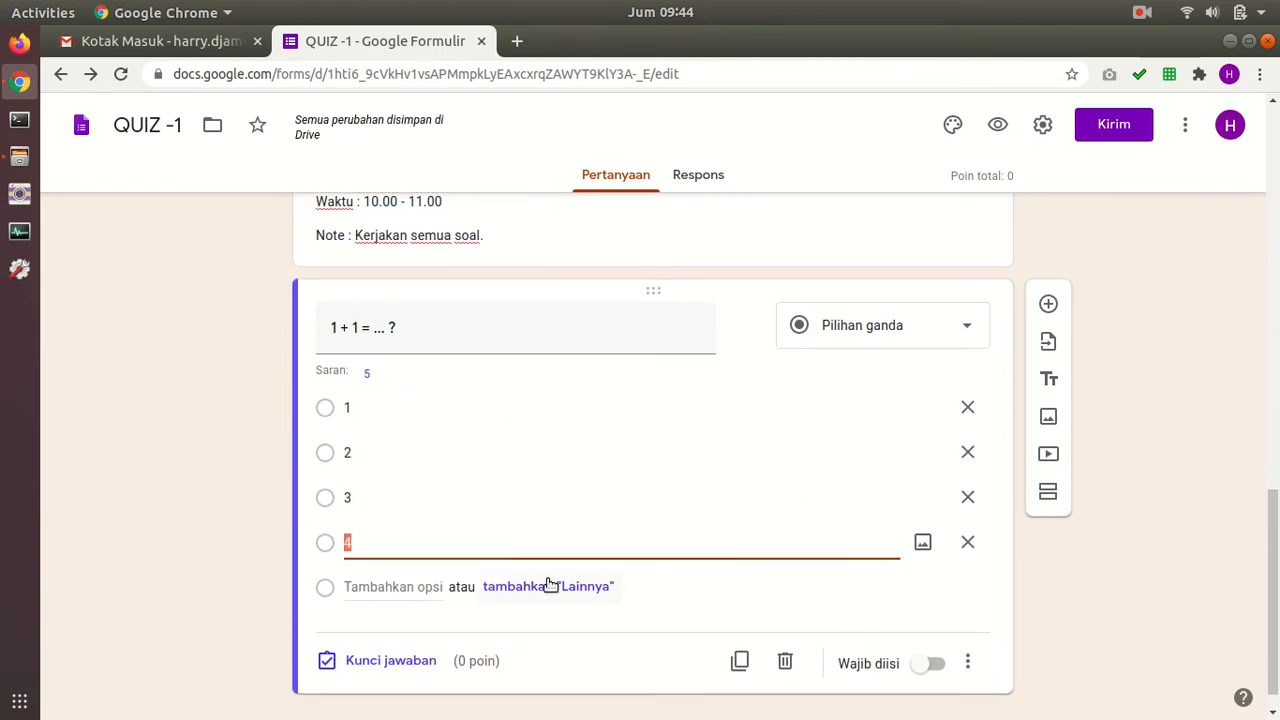
Step: Key 2 as the correct answer worth 25 points and make the question required
left_click(379, 662)
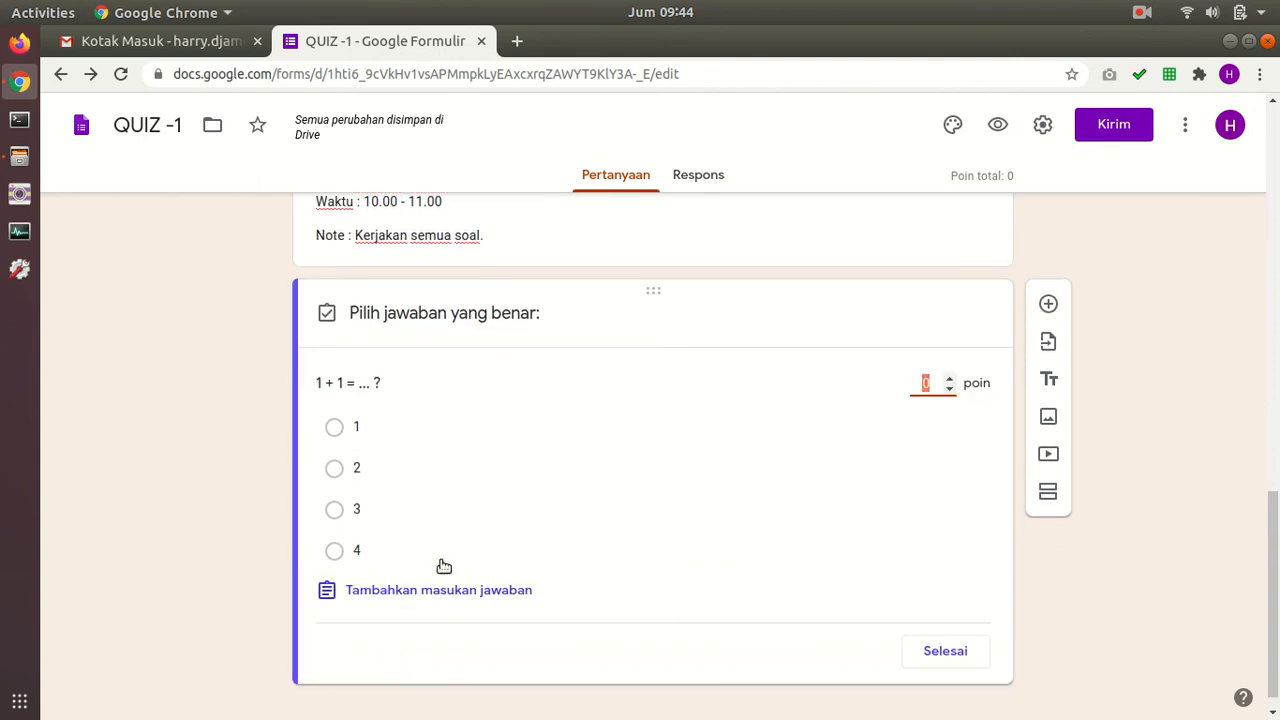
left_click(334, 472)
left_click(334, 470)
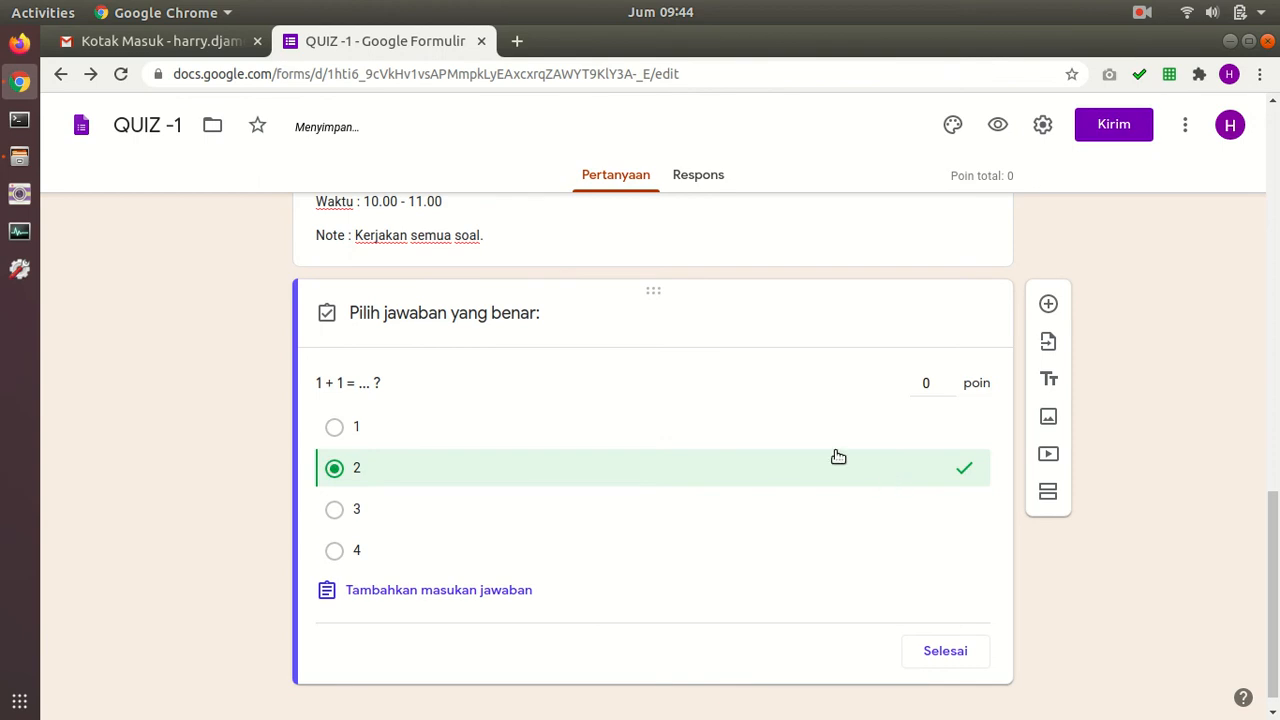
left_click(924, 381)
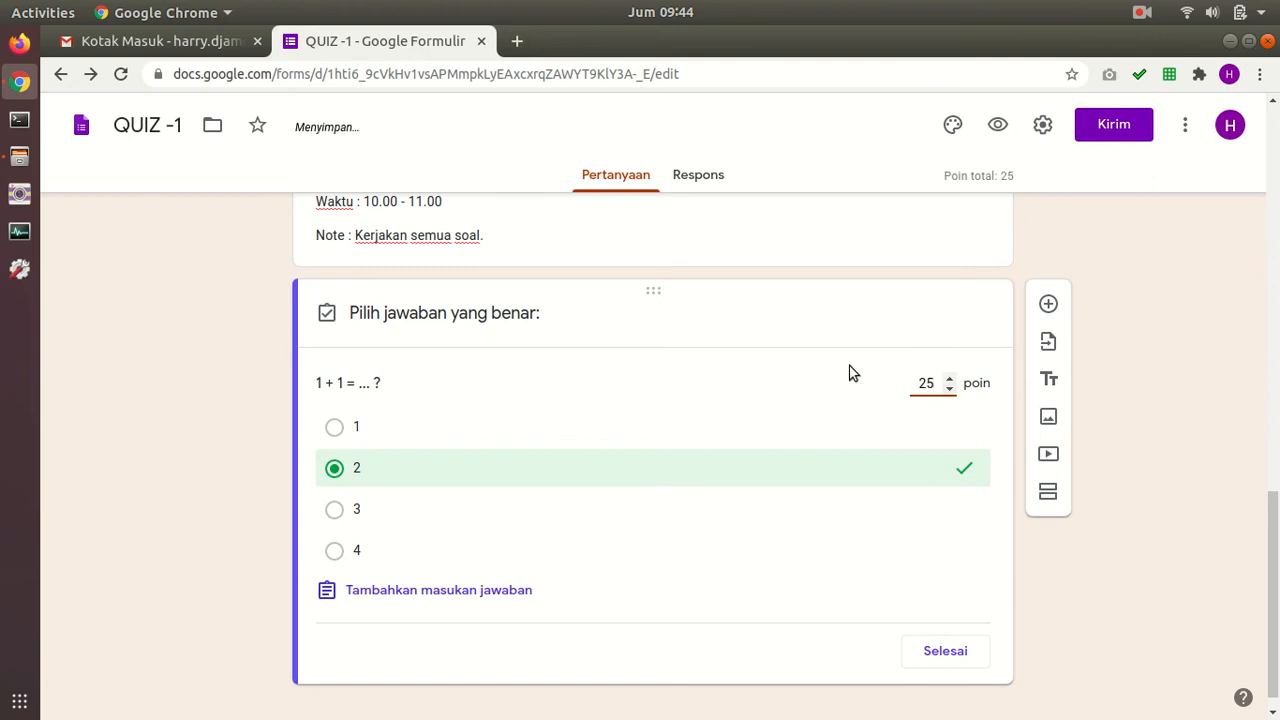
left_click(955, 652)
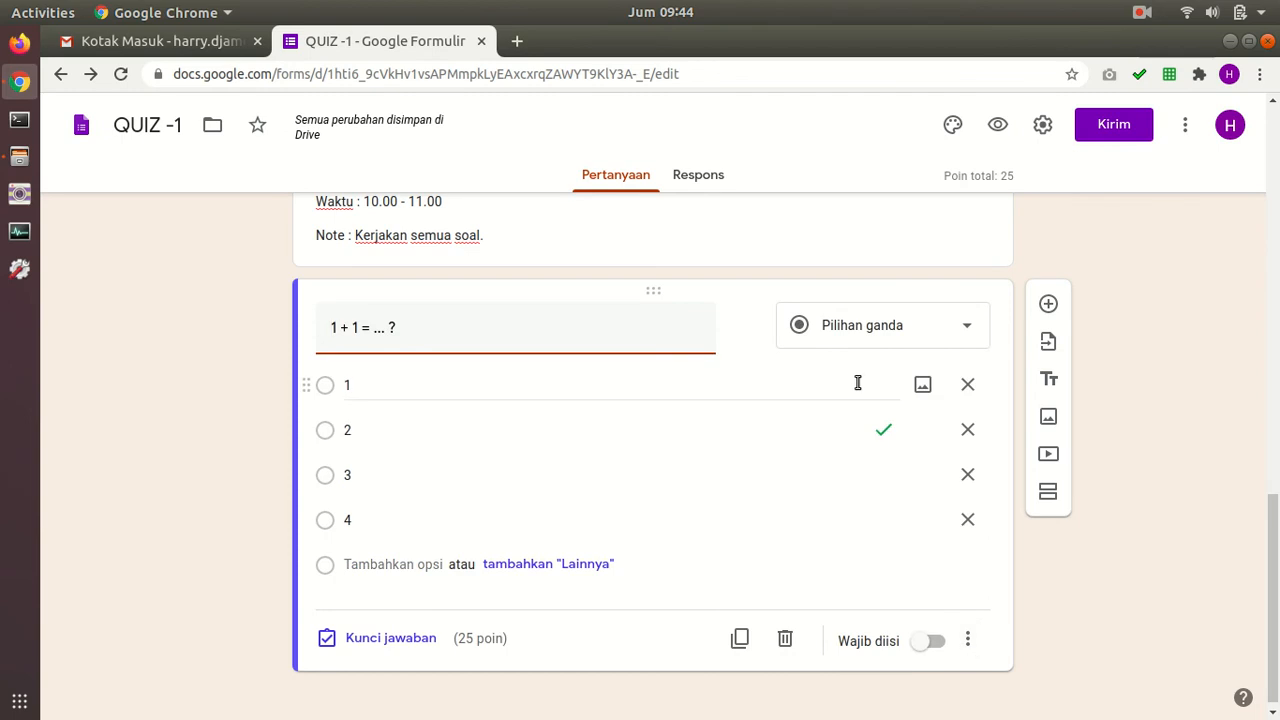
left_click(948, 641)
left_click(931, 641)
left_click(931, 641)
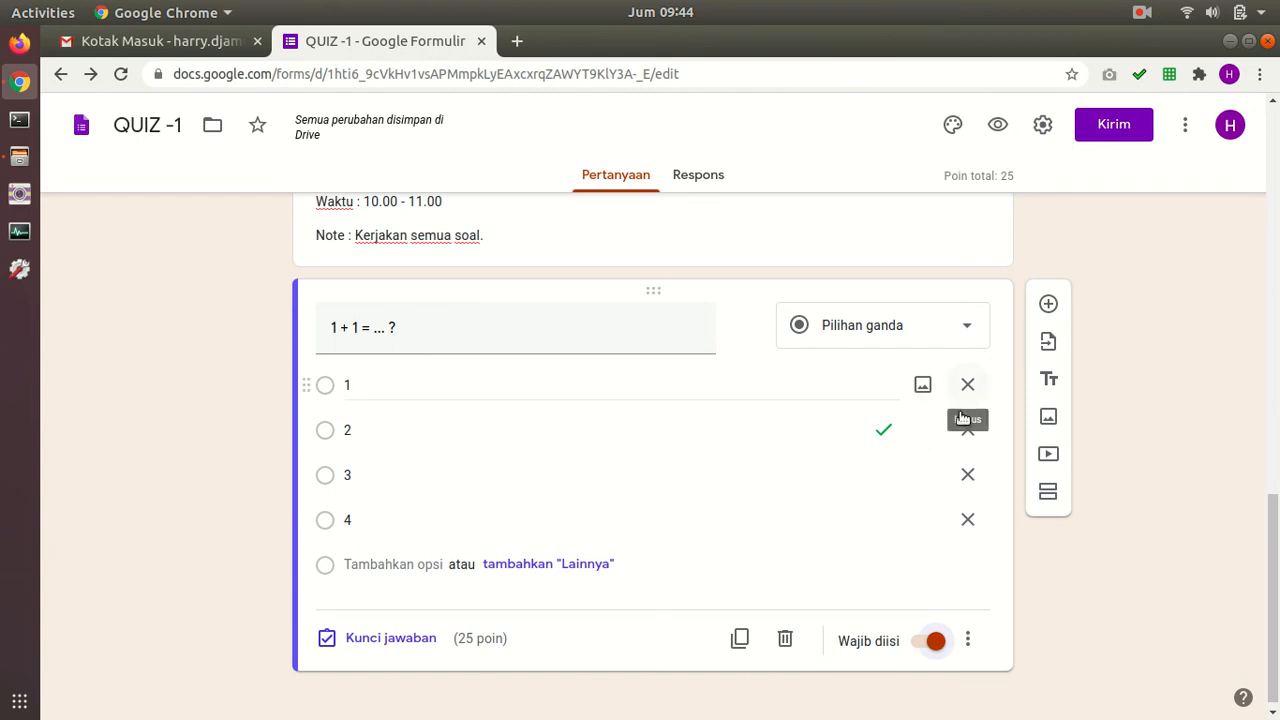
Step: Add a new question and upload the pencil-190586_1280.png picture into it
left_click(1048, 305)
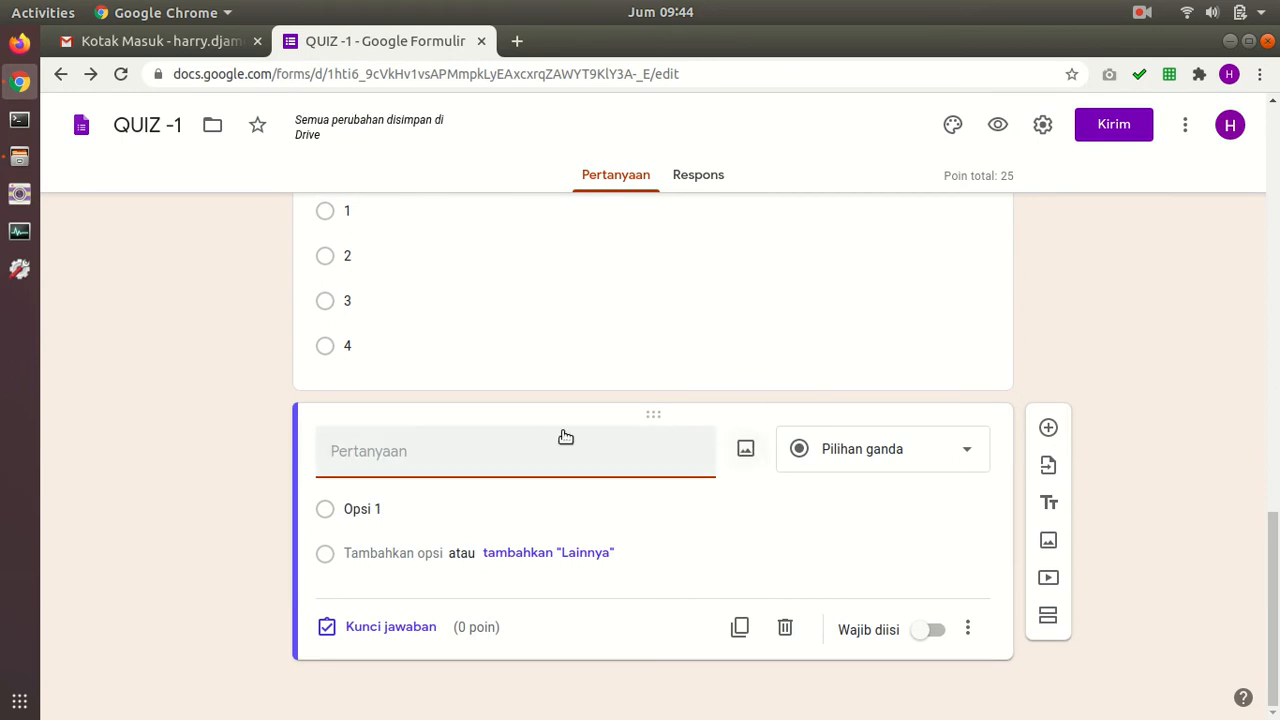
left_click(745, 452)
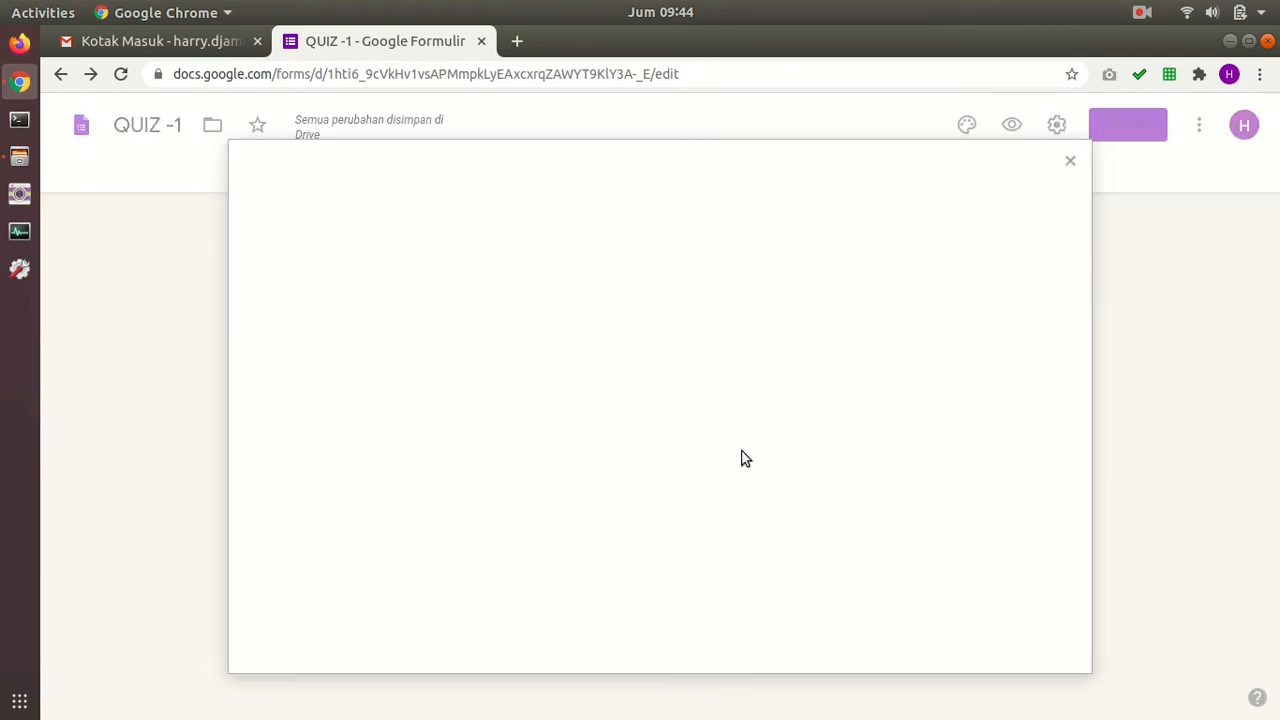
left_click(662, 530)
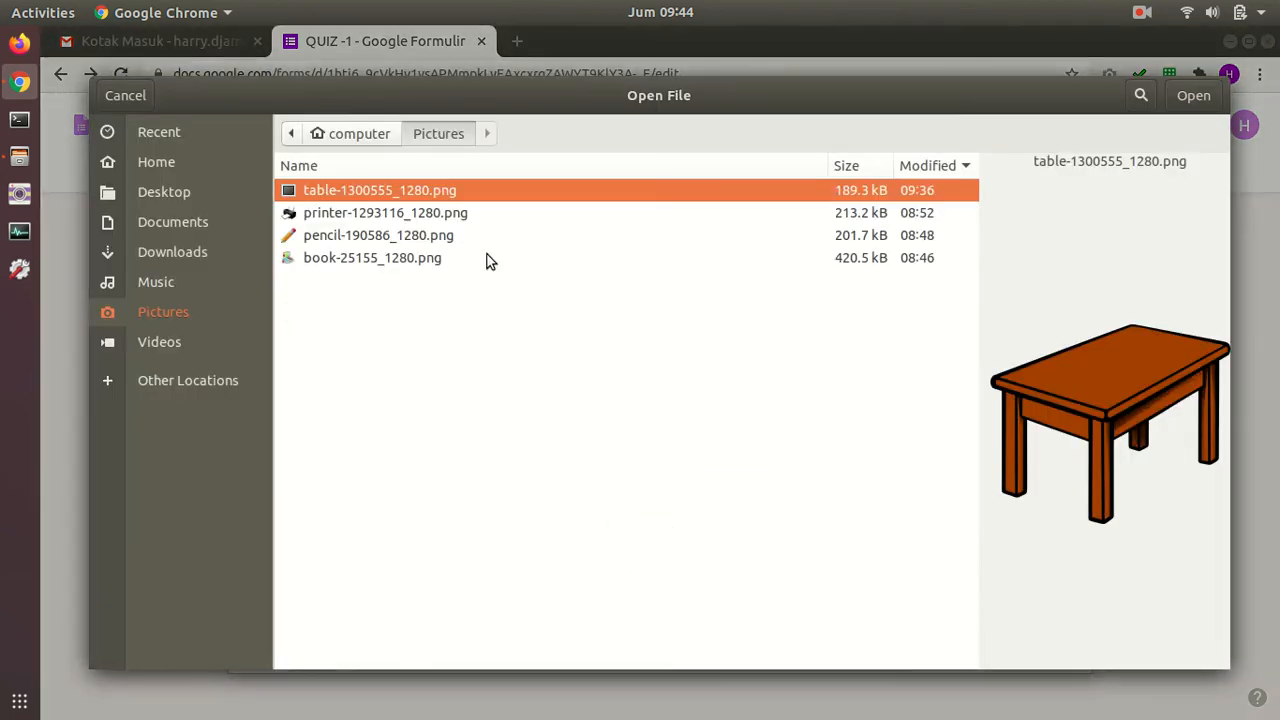
left_click(398, 238)
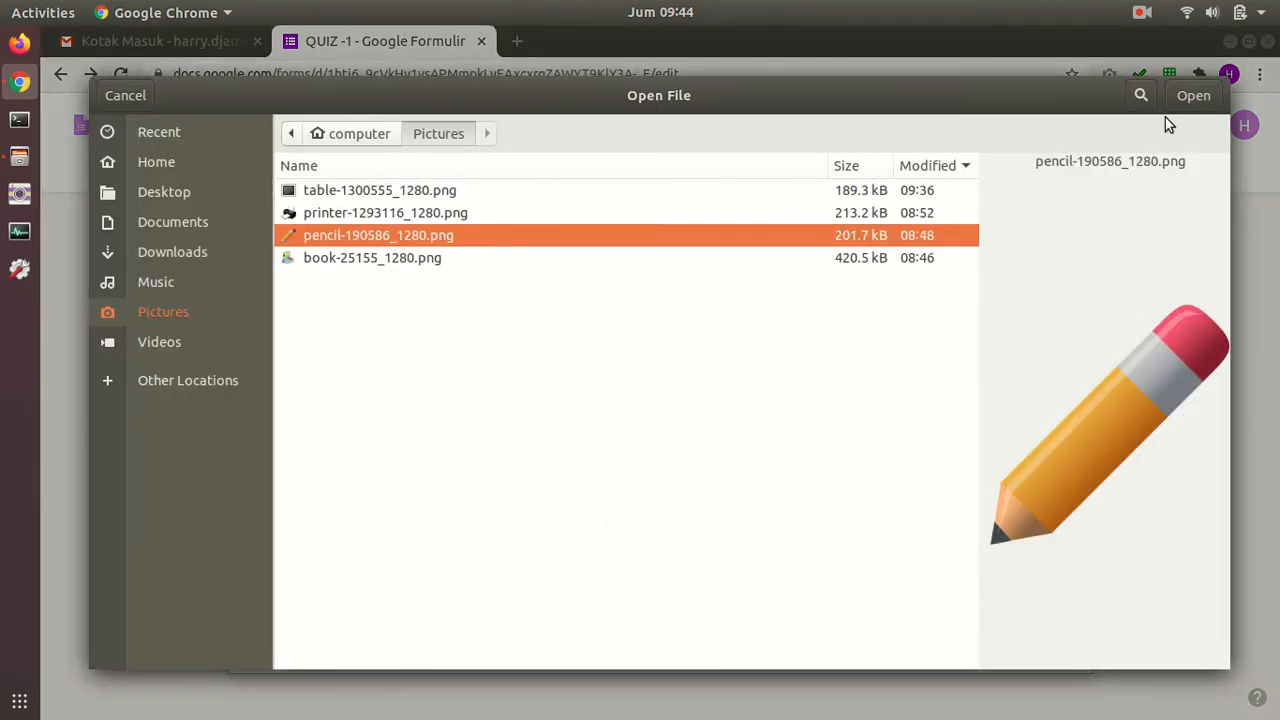
left_click(1188, 98)
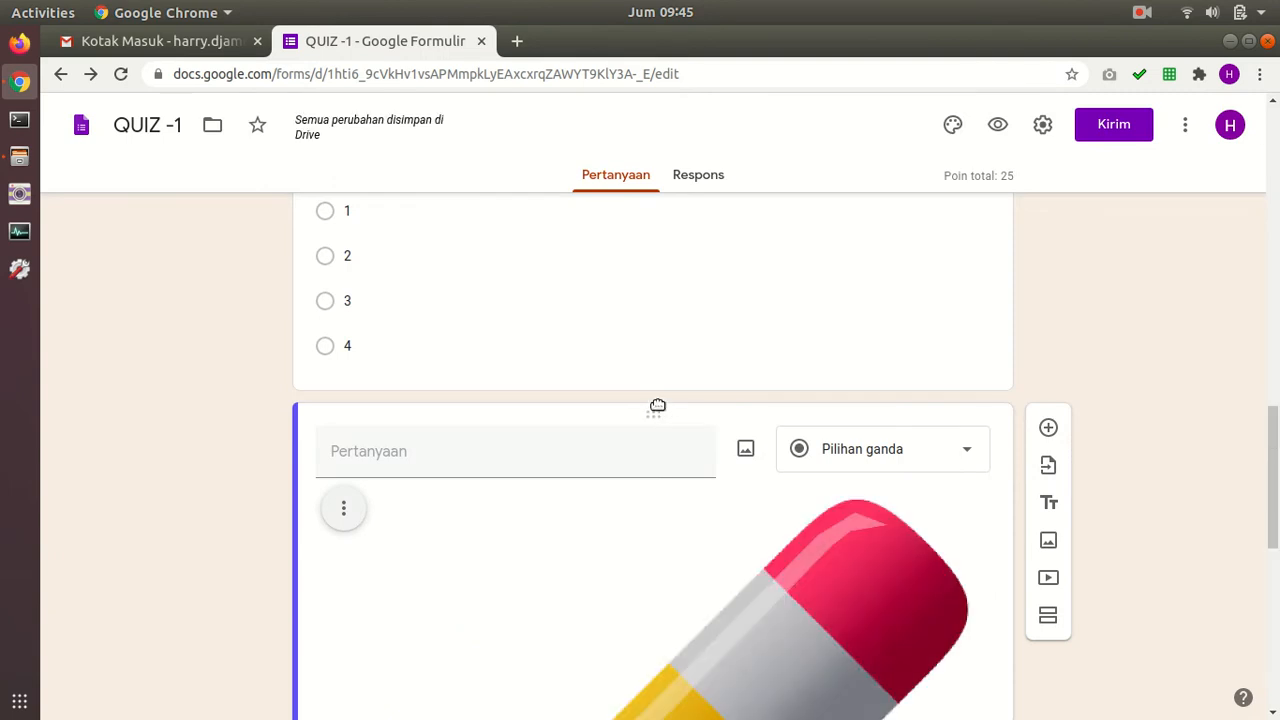
Step: Shrink the pencil picture and centre it within the question
scroll(895, 484, "down", 5)
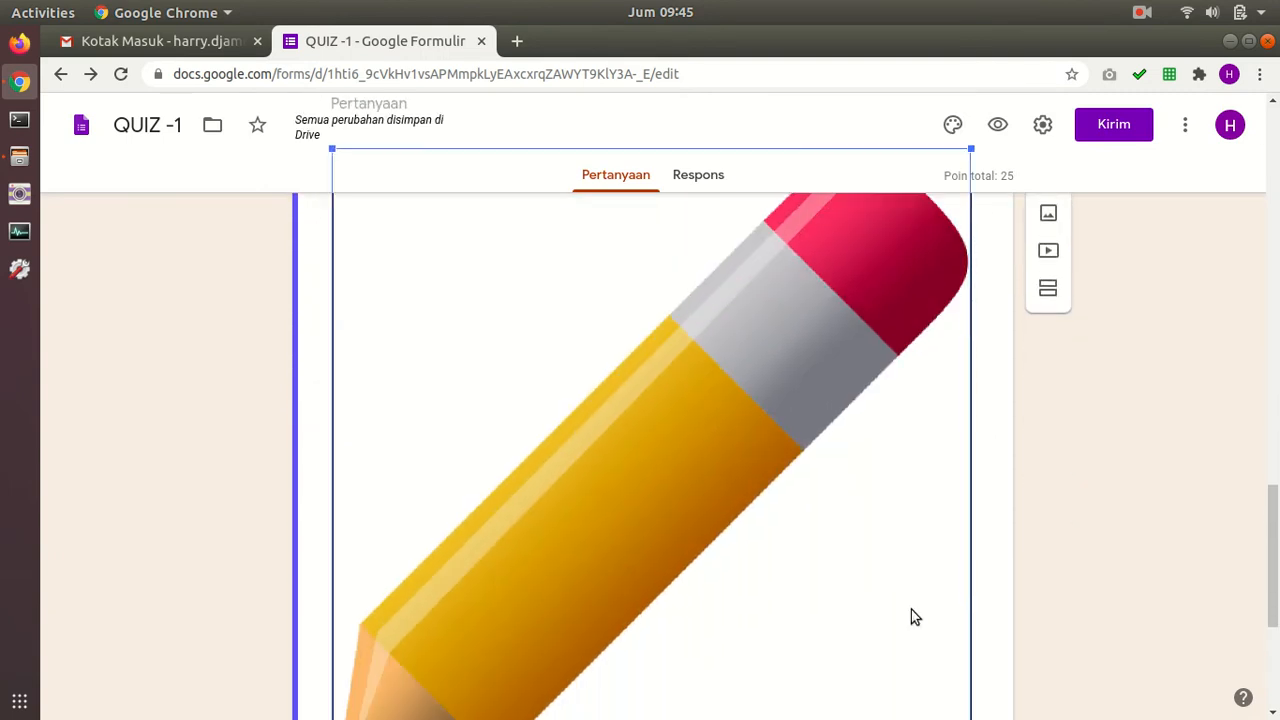
mouse_move(966, 588)
left_mouse_down()
mouse_move(729, 374)
mouse_move(588, 450)
left_mouse_up()
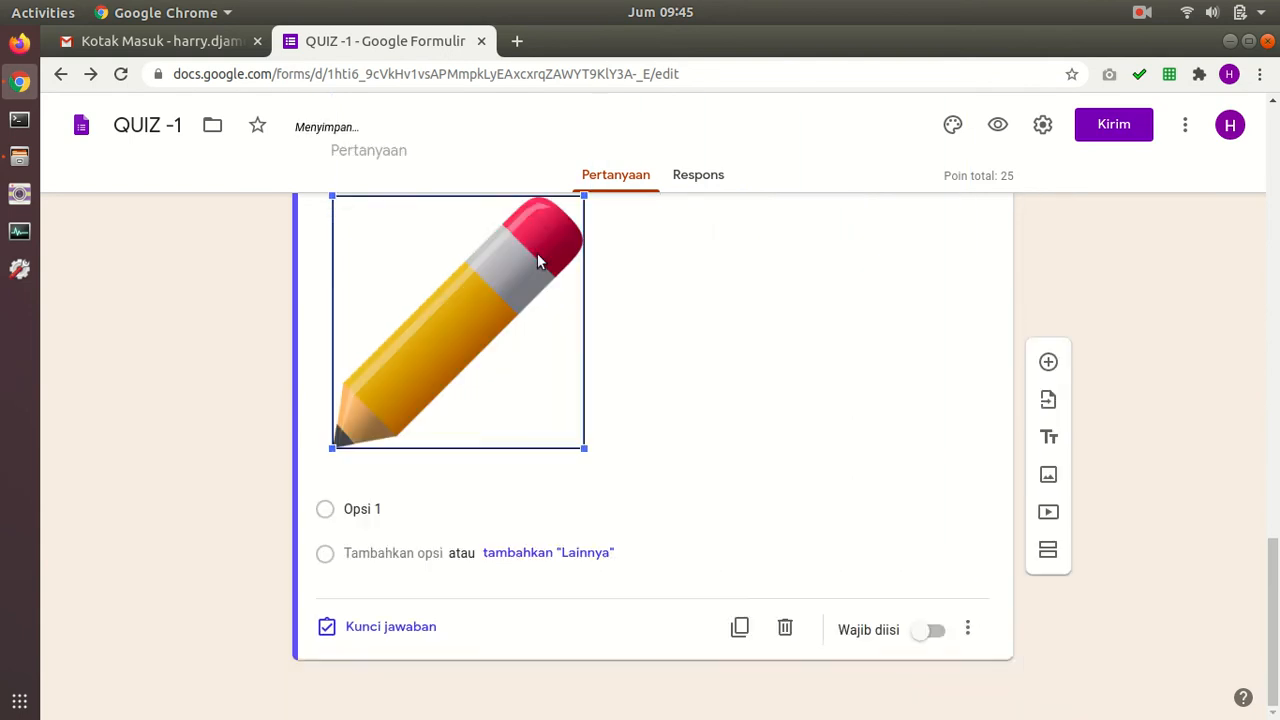
left_click_drag(590, 652, 458, 518)
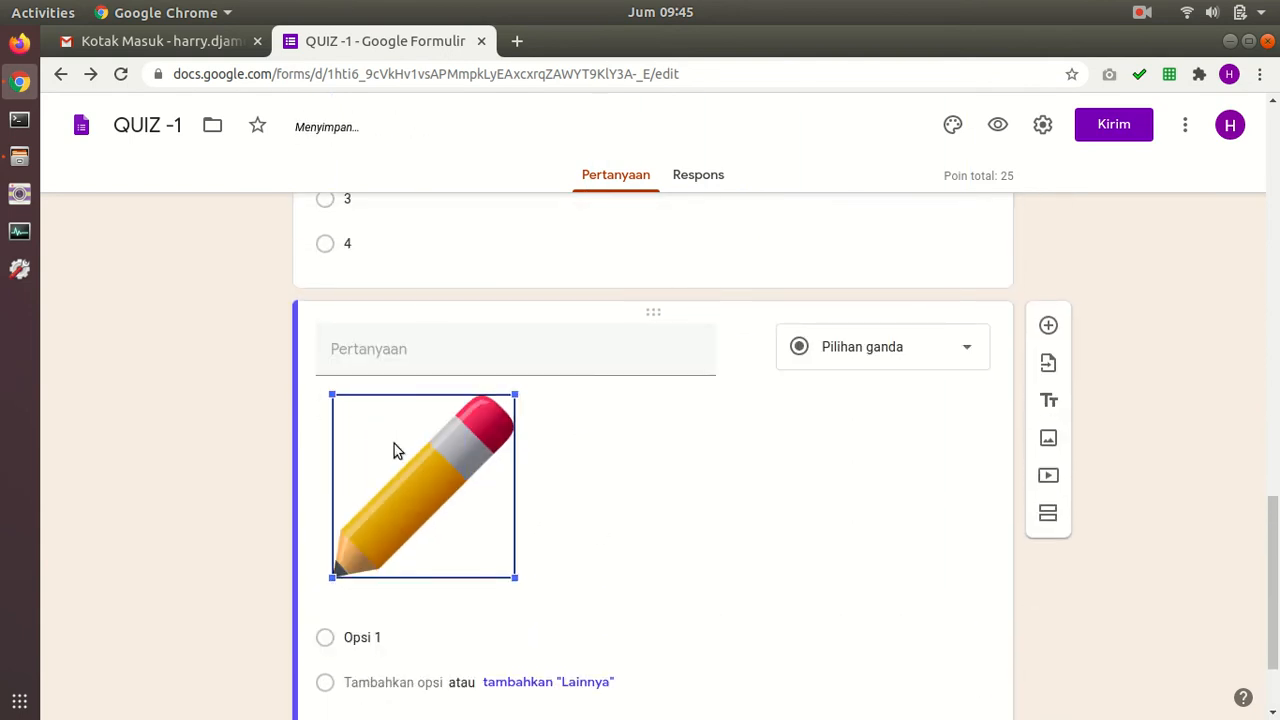
left_click(343, 405)
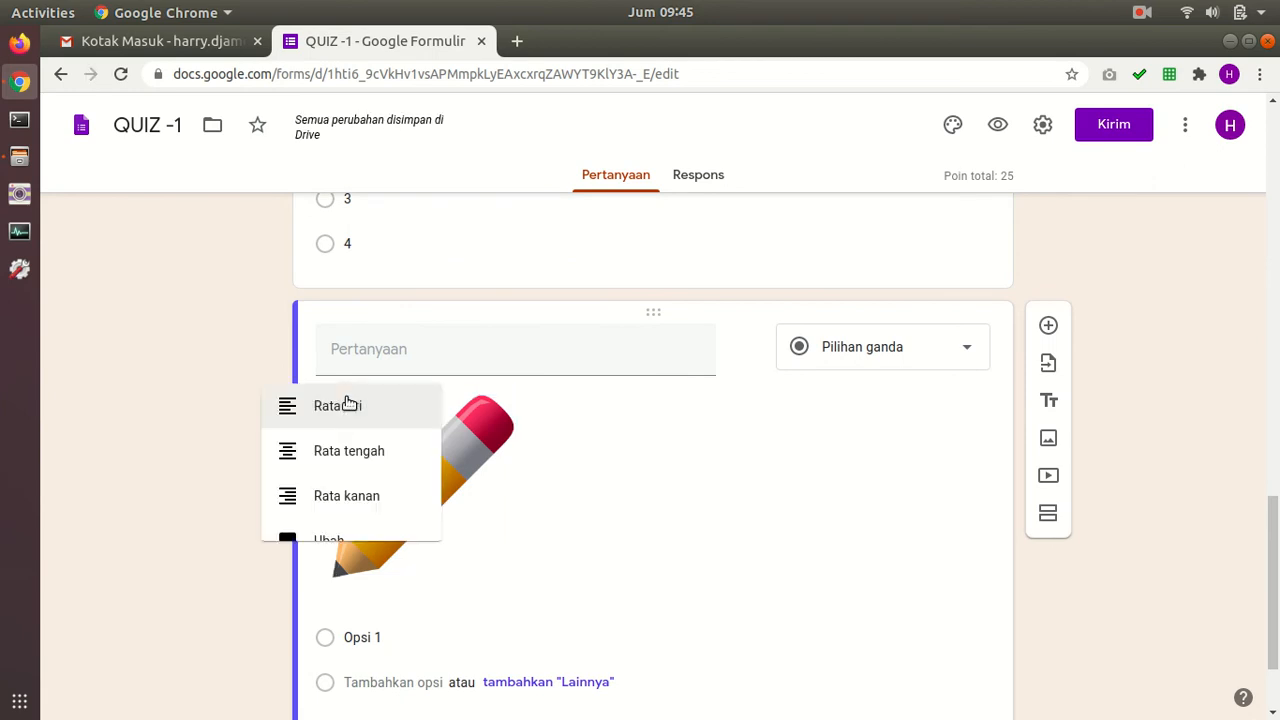
left_click(312, 457)
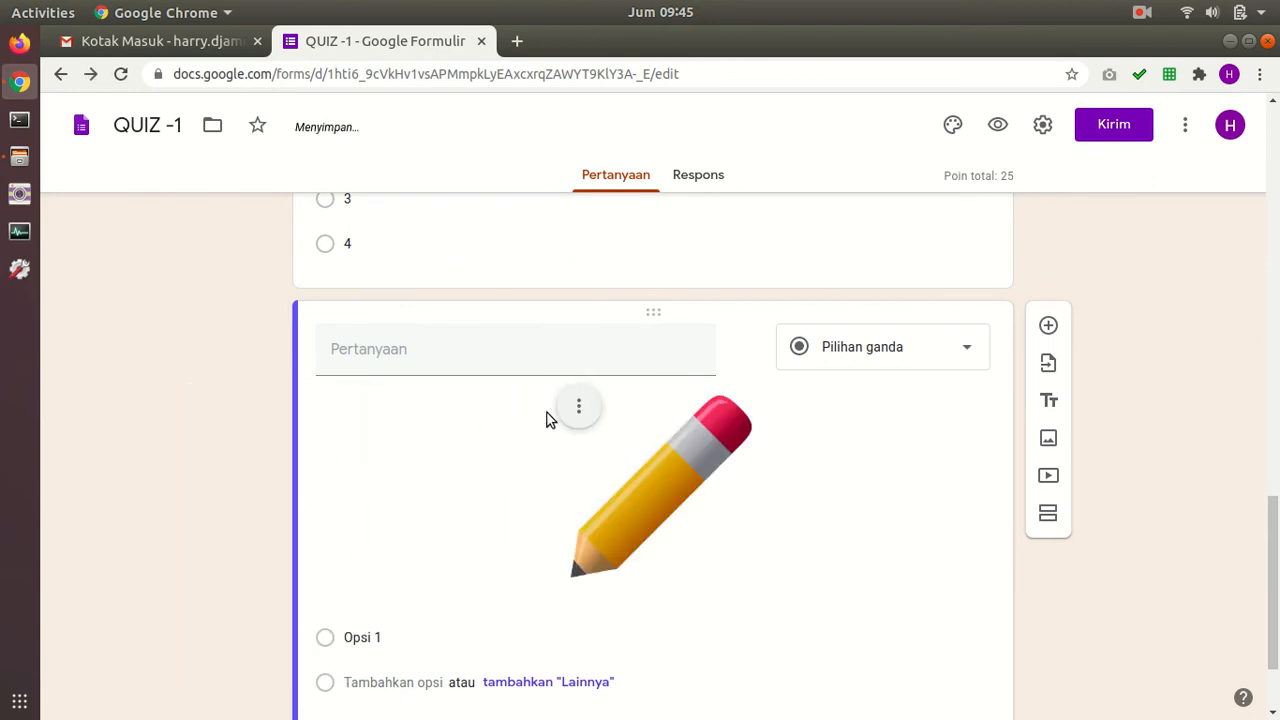
Step: Title the question 'Apa fungsi dari benda di bawah ini ?'
left_click(578, 406)
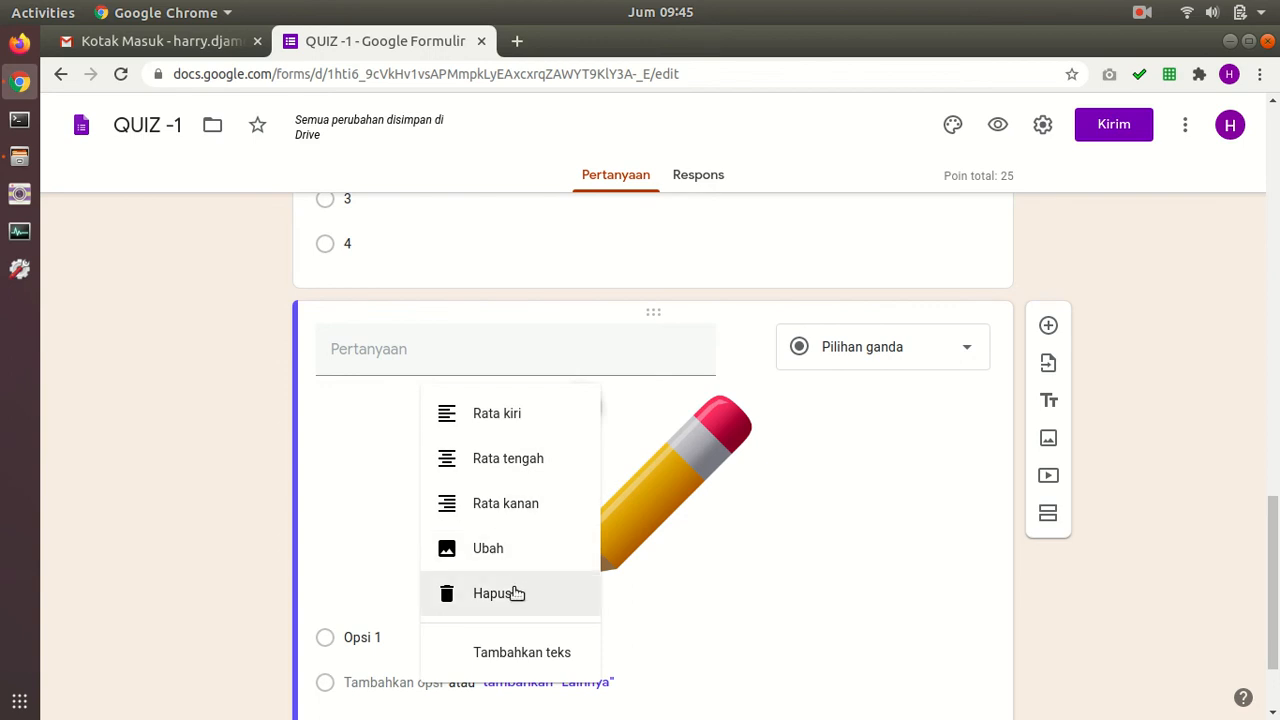
left_click(818, 567)
left_click(494, 351)
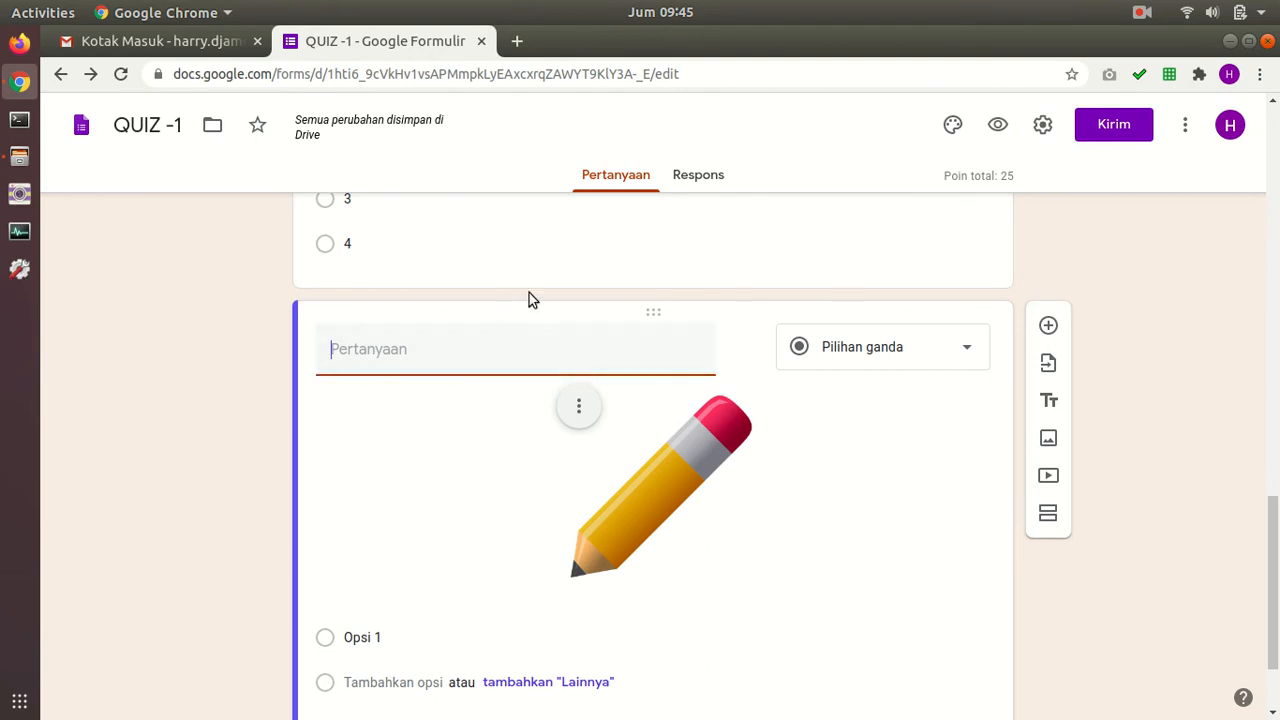
type("Apa fungsi dari benda di bawah ini ?")
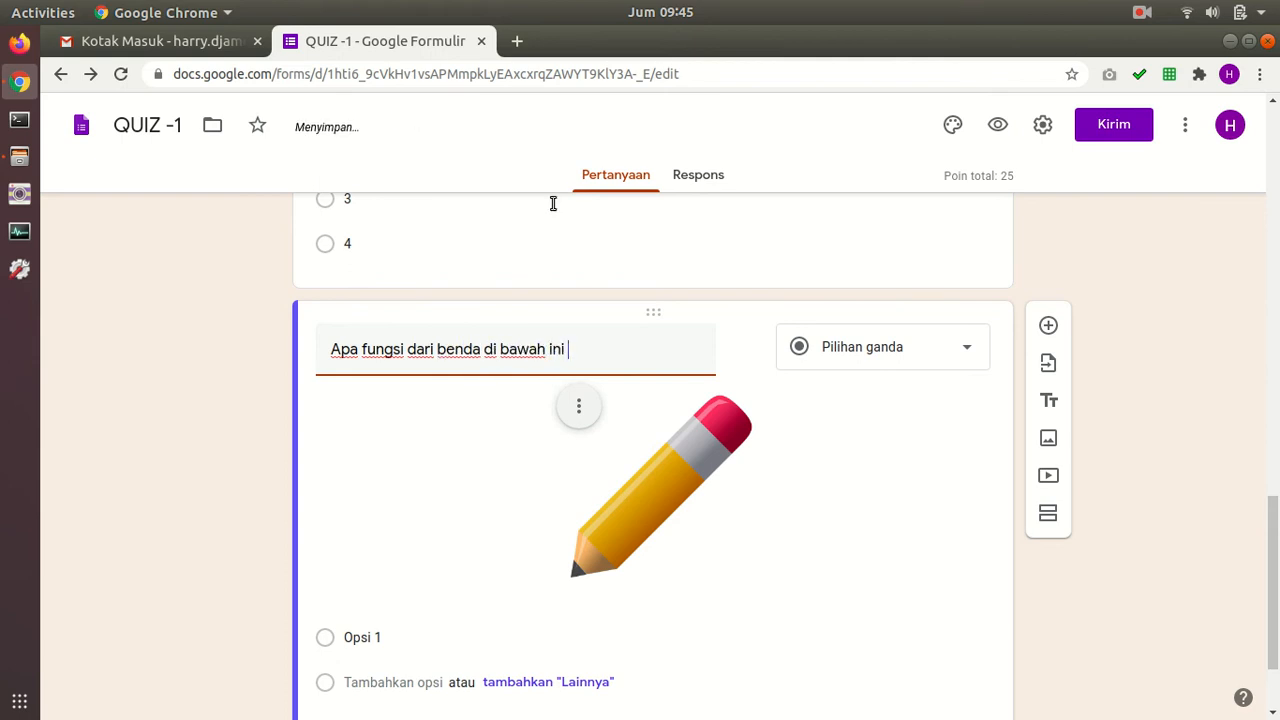
Step: Switch to short answer and accept Menulis and Menggambar as correct answers
left_click(950, 347)
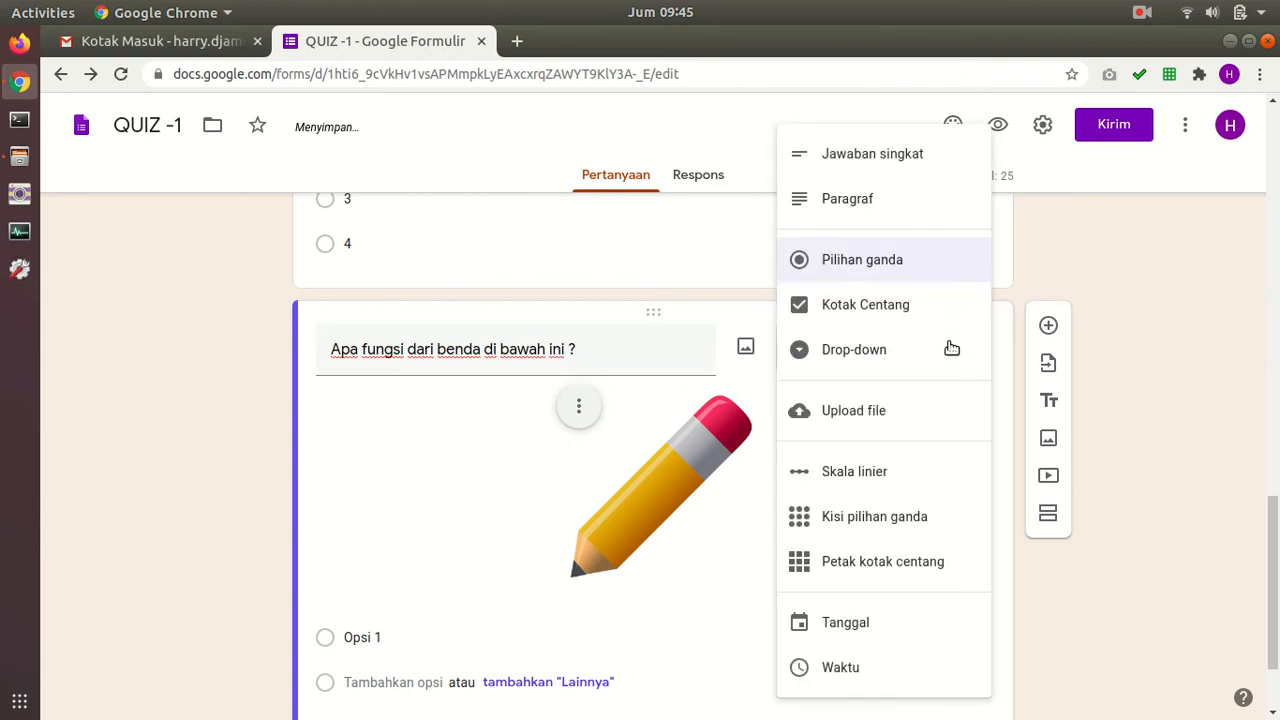
left_click(897, 152)
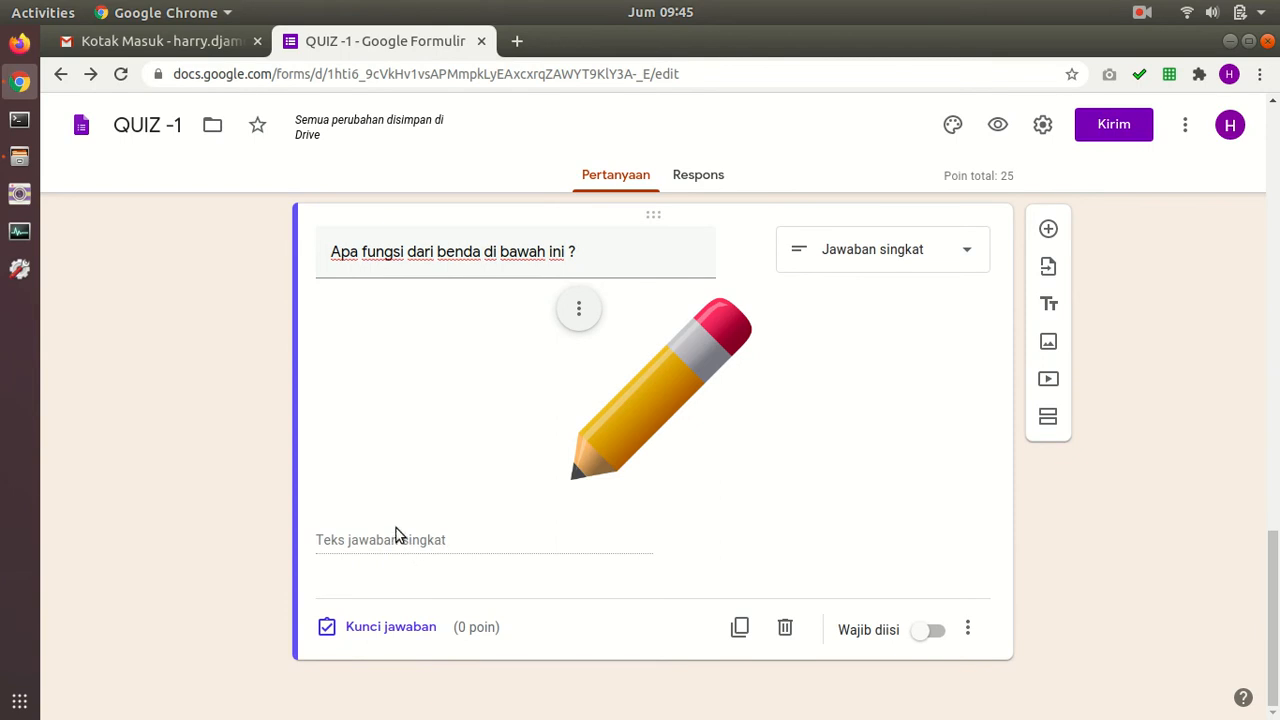
left_click(391, 627)
scroll(423, 376, "down", 4)
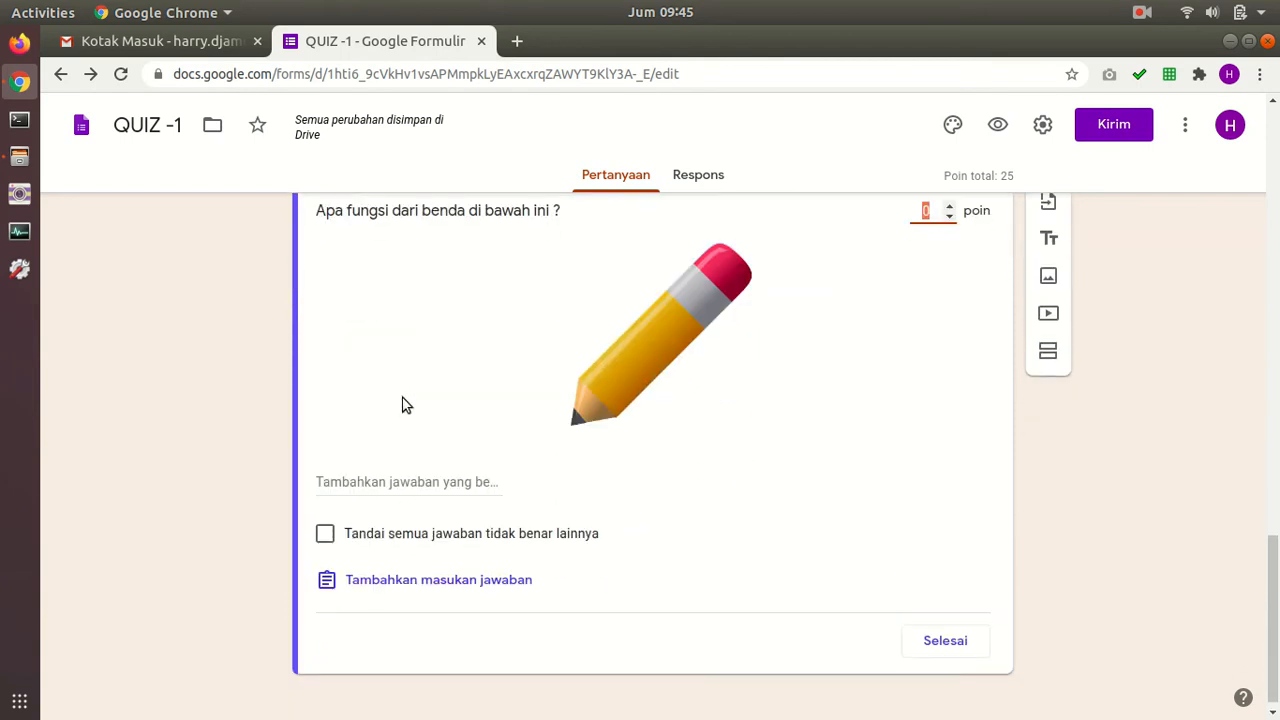
left_click(412, 480)
type("Menulis")
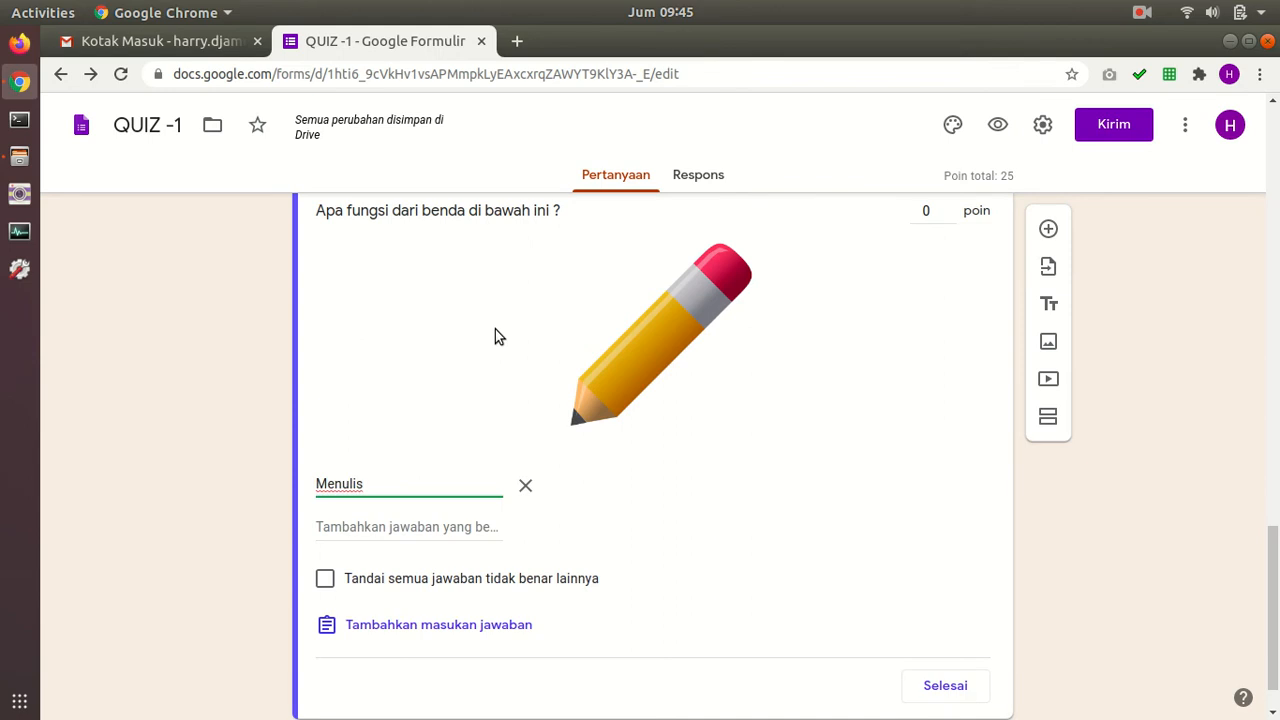
left_click(450, 527)
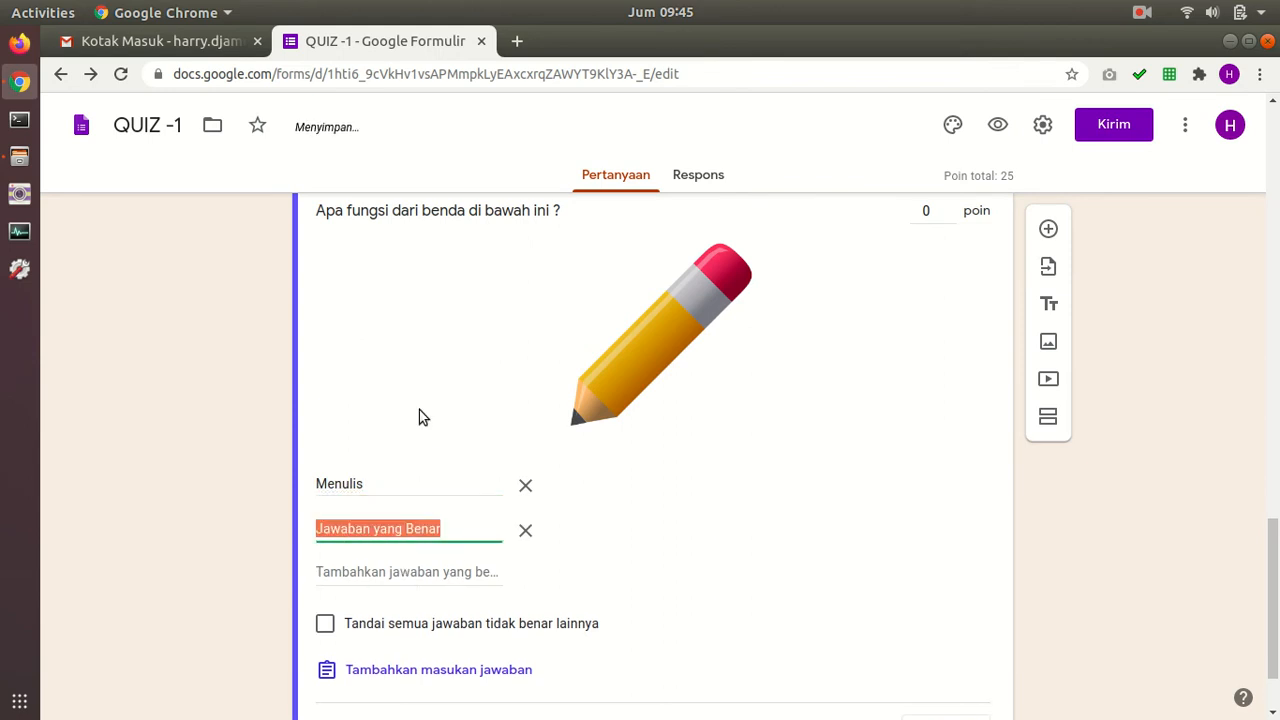
type("Menggambar")
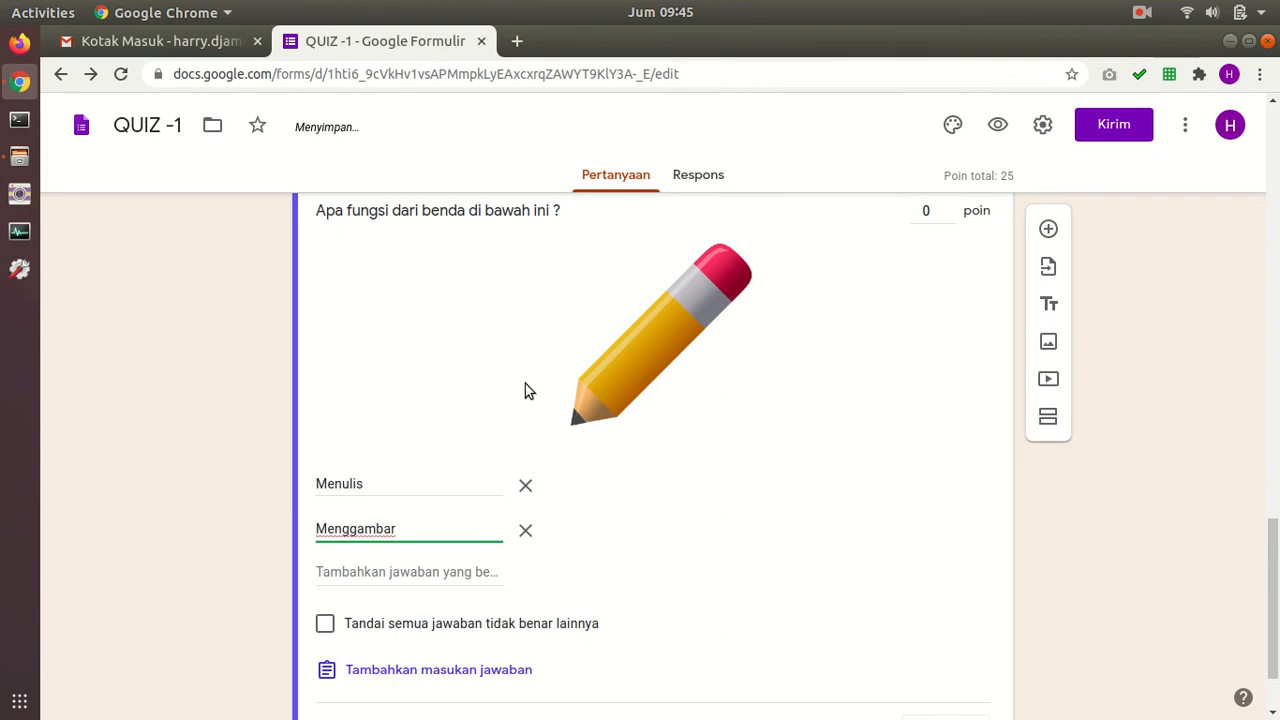
scroll(525, 390, "down", 2)
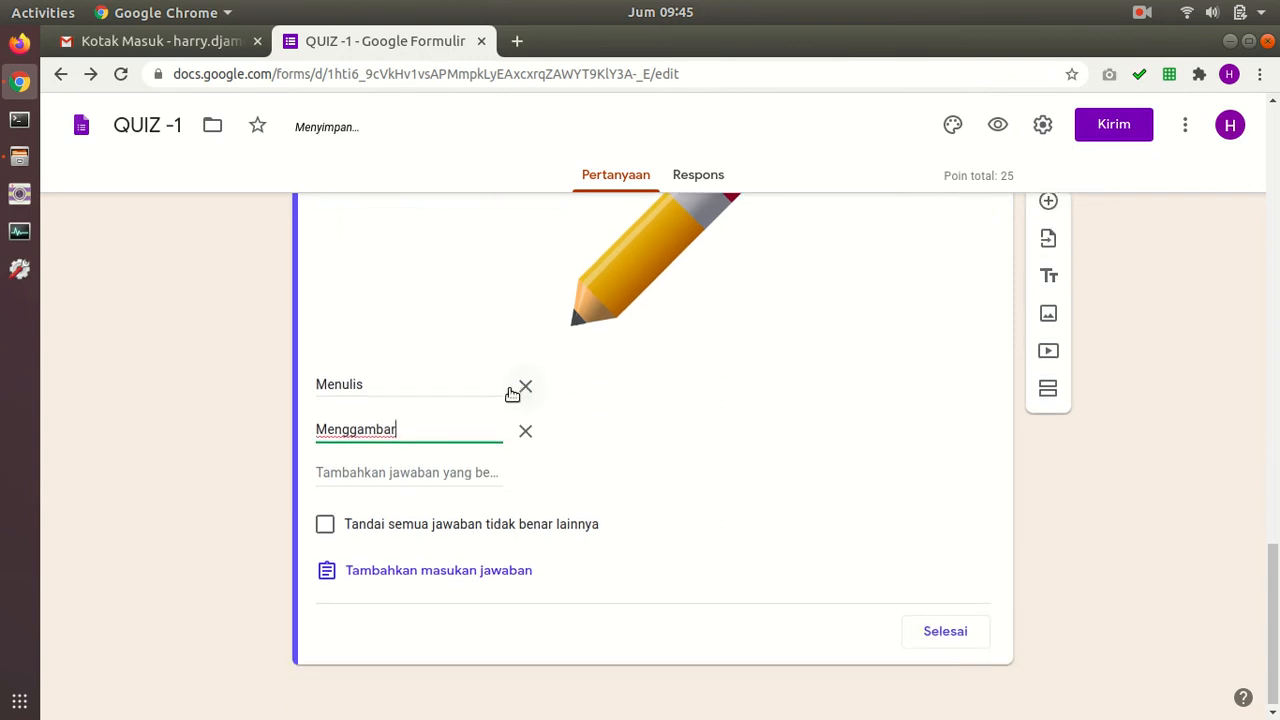
scroll(486, 468, "up", 2)
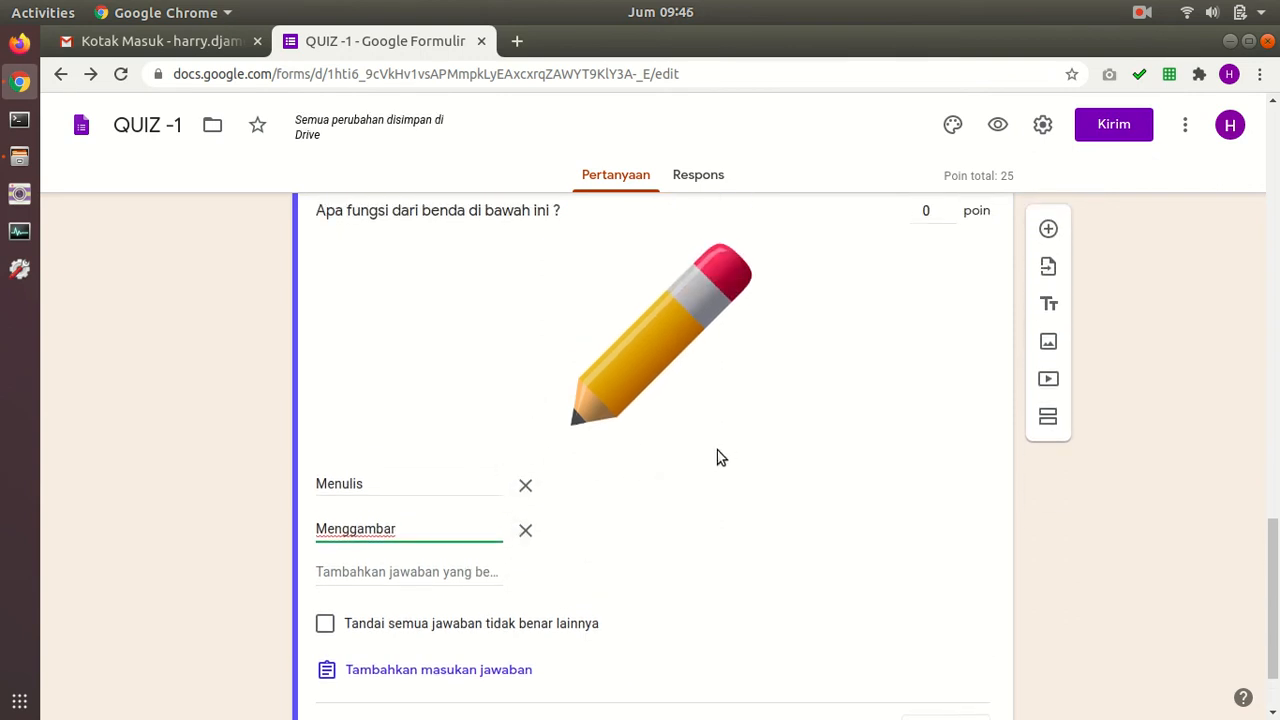
scroll(717, 457, "down", 2)
Step: Close the answer key and make the pencil question required
left_click(945, 624)
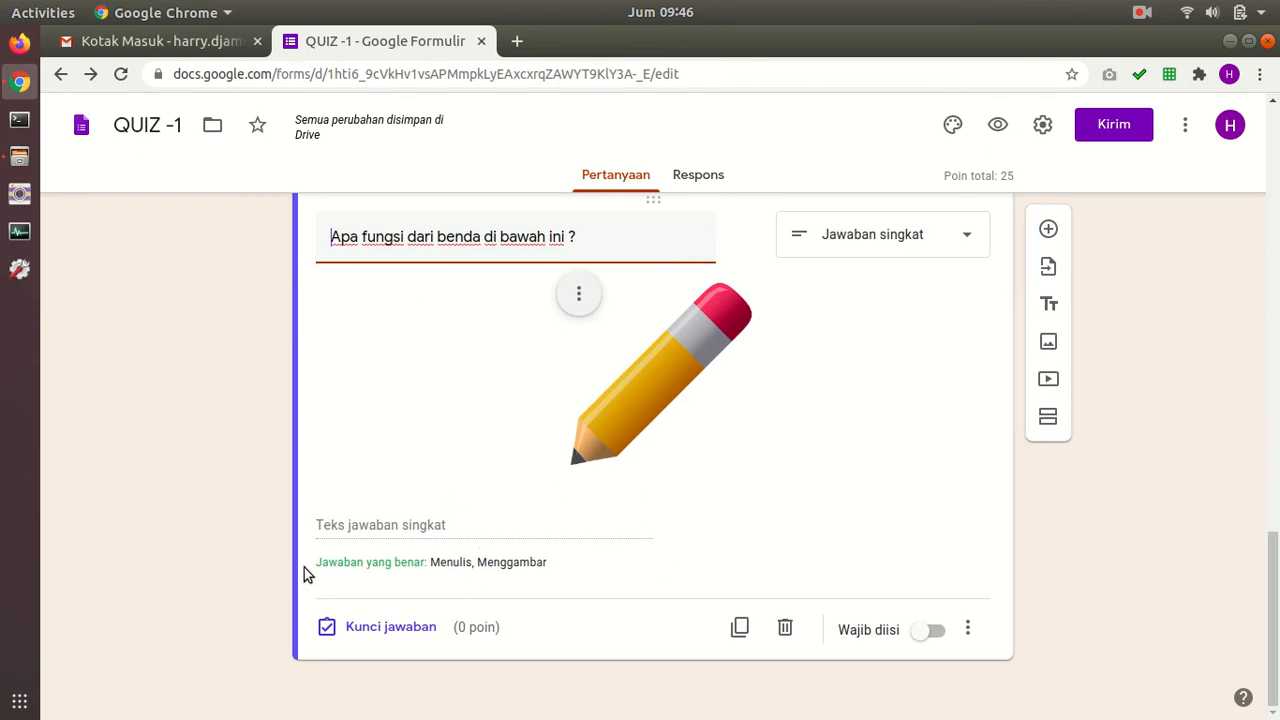
left_click(943, 631)
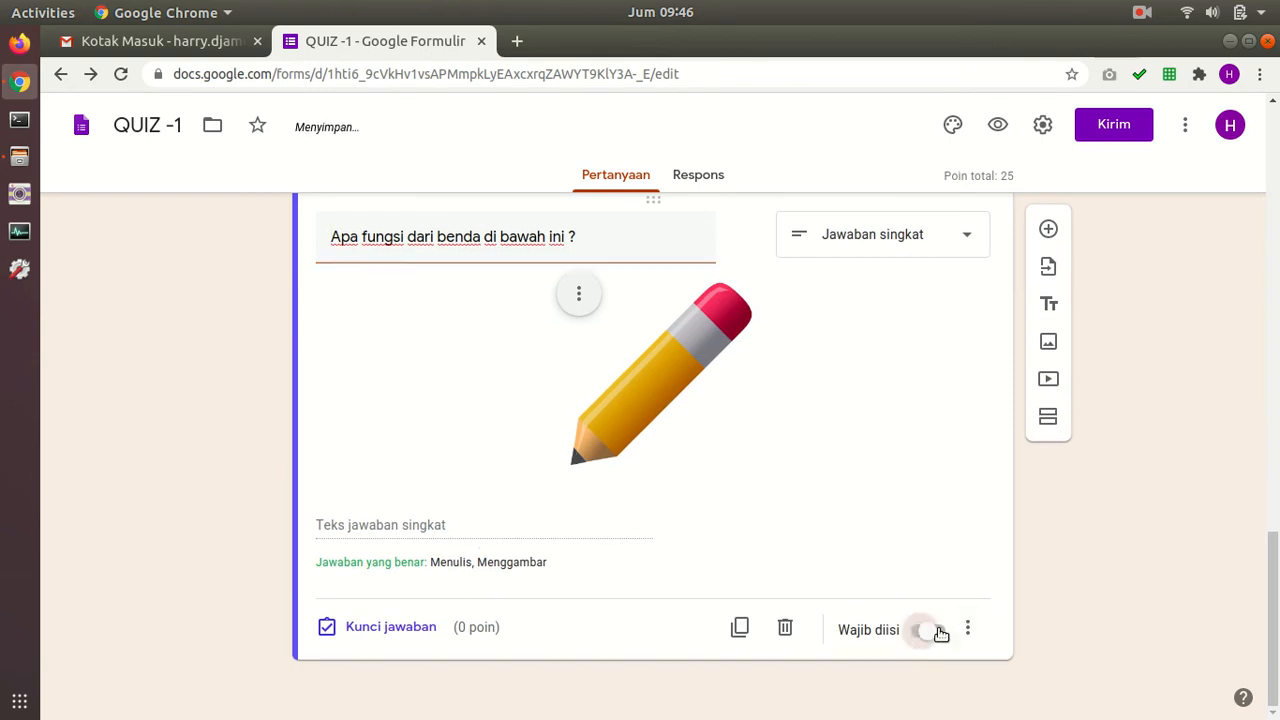
left_click(969, 627)
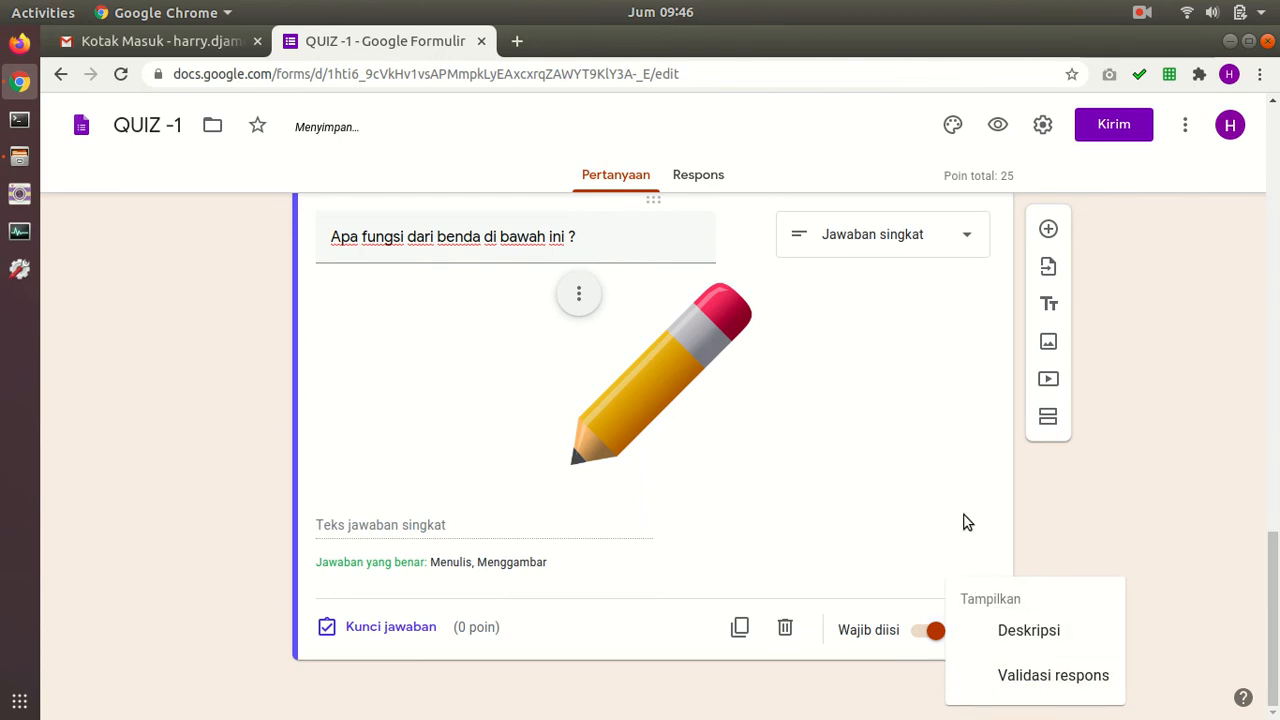
left_click(1060, 507)
scroll(972, 505, "up", 2)
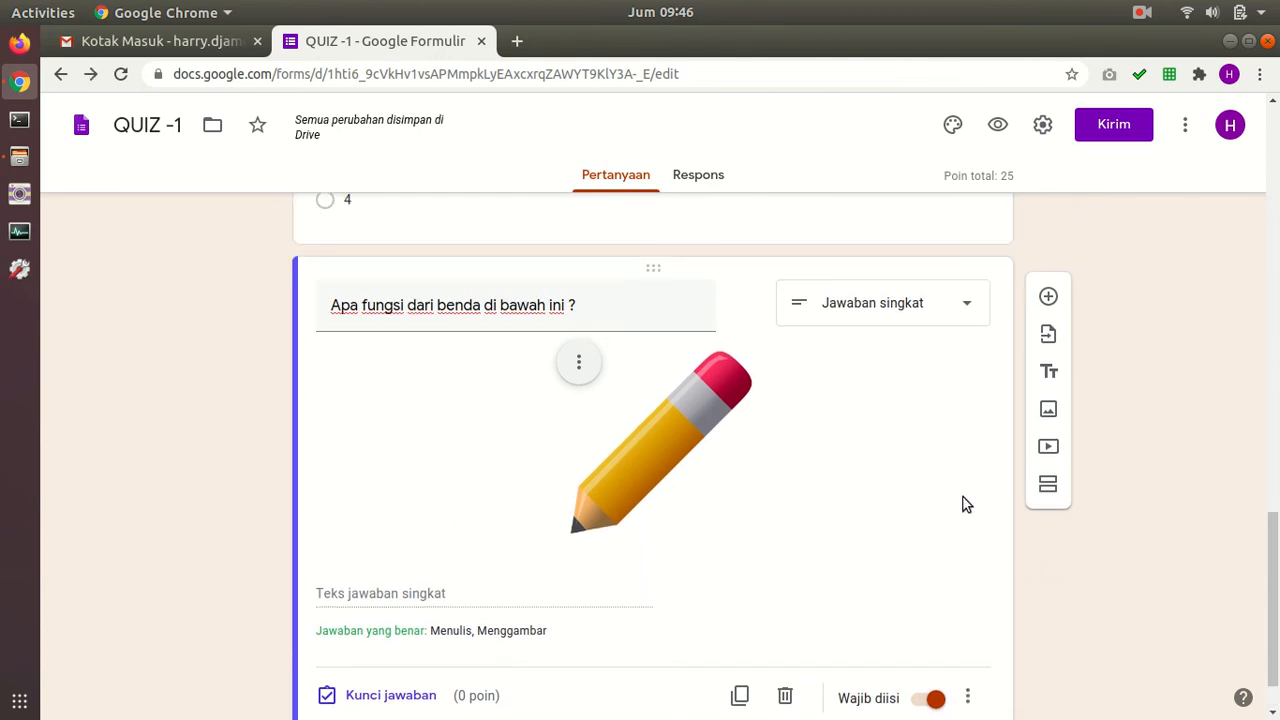
scroll(911, 434, "down", 2)
scroll(834, 386, "up", 2)
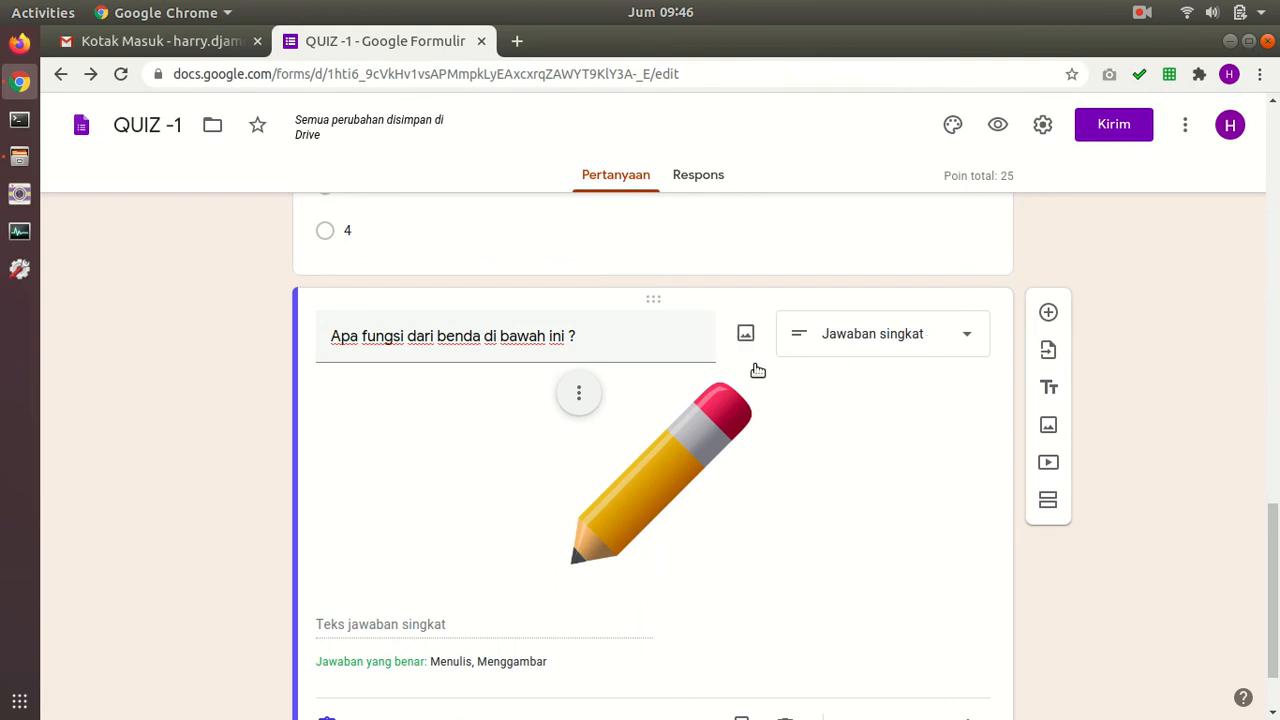
scroll(700, 400, "down", 2)
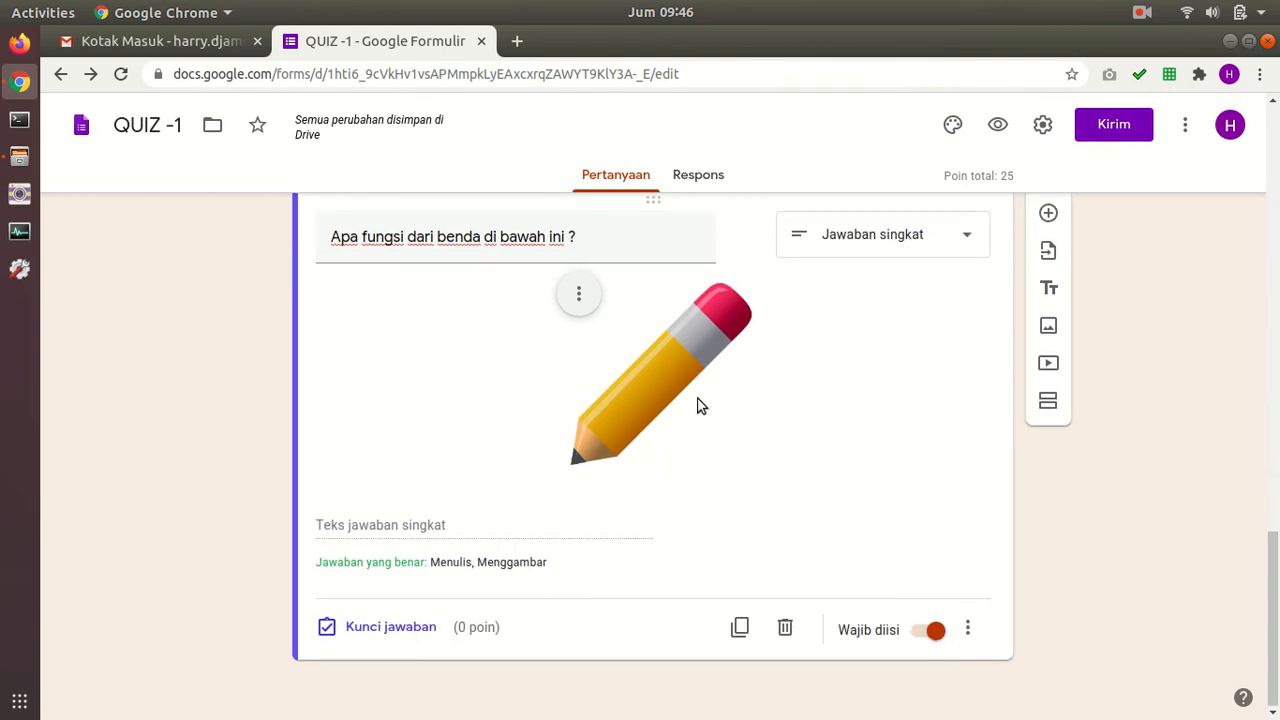
Step: Give the pencil question 25 points in its answer key
left_click(401, 636)
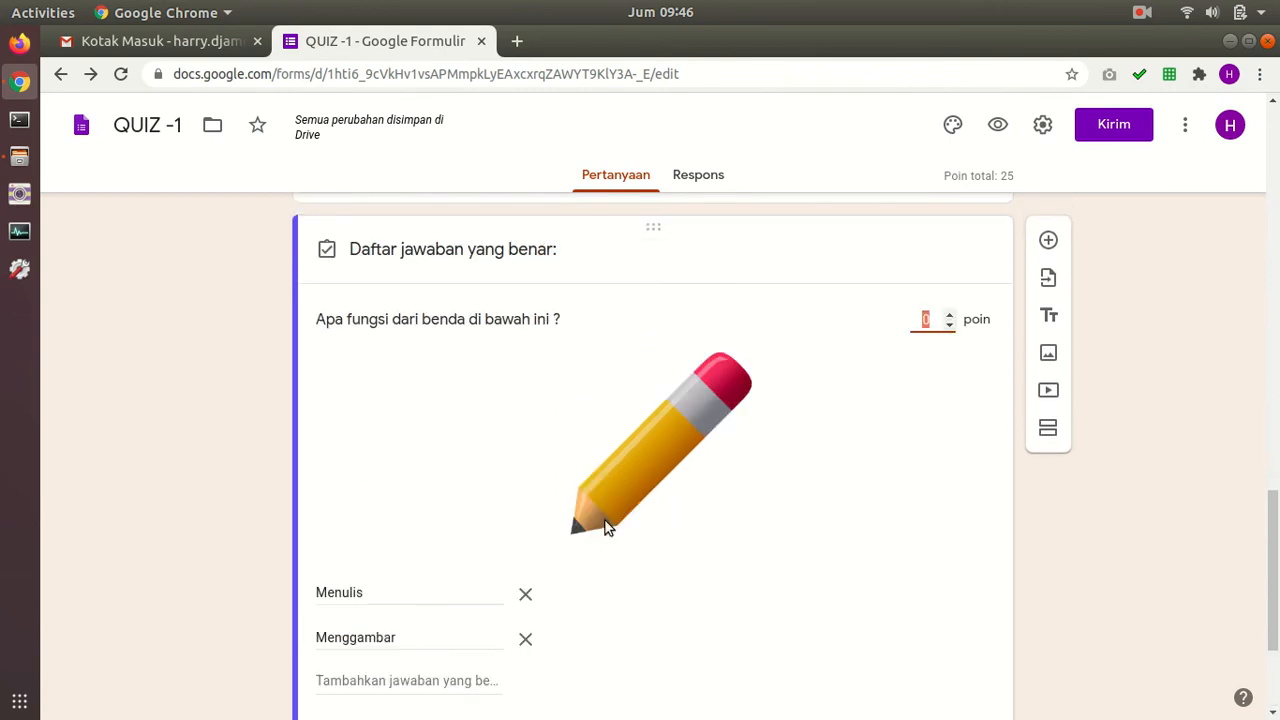
scroll(931, 400, "down", 3)
left_click(943, 641)
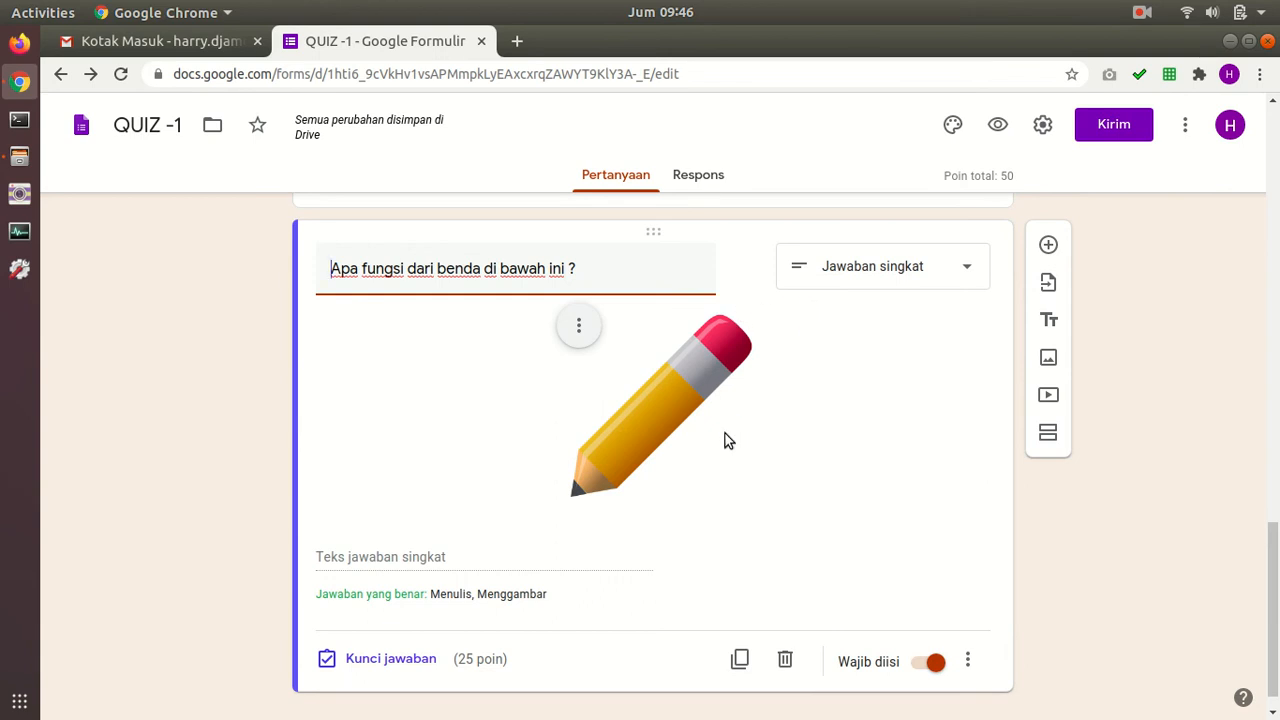
scroll(860, 580, "up", 5)
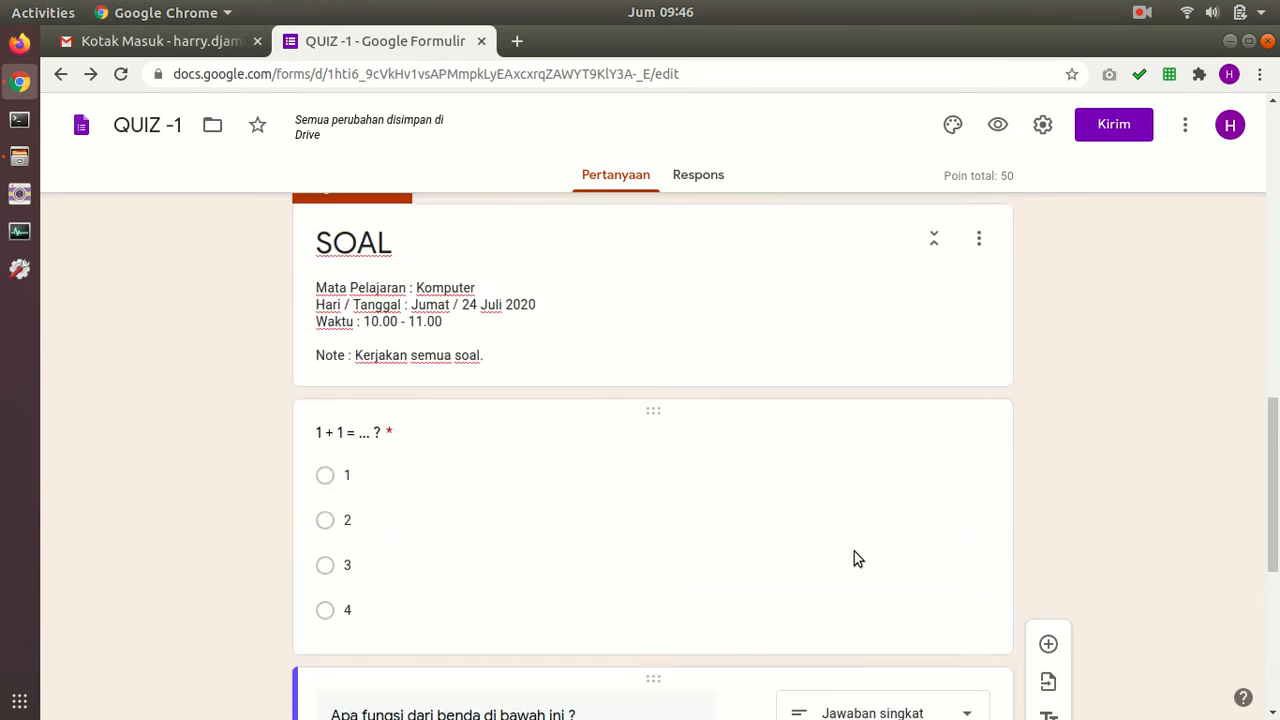
scroll(860, 558, "down", 4)
scroll(870, 557, "down", 2)
scroll(872, 553, "up", 2)
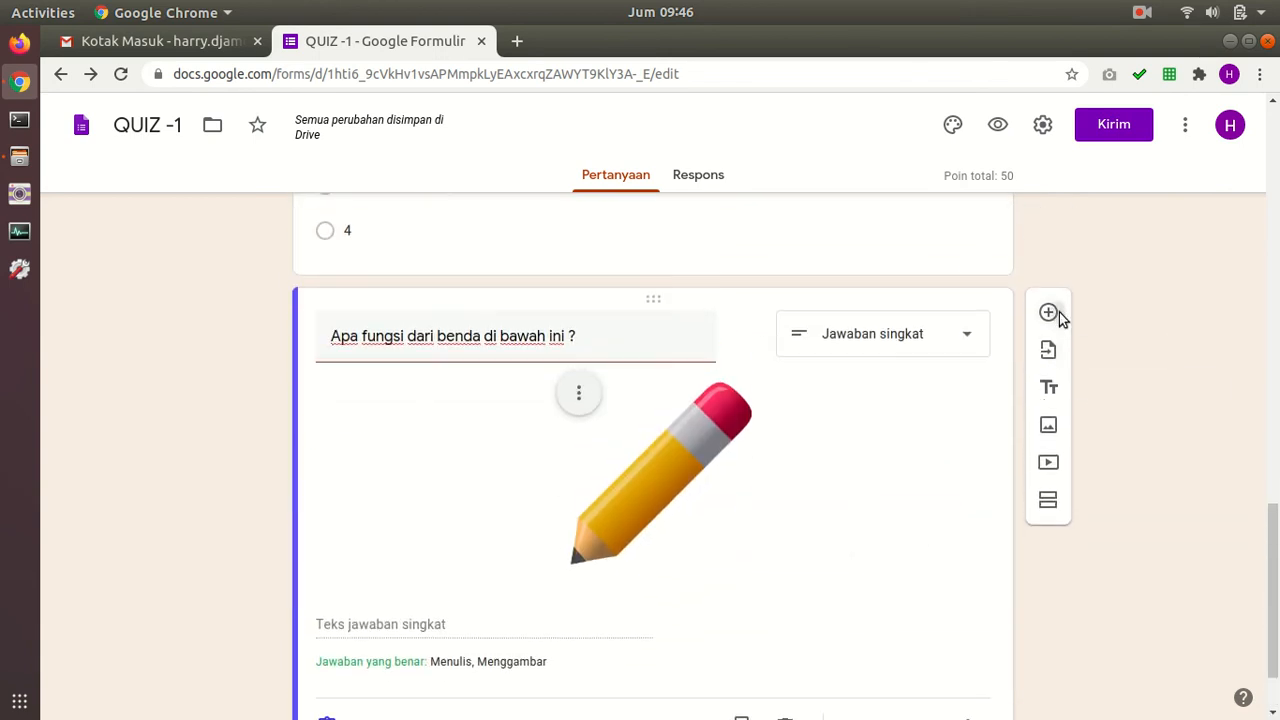
Step: Add a multiple-choice question after the pencil item titled 'Alat yang digunakan untuk menulis adalah ?'
left_click(1050, 316)
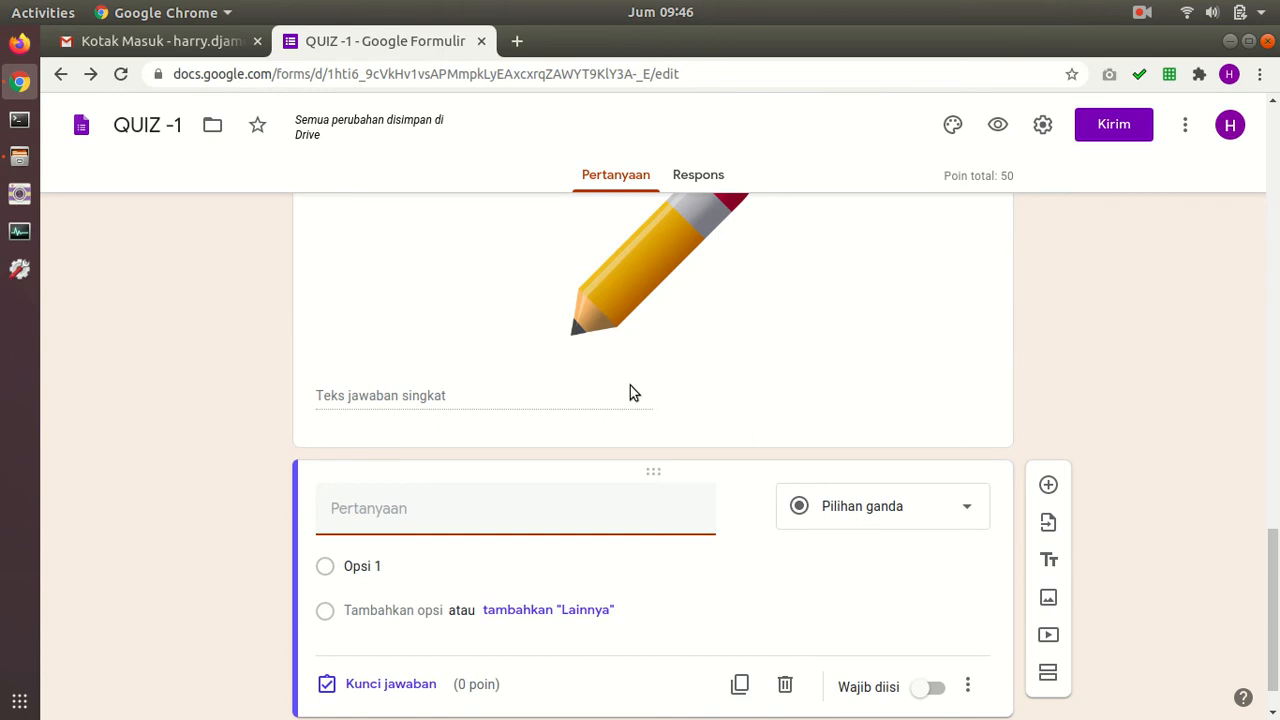
type("Apakah")
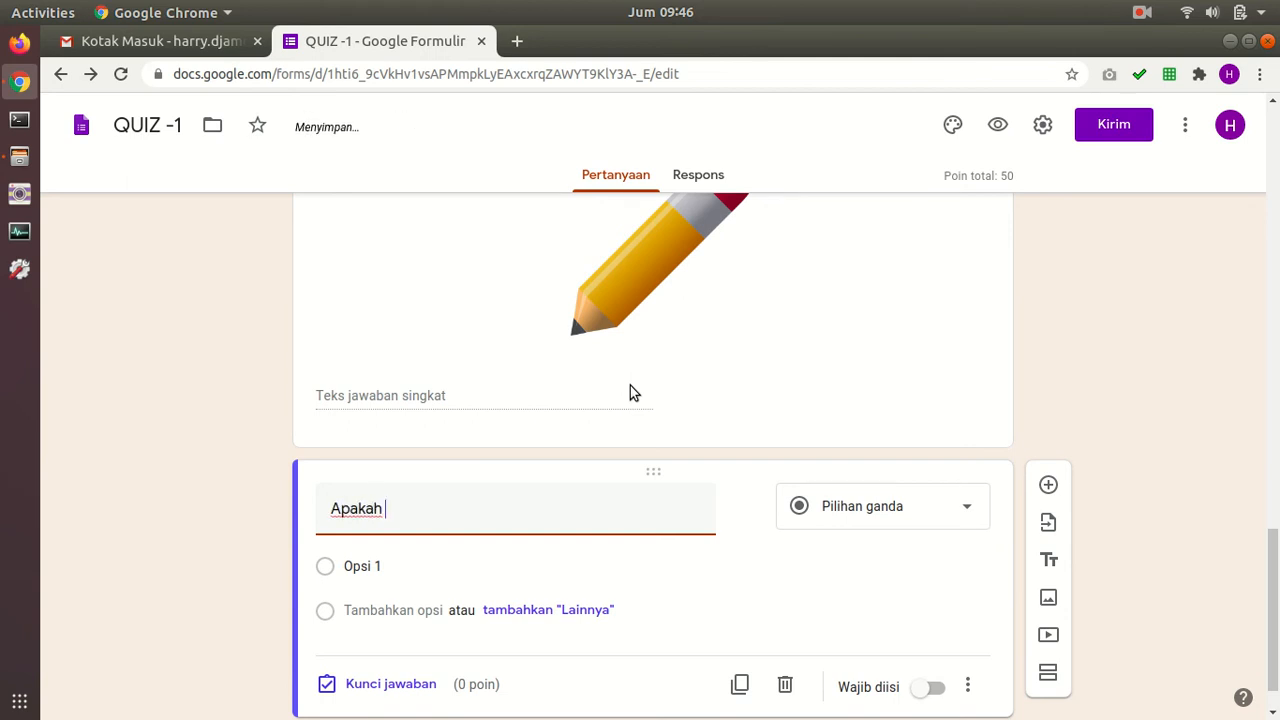
type(" fun")
key("ctrl+a")
type("Alat ya")
type("ng berfungsi")
key("BackSpace")
key("BackSpace")
type("digunakan untuk menulis adaa")
key("BackSpace")
type("?")
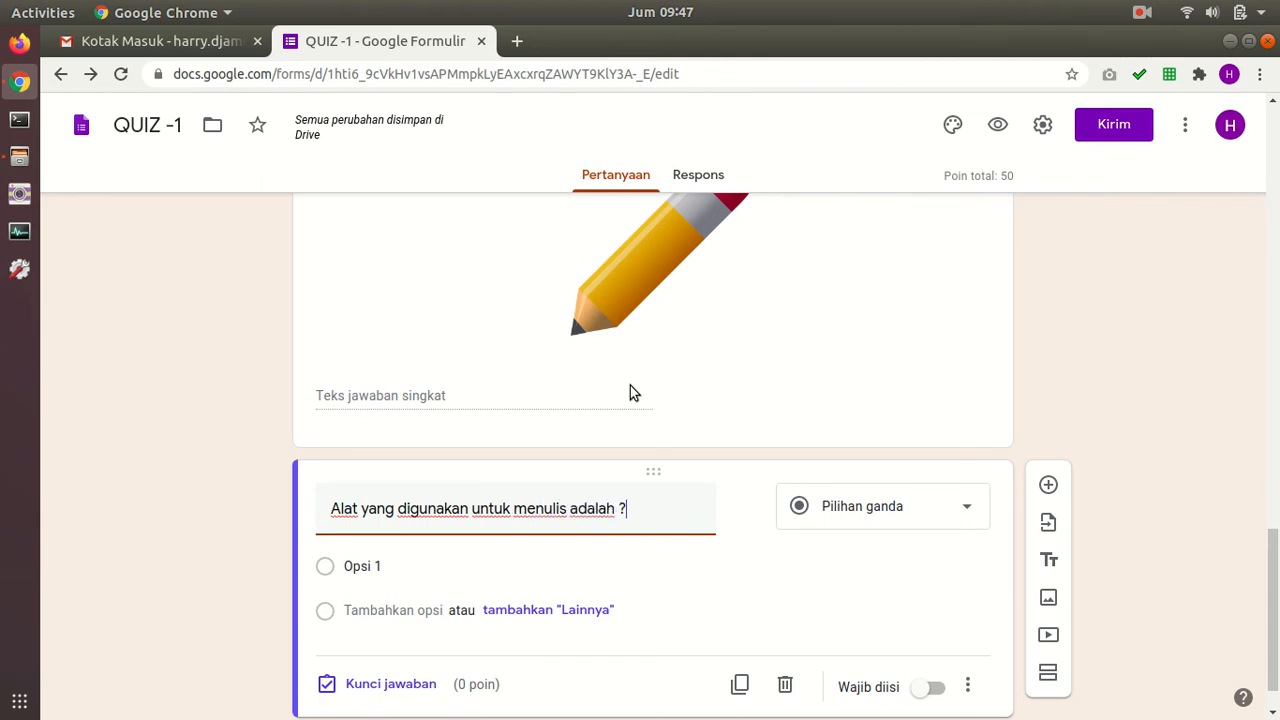
scroll(740, 378, "down", 1)
Step: Attach the table picture to the first option and label it Meja
left_click(365, 509)
left_click(925, 509)
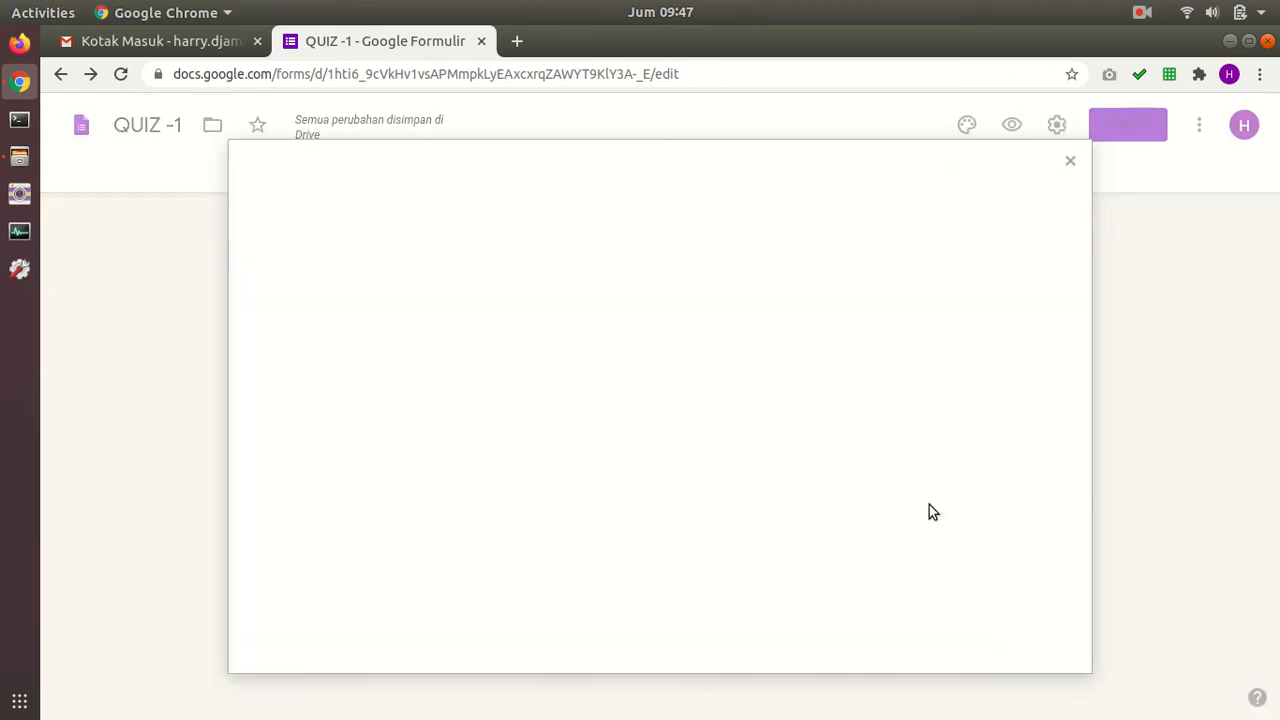
left_click(637, 527)
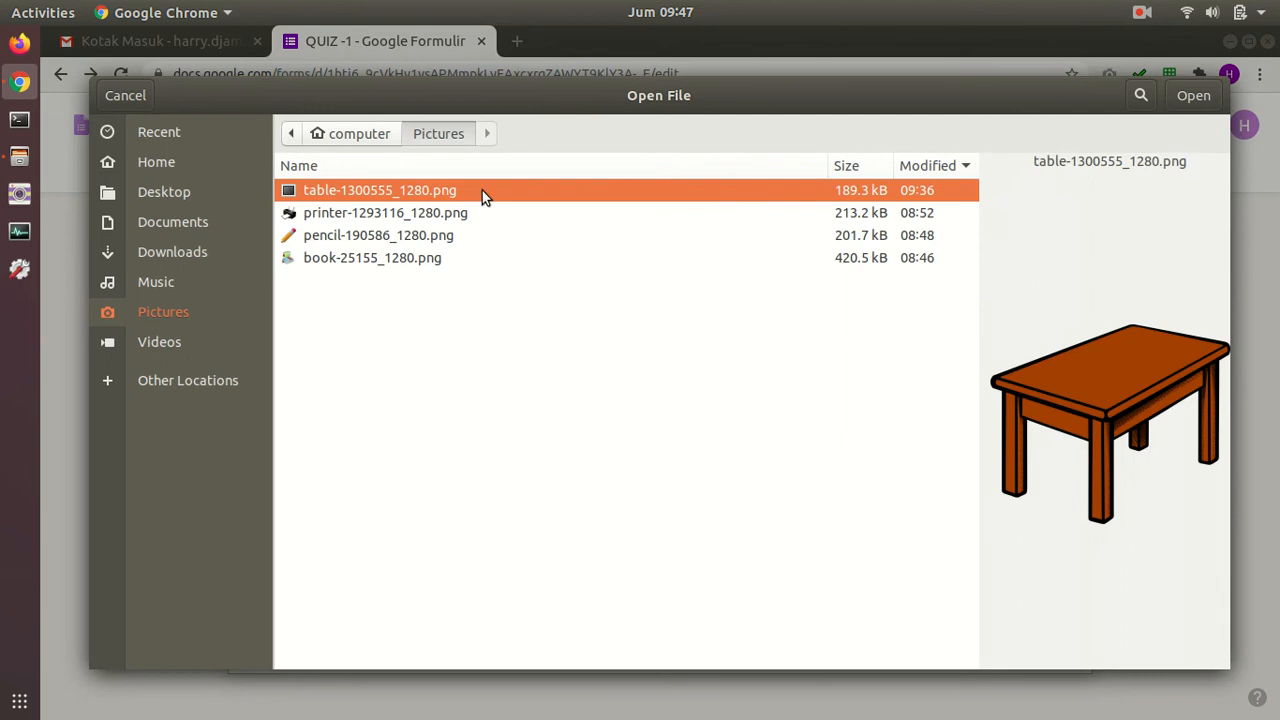
left_click(1190, 95)
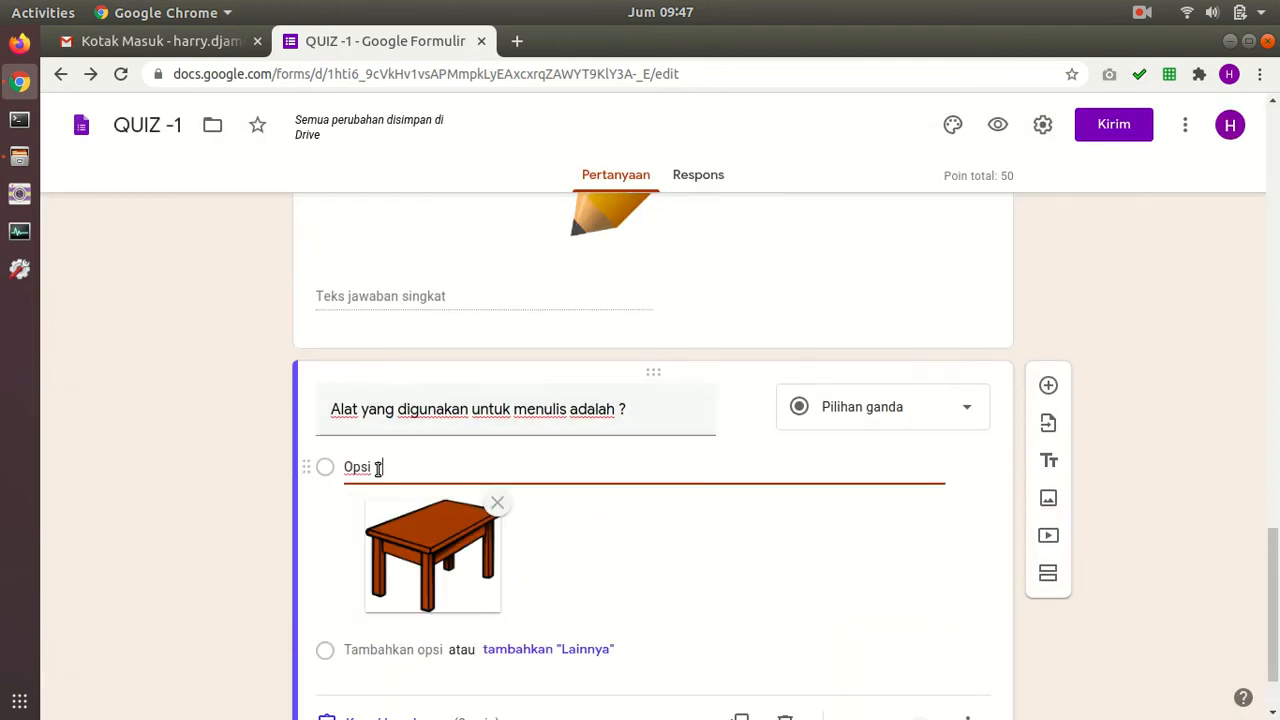
type("Meja")
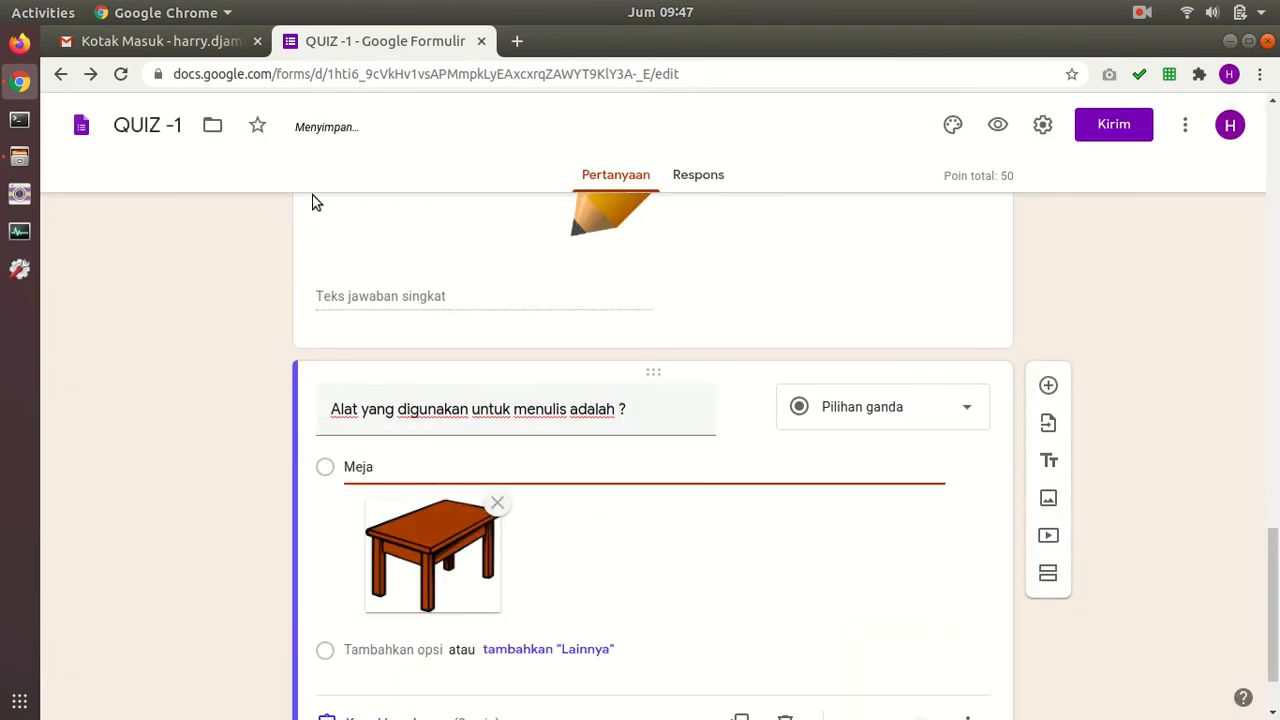
scroll(483, 457, "down", 2)
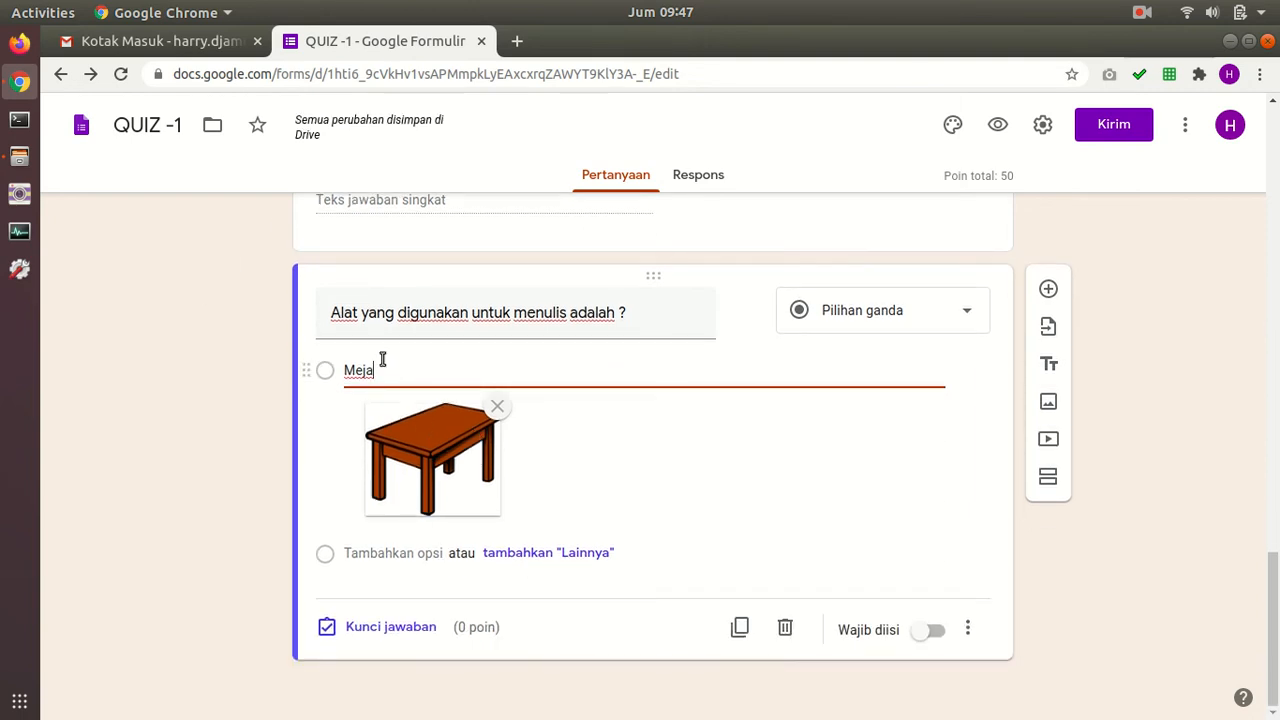
left_click_drag(417, 363, 277, 271)
key("BackSpace")
left_click(398, 562)
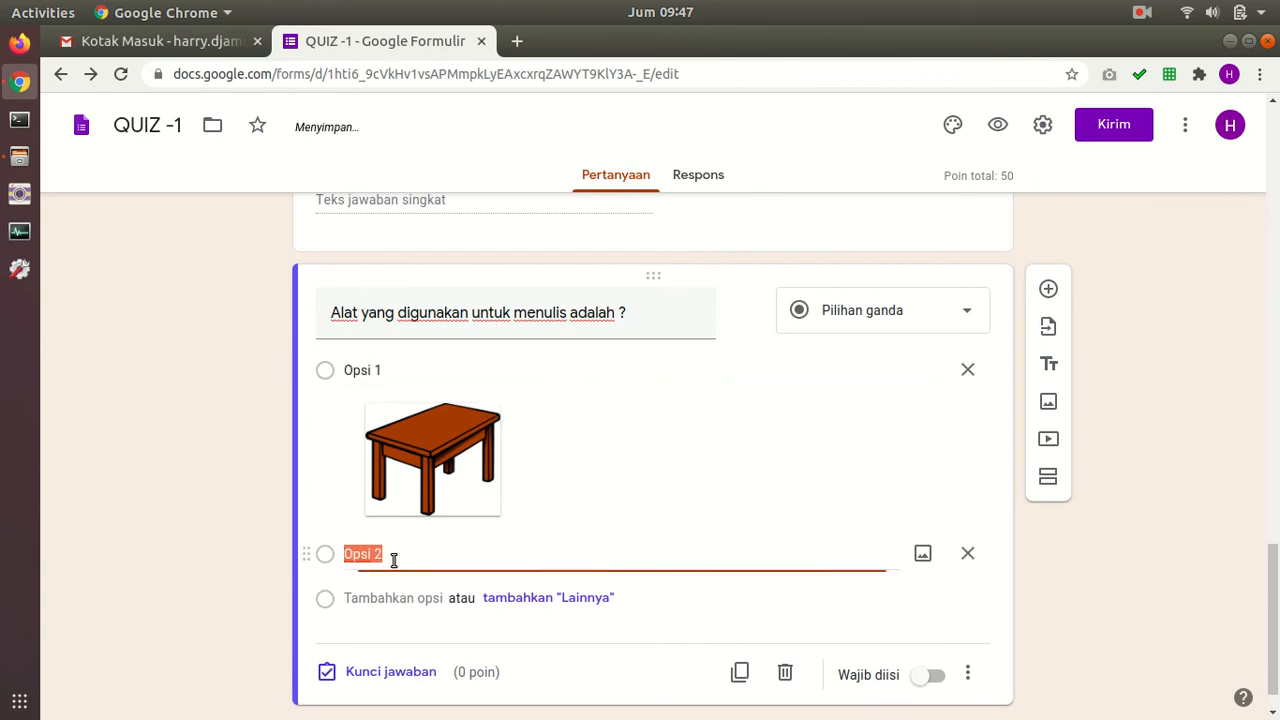
left_click(374, 371)
key("BackSpace")
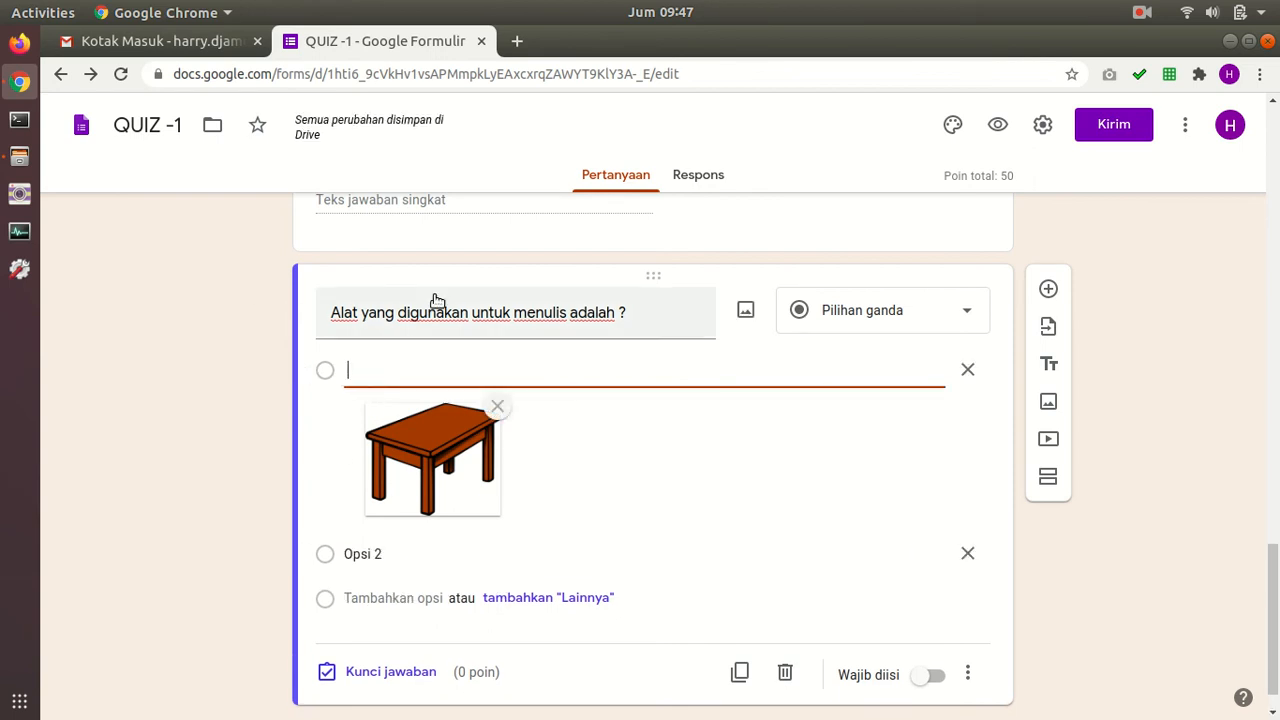
left_click(367, 554)
left_click(378, 369)
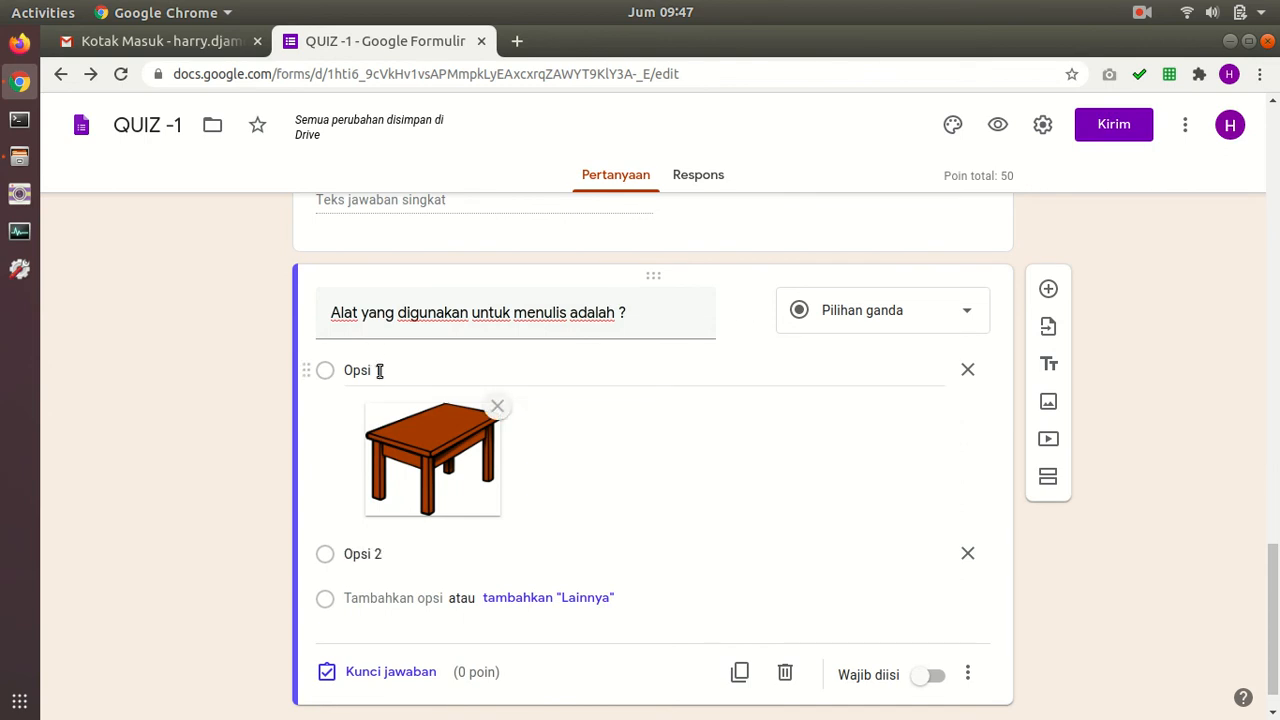
left_click(377, 369)
key("BackSpace")
type("Meja")
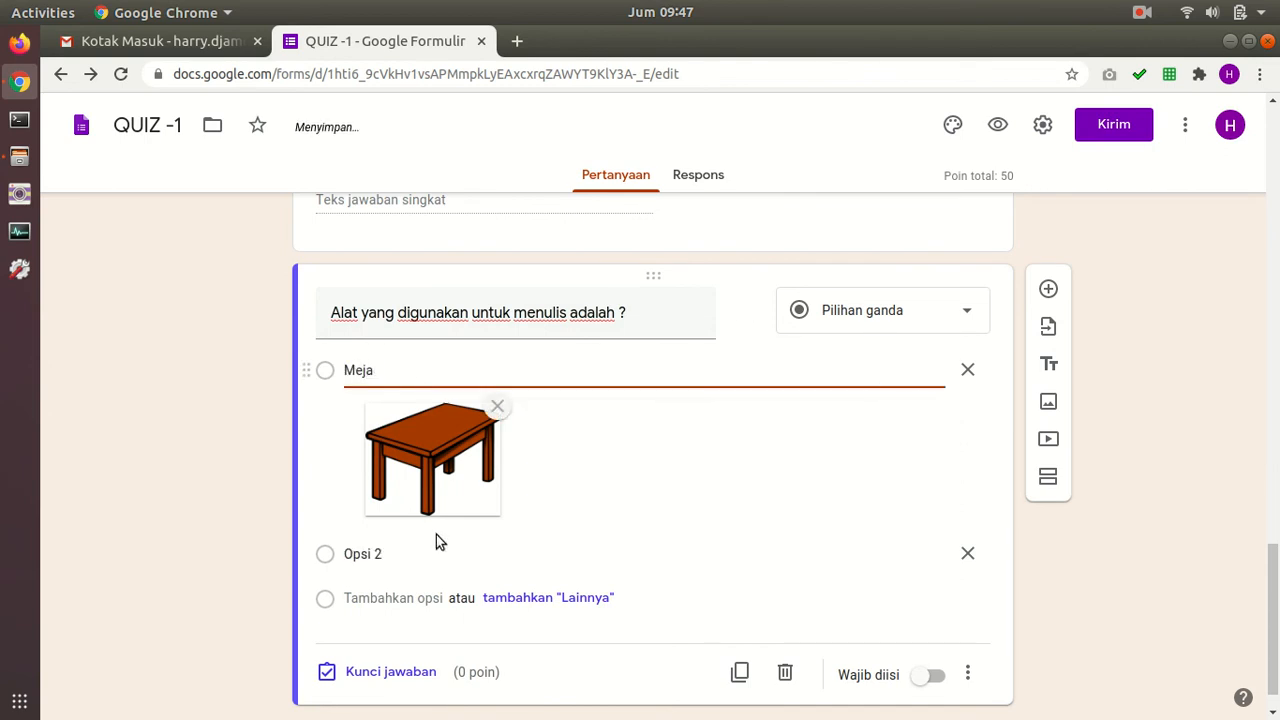
Step: Attach the pencil picture to the second option and label it Pensil
left_click(380, 554)
left_click(924, 555)
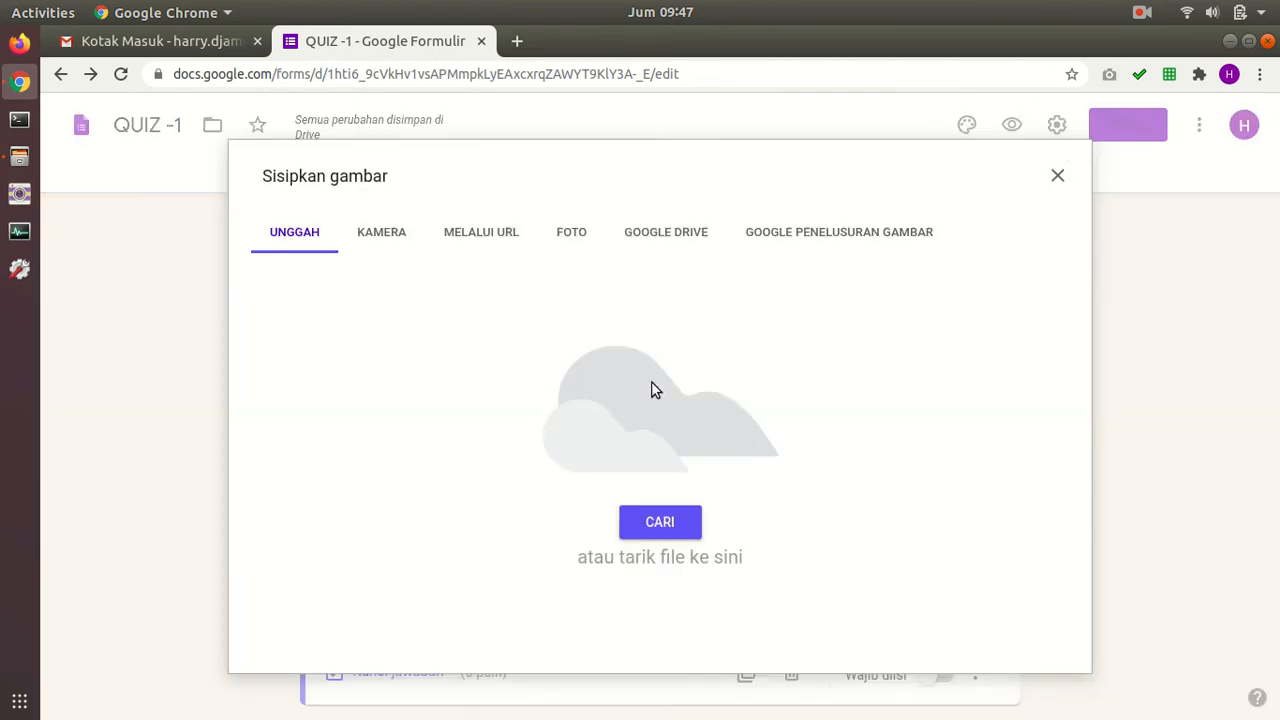
left_click(662, 516)
left_click(418, 236)
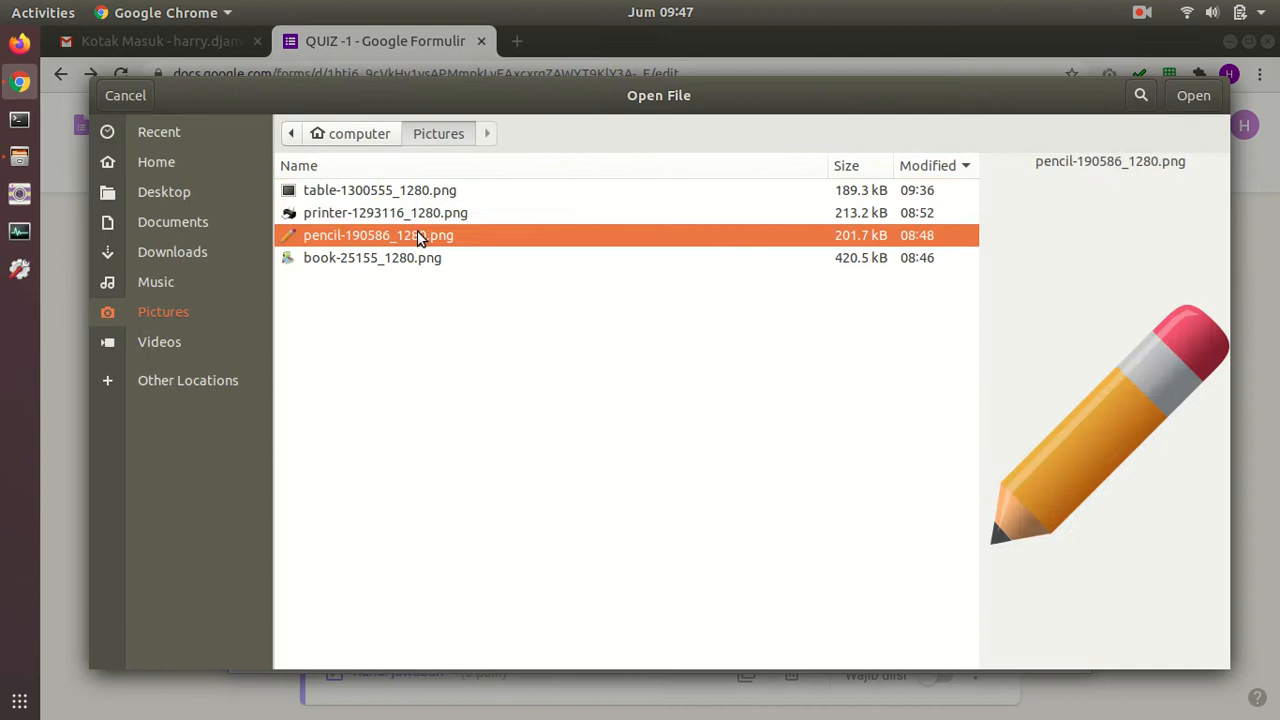
left_click(1188, 97)
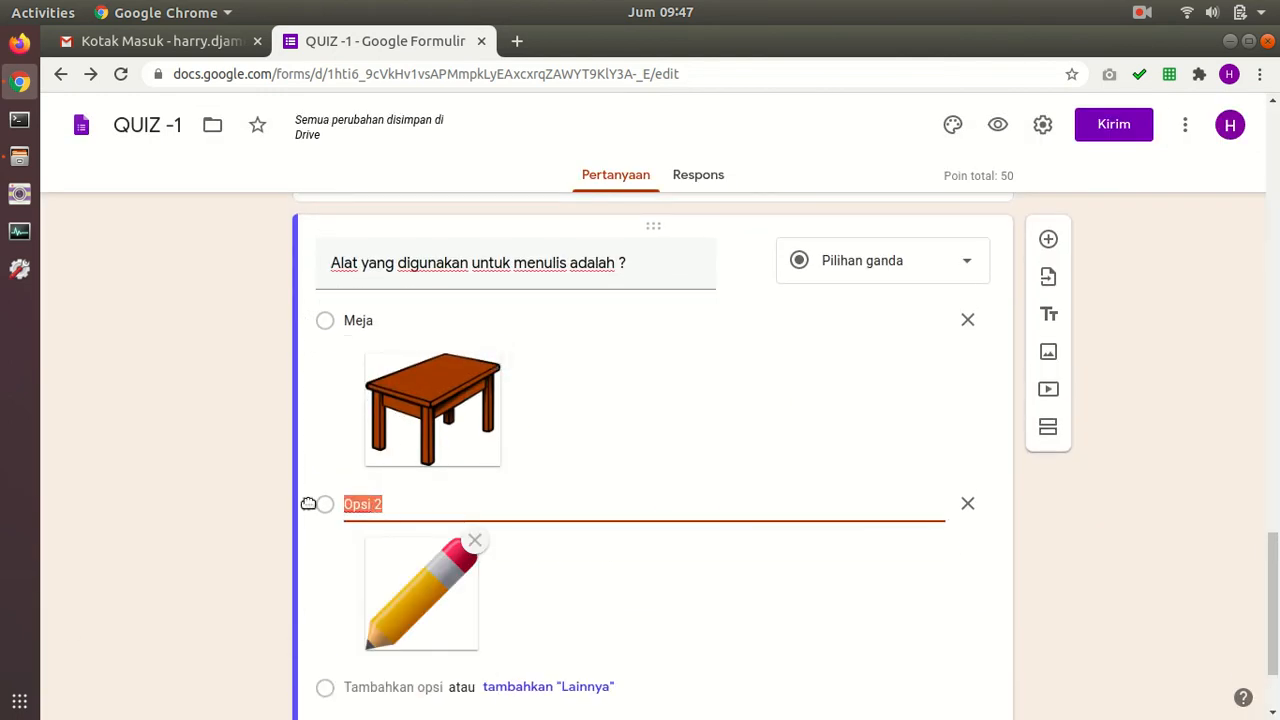
type("Pensil")
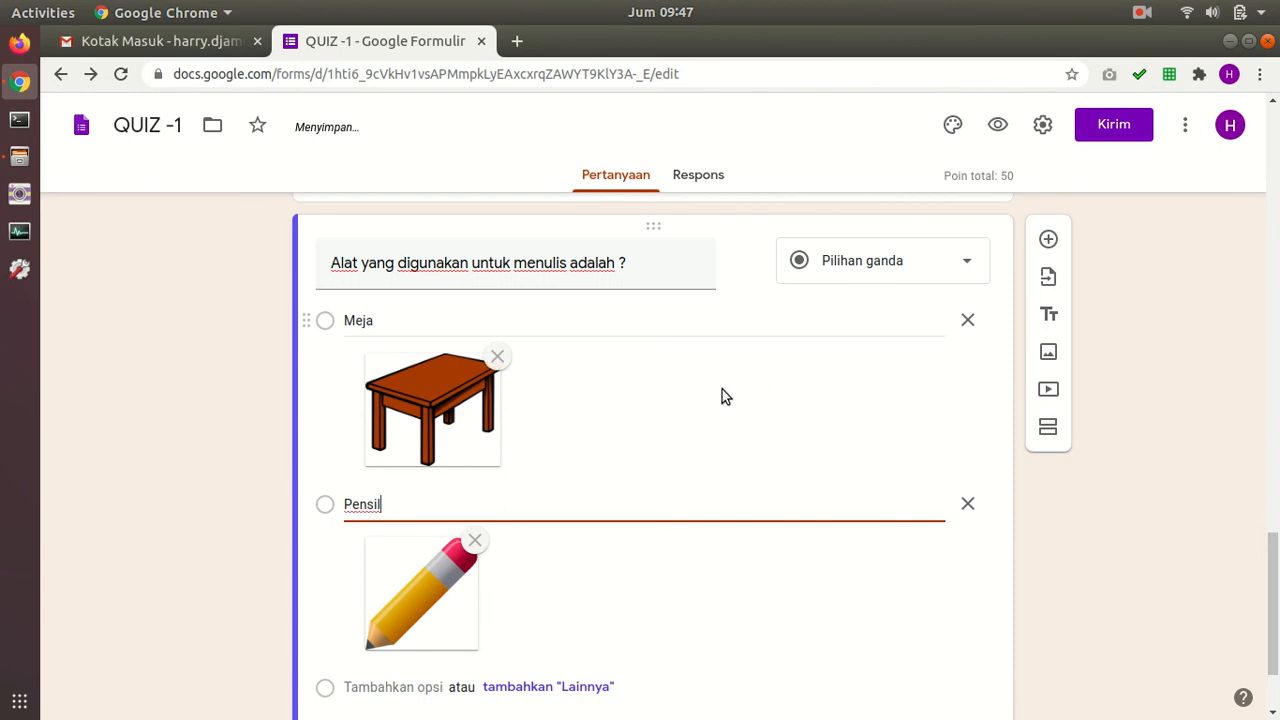
Step: Add a third option with the printer picture labelled Printer, plus a fourth option
scroll(700, 400, "down", 1)
scroll(580, 356, "down", 1)
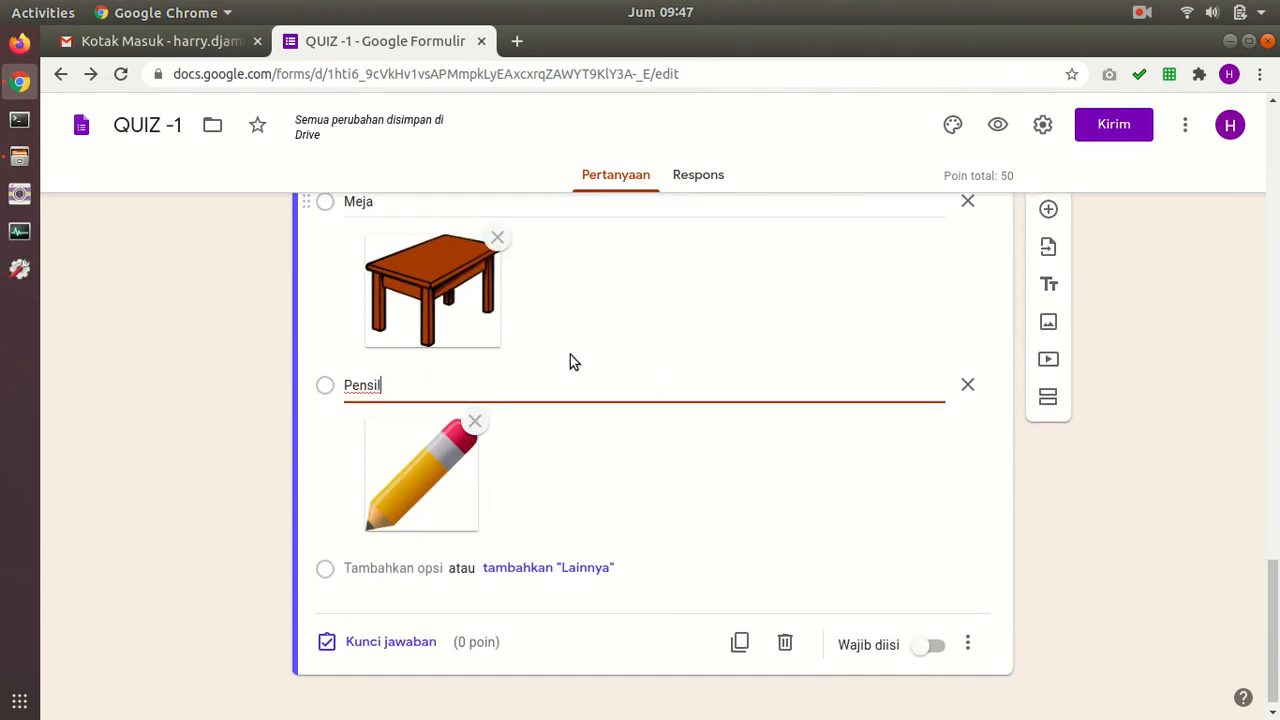
left_click(380, 555)
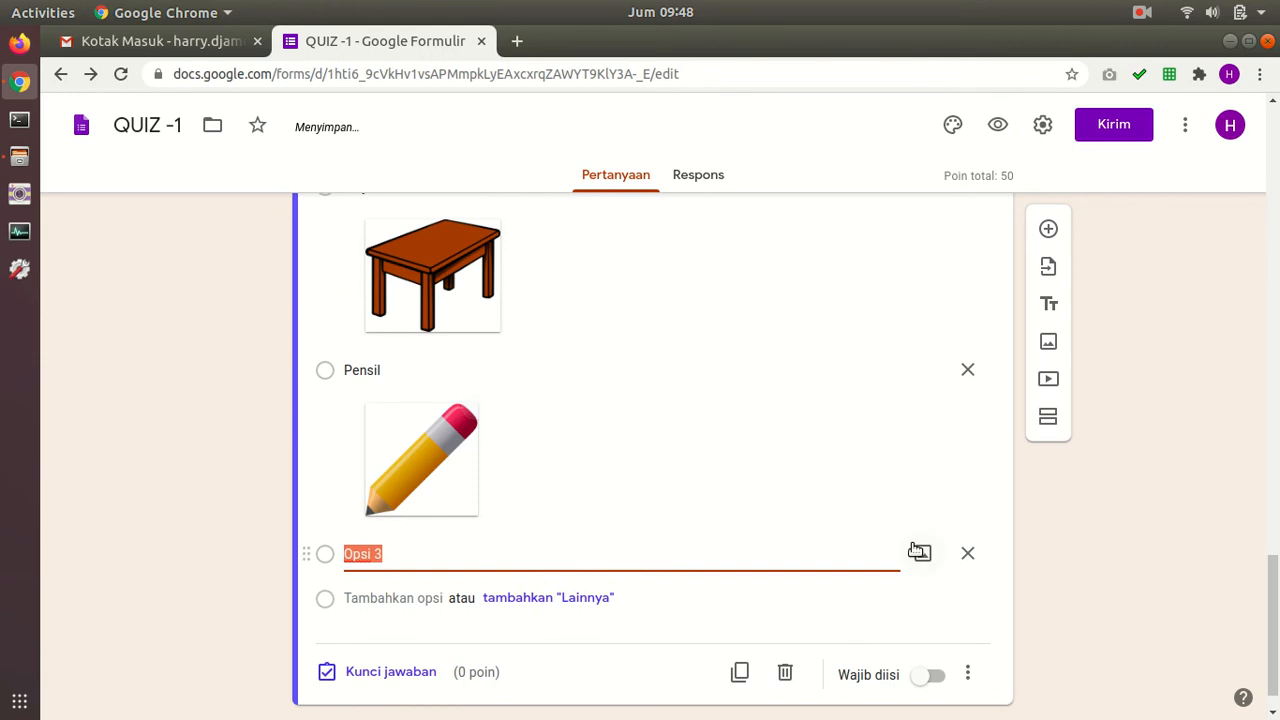
left_click(917, 552)
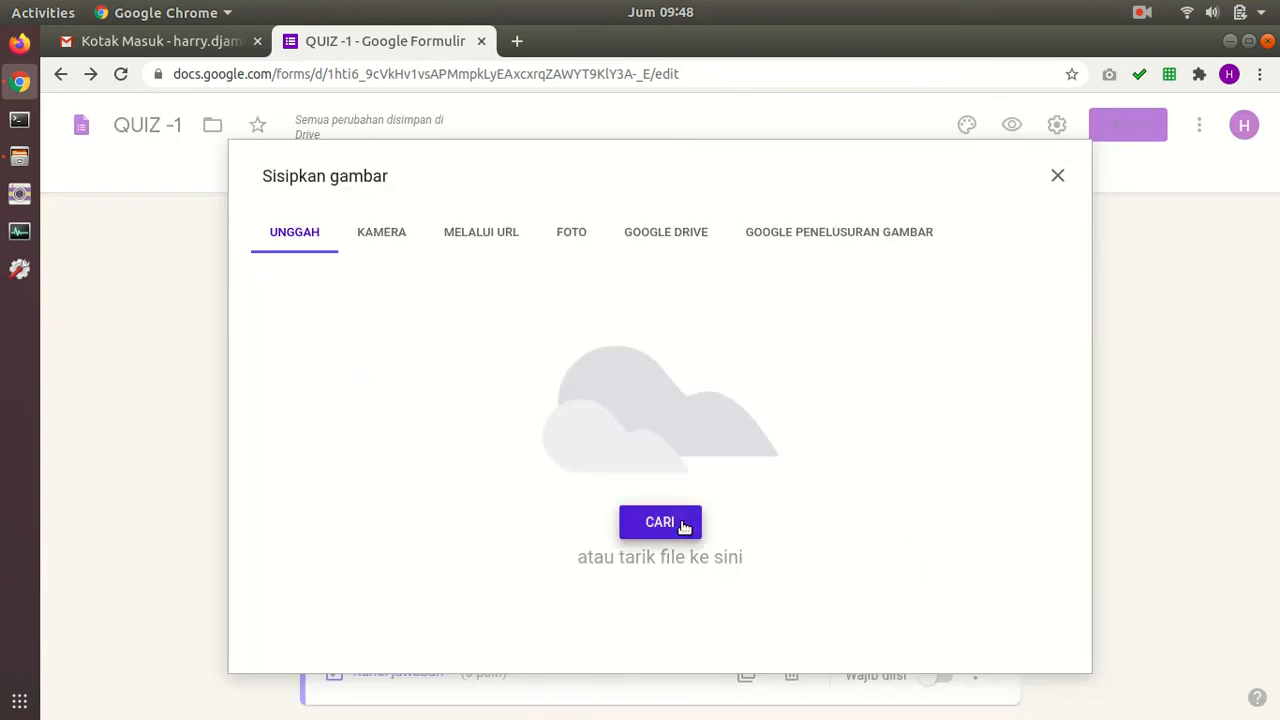
left_click(660, 522)
left_click(467, 215)
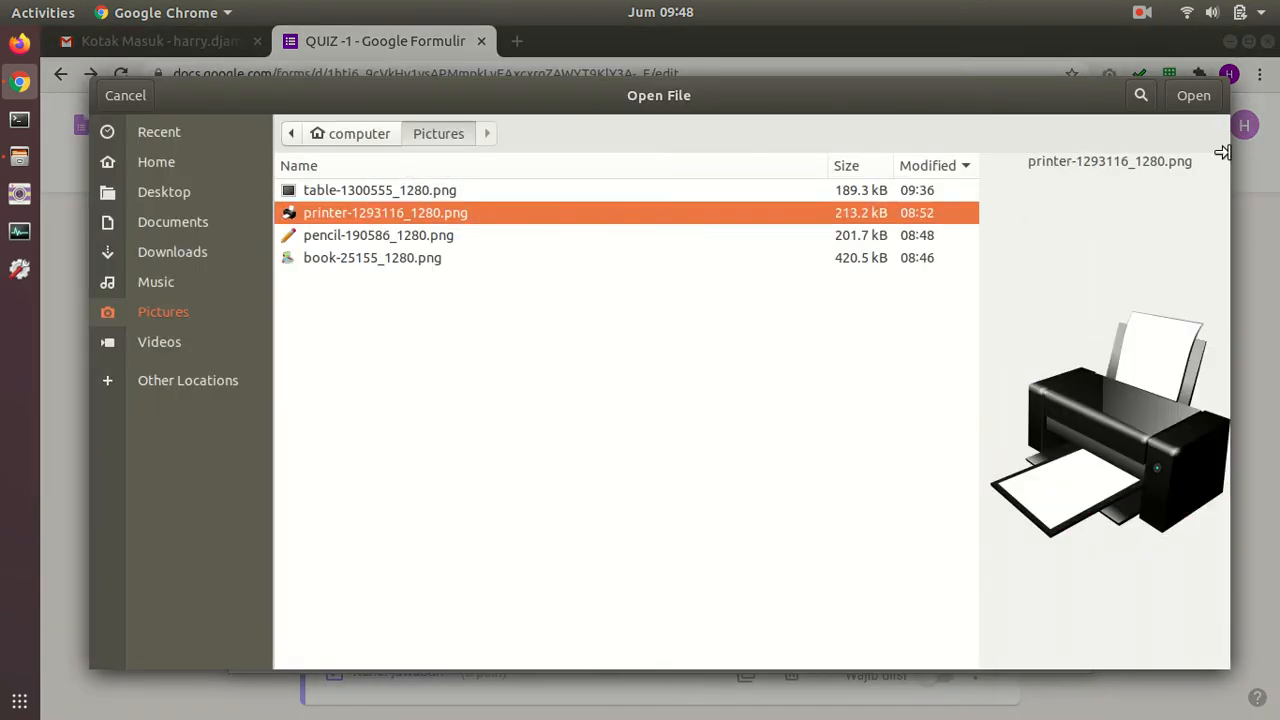
left_click(1193, 95)
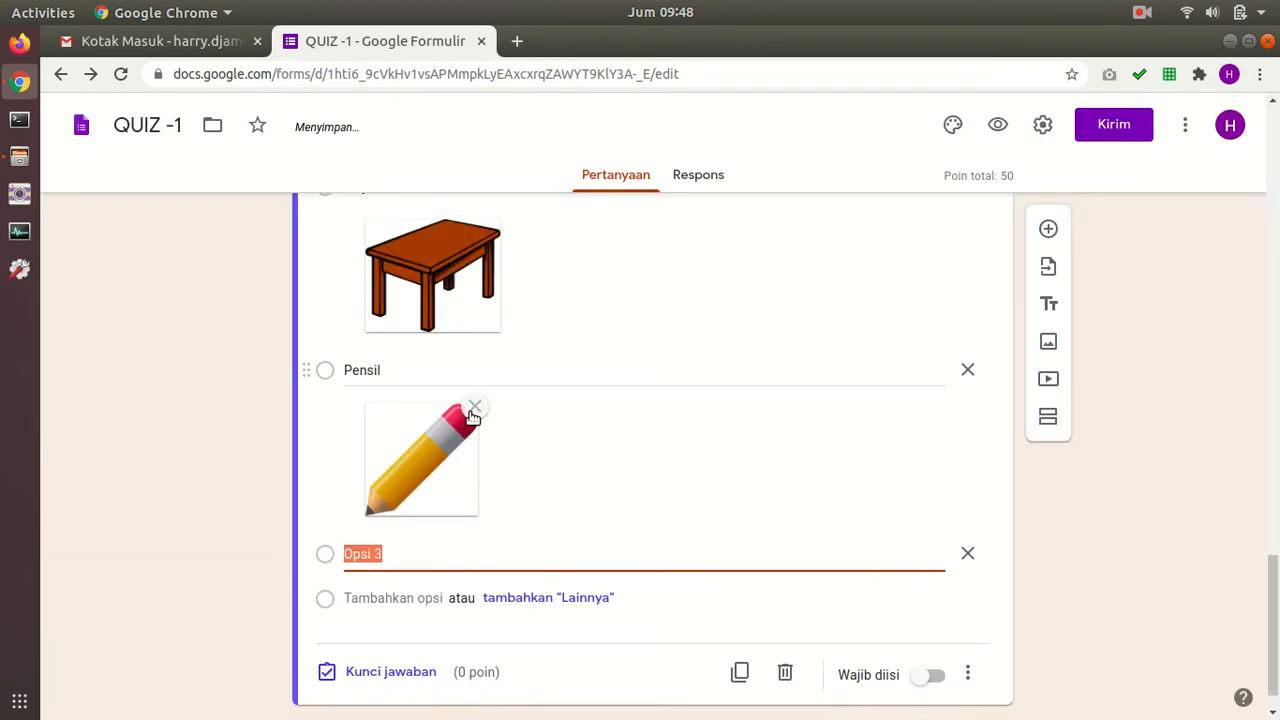
type("Printe")
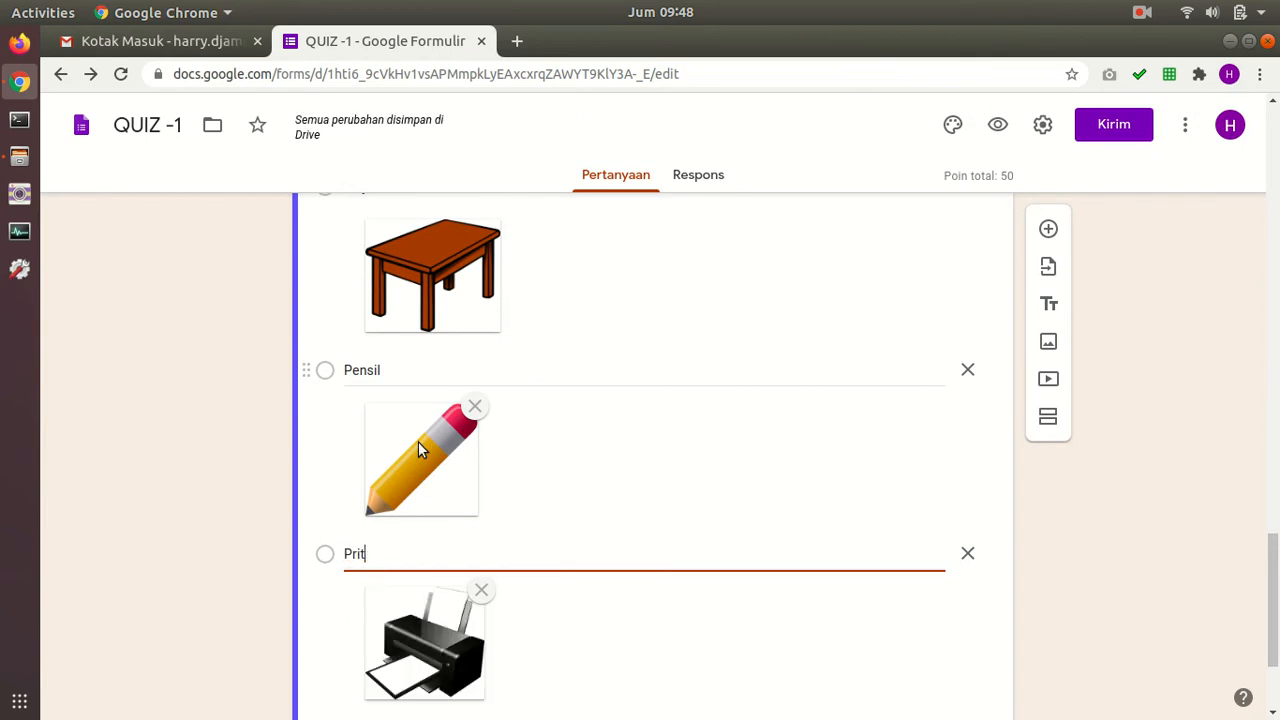
type("r")
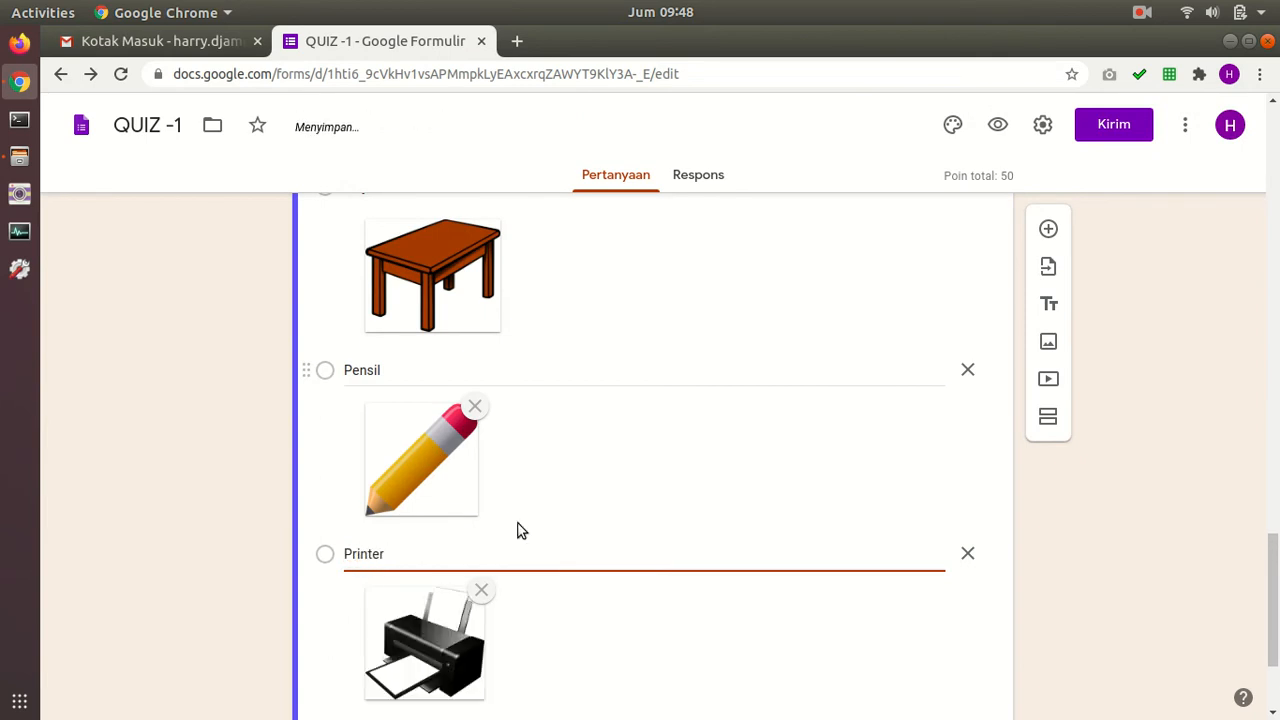
scroll(500, 497, "down", 3)
left_click(429, 588)
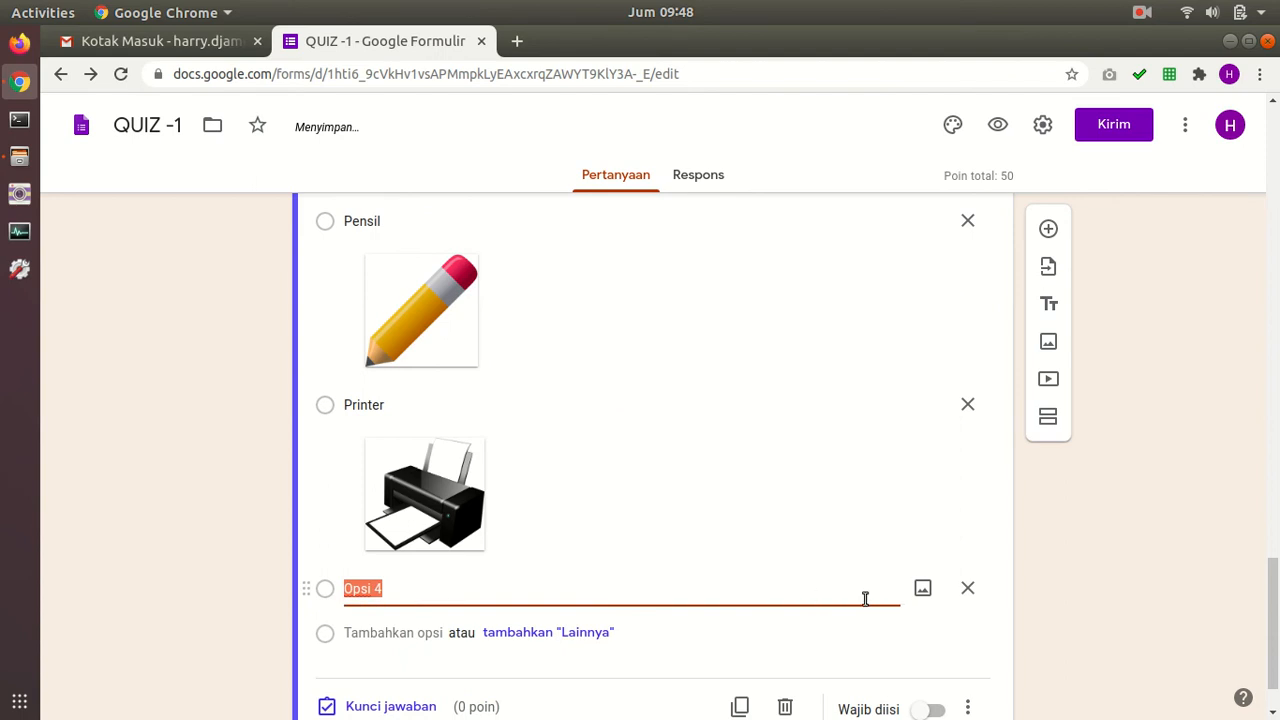
Step: Attach the book picture to the fourth option
left_click(922, 588)
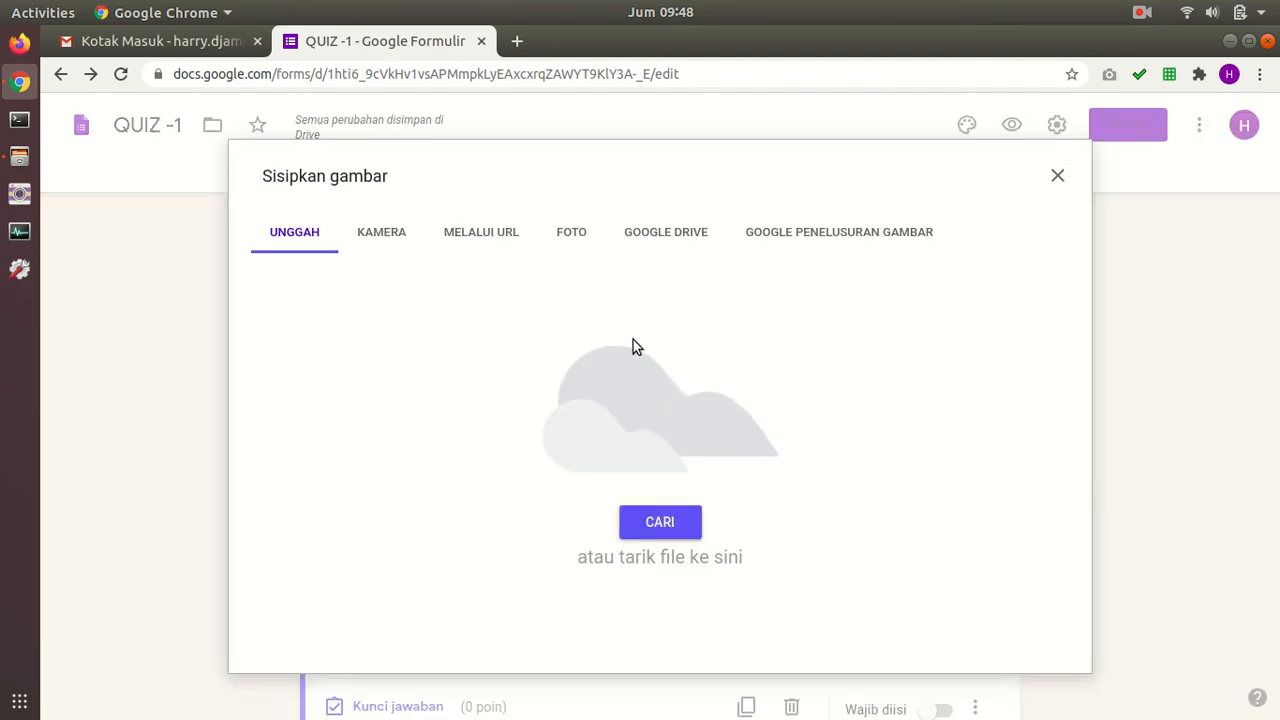
left_click(672, 518)
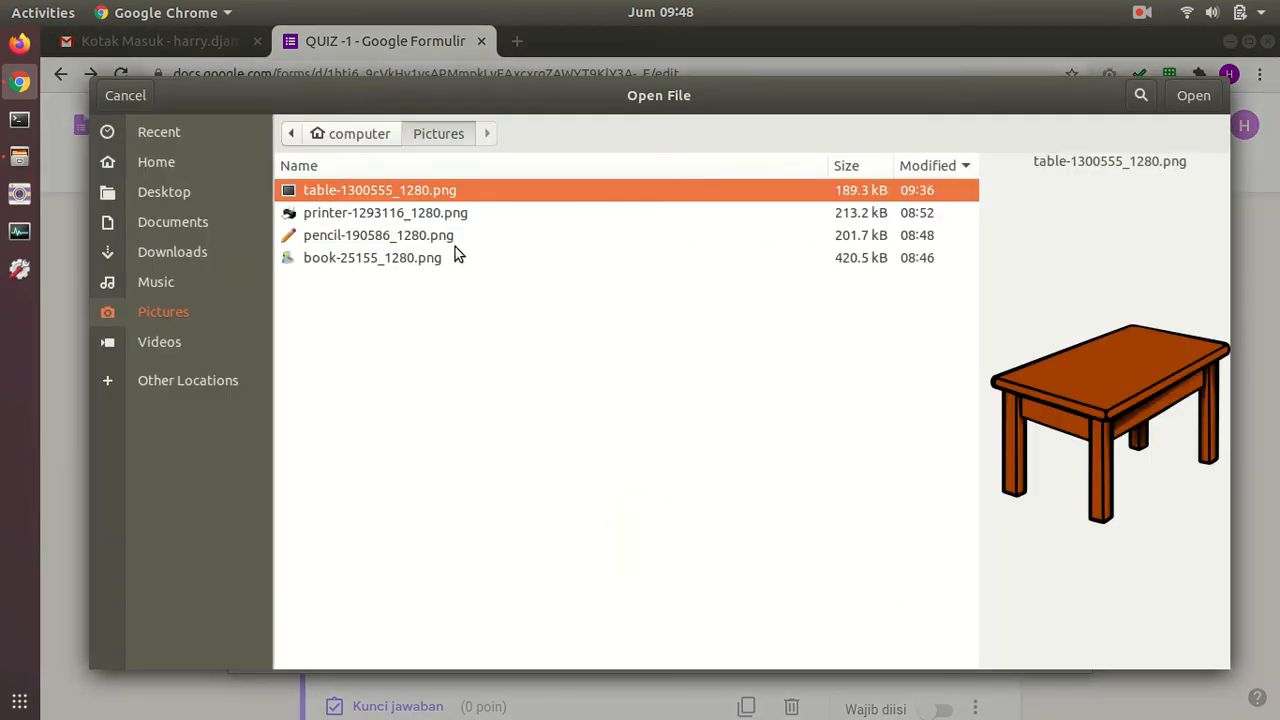
left_click(386, 258)
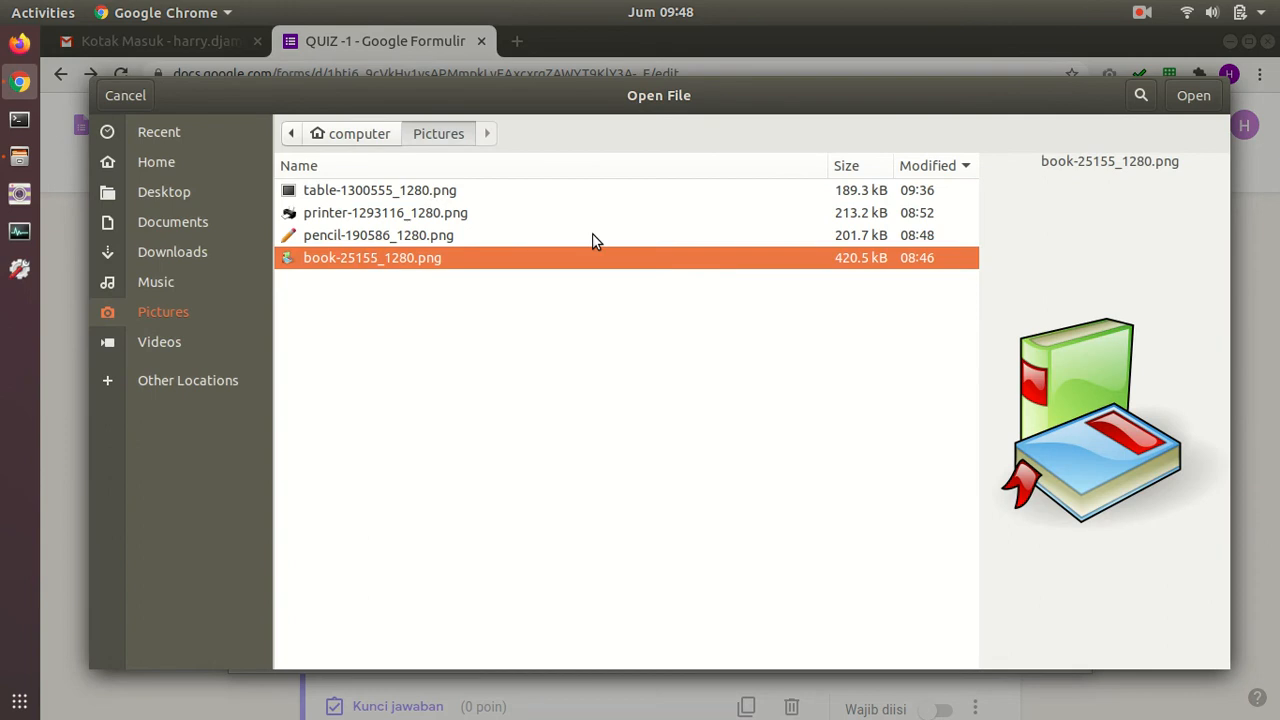
left_click(1193, 96)
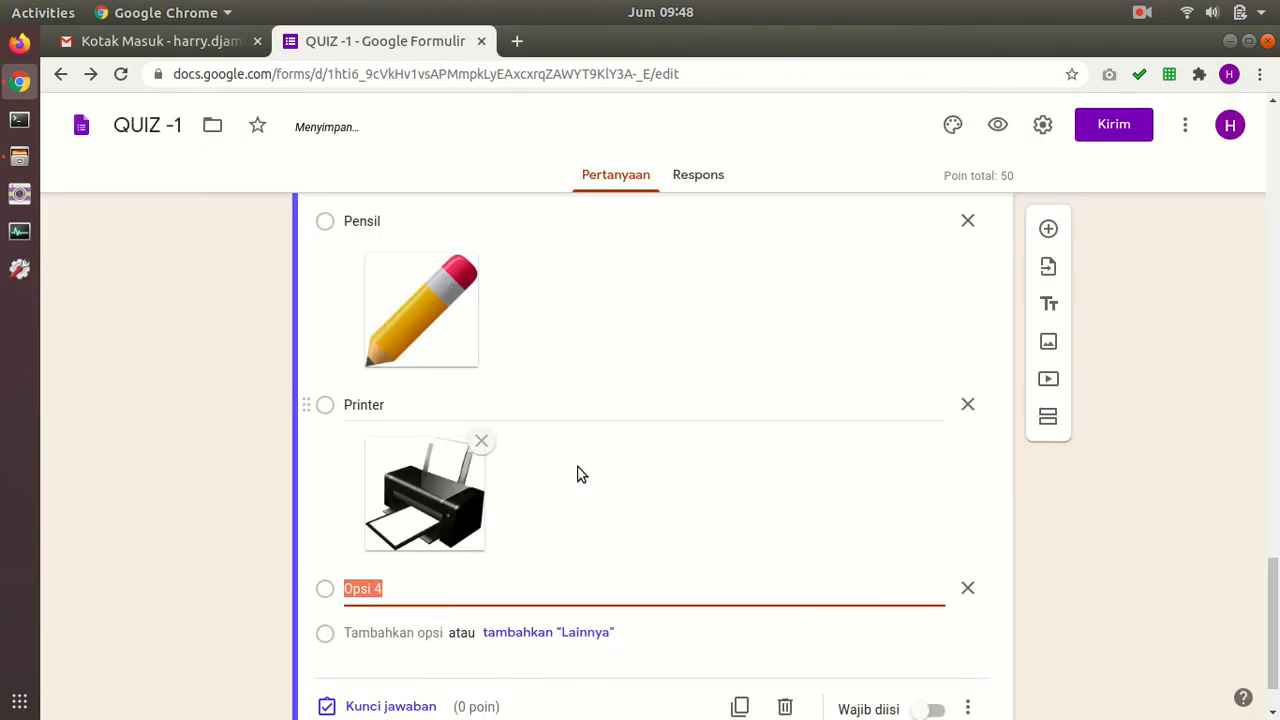
type("Buku")
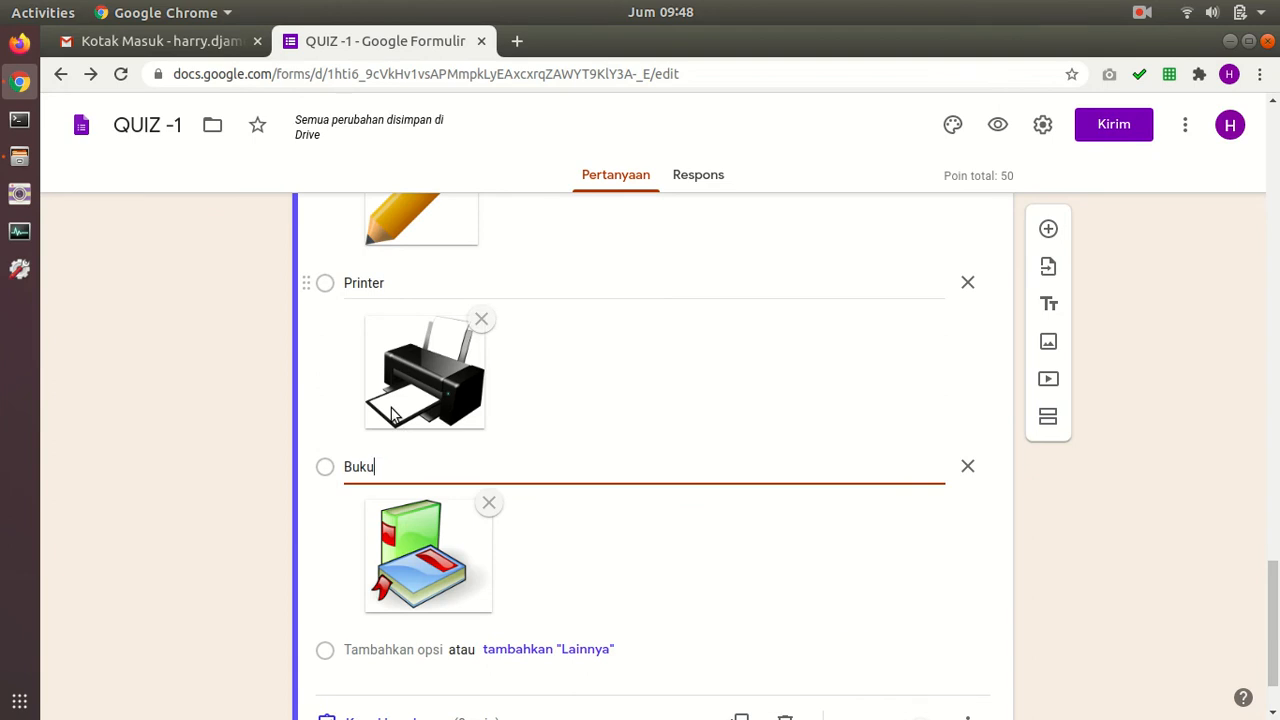
Step: Clear the Pensil, Printer and fourth option labels back to default Opsi names and review
scroll(392, 415, "up", 5)
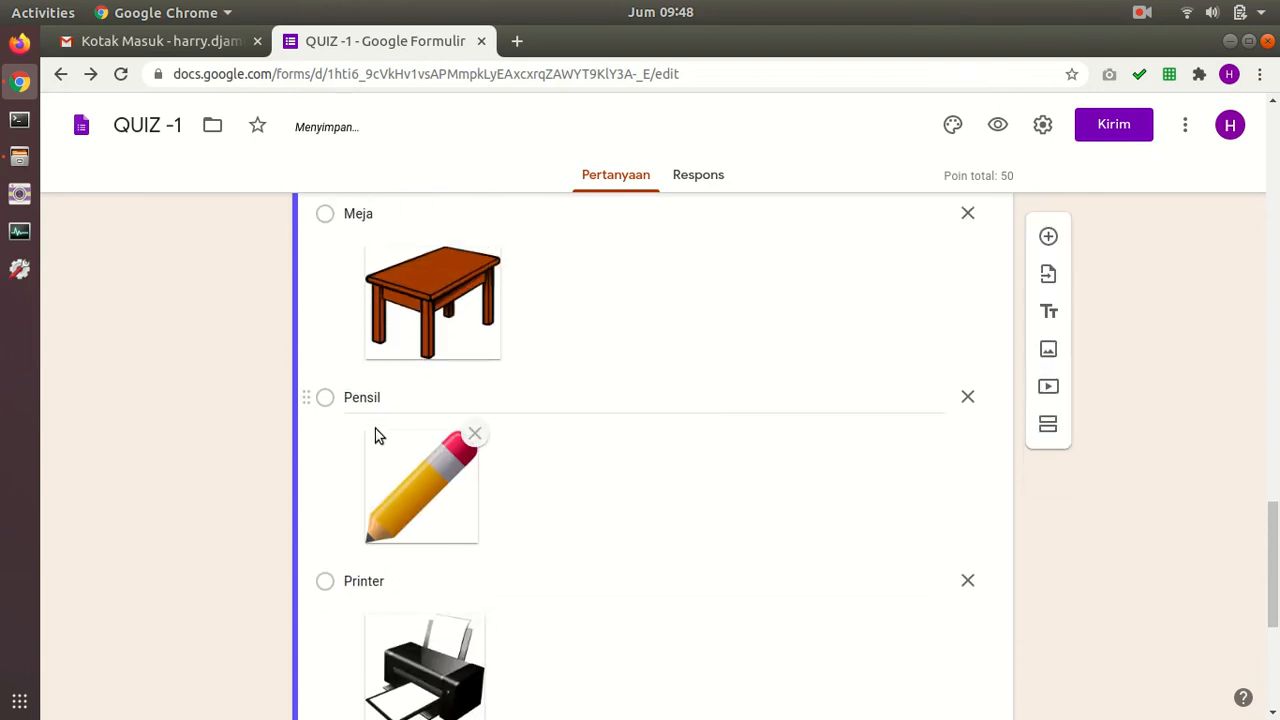
left_click(383, 316)
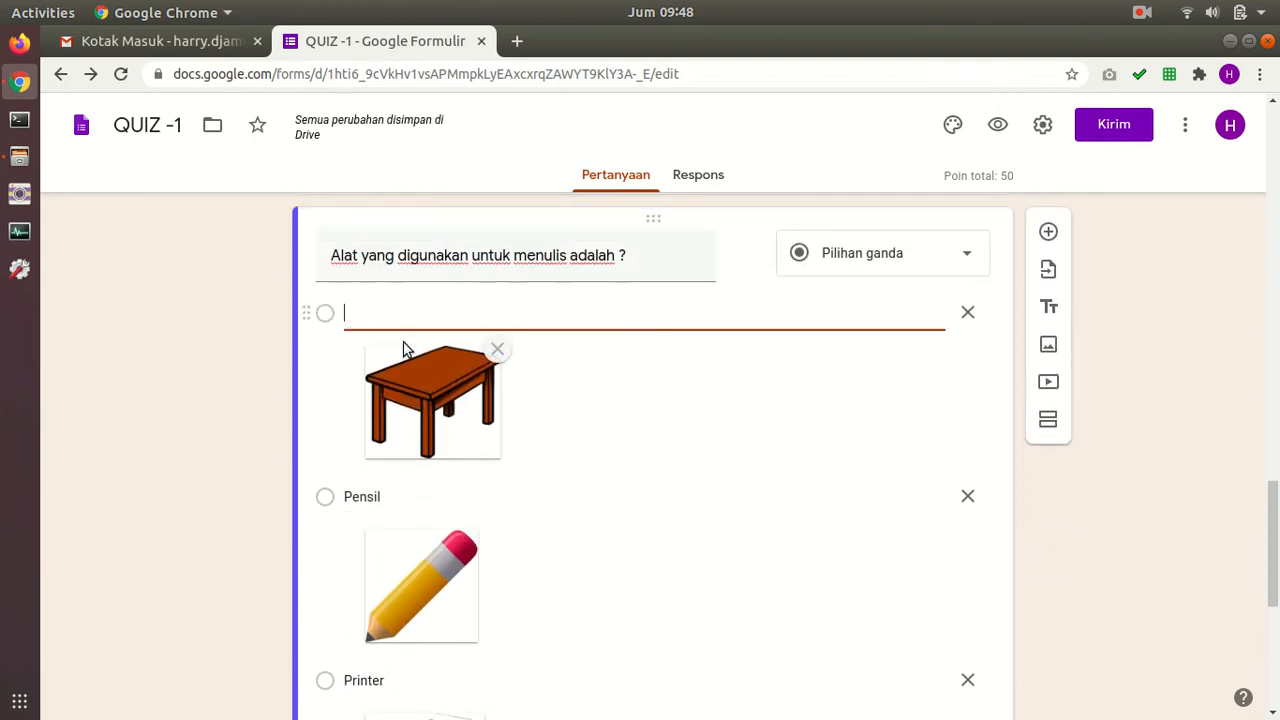
left_click(384, 496)
key("BackSpace")
scroll(389, 574, "down", 2)
left_click(389, 575)
key("BackSpace")
scroll(400, 570, "down", 4)
left_click(397, 566)
key("BackSpace")
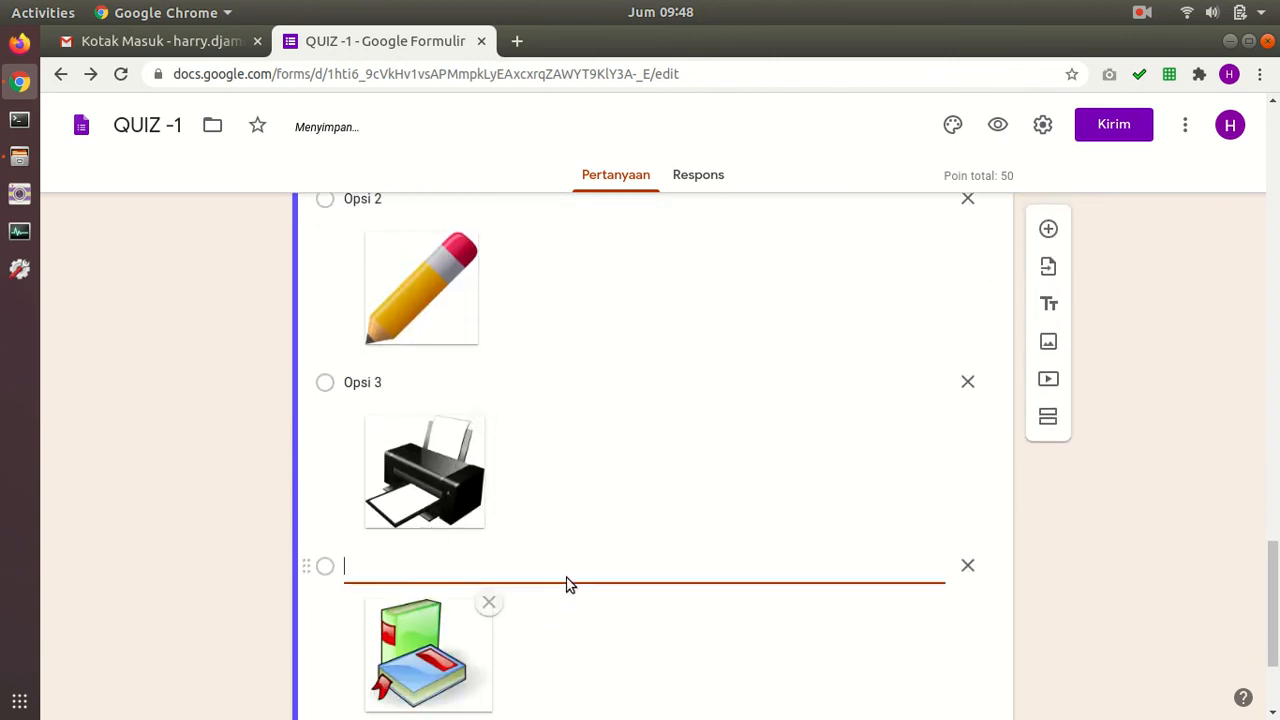
scroll(600, 560, "down", 2)
scroll(530, 475, "up", 3)
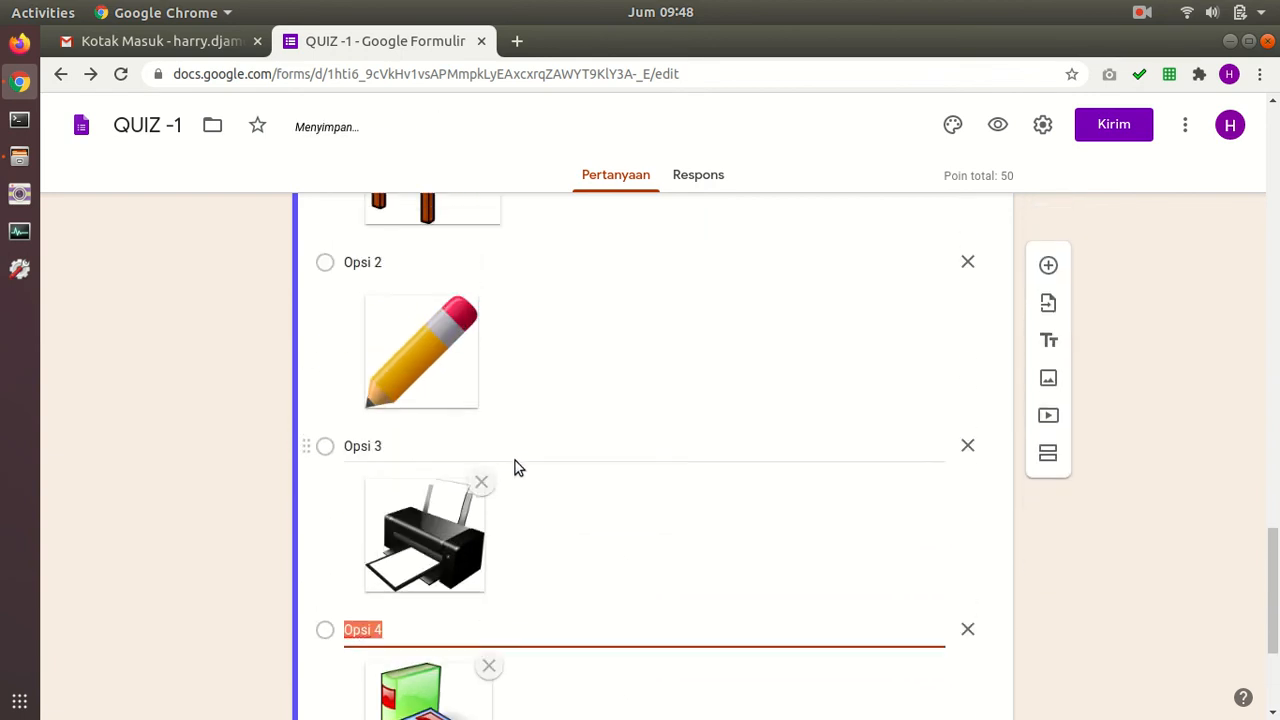
scroll(415, 300, "up", 1)
scroll(494, 378, "down", 5)
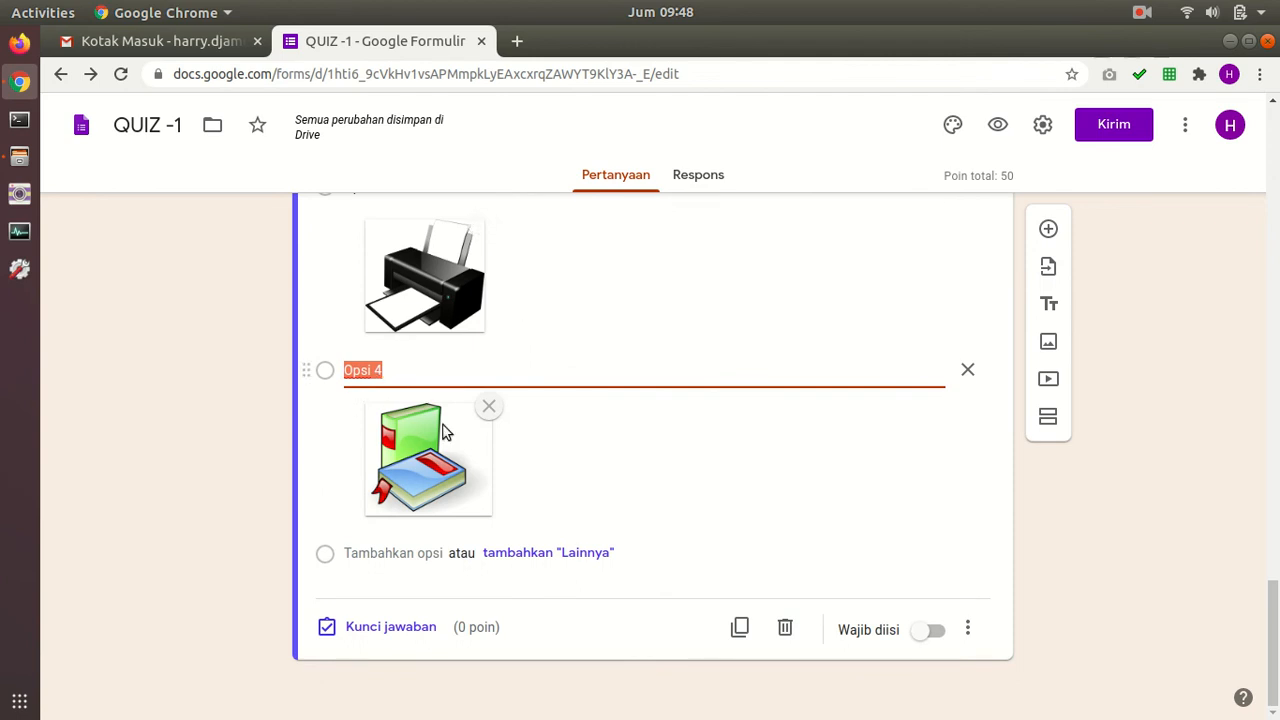
scroll(466, 440, "up", 5)
scroll(470, 420, "down", 3)
scroll(470, 395, "down", 4)
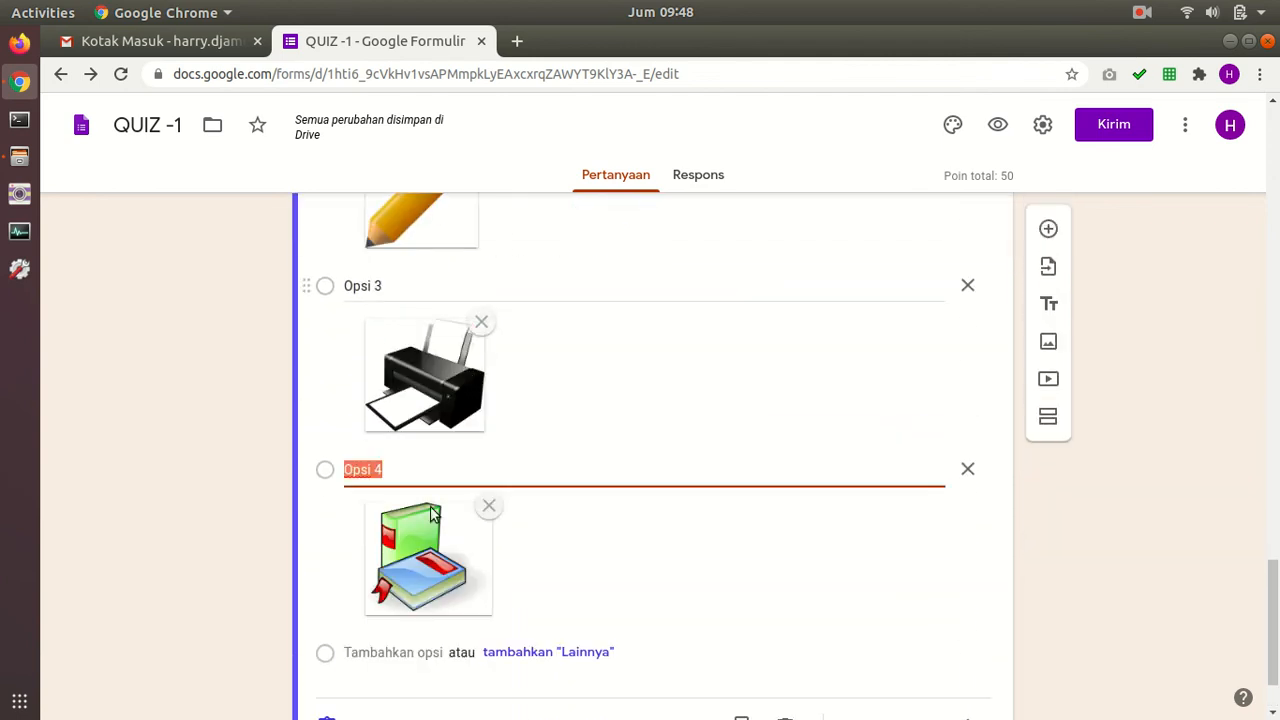
Step: Key the pencil option (Opsi 2) correct for 25 points and make the question required
left_click(388, 627)
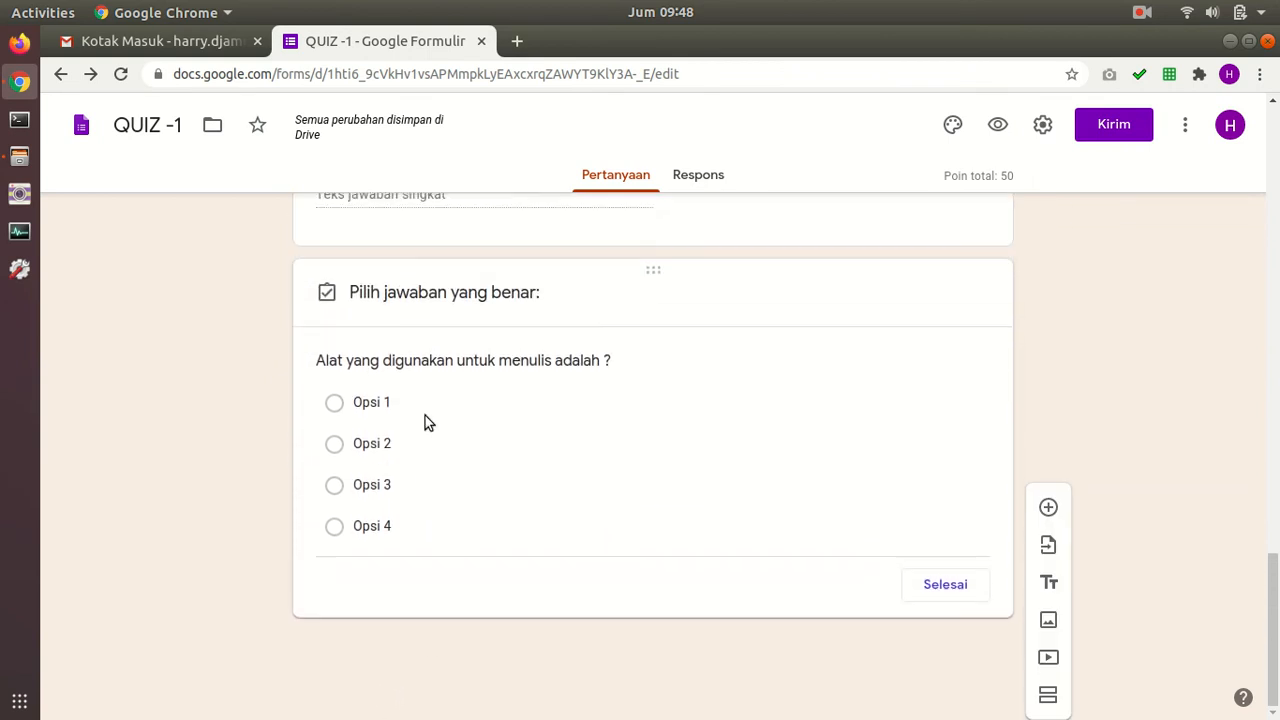
scroll(533, 398, "down", 2)
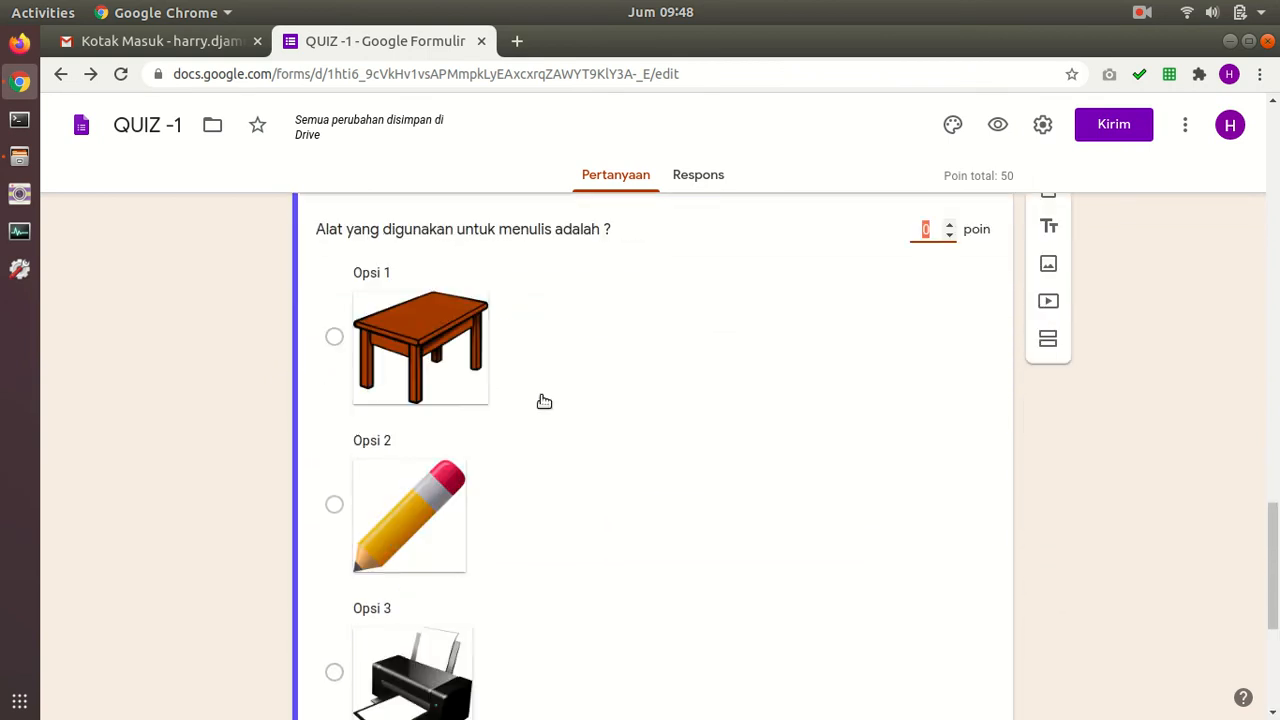
left_click(336, 484)
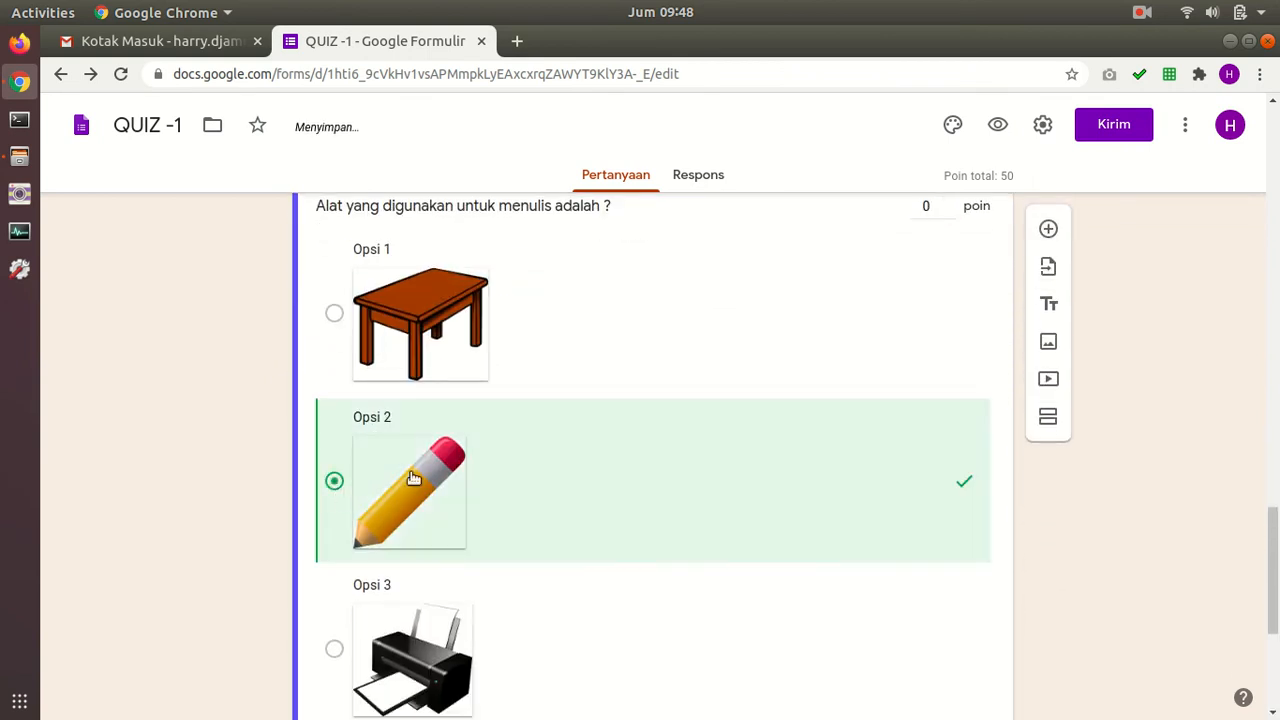
type("25")
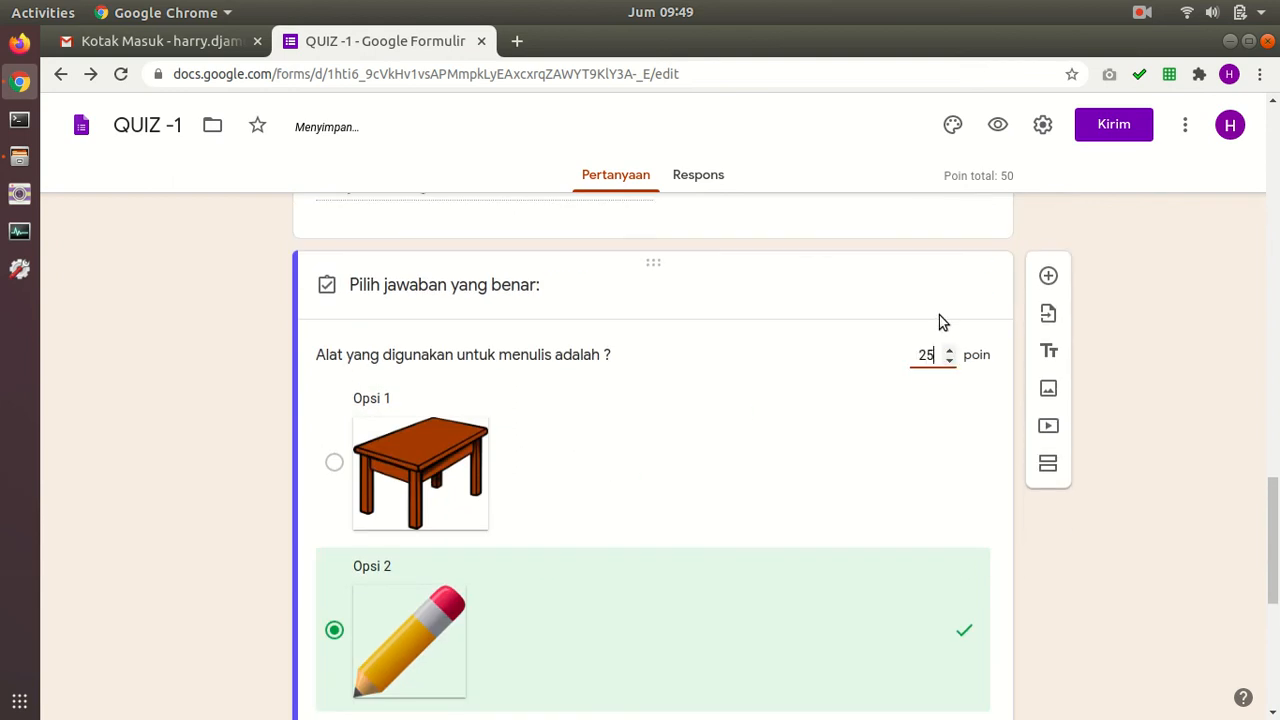
scroll(940, 343, "down", 5)
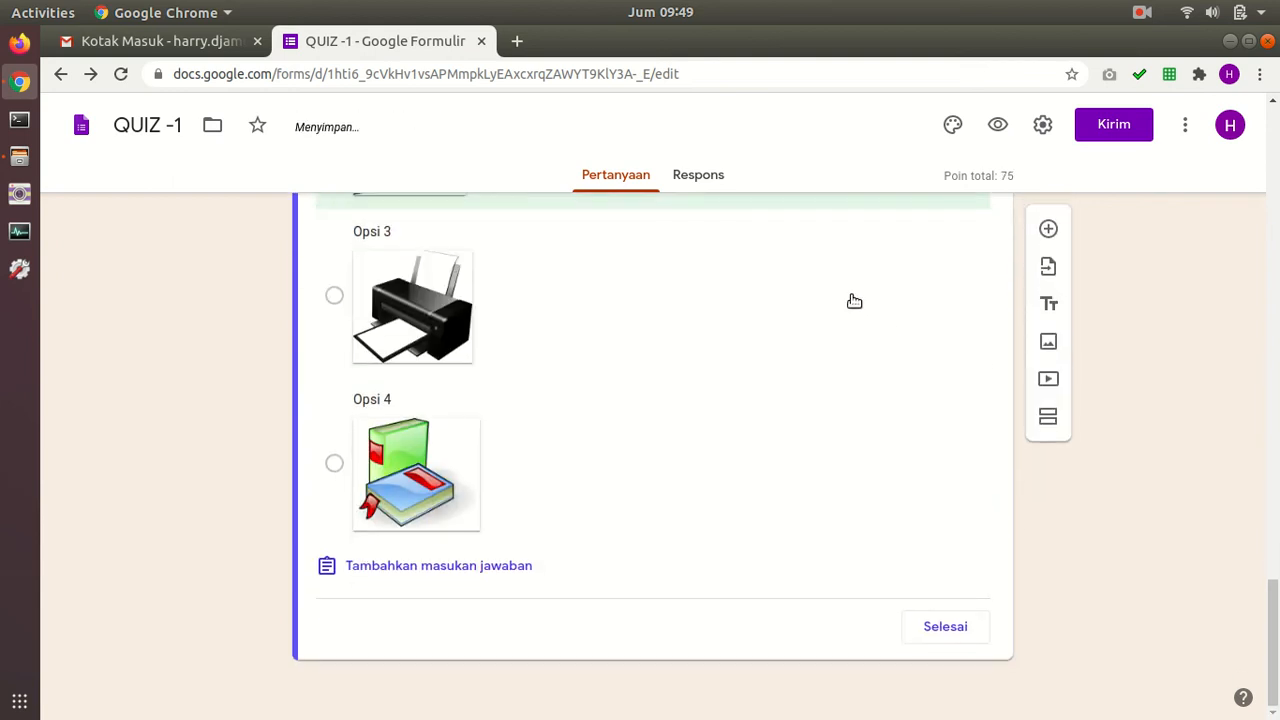
left_click(966, 628)
scroll(960, 590, "down", 7)
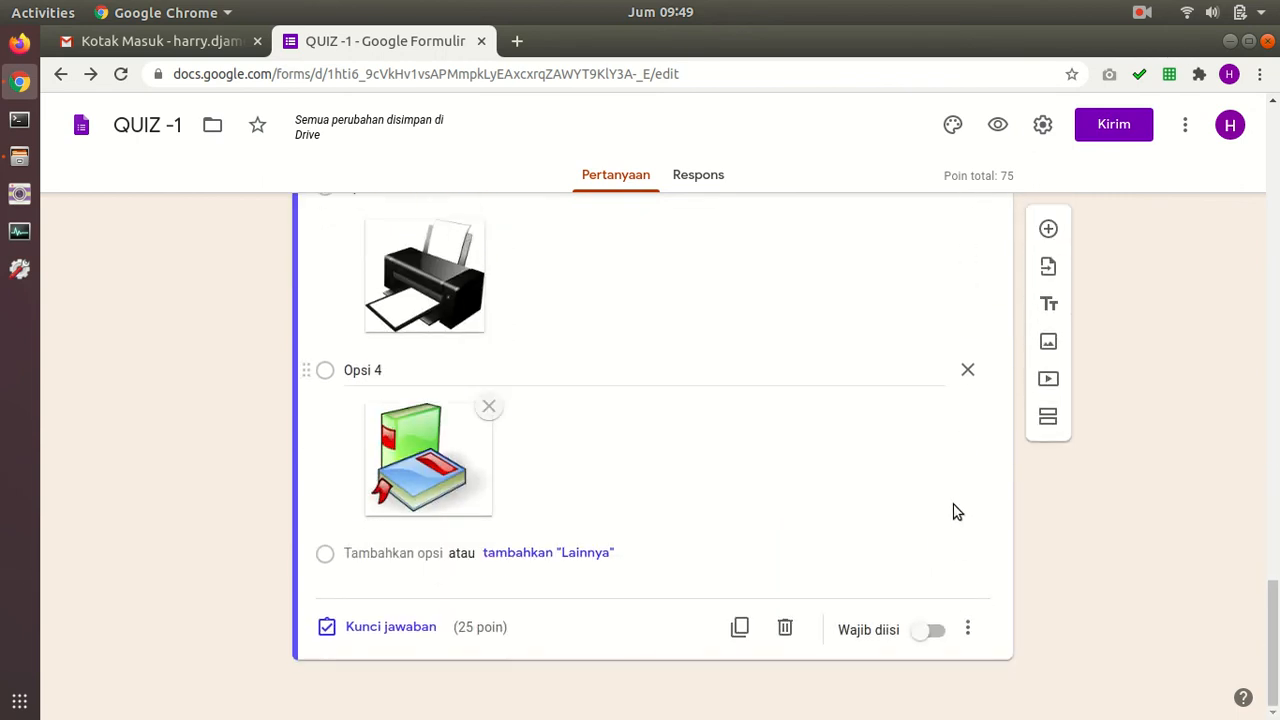
left_click(940, 636)
scroll(962, 592, "up", 5)
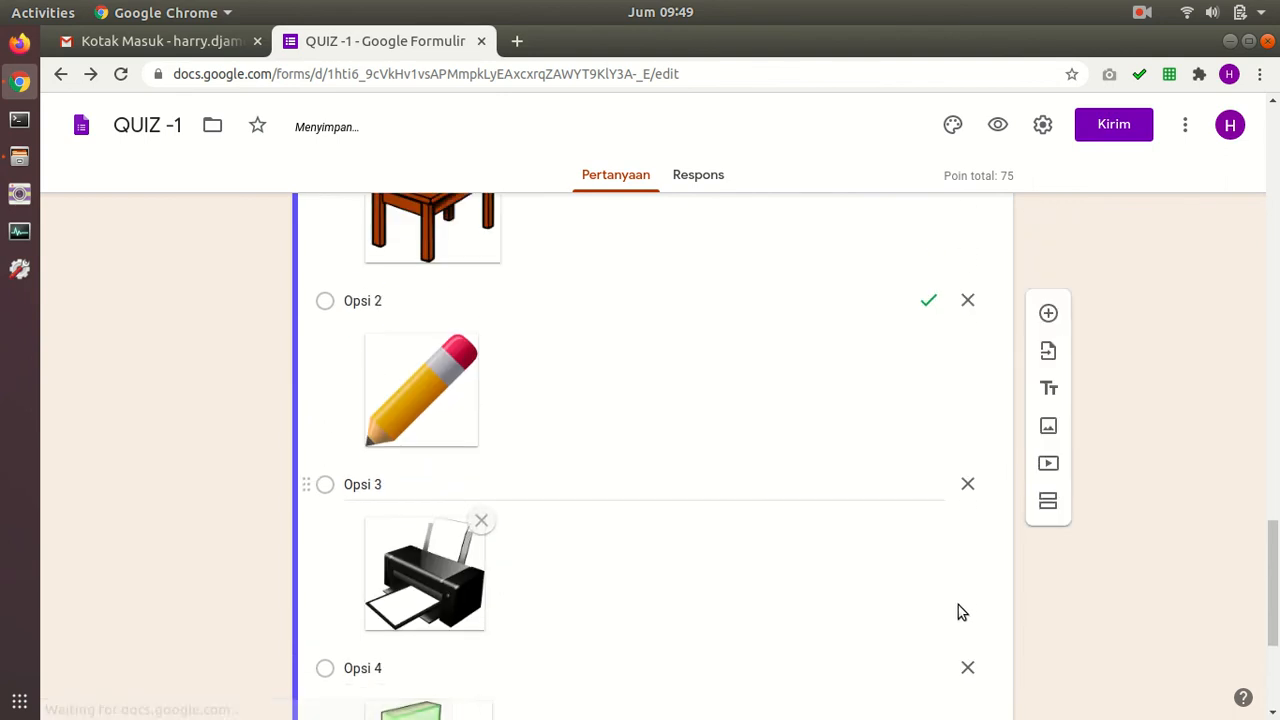
scroll(902, 600, "down", 3)
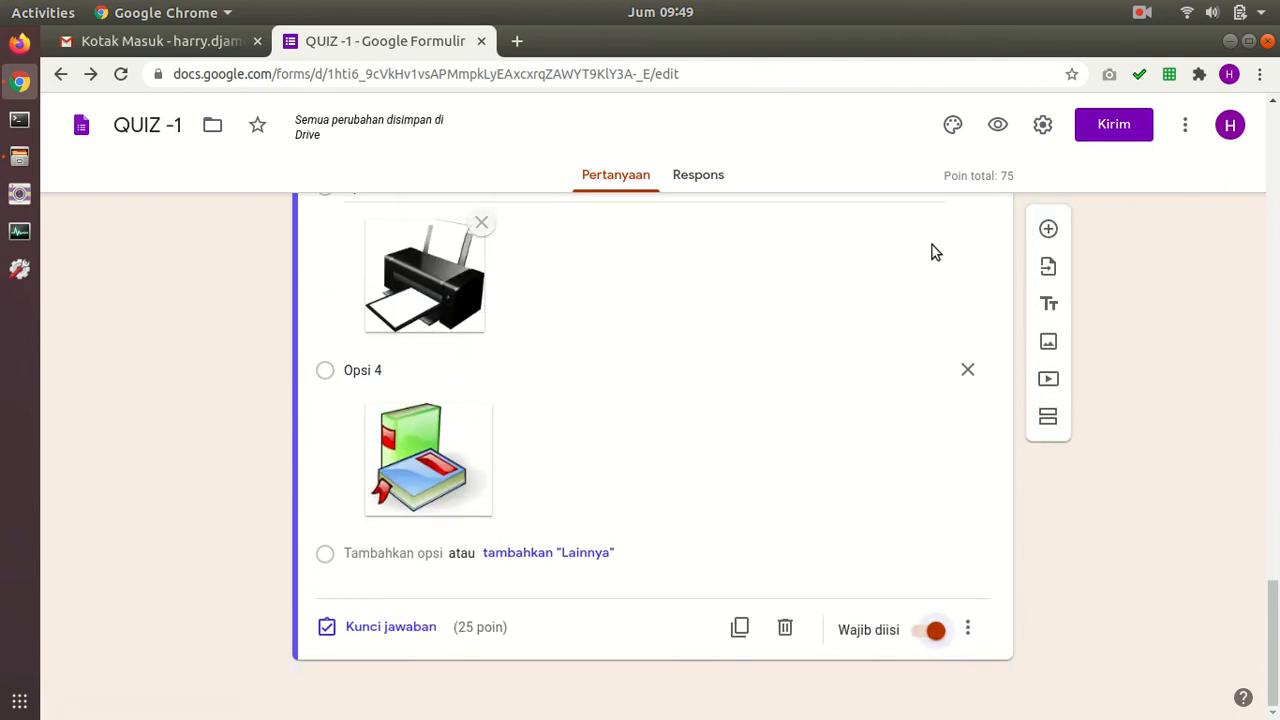
scroll(955, 413, "up", 7)
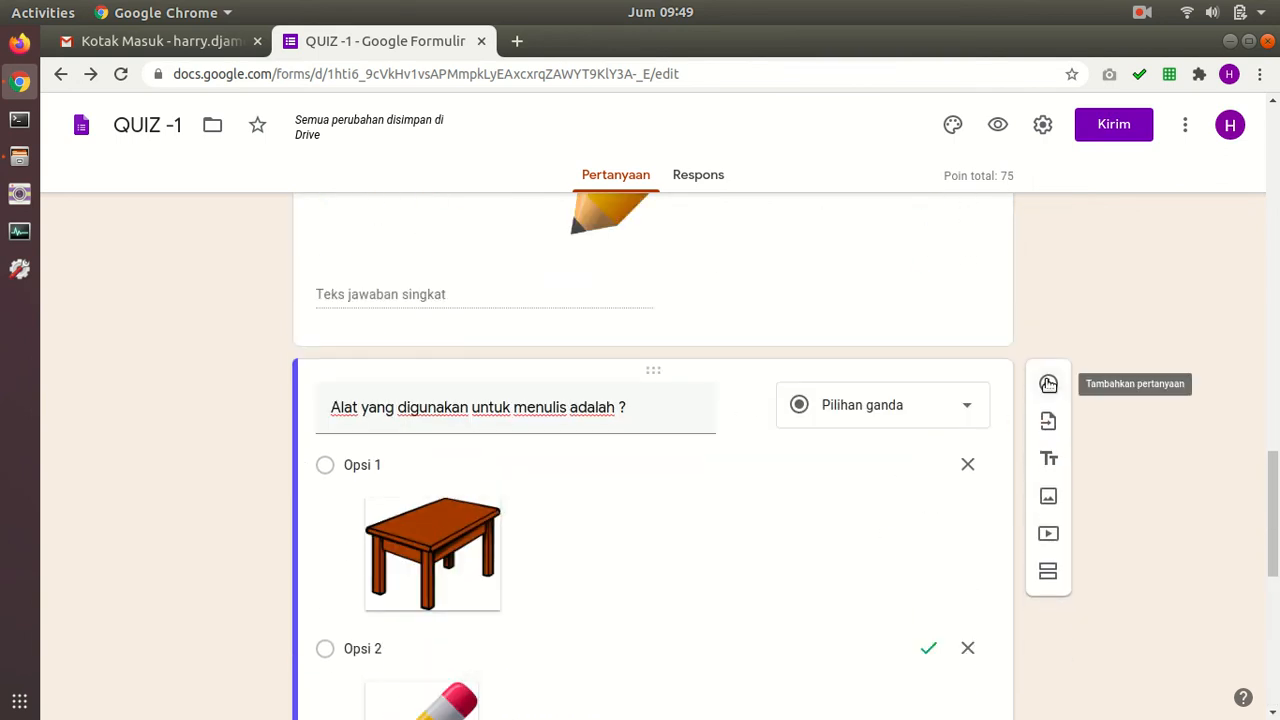
Step: Add a paragraph question titled 'Buatlah keterangan atau penjelasan tentang fungsi benda di bawah ini.'
left_click(1048, 384)
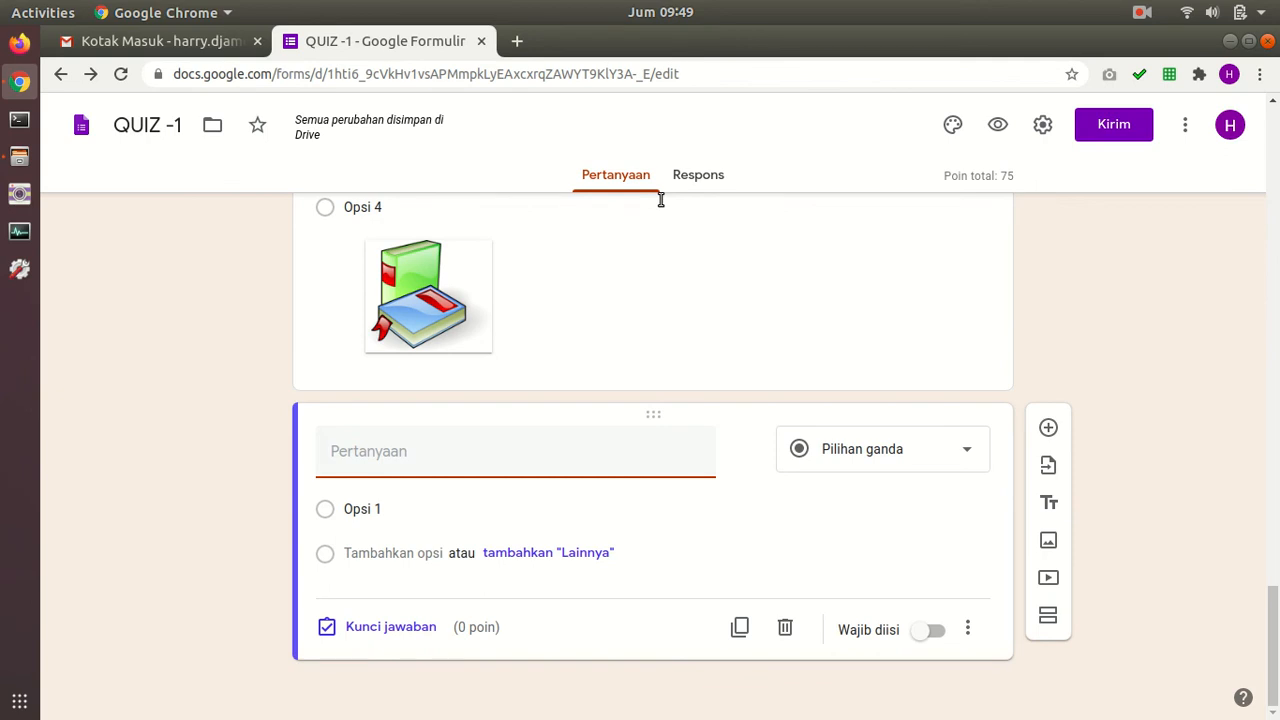
type("B")
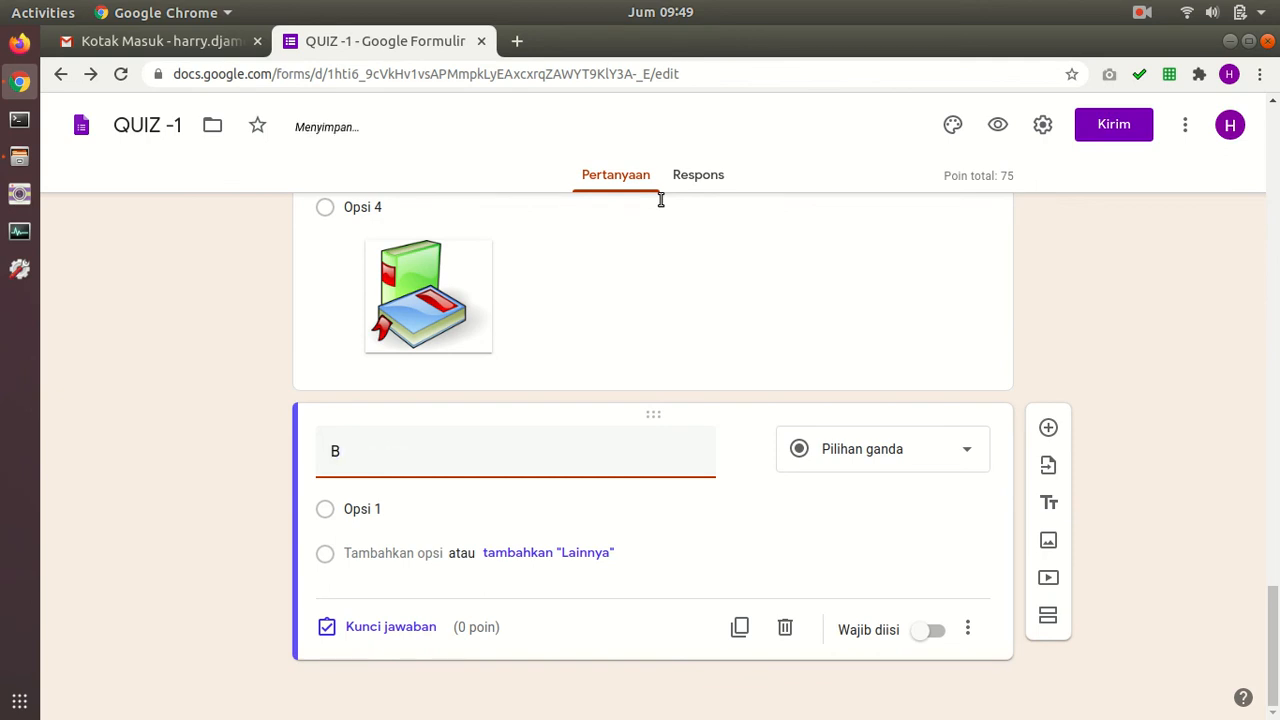
type("uatla")
type("h keterangan ")
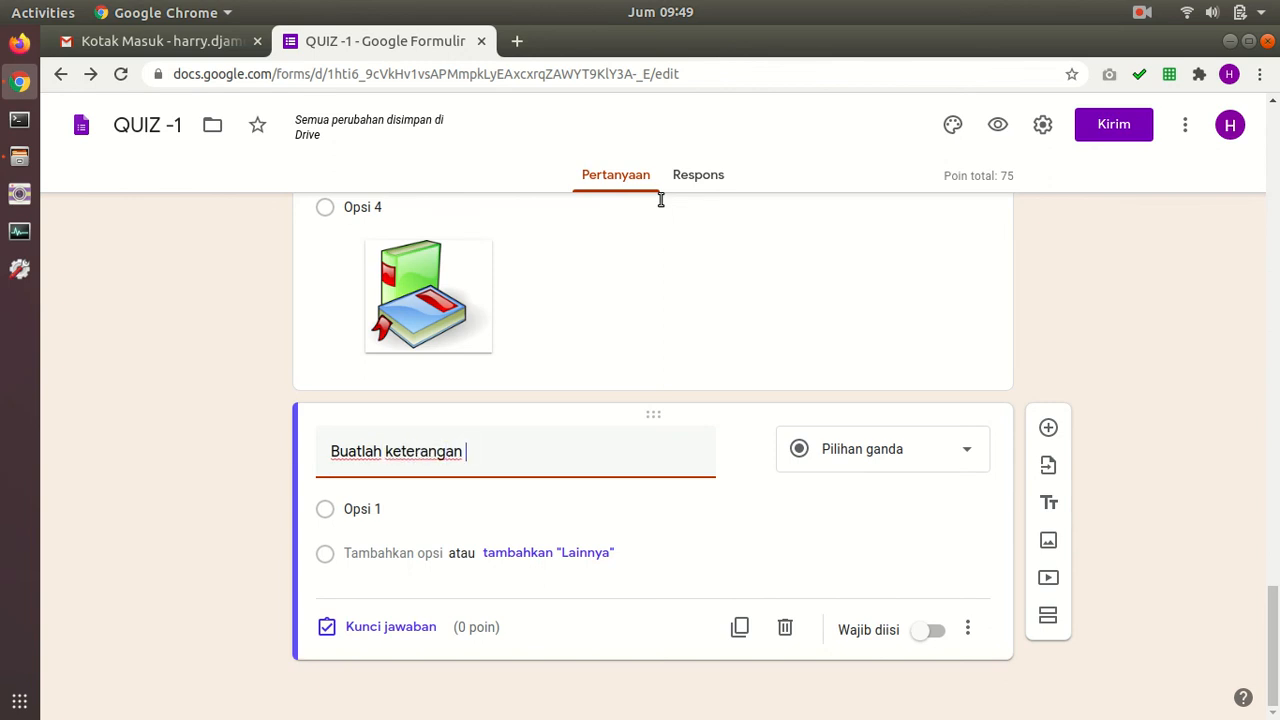
type("si")
key("BackSpace")
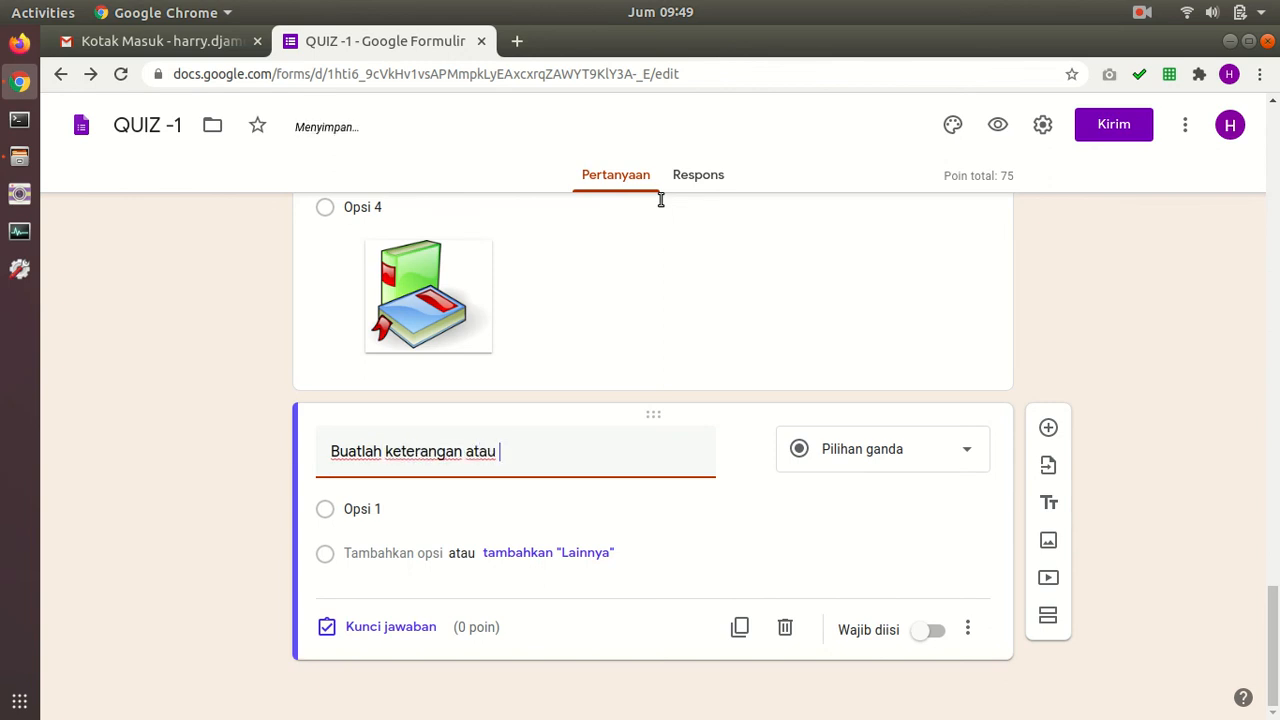
type("an tentang fungsi benda di bawah ini.")
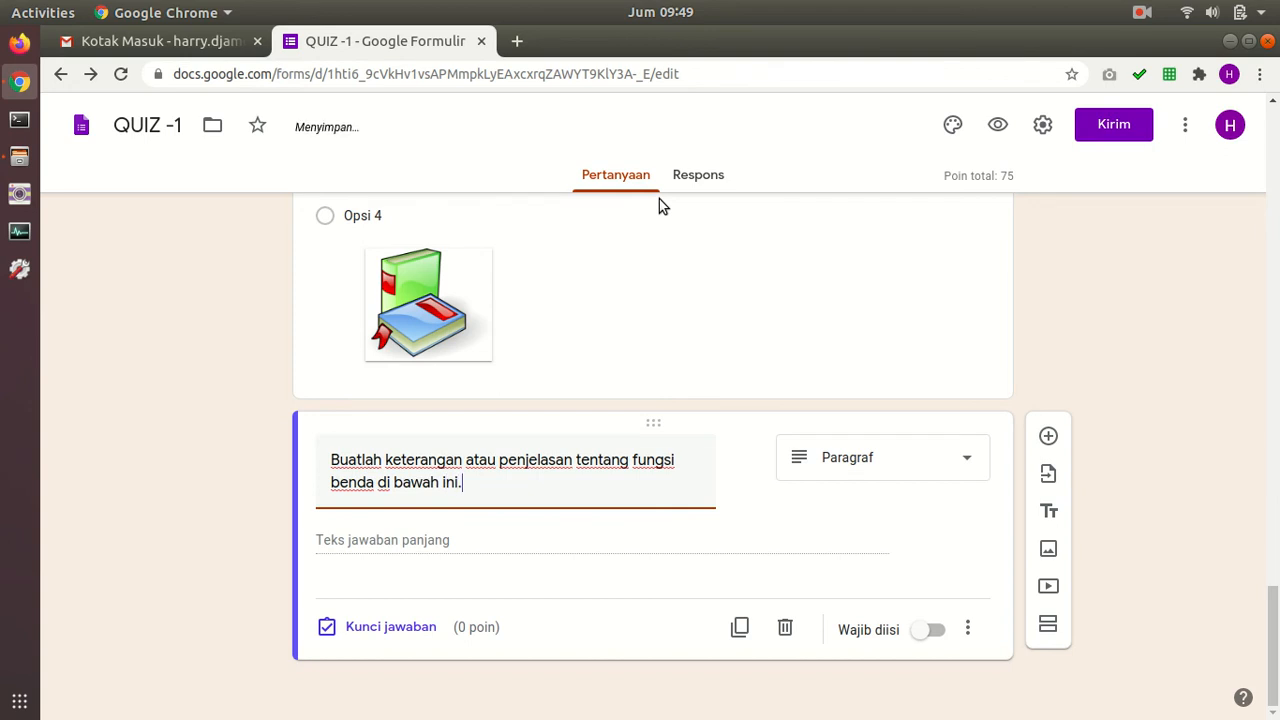
Step: Upload pencil-190586_1280.png into the new question and make it a Paragraf question
left_click(746, 452)
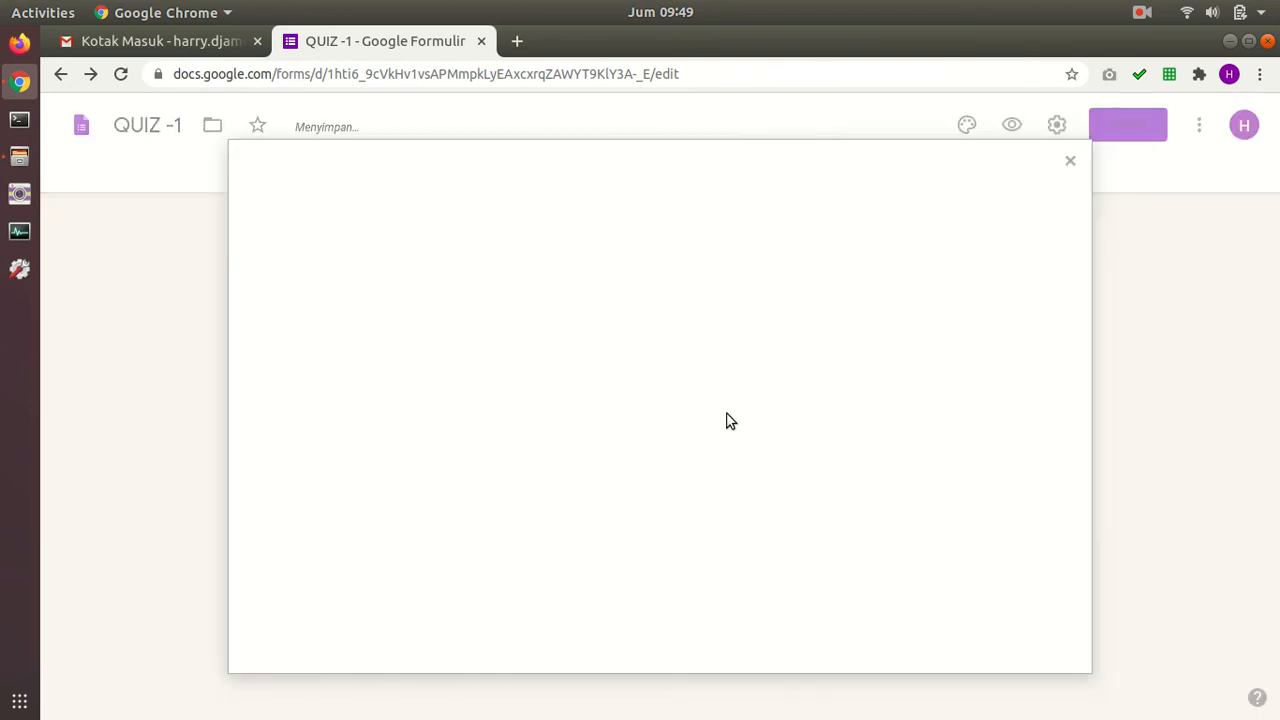
left_click(672, 520)
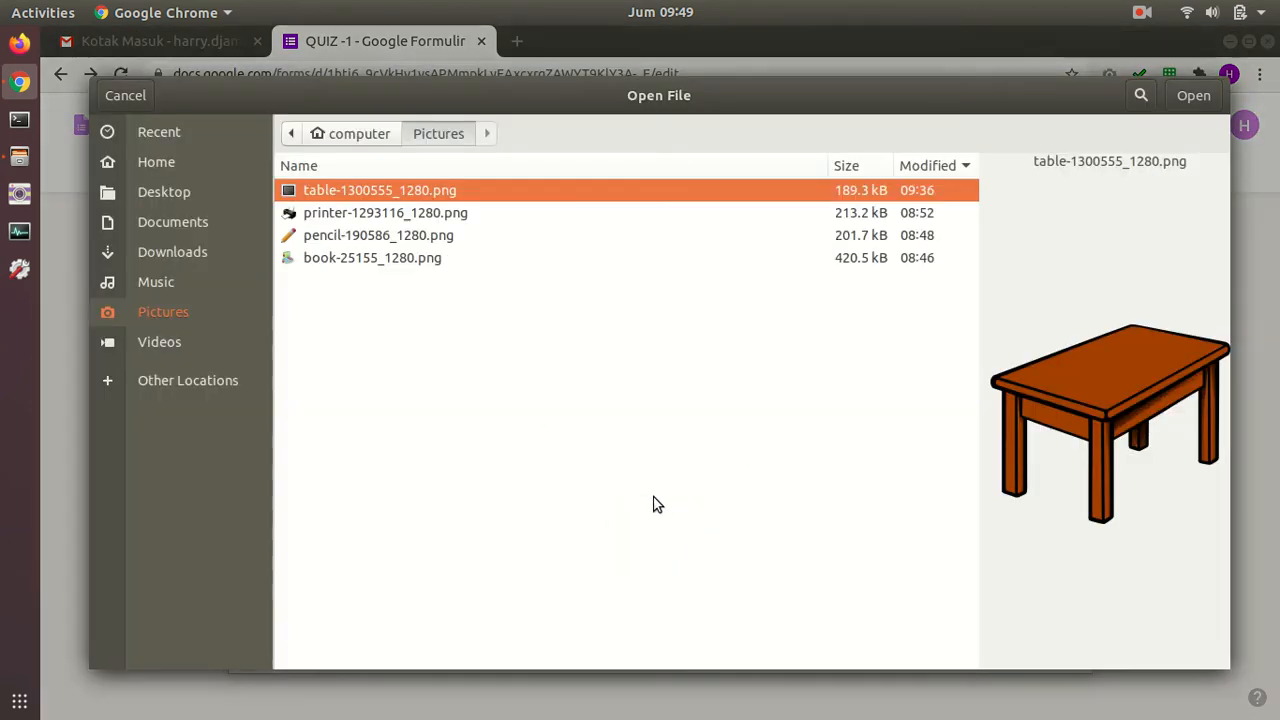
left_click(400, 237)
left_click(1193, 96)
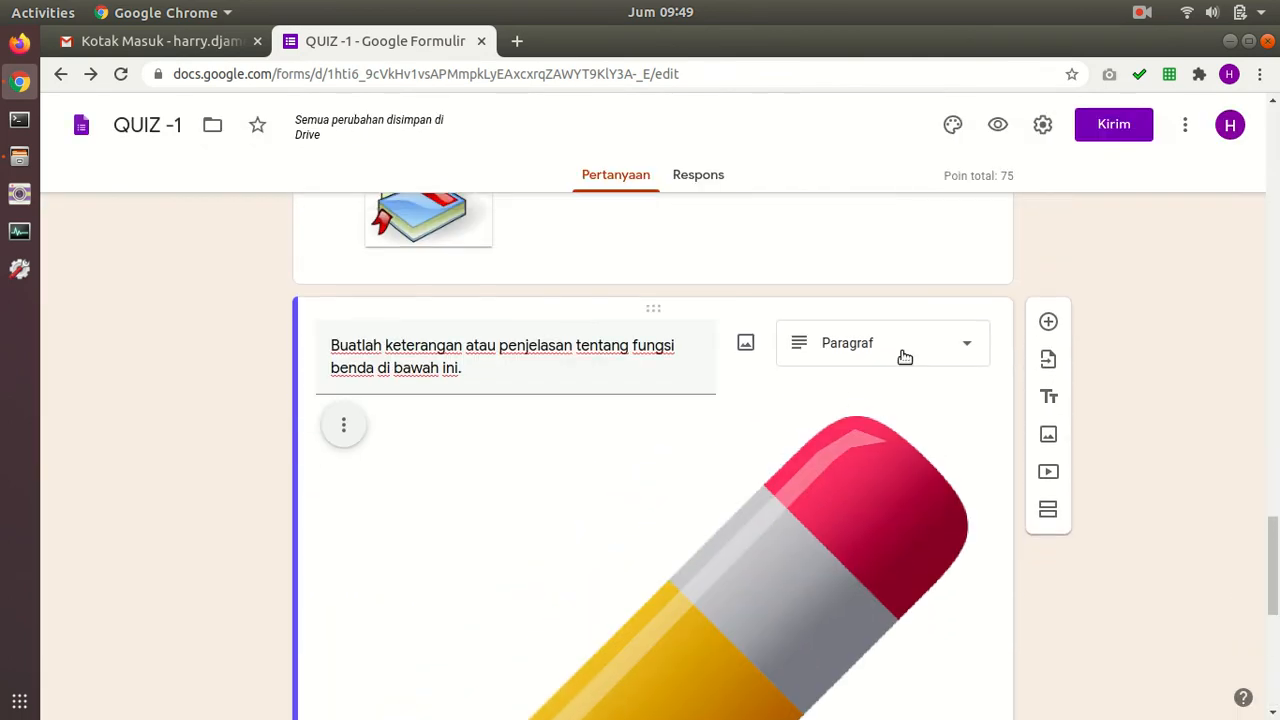
left_click(898, 342)
left_click(868, 192)
Step: Shrink the pencil picture, align it Rata tengah, and bring up the Kunci jawaban panel
scroll(793, 408, "down", 5)
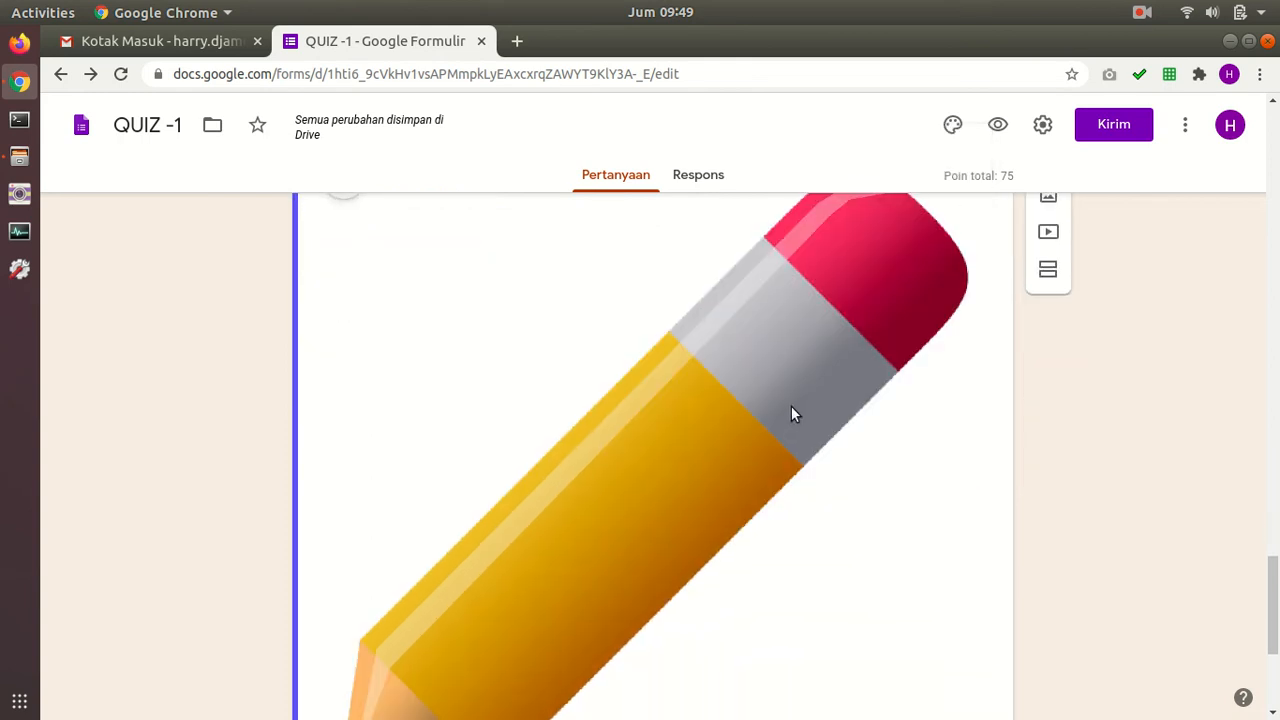
mouse_move(966, 553)
left_mouse_down()
mouse_move(809, 466)
mouse_move(591, 258)
mouse_move(600, 245)
left_mouse_up()
mouse_move(645, 677)
left_mouse_down()
mouse_move(540, 537)
mouse_move(532, 564)
left_mouse_up()
left_click(568, 391)
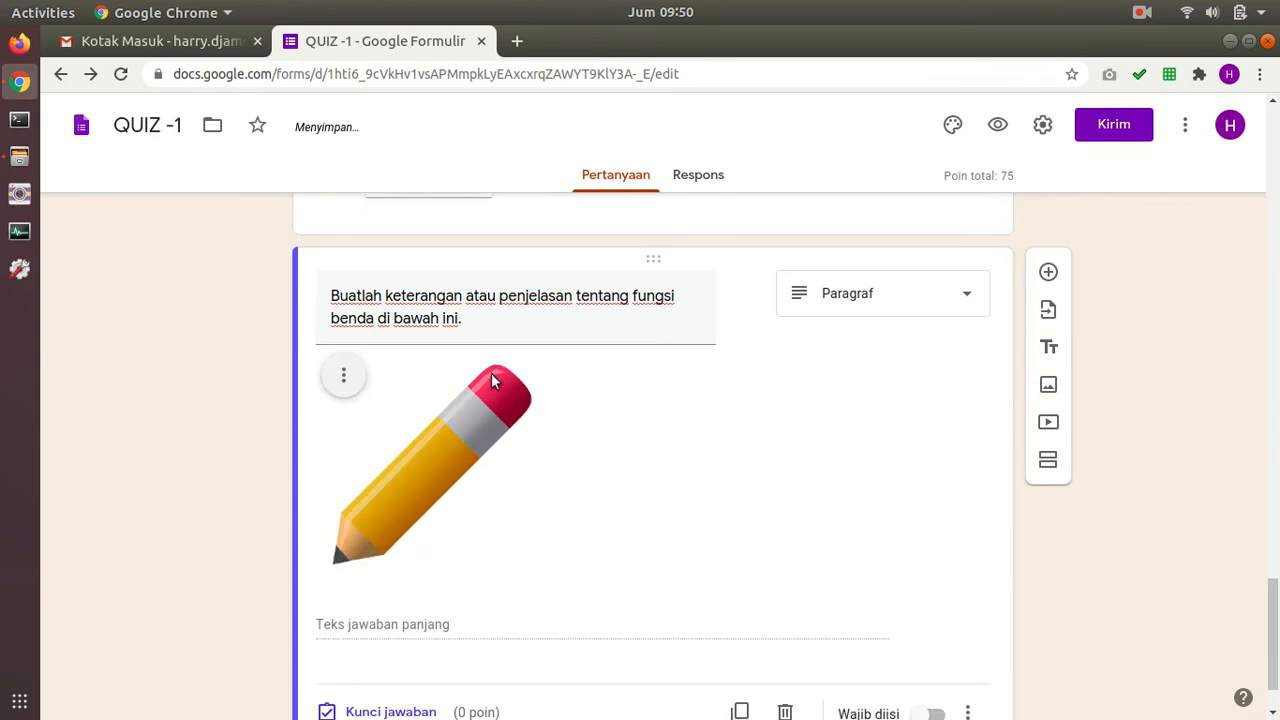
left_click(343, 376)
left_click(283, 438)
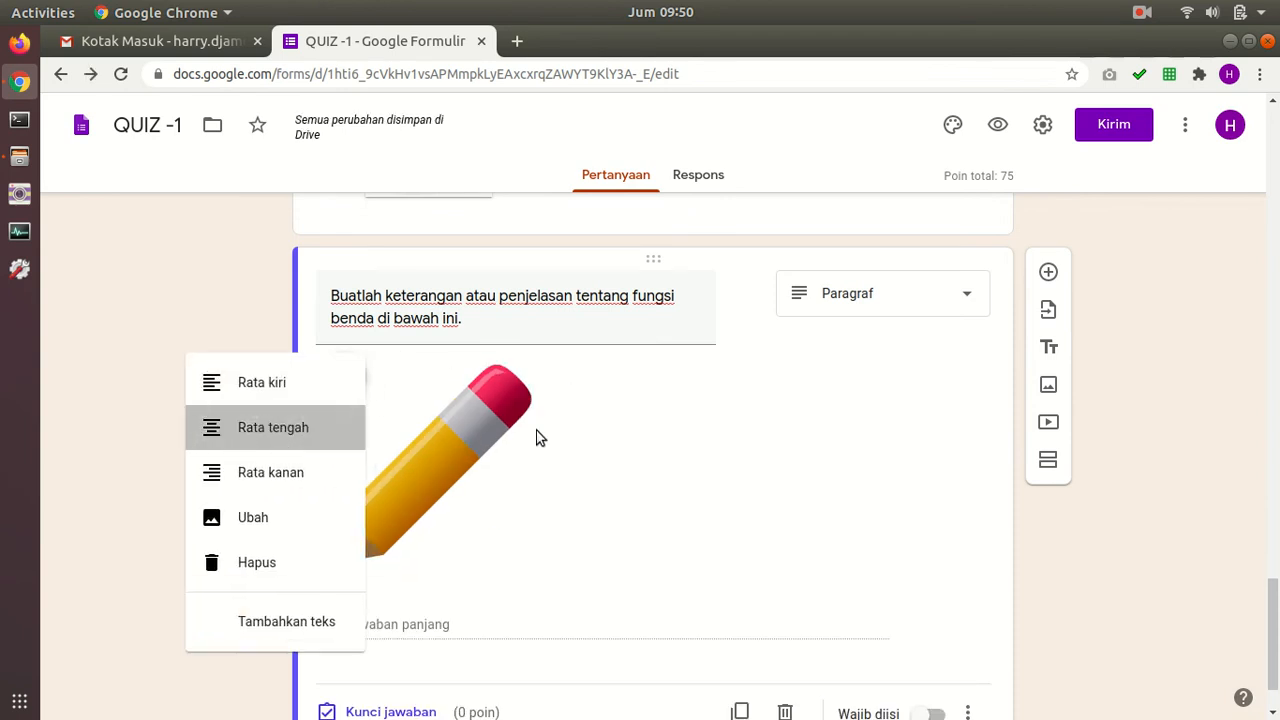
scroll(396, 487, "down", 2)
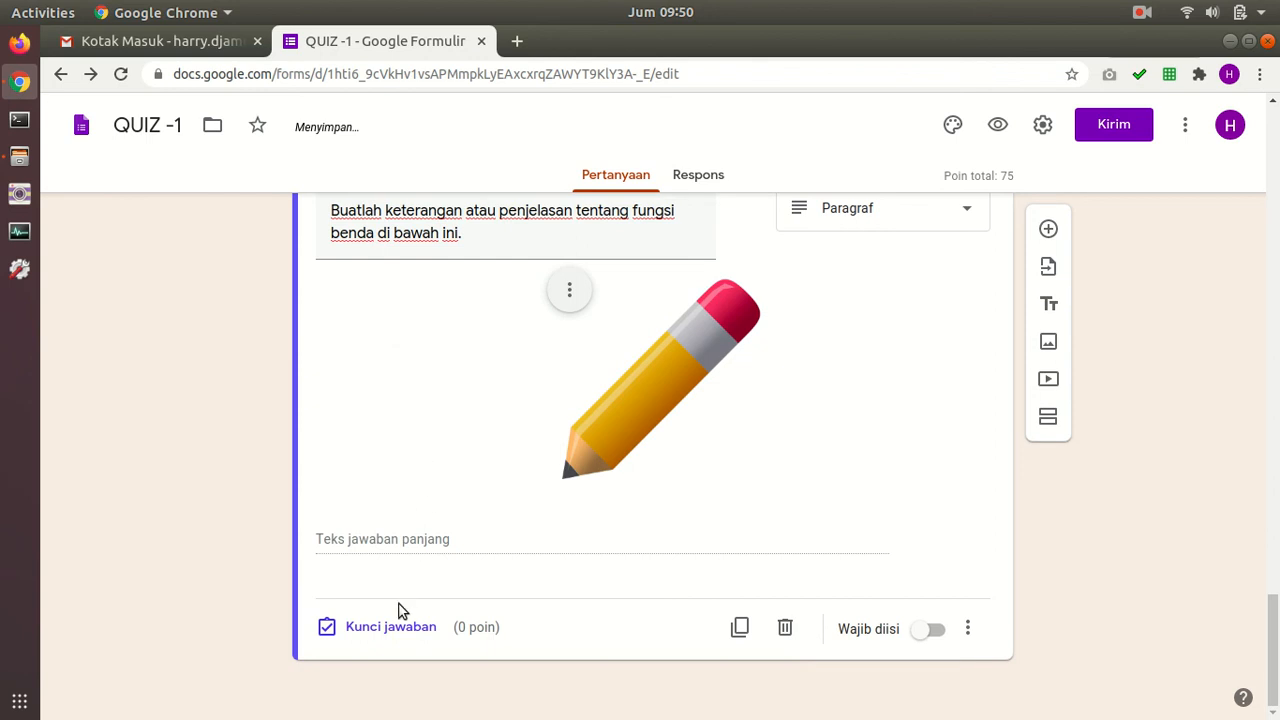
left_click(394, 625)
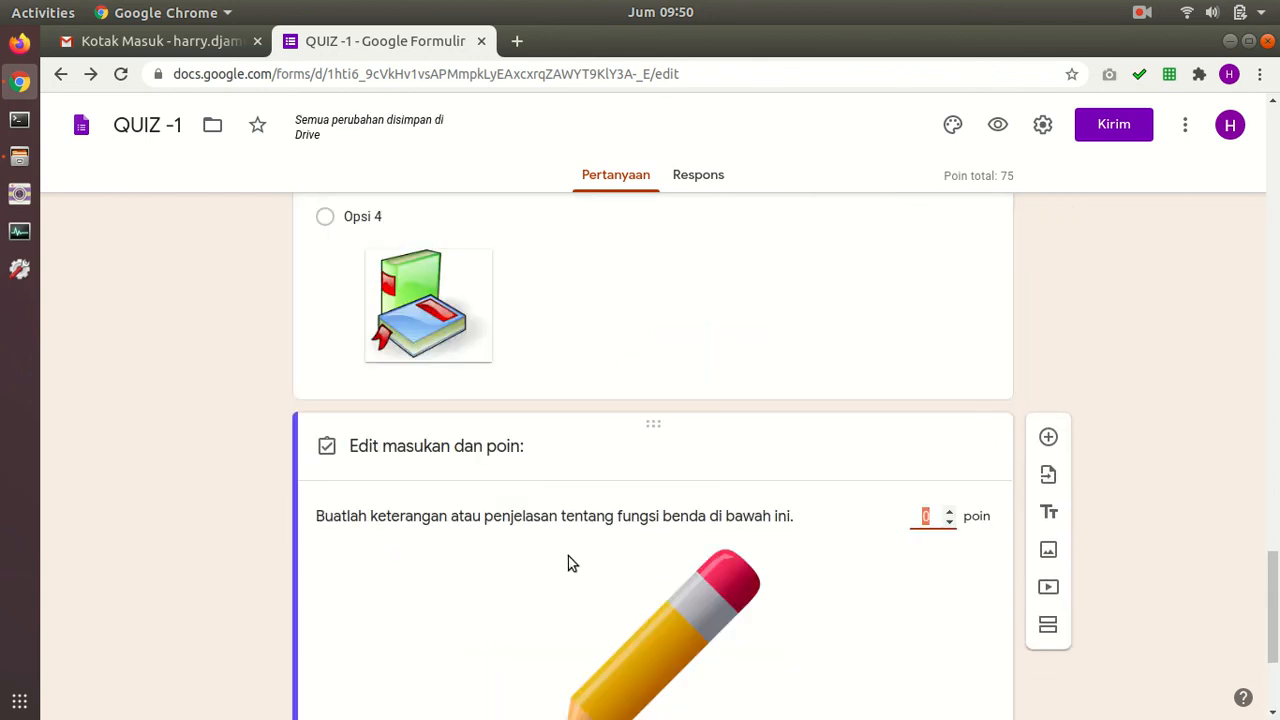
Step: Give the pencil paragraph question 25 points in its answer key
scroll(571, 563, "down", 2)
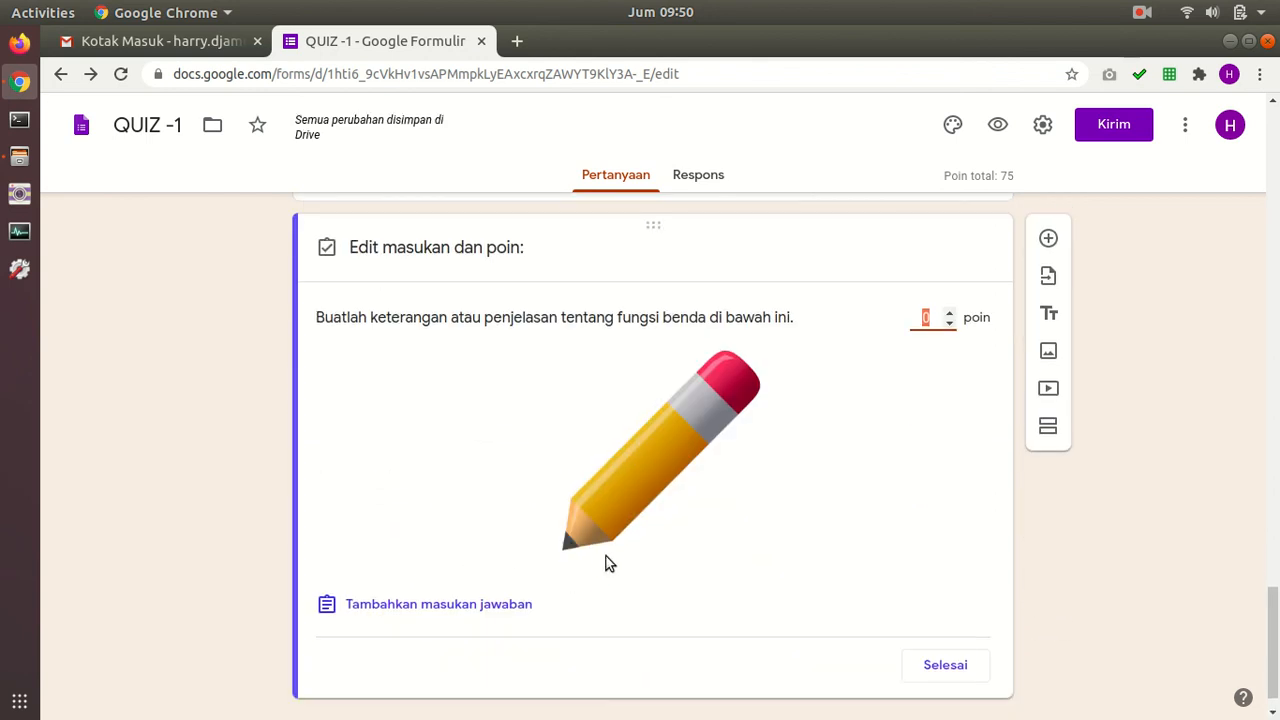
type("25")
left_click(946, 667)
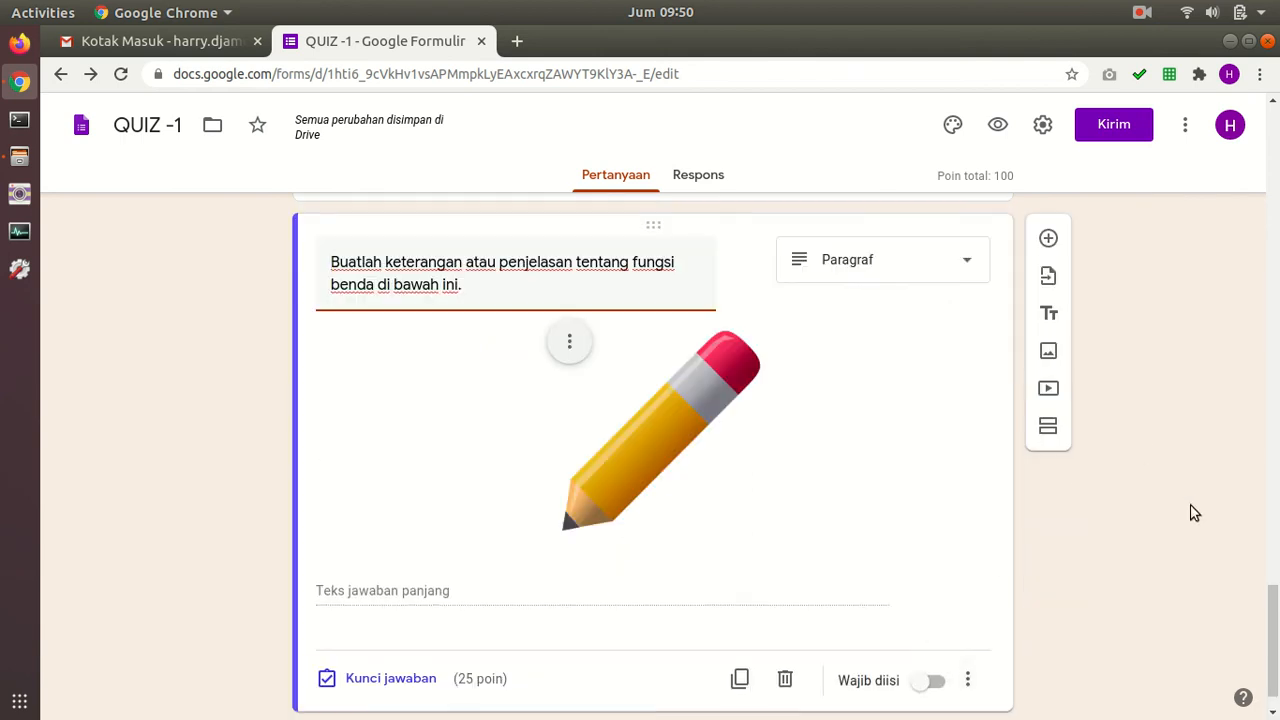
Step: Make the pencil paragraph question required and review the writing-tool question
scroll(1275, 632, "down", 1)
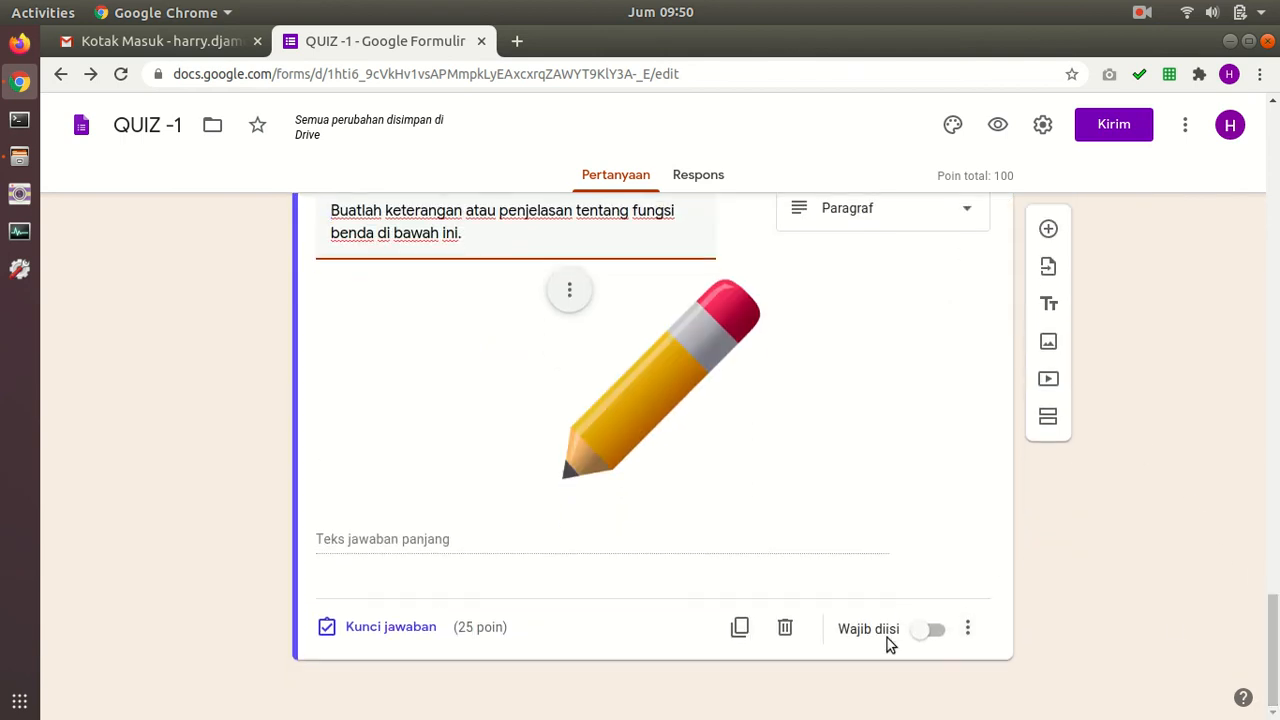
left_click(932, 630)
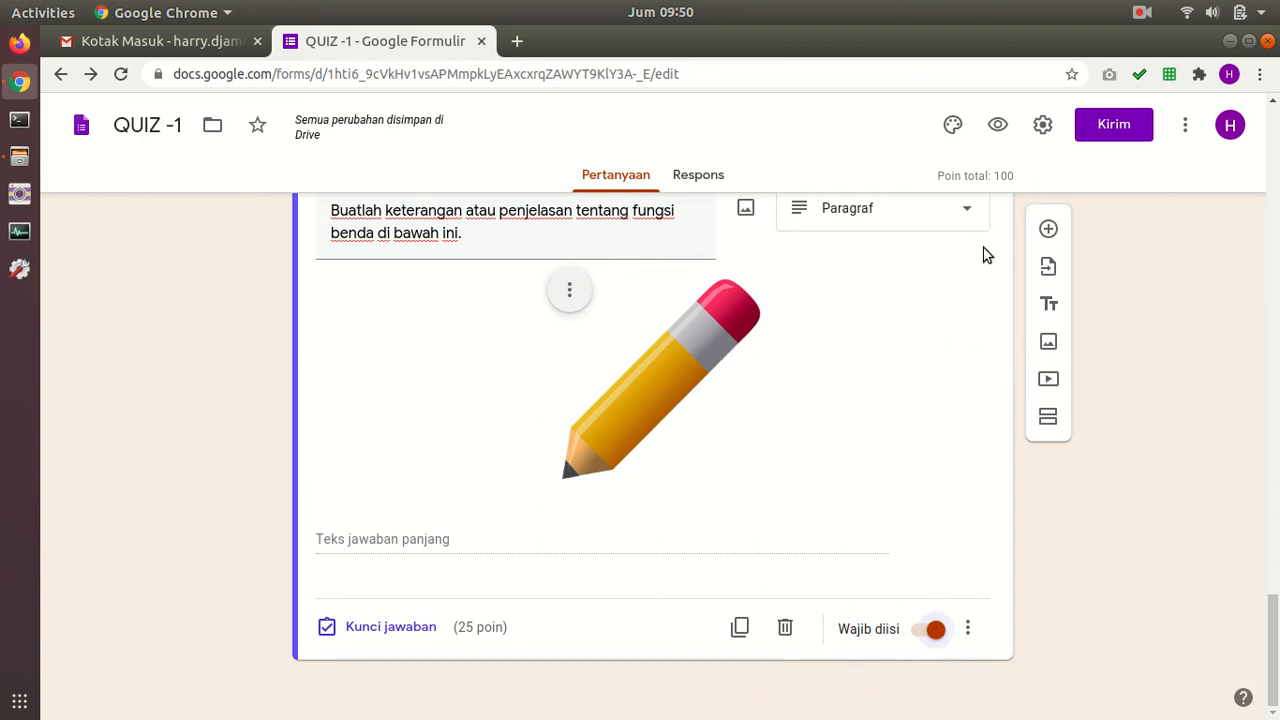
scroll(920, 580, "up", 20)
left_click(917, 540)
scroll(916, 526, "down", 10)
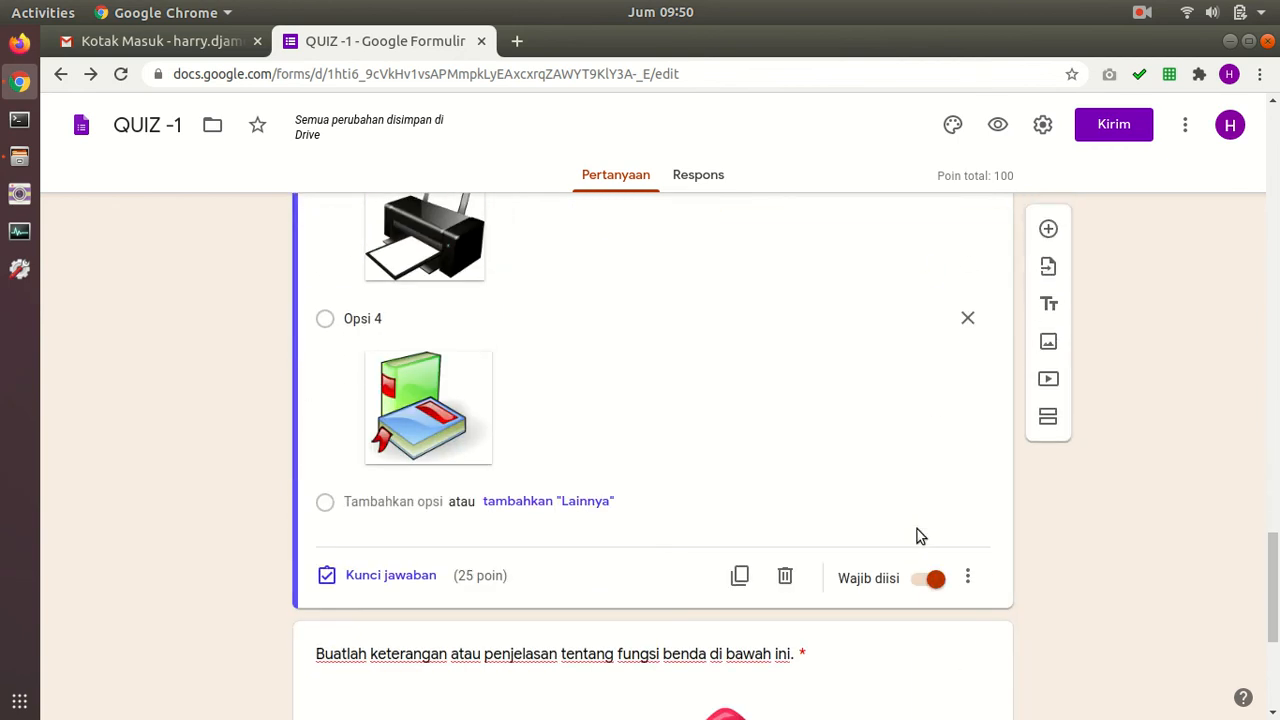
scroll(917, 540, "up", 10)
Step: Select the 1 + 1 question and bring up its ⋮ extra-options menu
left_click(885, 378)
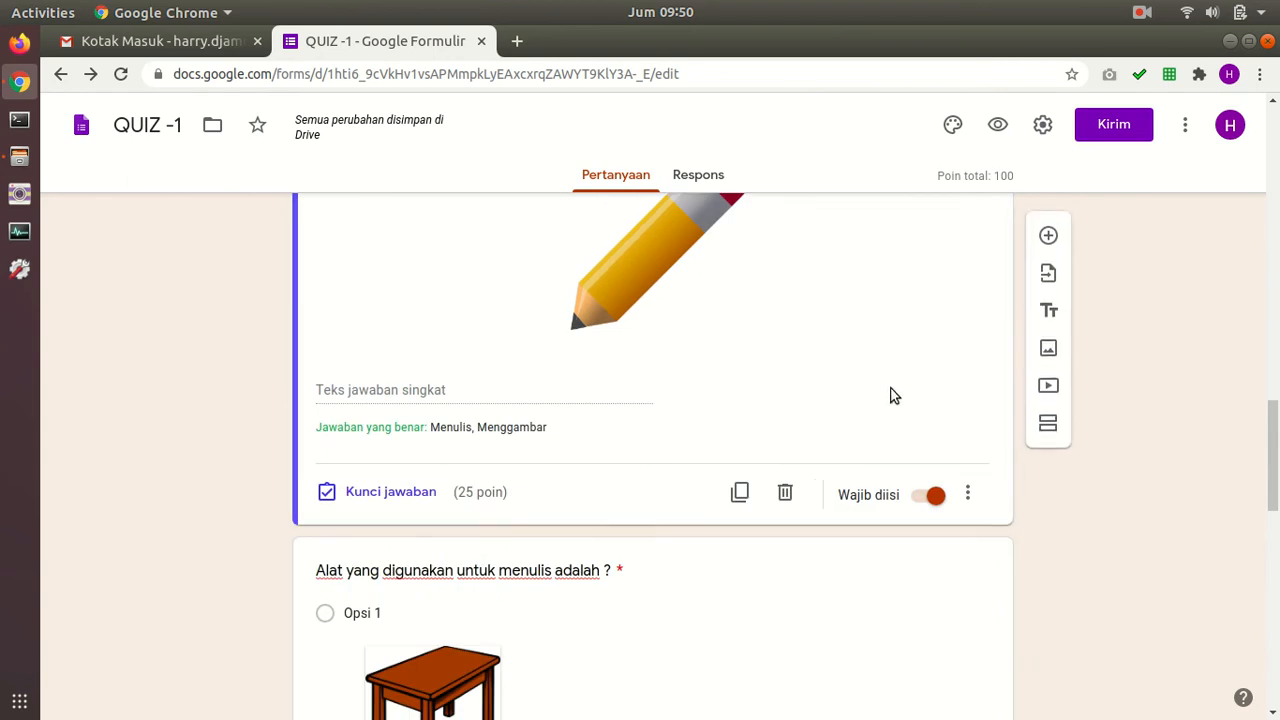
scroll(899, 420, "up", 5)
left_click(900, 446)
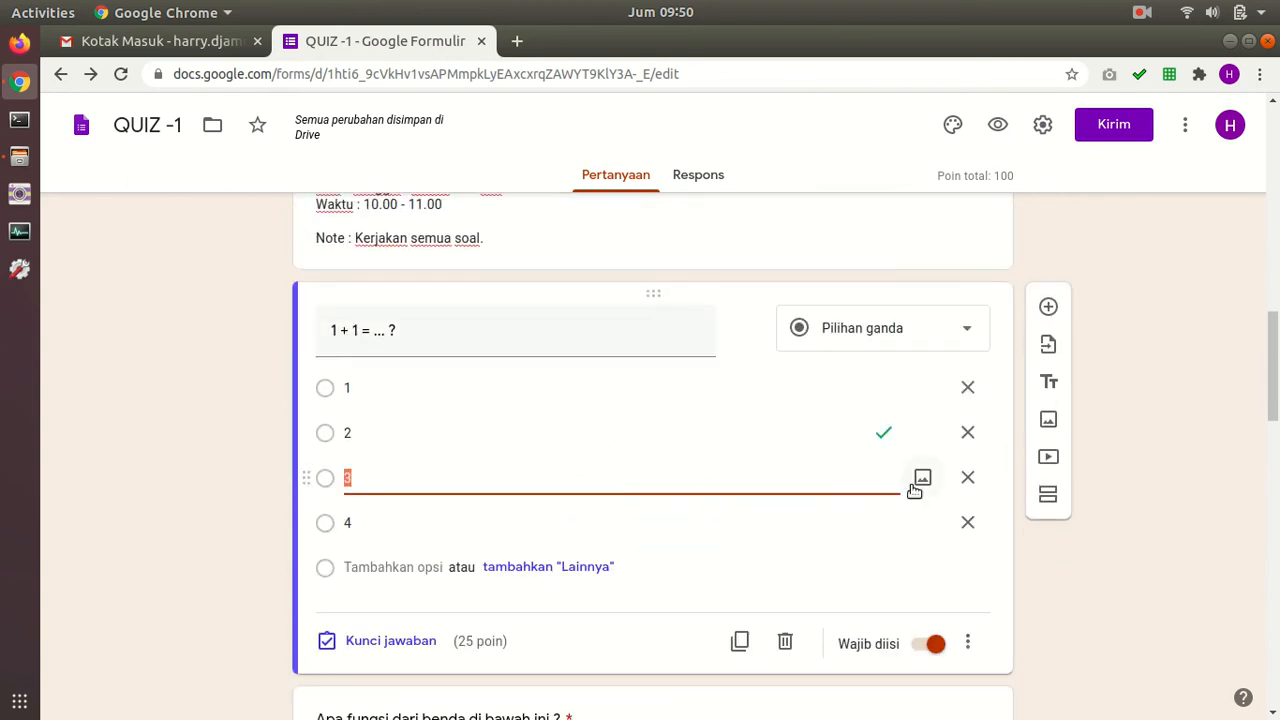
scroll(920, 488, "up", 1)
scroll(922, 489, "down", 3)
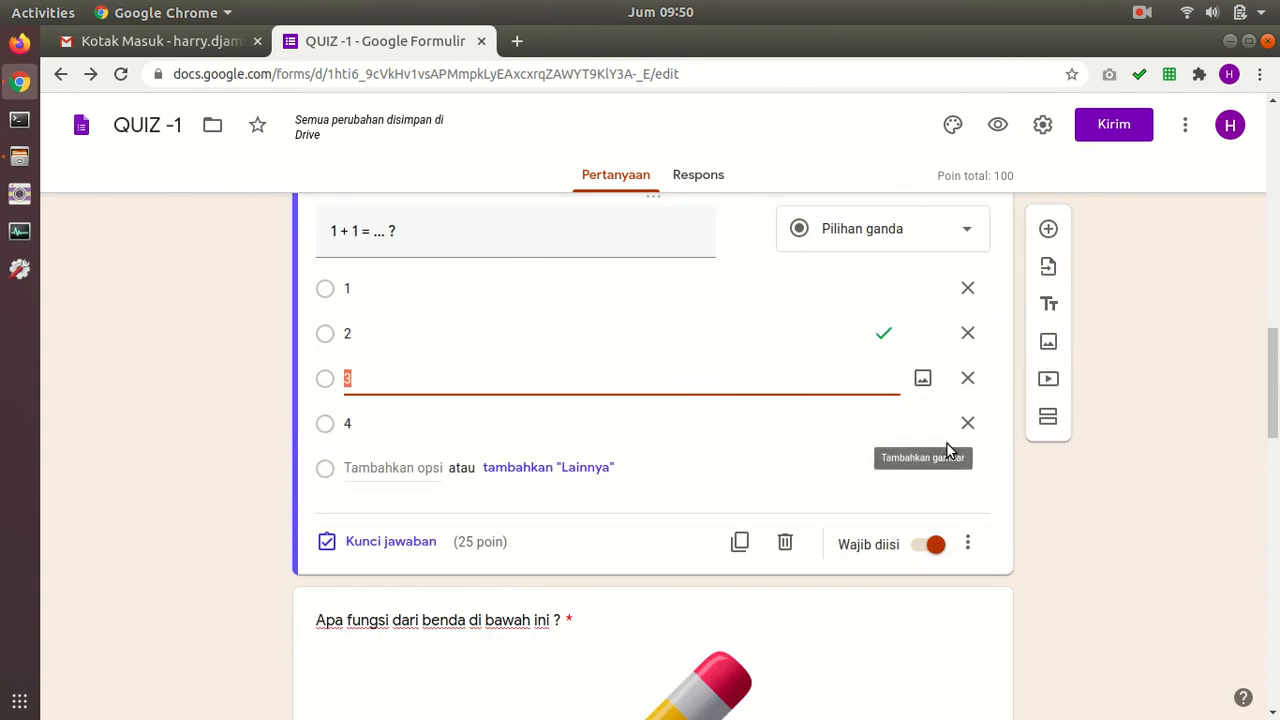
scroll(944, 450, "down", 2)
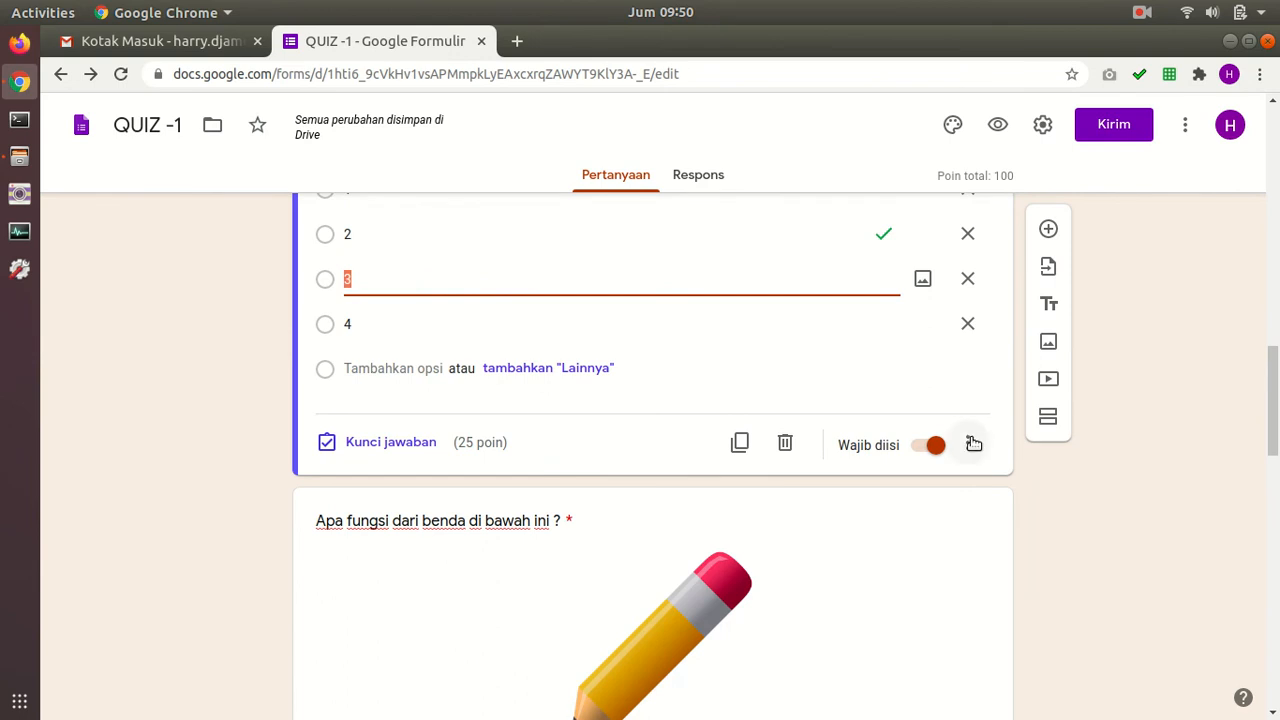
left_click(973, 443)
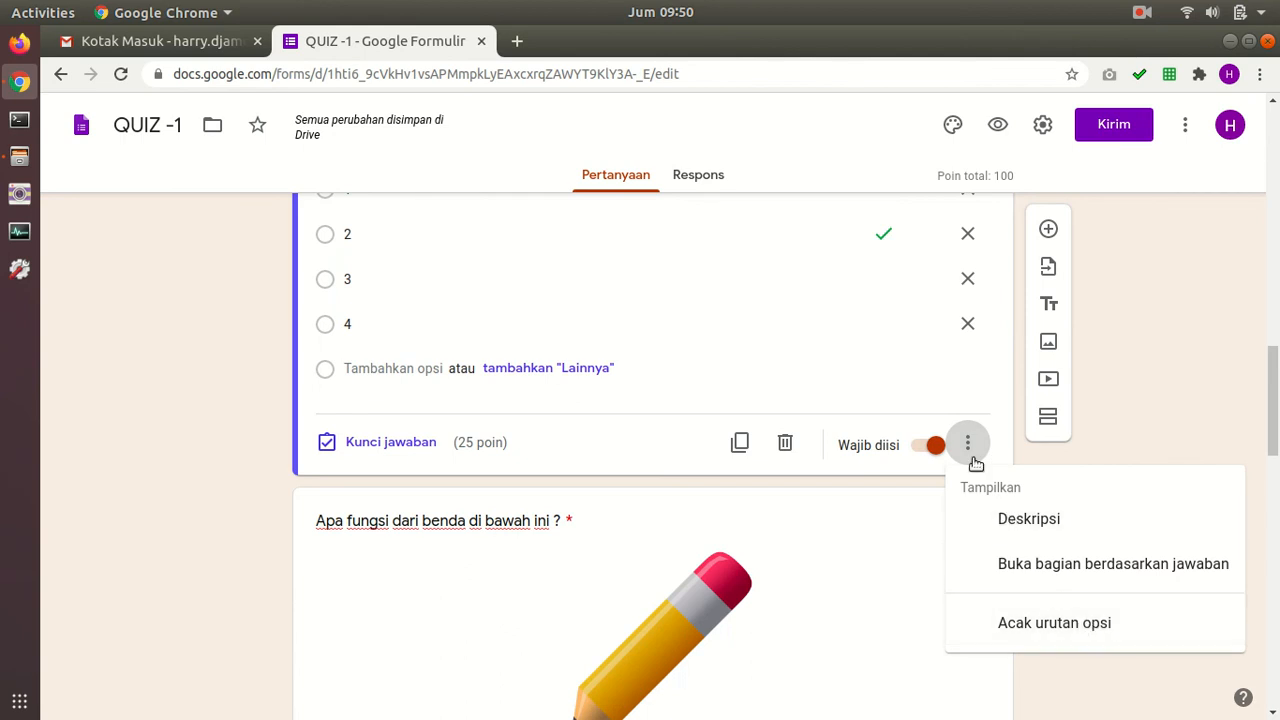
Step: Look over the Presentasi settings and cancel without changes
left_click(986, 414)
left_click(1042, 124)
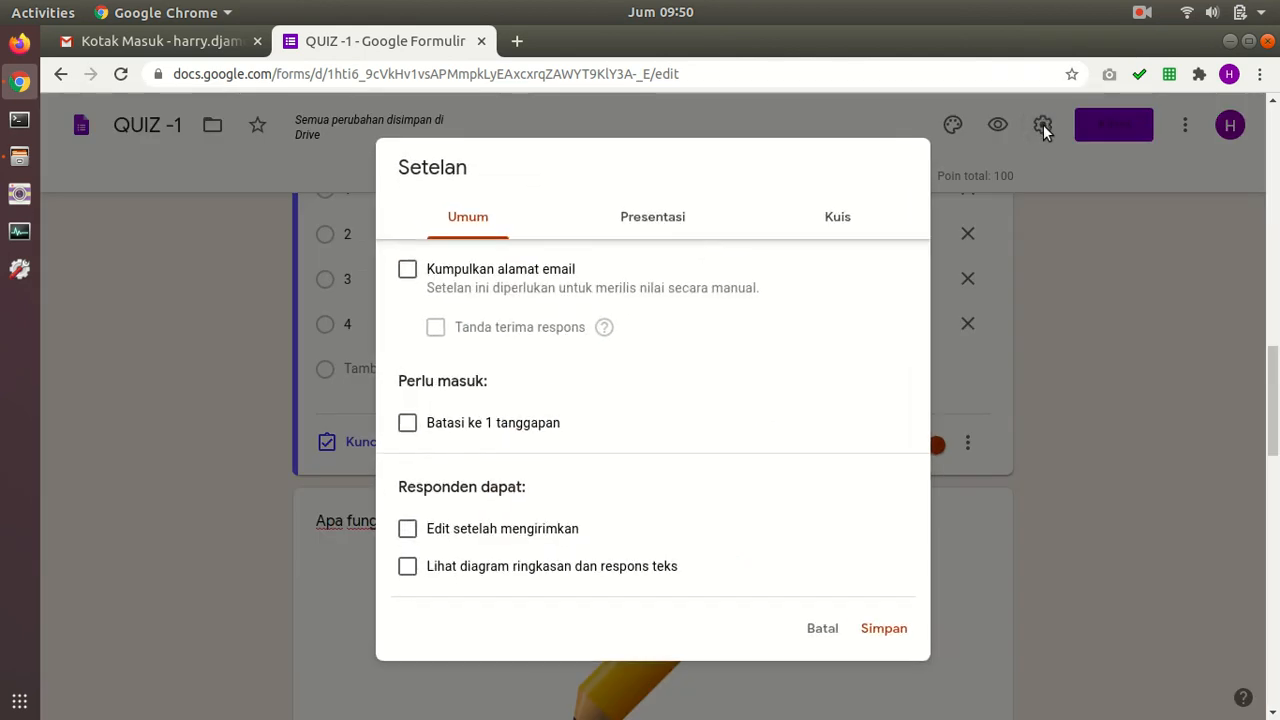
left_click(632, 210)
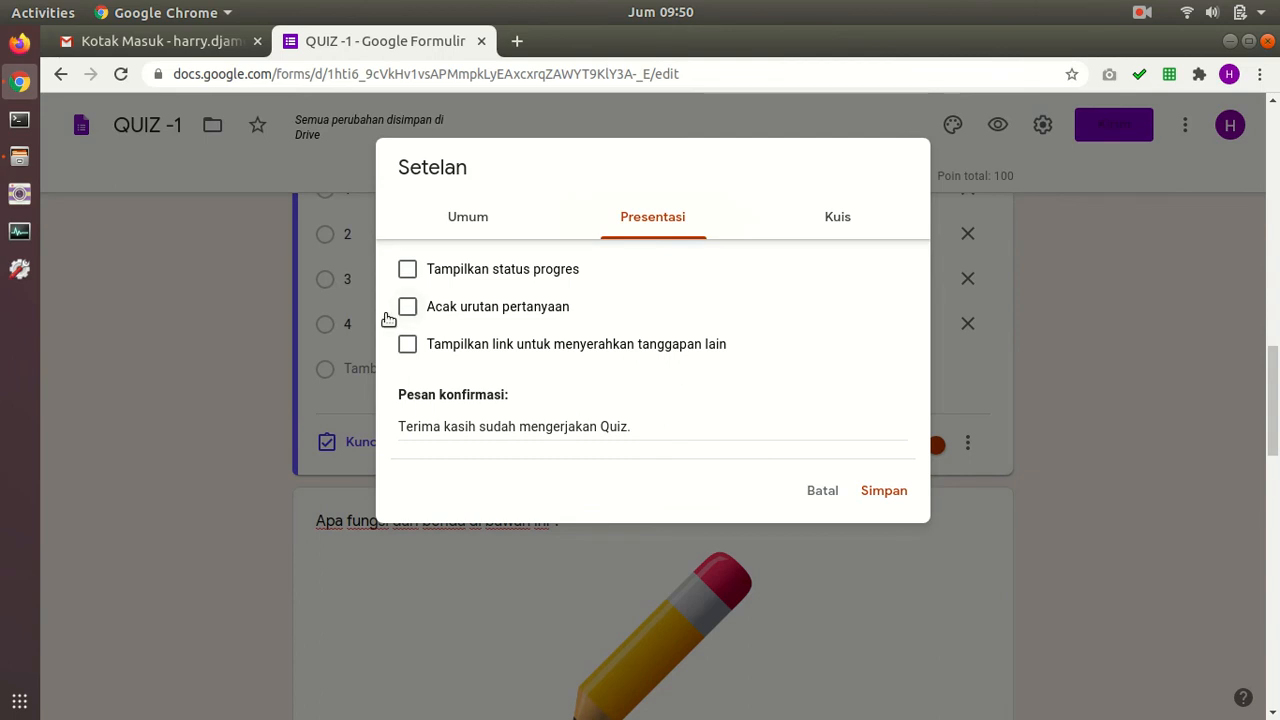
left_click(820, 492)
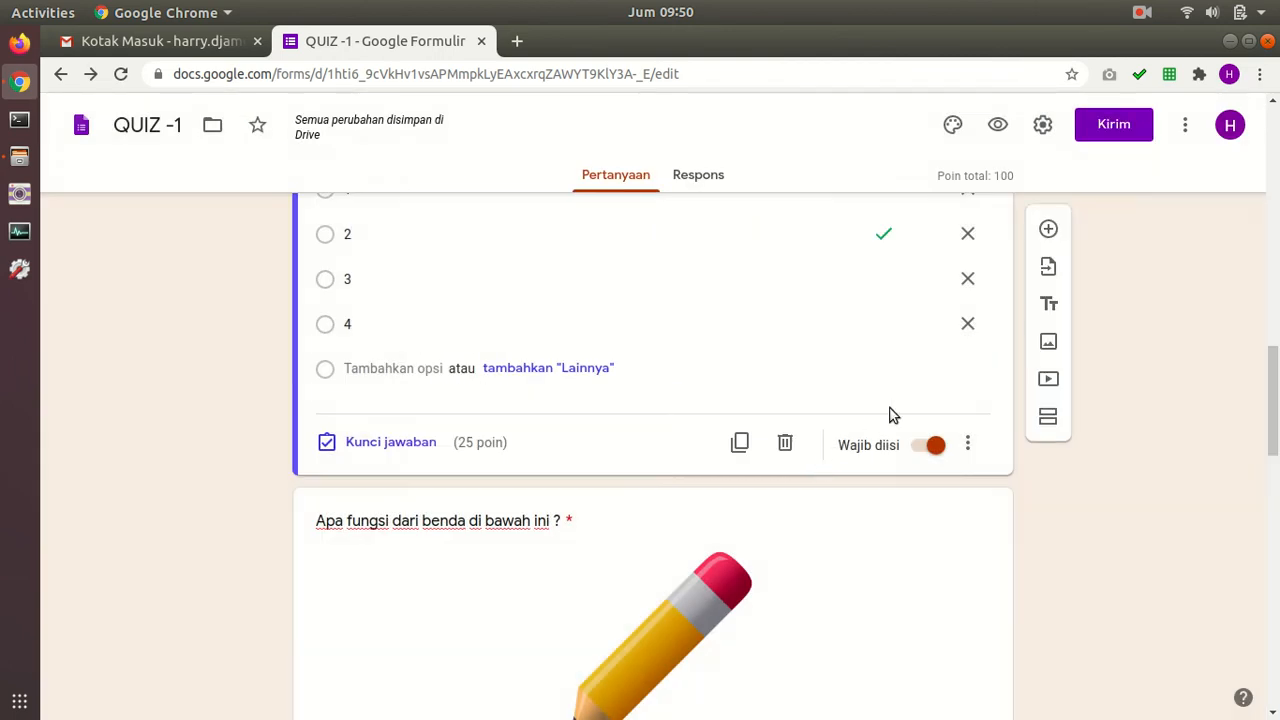
Step: Turn on Acak urutan opsi for the 1 + 1 question and recheck the question menus
left_click(970, 444)
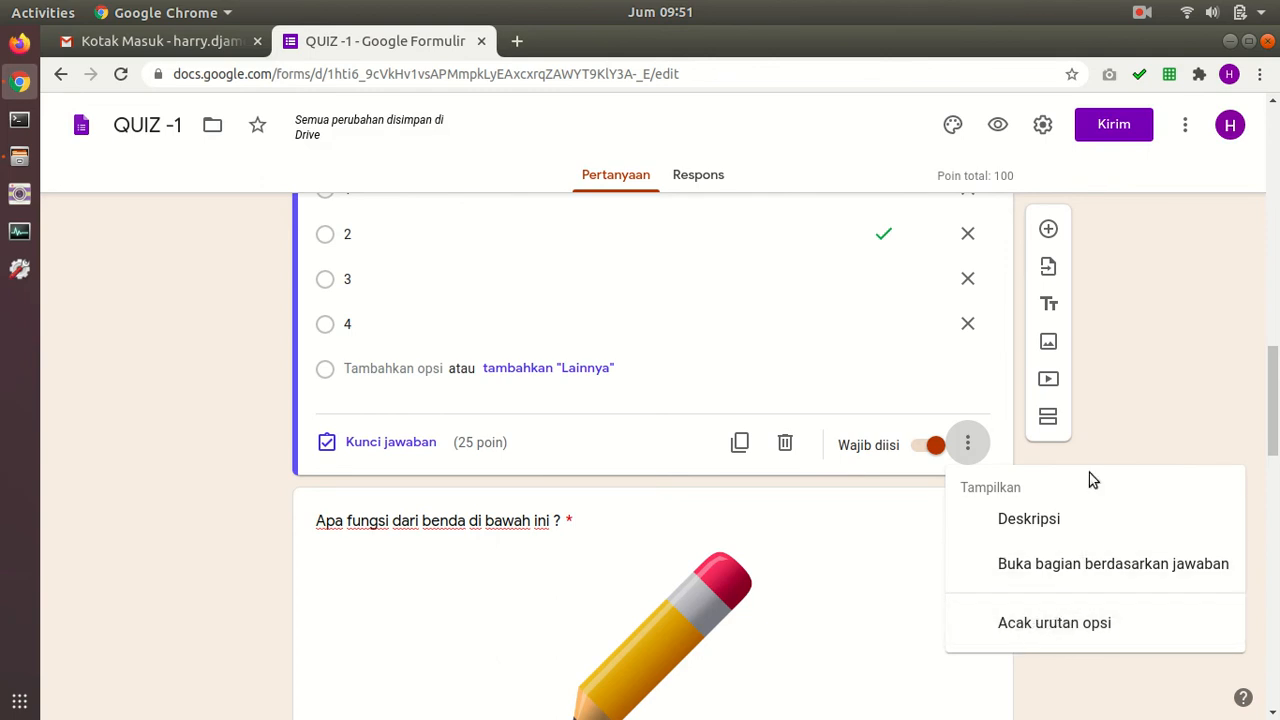
left_click(1094, 624)
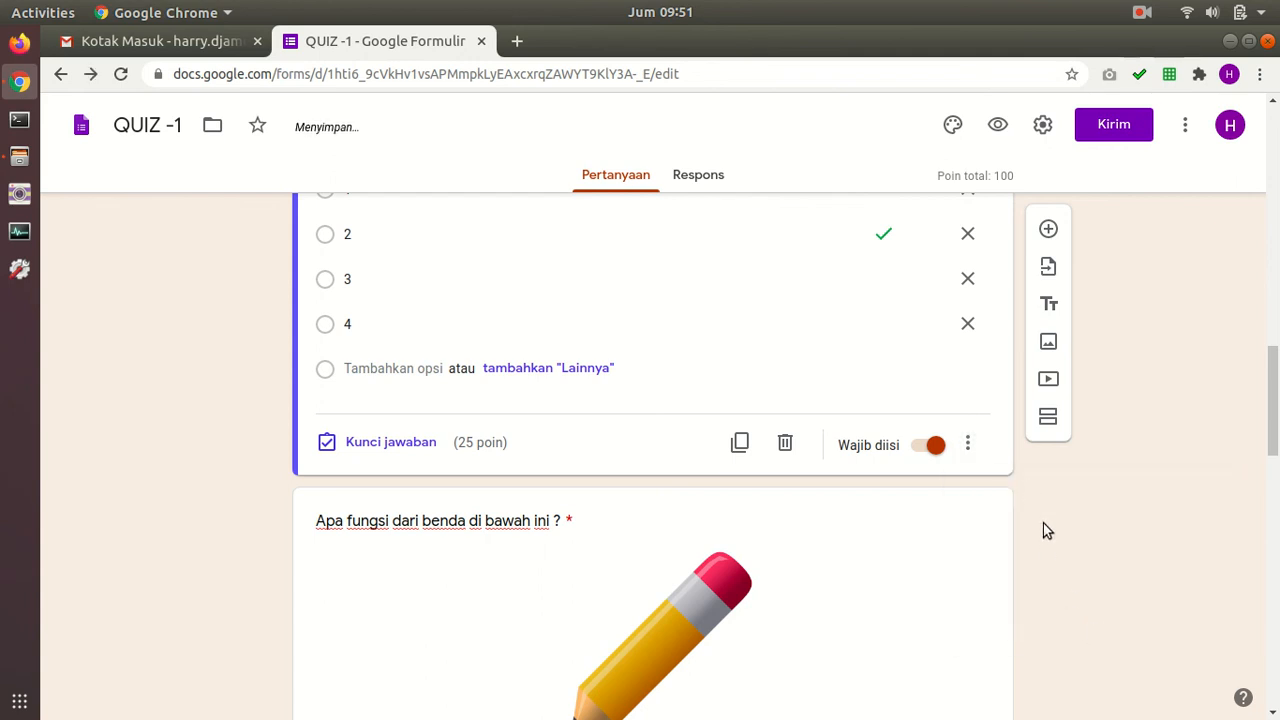
scroll(1030, 495, "up", 5)
scroll(1020, 518, "down", 10)
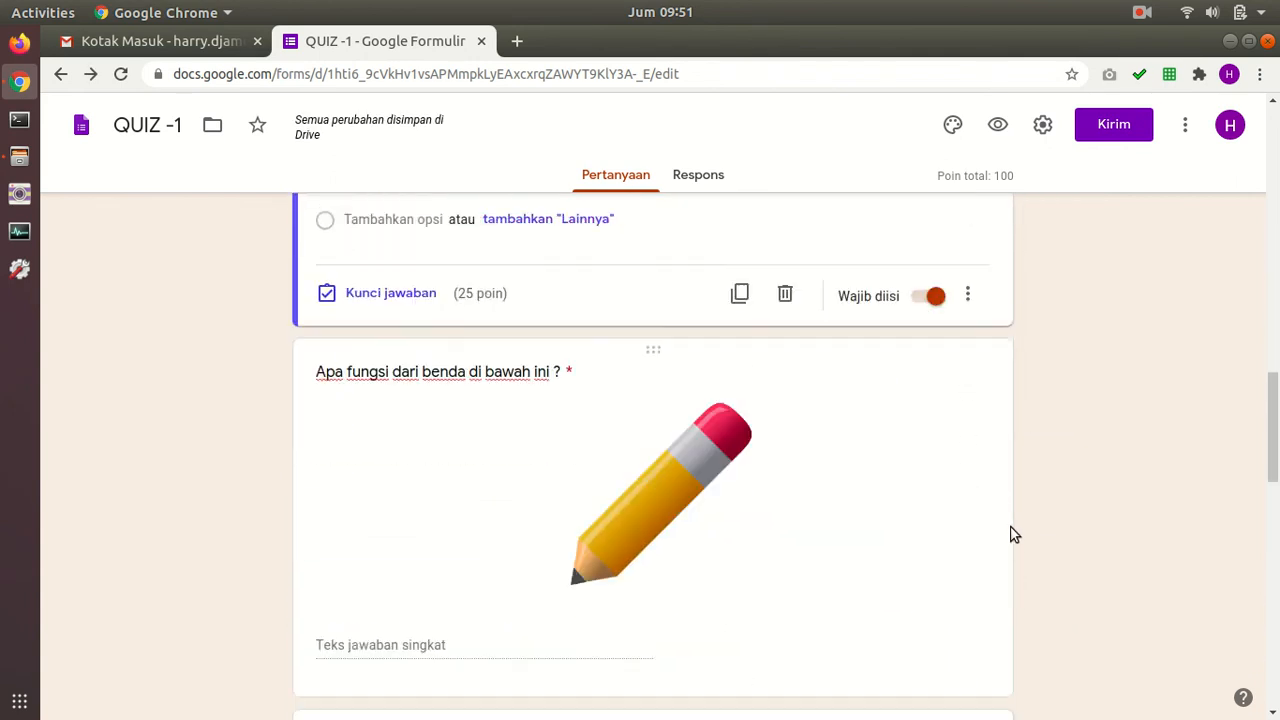
left_click(985, 530)
left_click(967, 493)
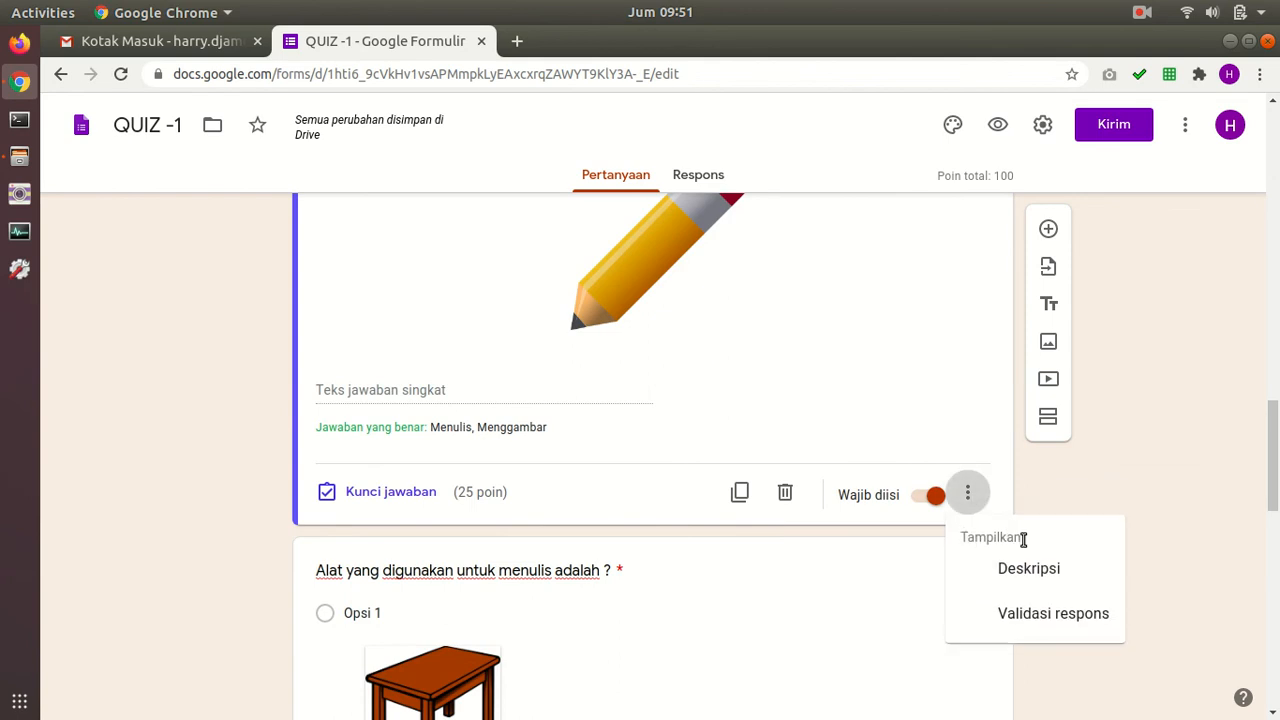
left_click(1045, 512)
scroll(1005, 506, "up", 5)
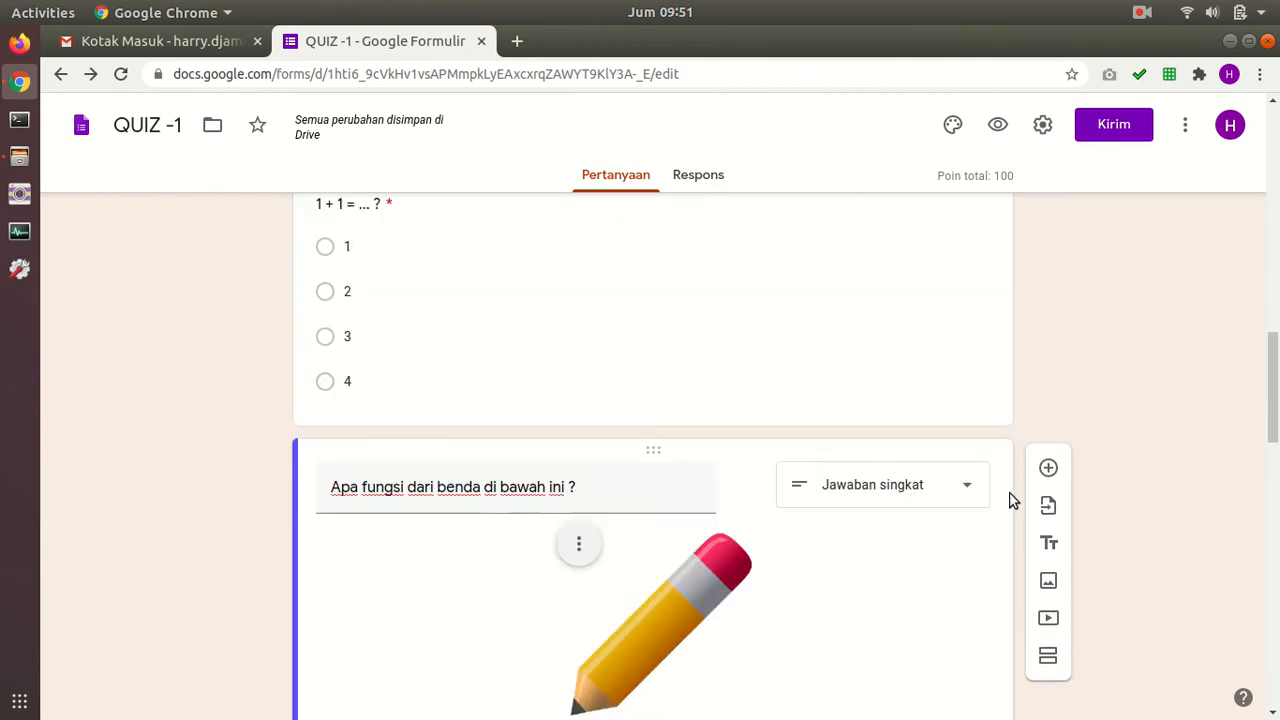
left_click(966, 490)
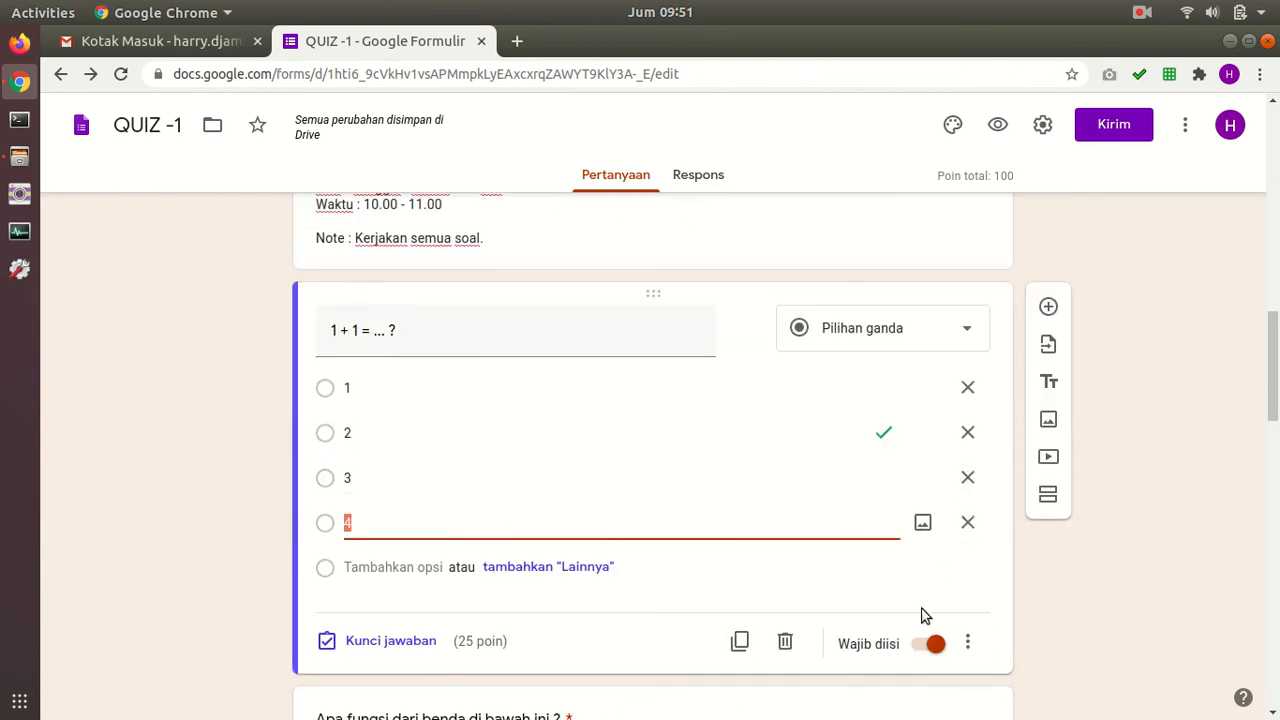
left_click(967, 643)
left_click(1075, 676)
Step: Turn on Acak urutan opsi for the picture-choice writing-tool question
scroll(1047, 461, "down", 4)
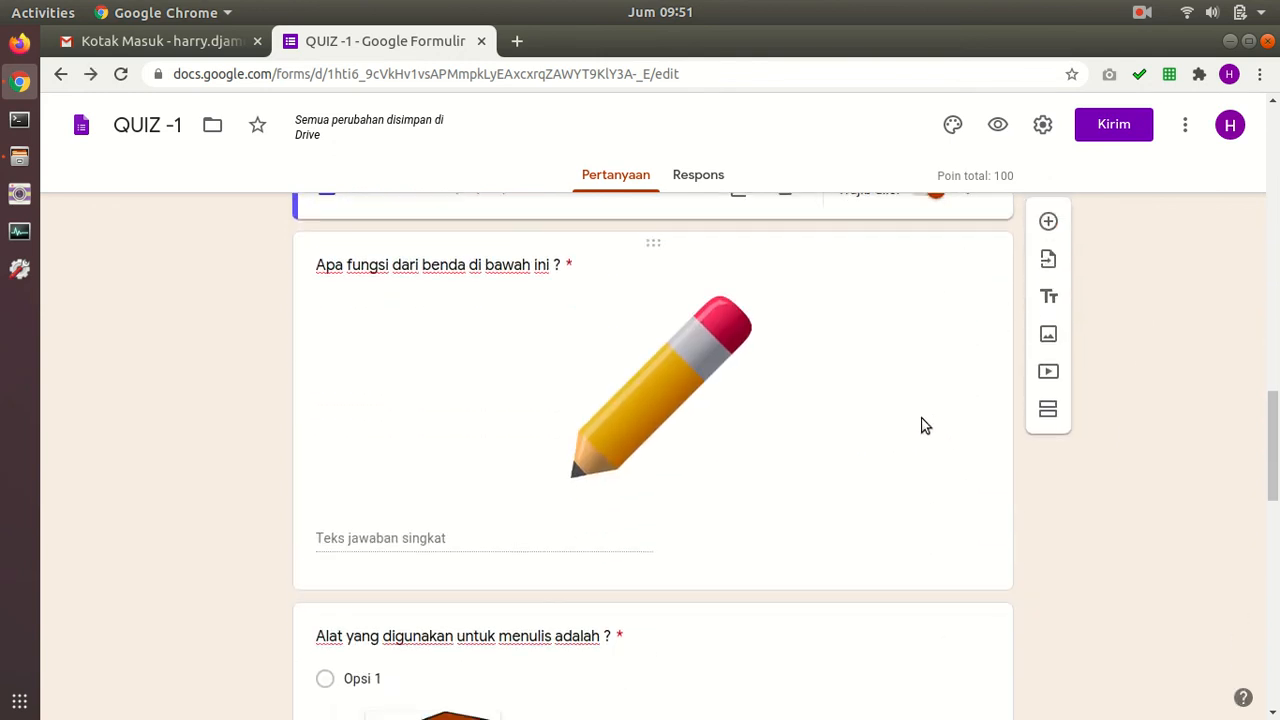
scroll(820, 340, "down", 6)
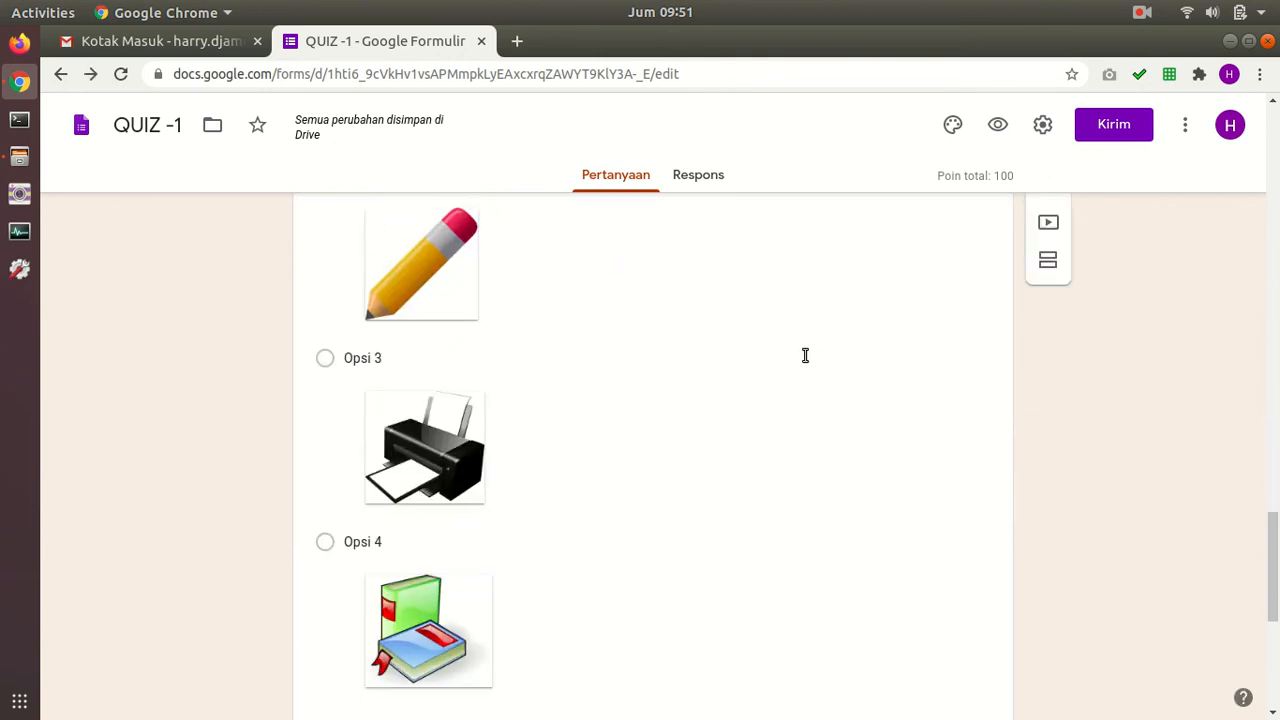
scroll(800, 365, "down", 5)
scroll(930, 500, "up", 3)
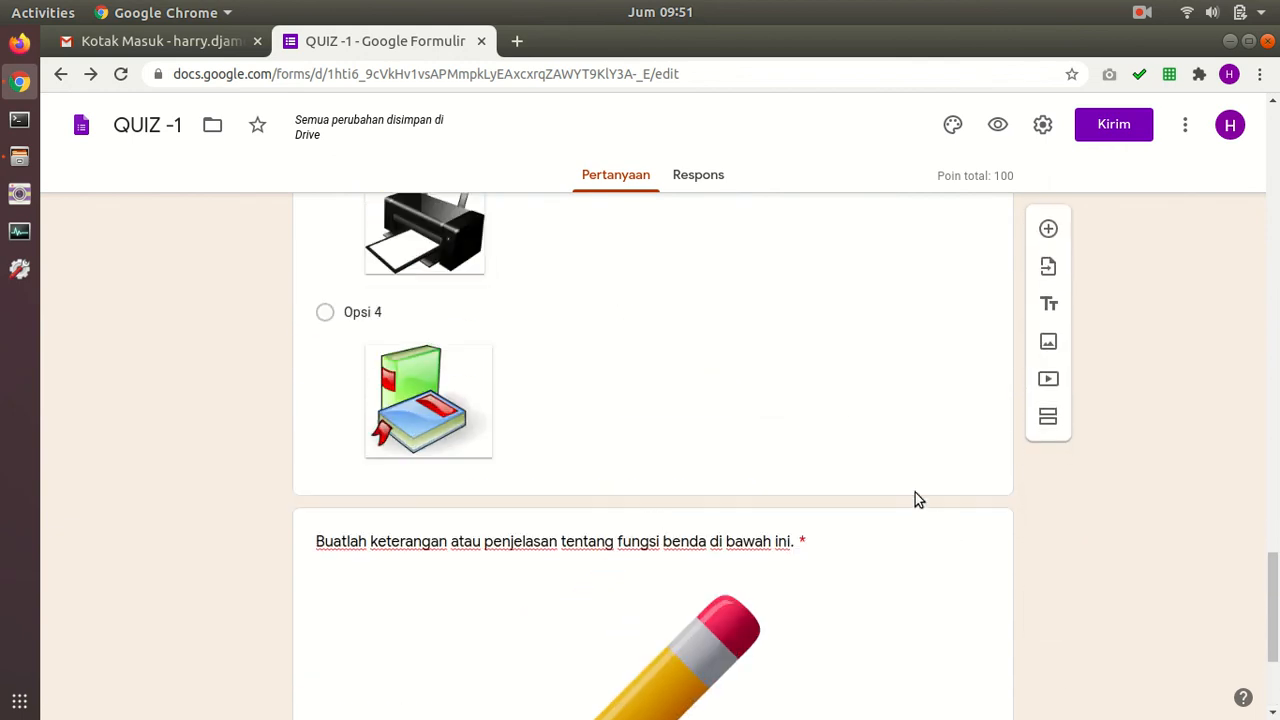
left_click(914, 485)
left_click(967, 463)
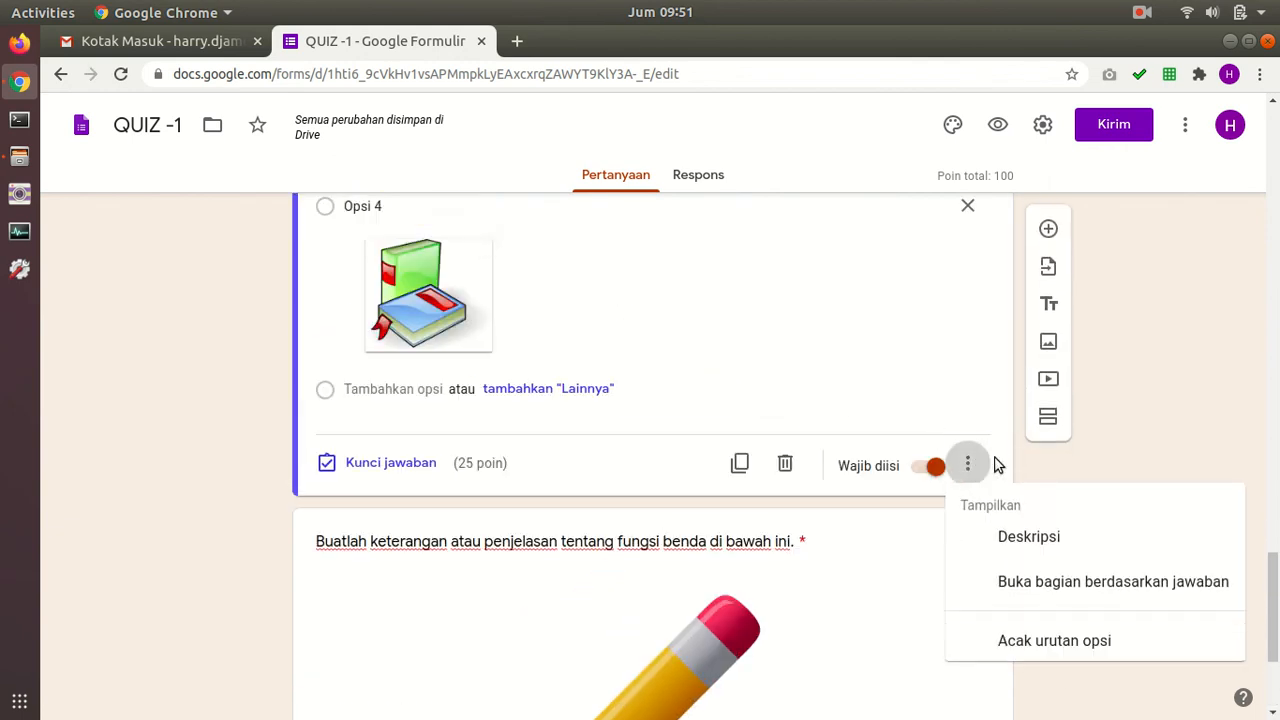
left_click(1044, 645)
Step: Preview the QUIZ -1 form as a respondent
scroll(1086, 503, "up", 2)
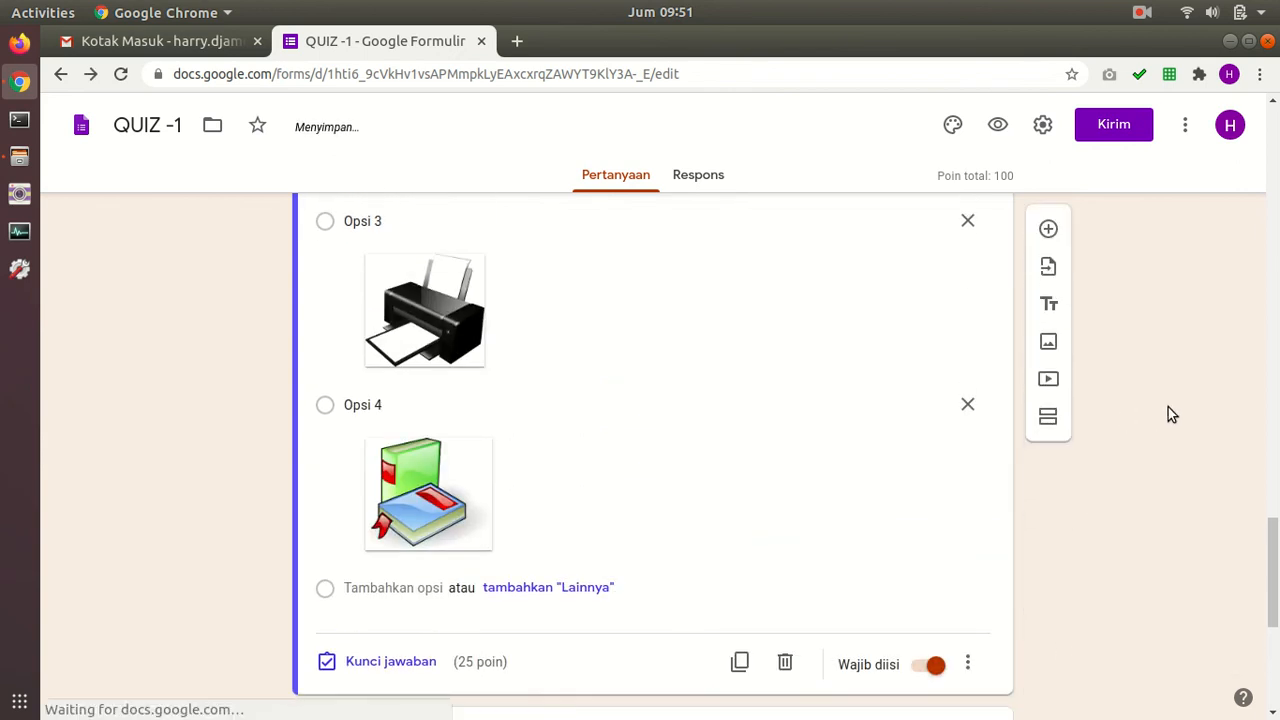
mouse_move(1273, 540)
left_mouse_down()
mouse_move(1273, 622)
mouse_move(1273, 118)
mouse_move(1270, 632)
left_mouse_up()
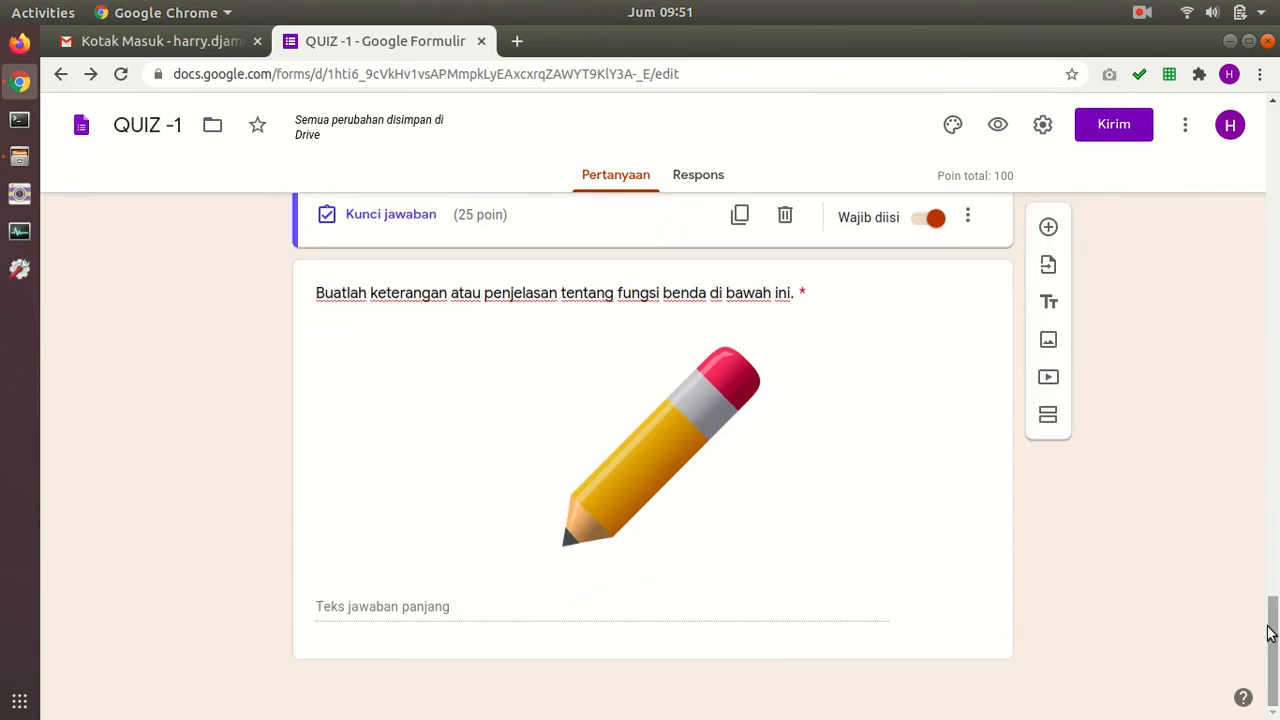
left_click(999, 125)
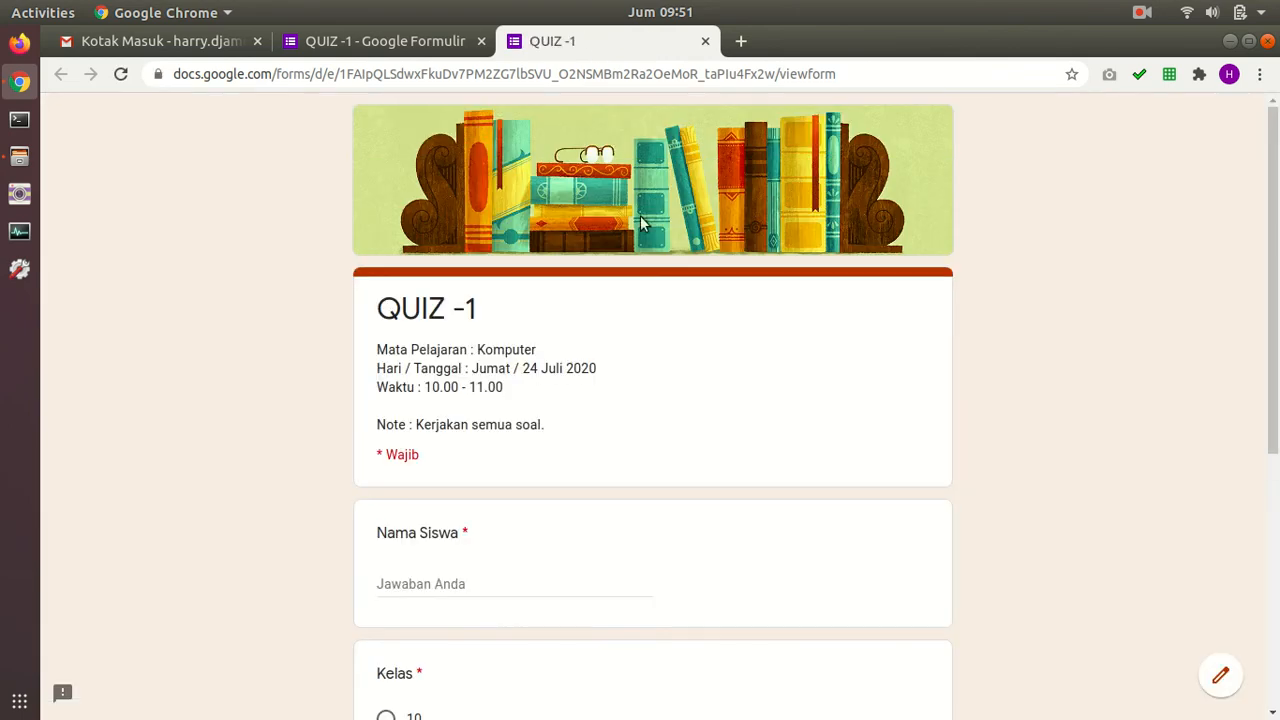
Step: Enter the student's name in Nama Siswa and choose Kelas 12
scroll(661, 238, "down", 1)
scroll(645, 149, "up", 1)
scroll(495, 290, "down", 3)
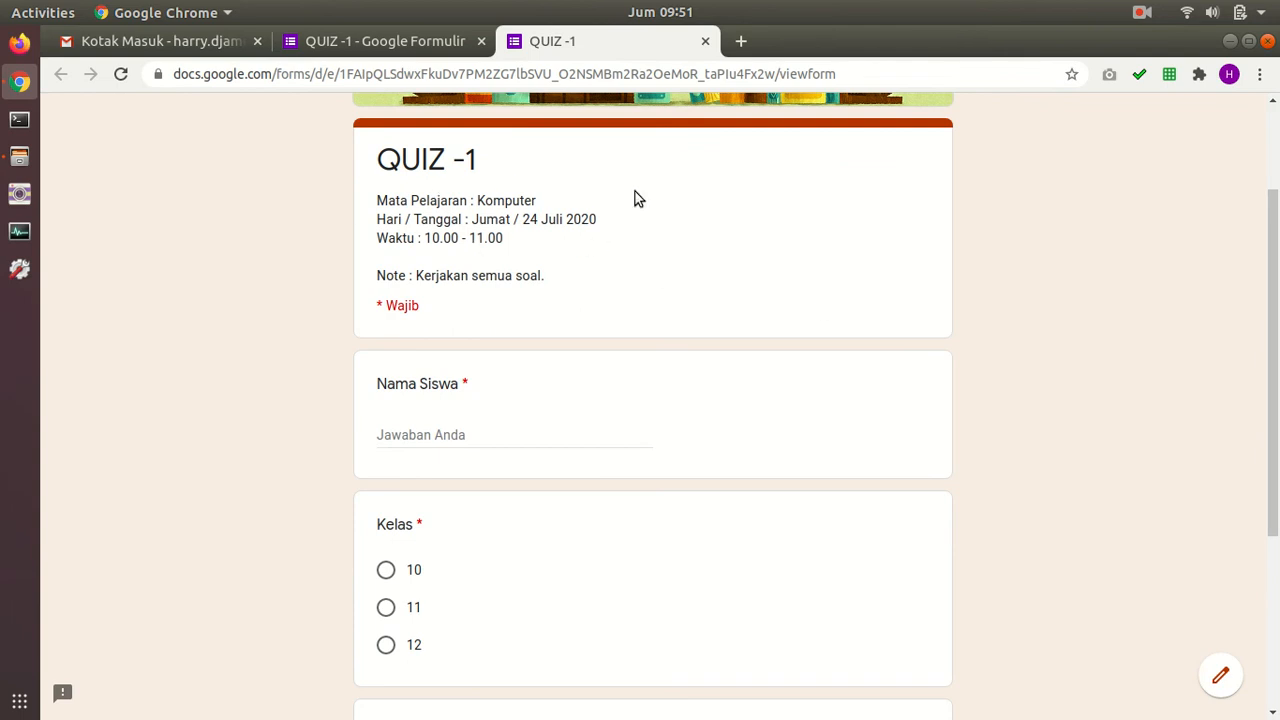
scroll(640, 155, "down", 2)
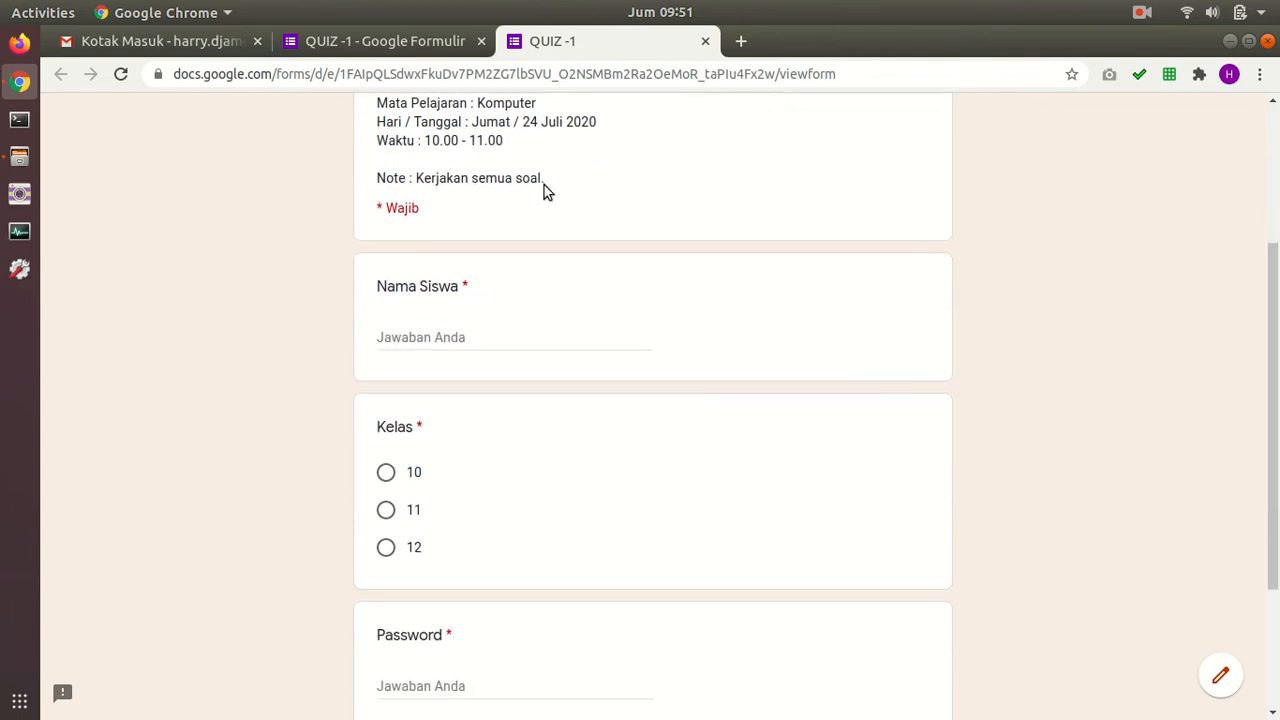
left_click(484, 335)
type("Harry")
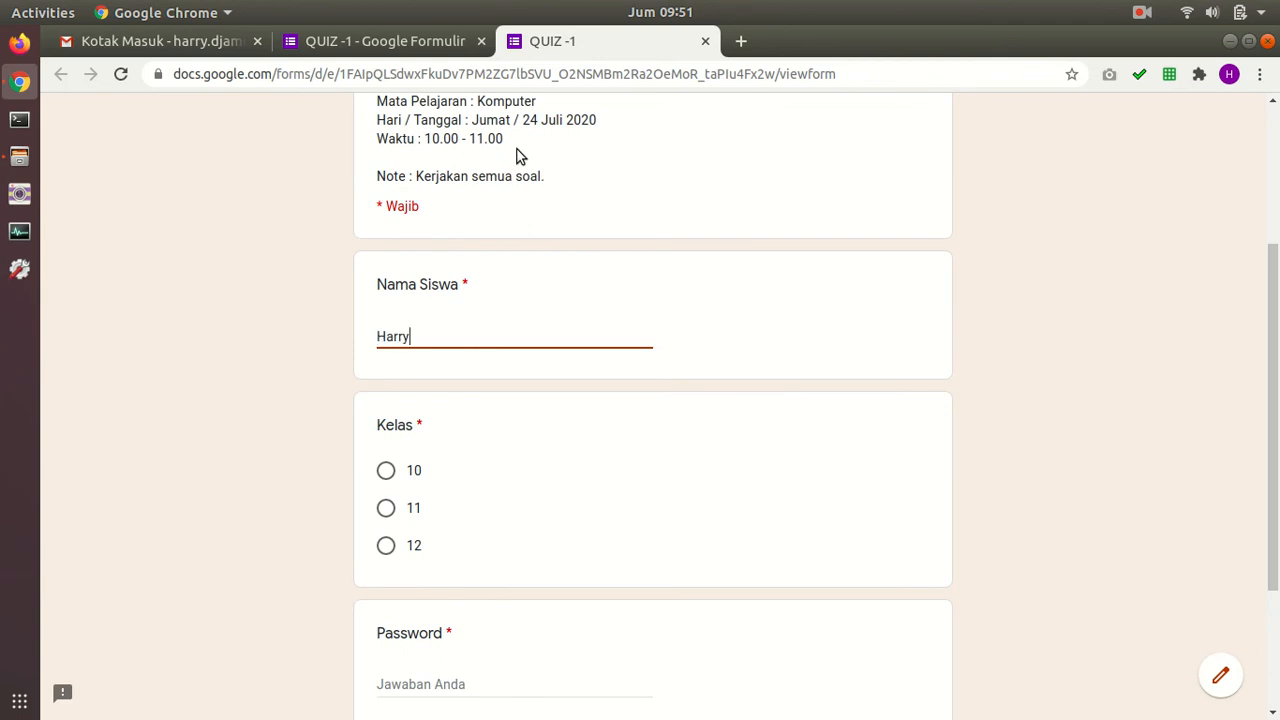
left_click(388, 546)
scroll(771, 437, "down", 4)
Step: Enter the access password, correct it after the error, and continue with Berikutnya
left_click(500, 488)
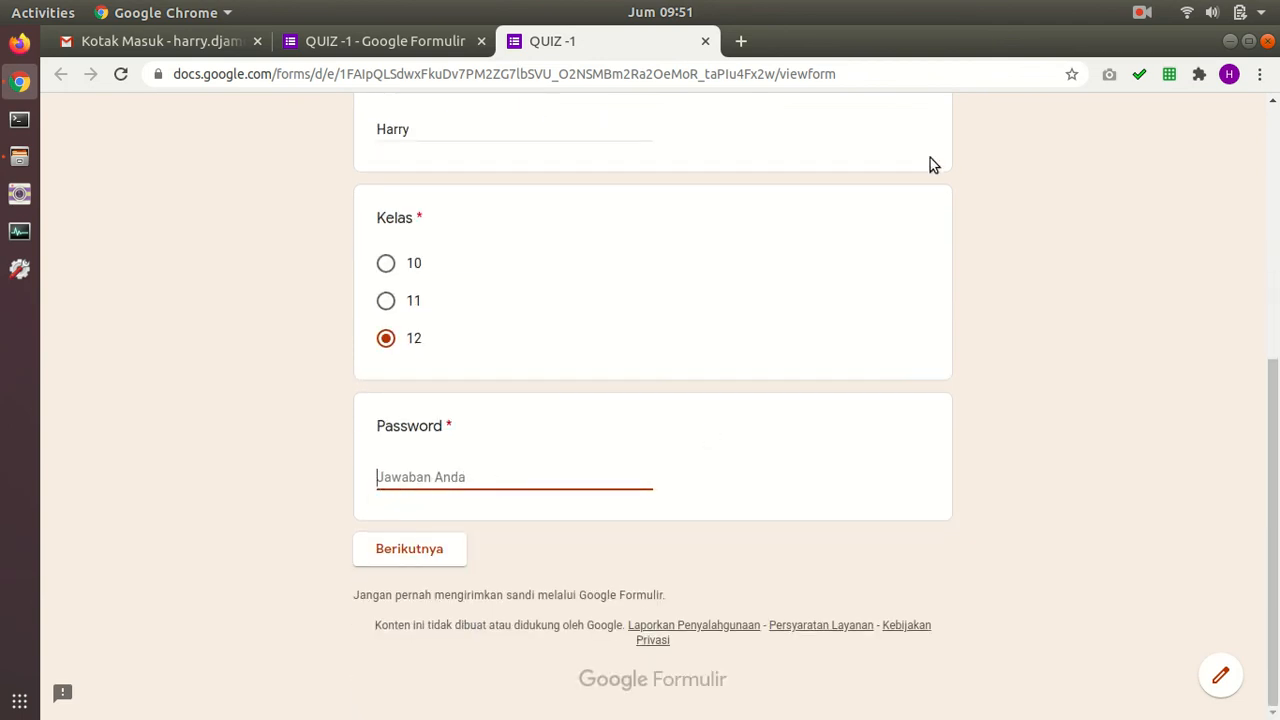
type("123")
left_click(441, 552)
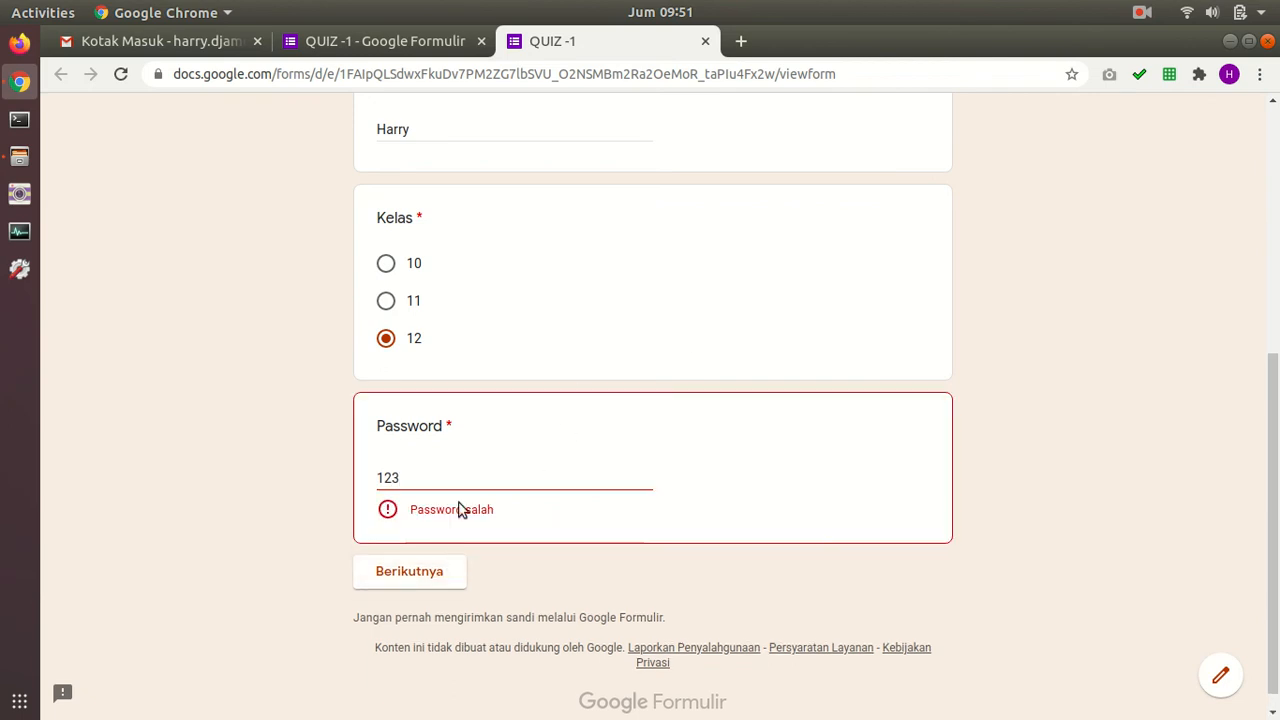
left_click(429, 479)
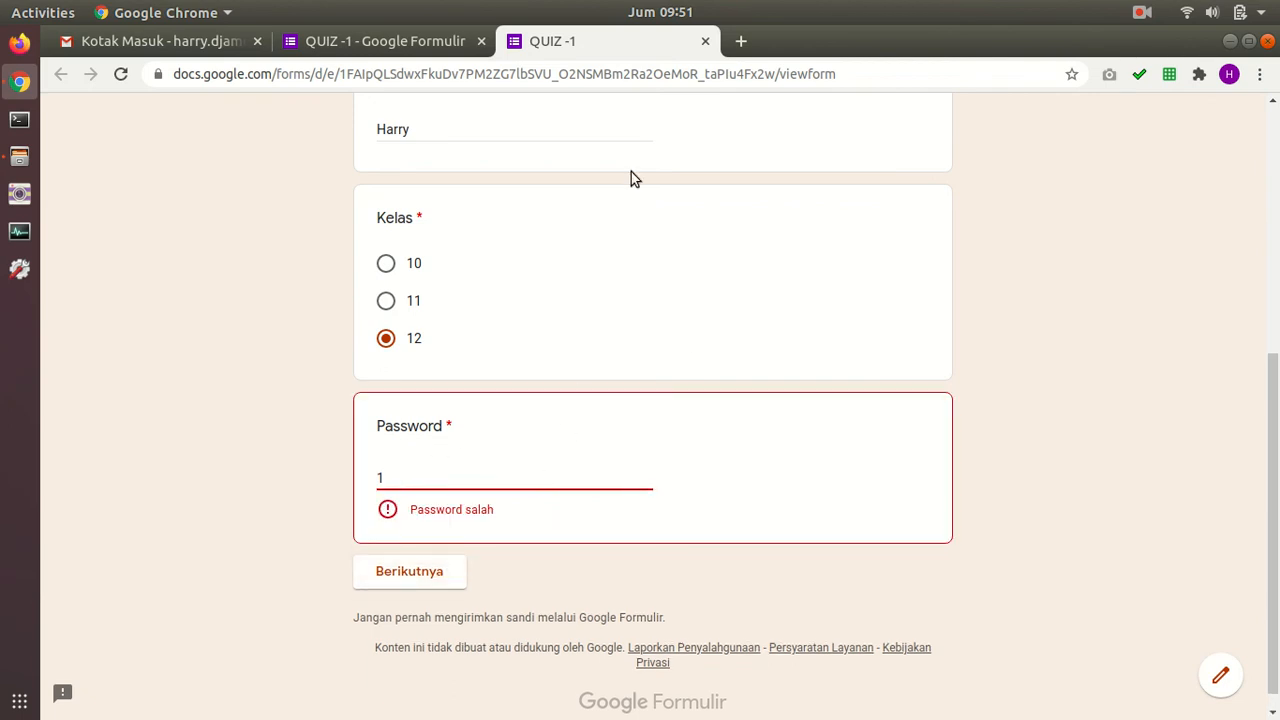
key("BackSpace")
type("password123")
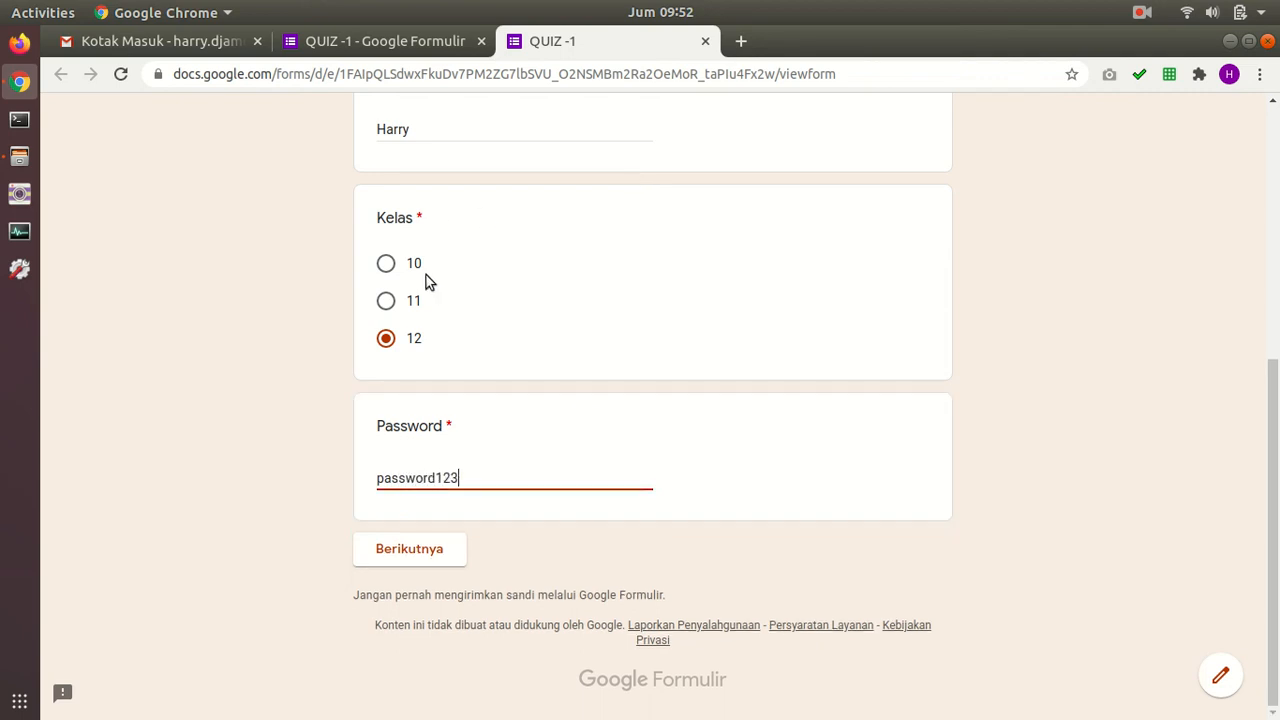
left_click(450, 563)
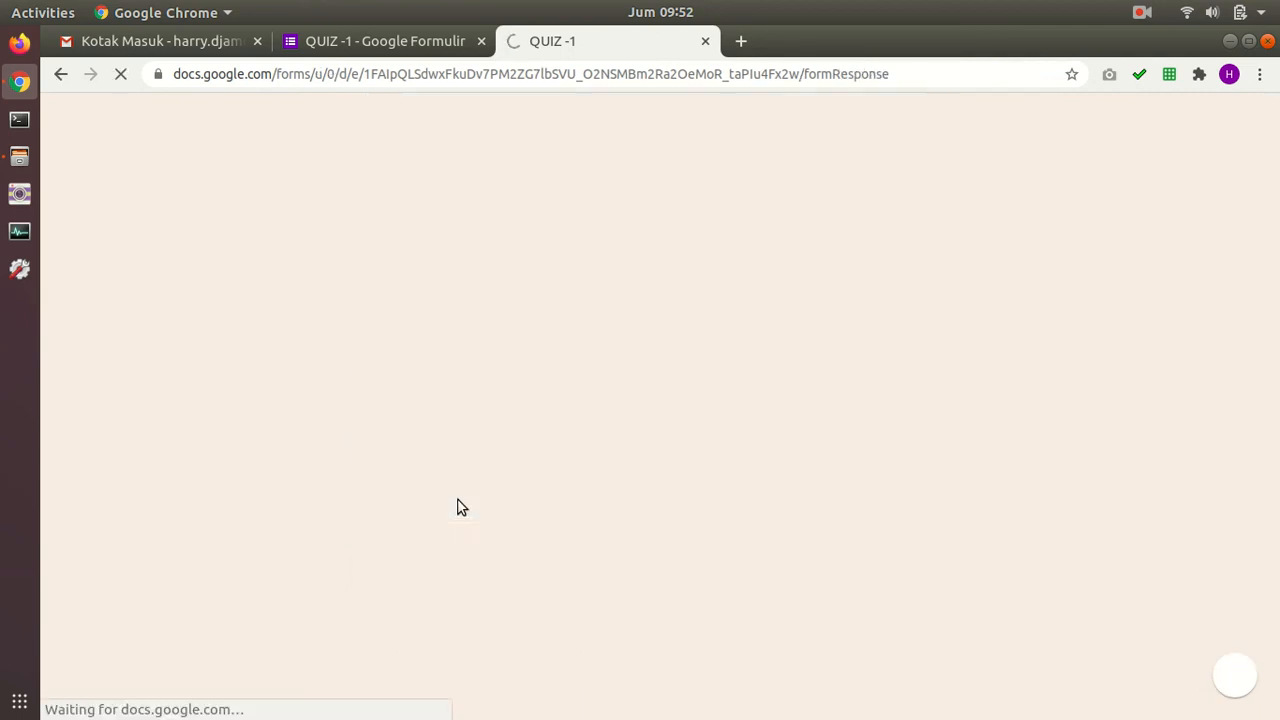
Step: Switch to the live quiz tab and scroll down to the questions
scroll(471, 453, "down", 3)
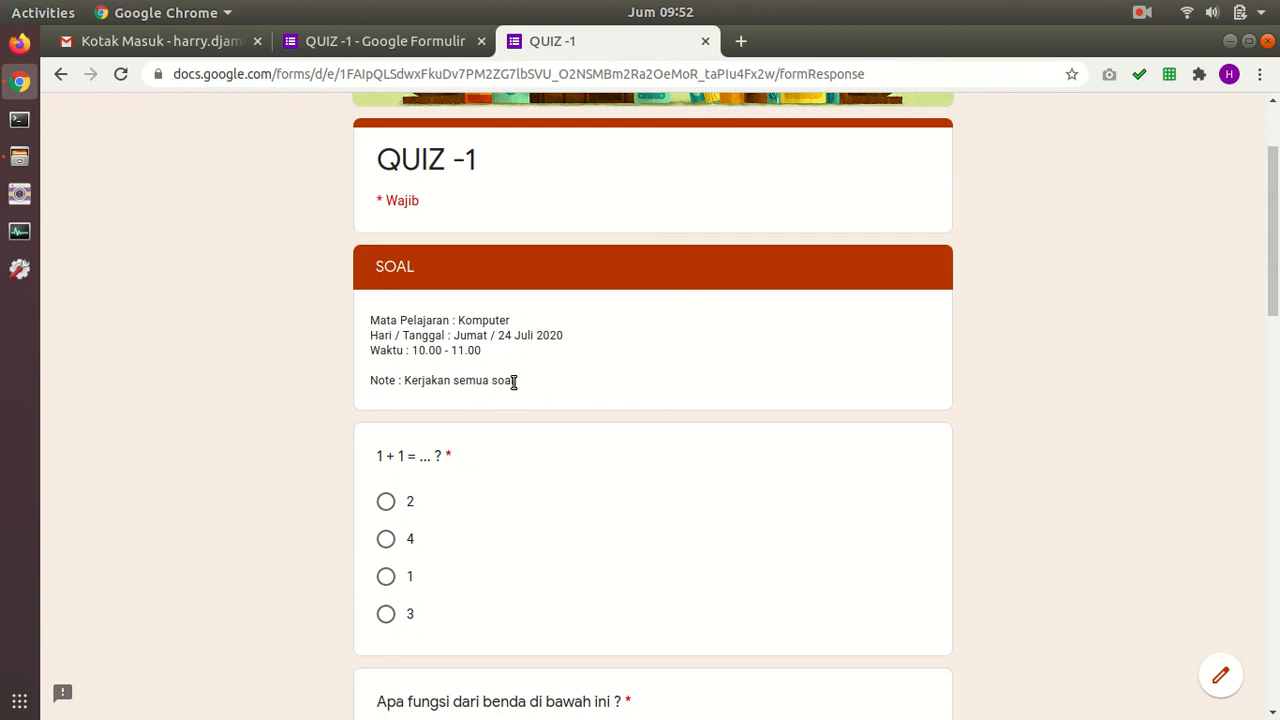
scroll(1009, 360, "down", 3)
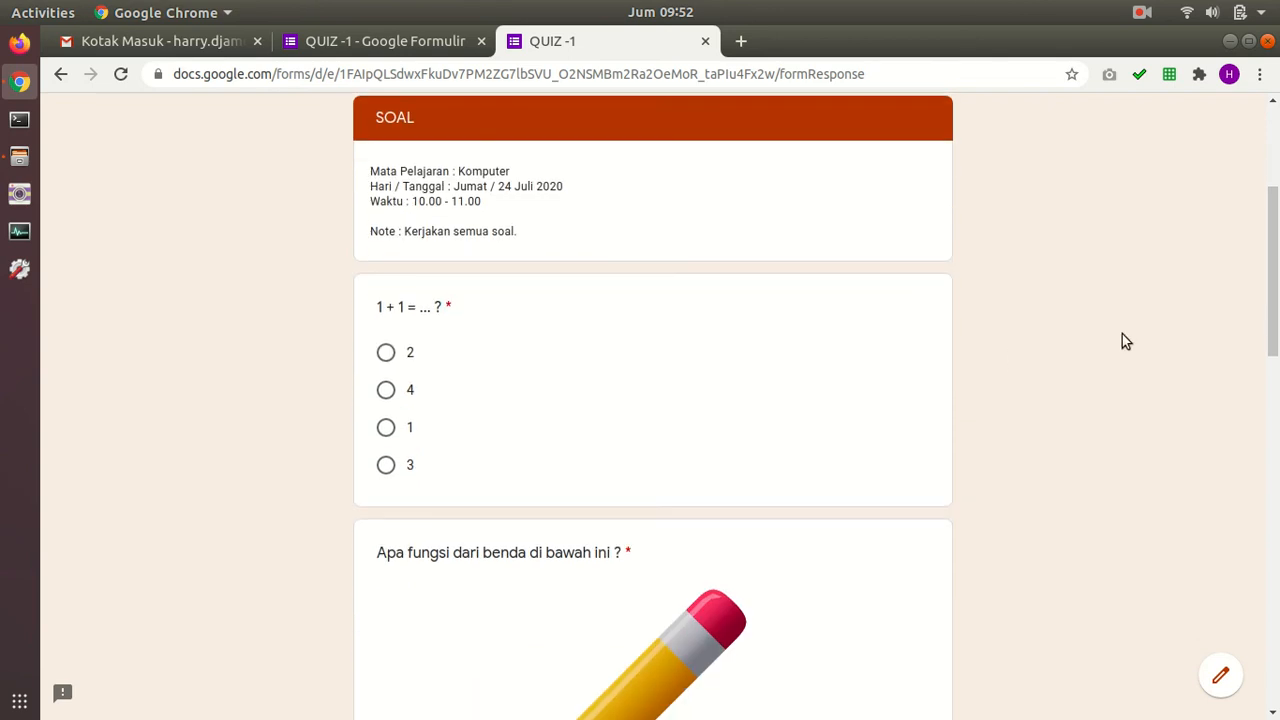
left_click_drag(1271, 257, 1274, 335)
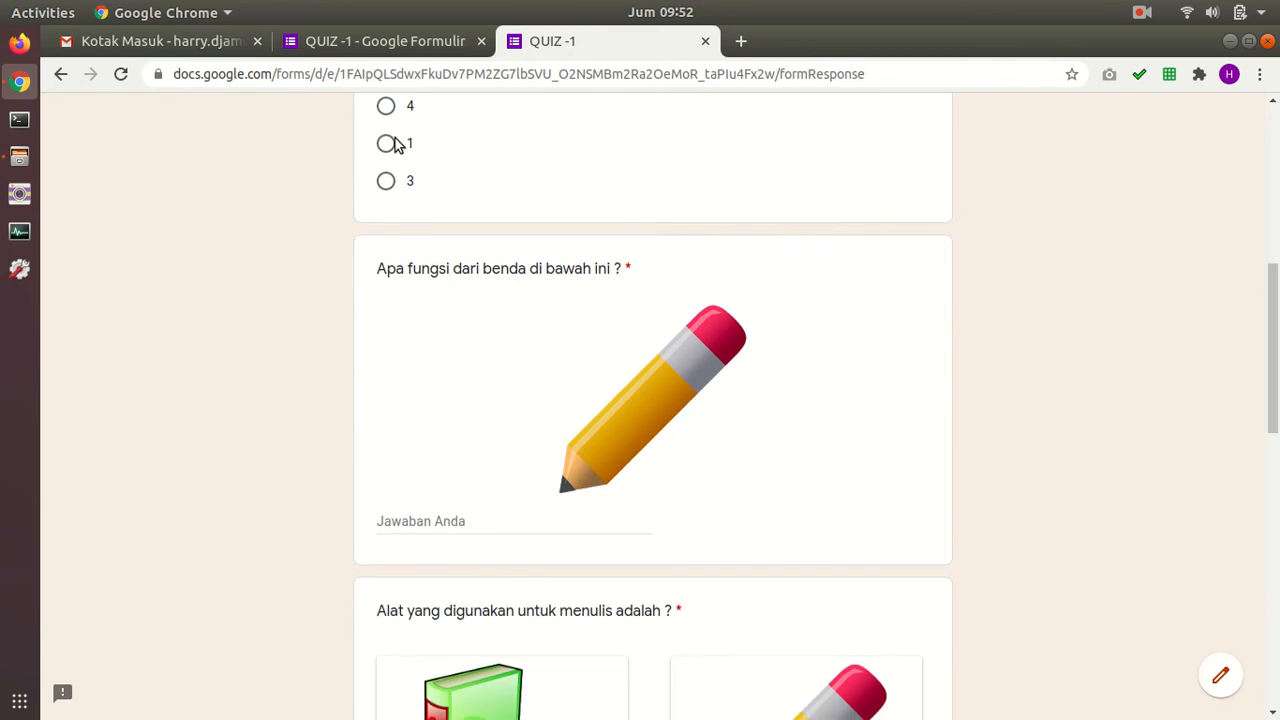
left_click(378, 41)
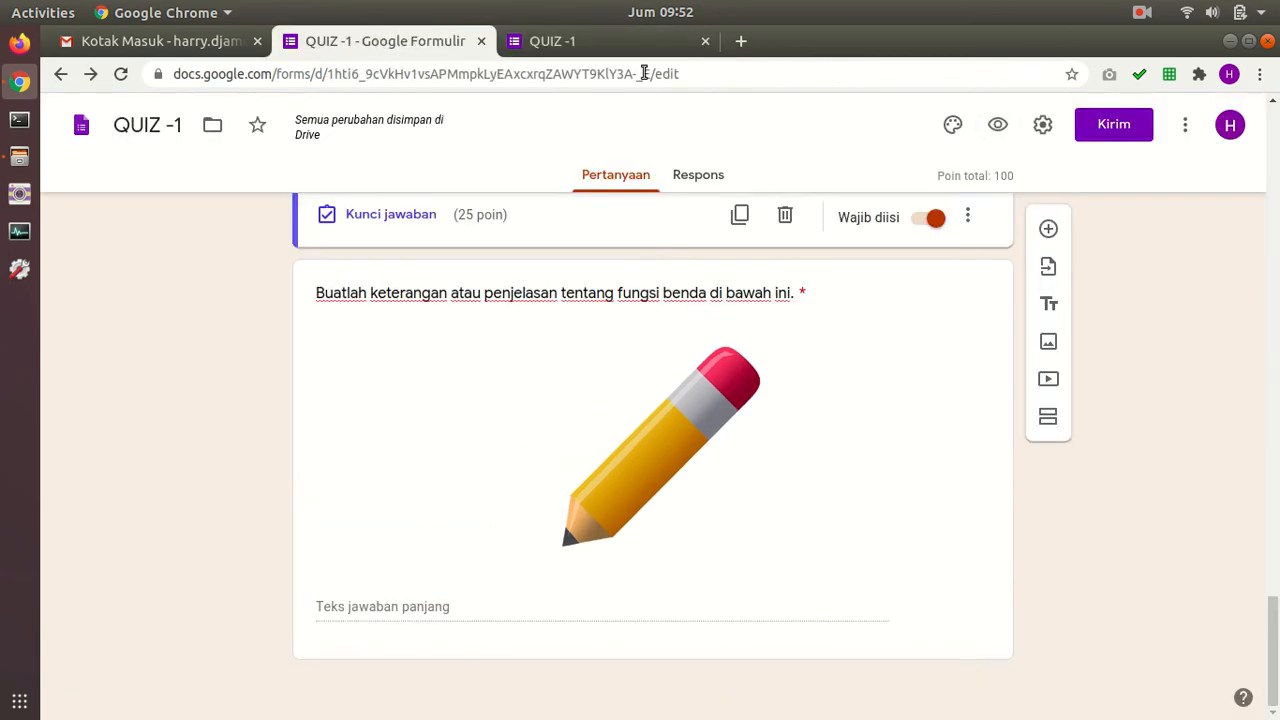
left_click(628, 41)
scroll(714, 271, "up", 4)
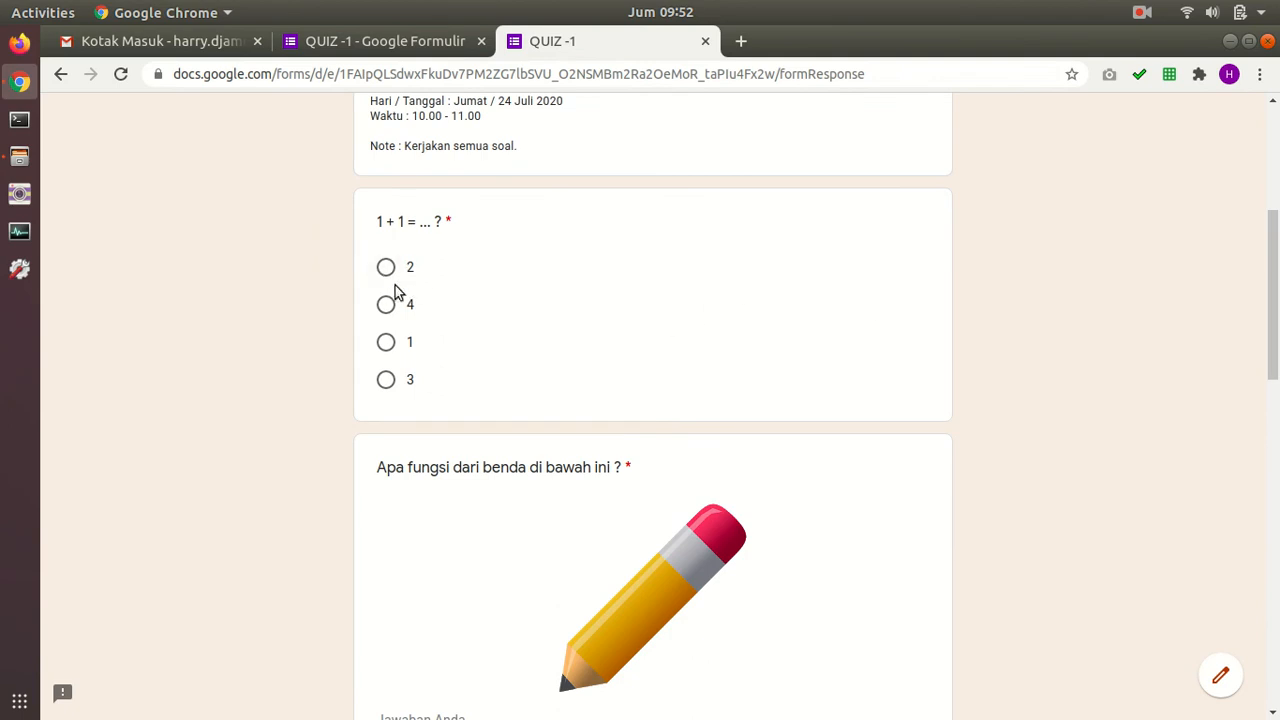
scroll(422, 306, "down", 6)
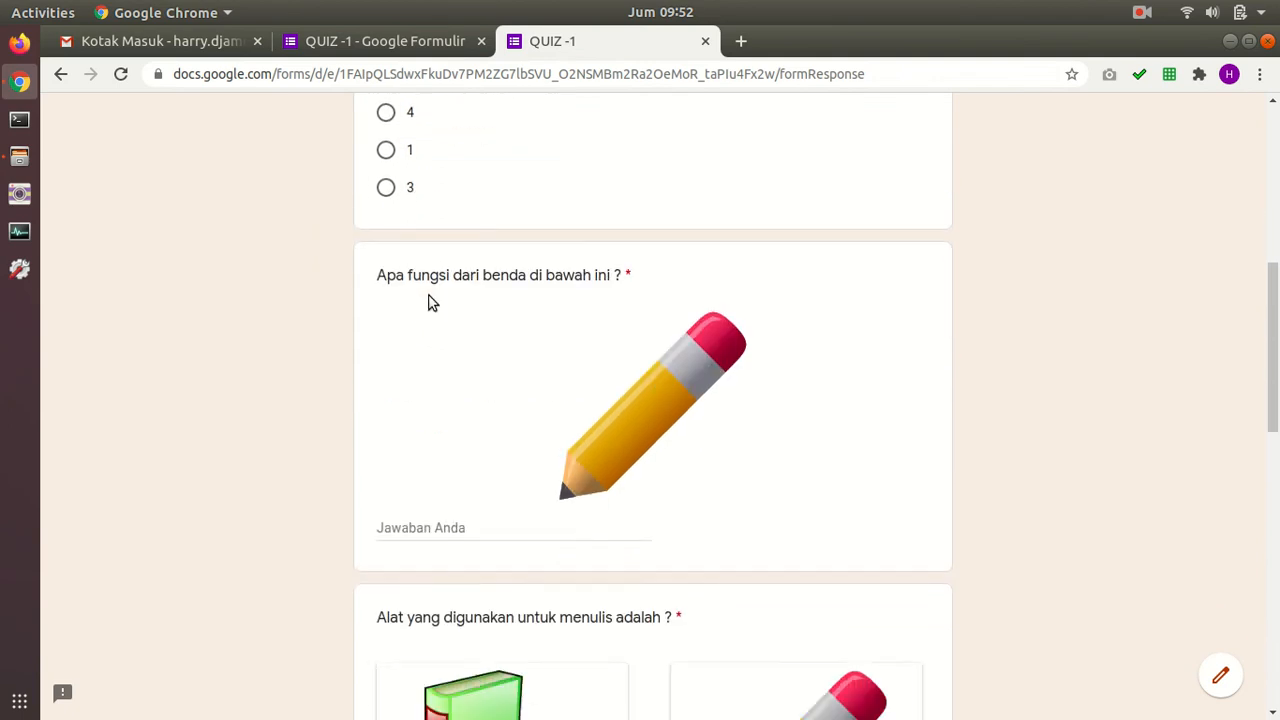
scroll(600, 304, "down", 2)
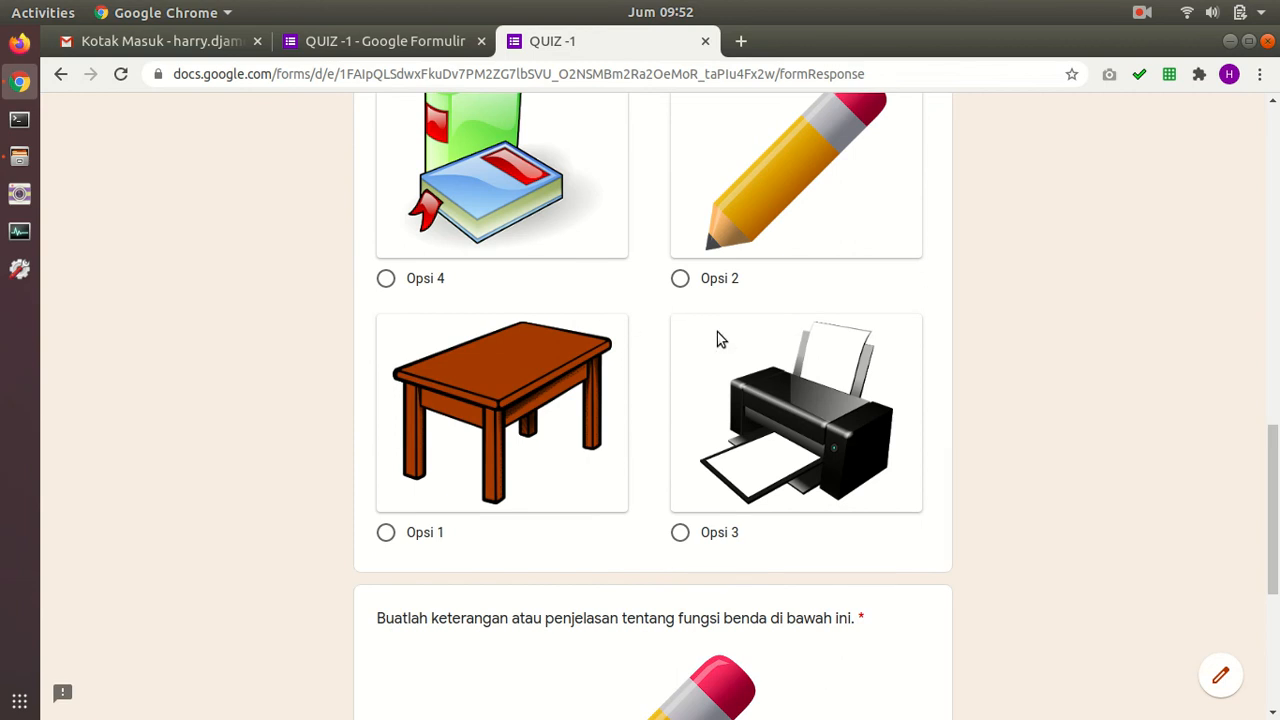
scroll(749, 230, "down", 1)
scroll(771, 314, "up", 2)
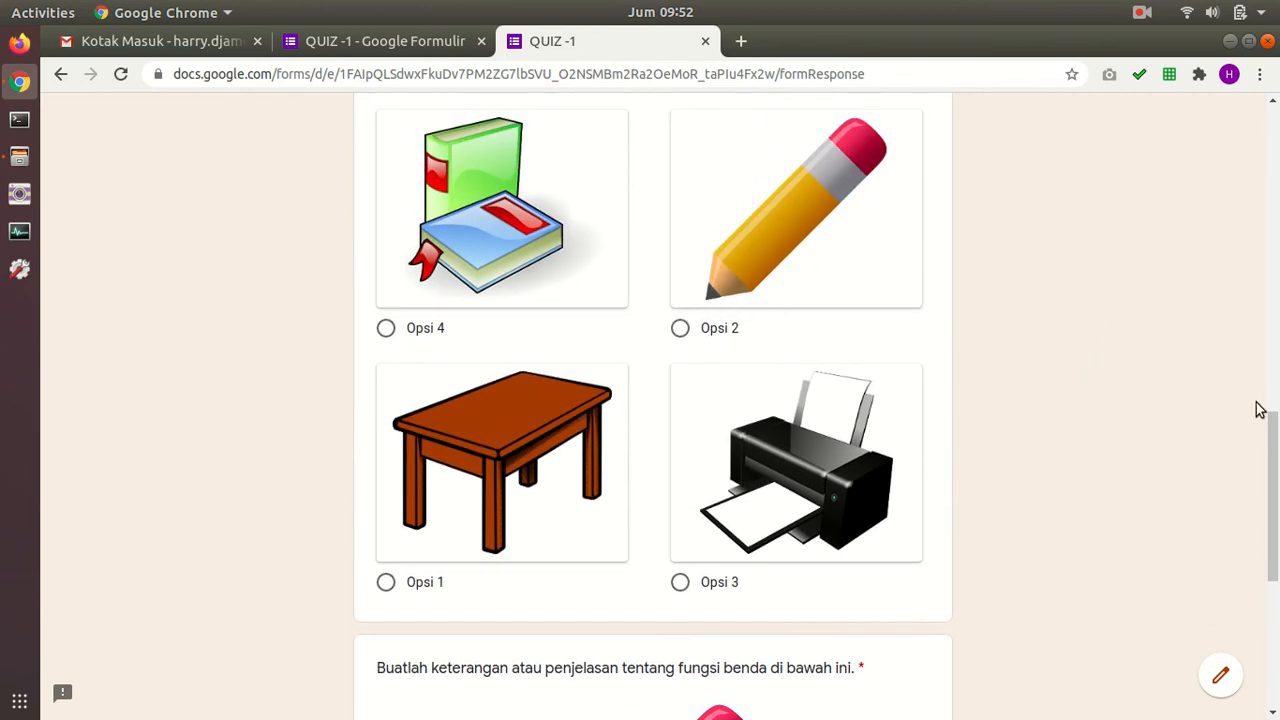
left_click_drag(1273, 472, 1264, 146)
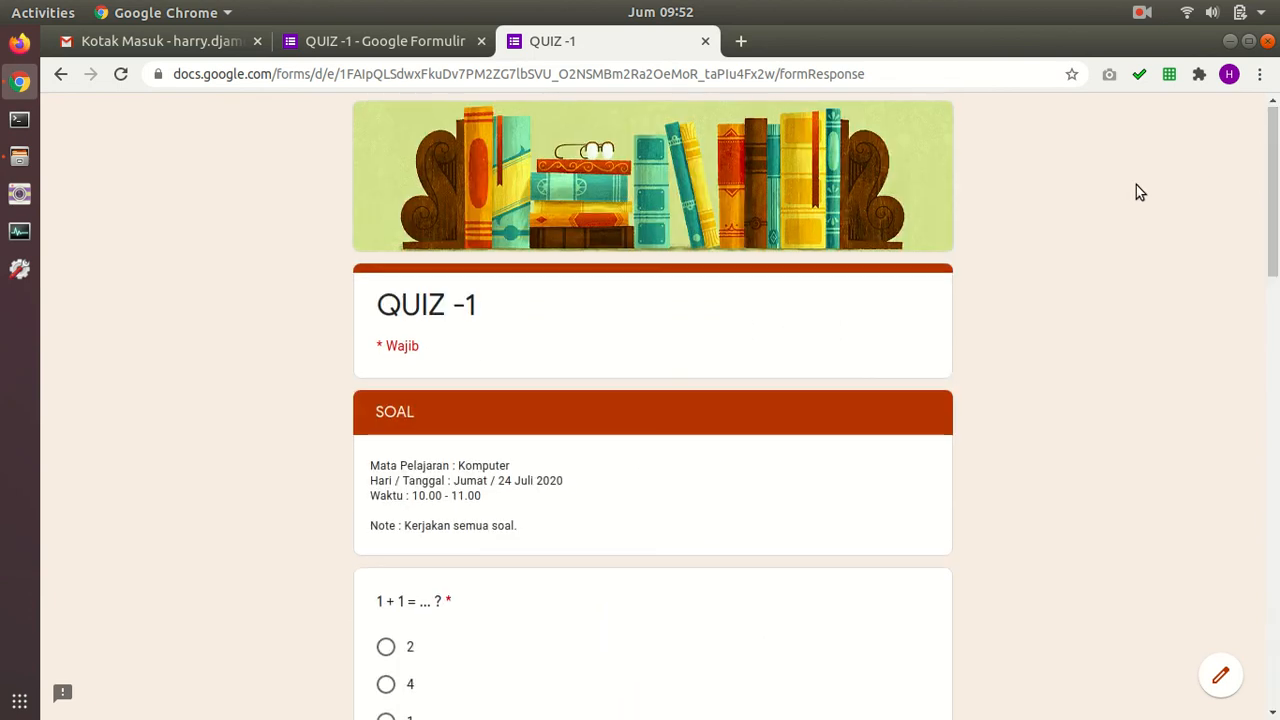
scroll(1130, 195, "down", 2)
scroll(690, 320, "down", 1)
Step: Answer 1 for 1 + 1, Menulis for the pencil question, and pick Opsi 2
left_click(386, 478)
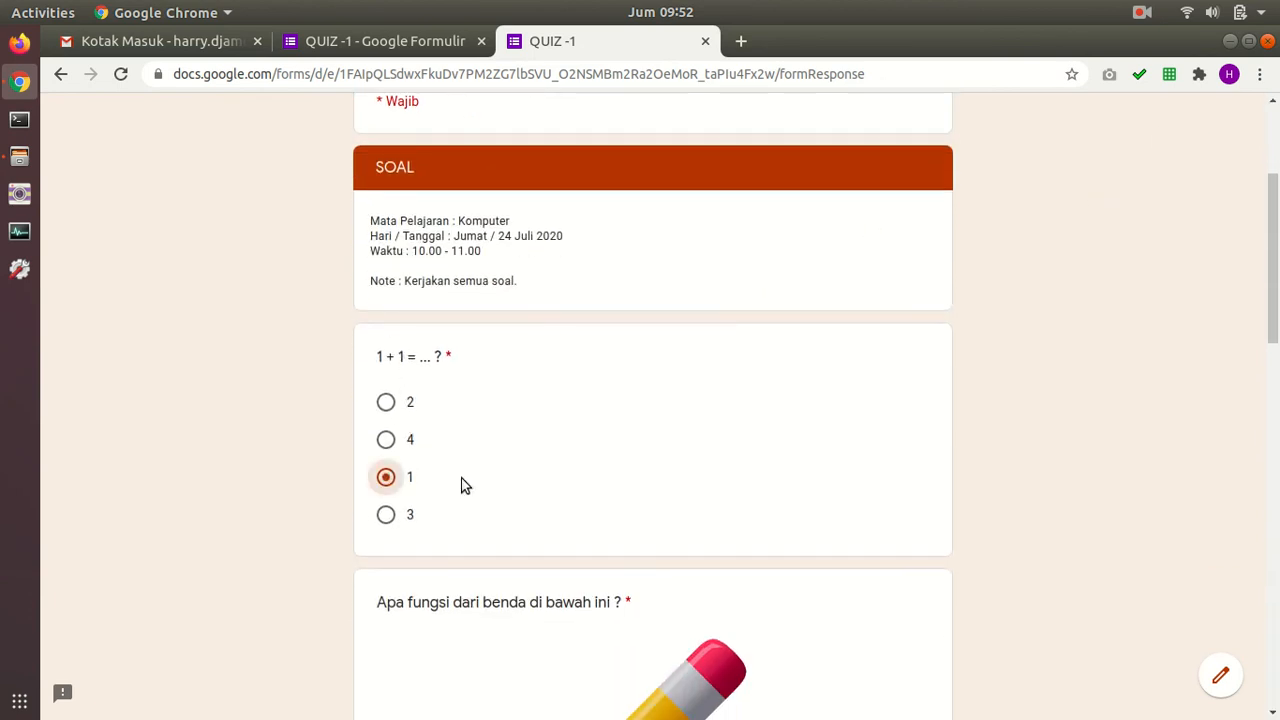
scroll(719, 454, "down", 5)
scroll(727, 462, "down", 4)
left_click(497, 362)
type("Menulis")
scroll(743, 354, "down", 5)
left_click(680, 414)
Step: Write 'Alat ini digunakan untuk menulis' as the paragraph answer and submit the quiz
scroll(923, 429, "down", 9)
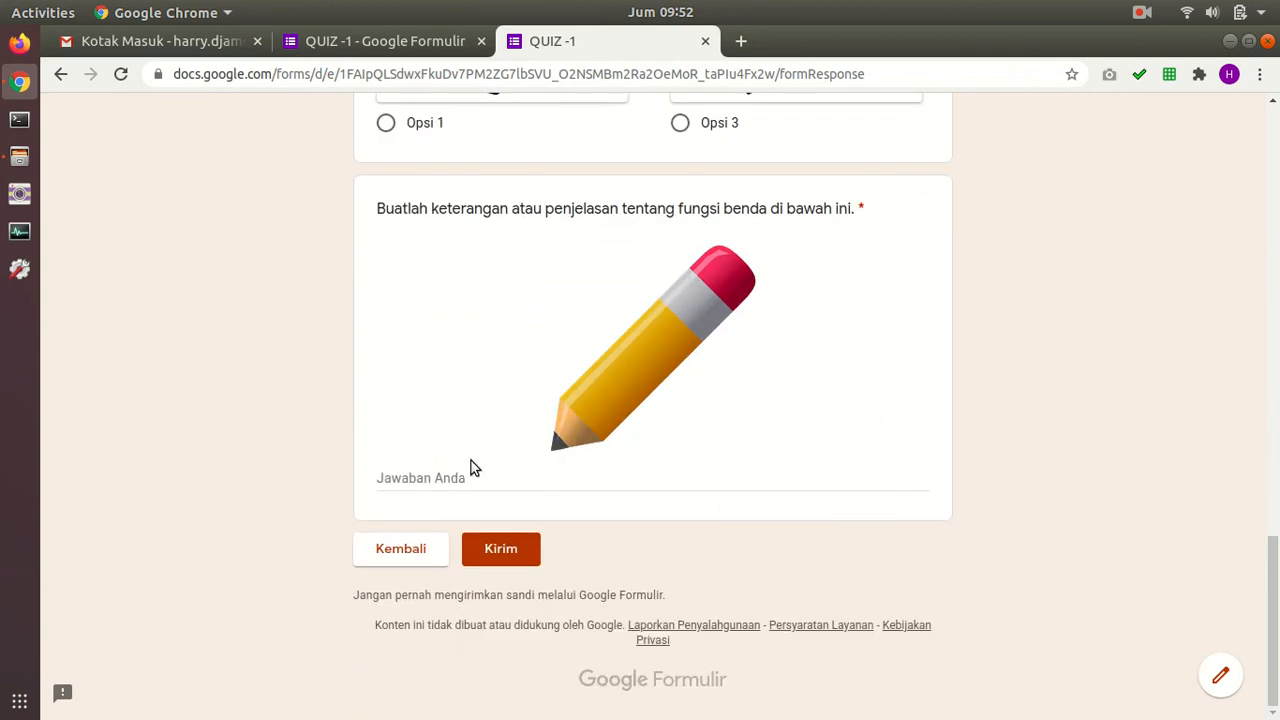
left_click(452, 476)
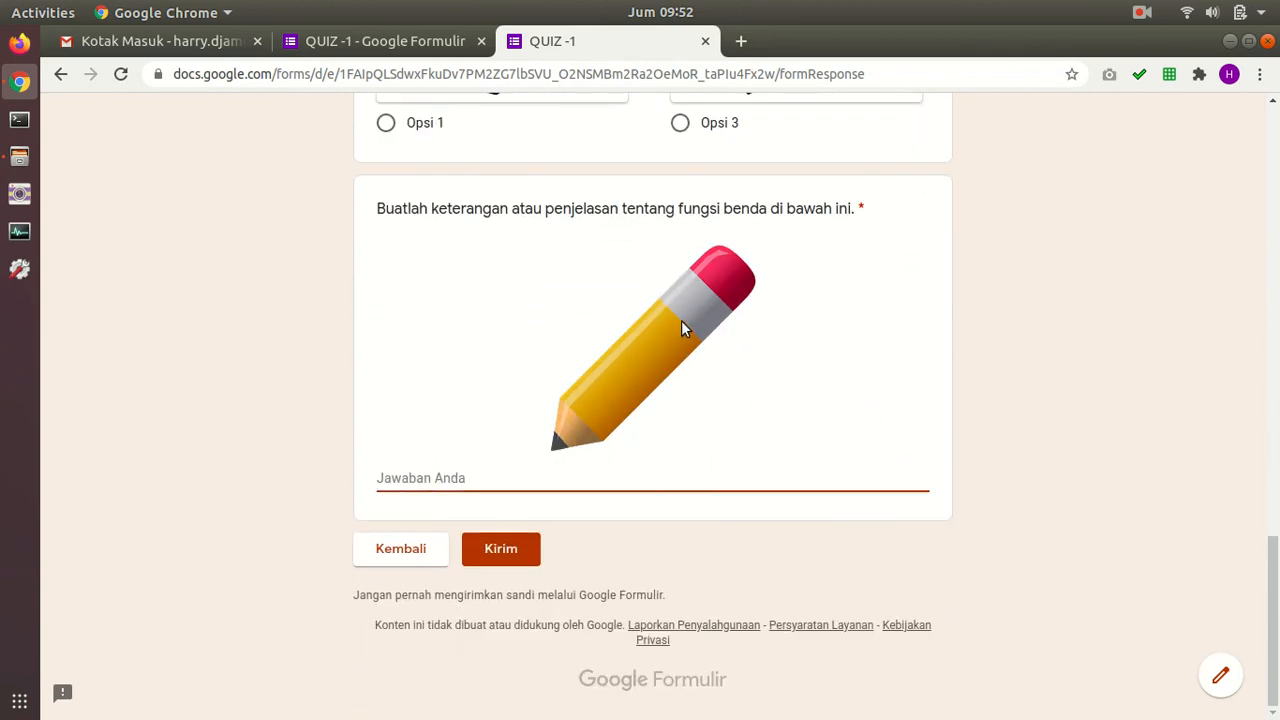
type("Alat i")
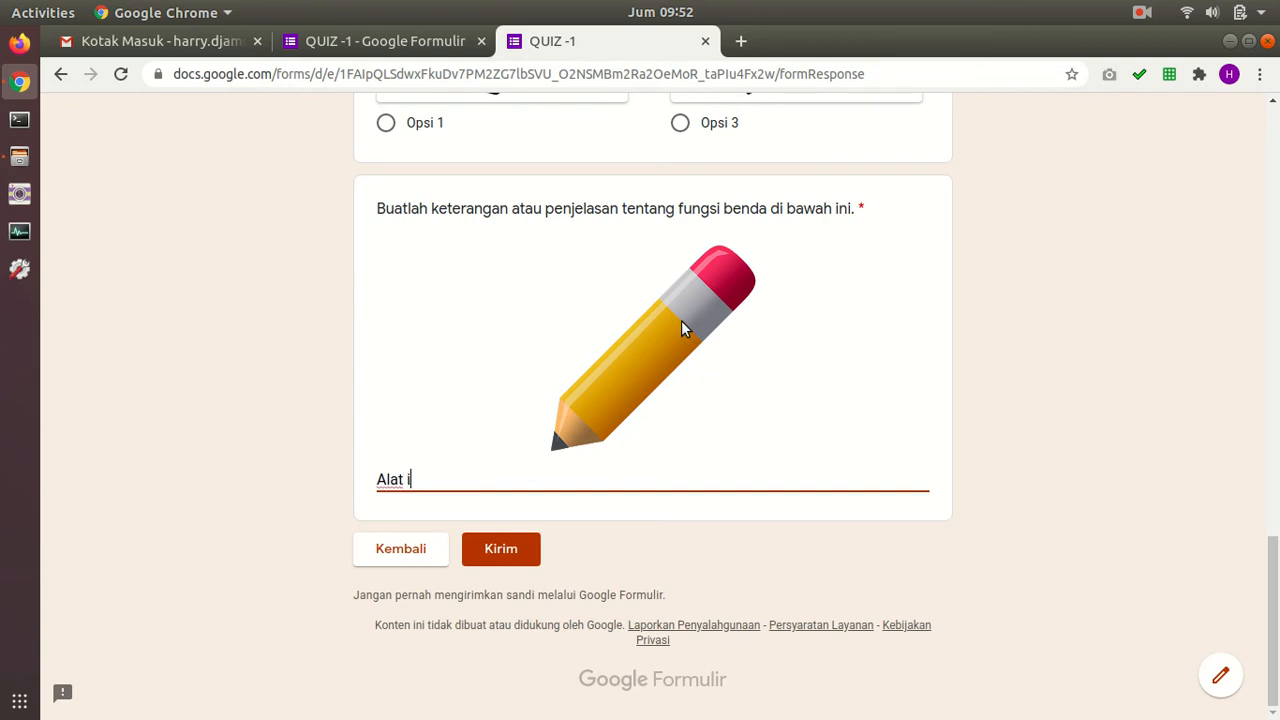
type("ni digunakan untuk menulis")
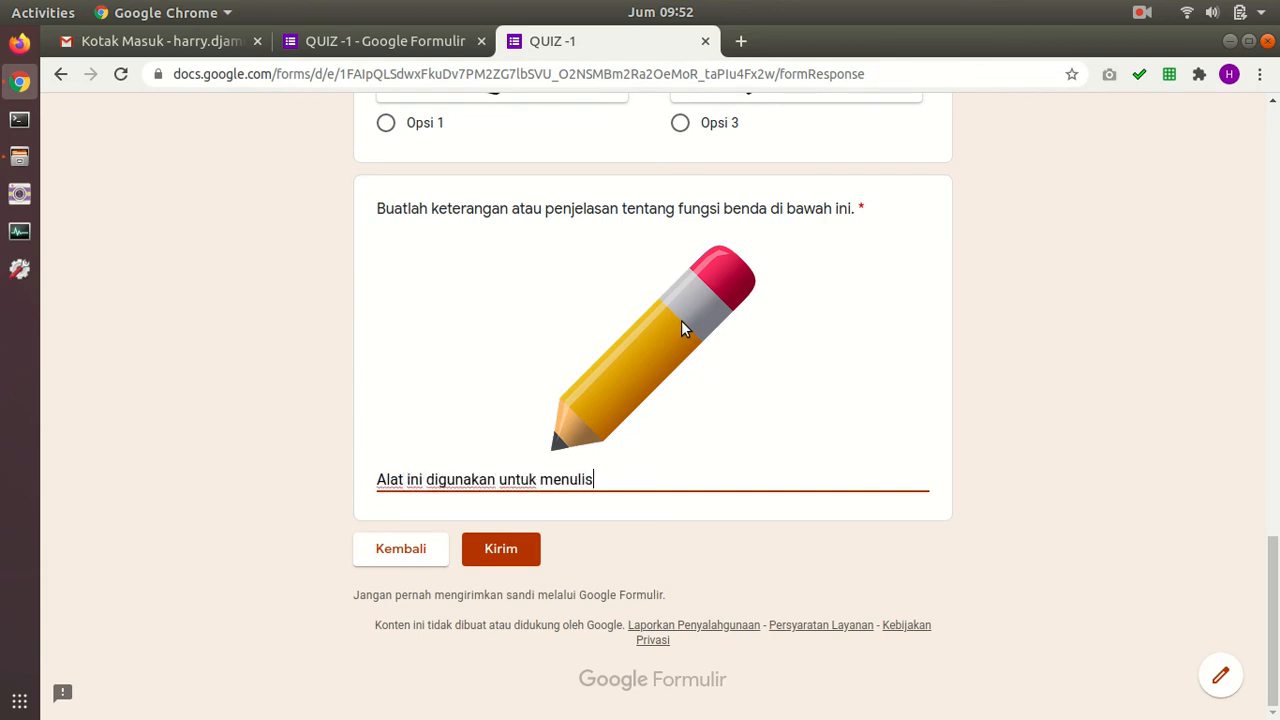
left_click(507, 553)
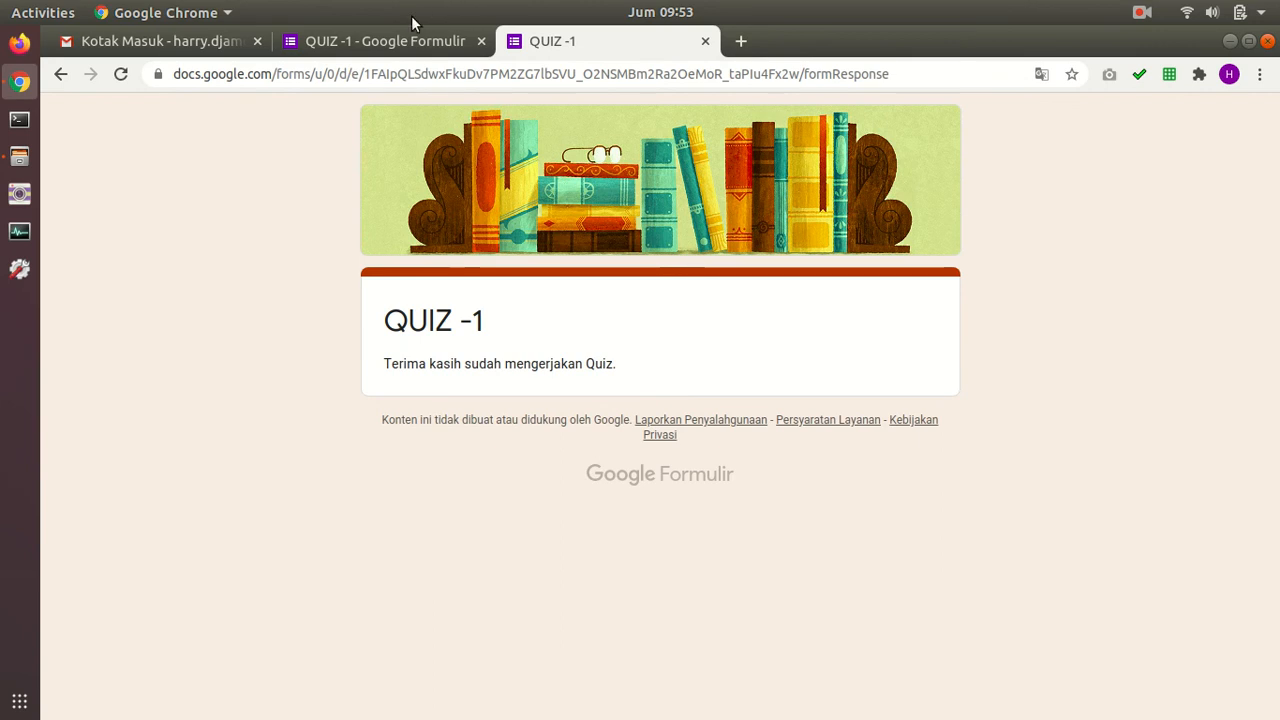
left_click(421, 46)
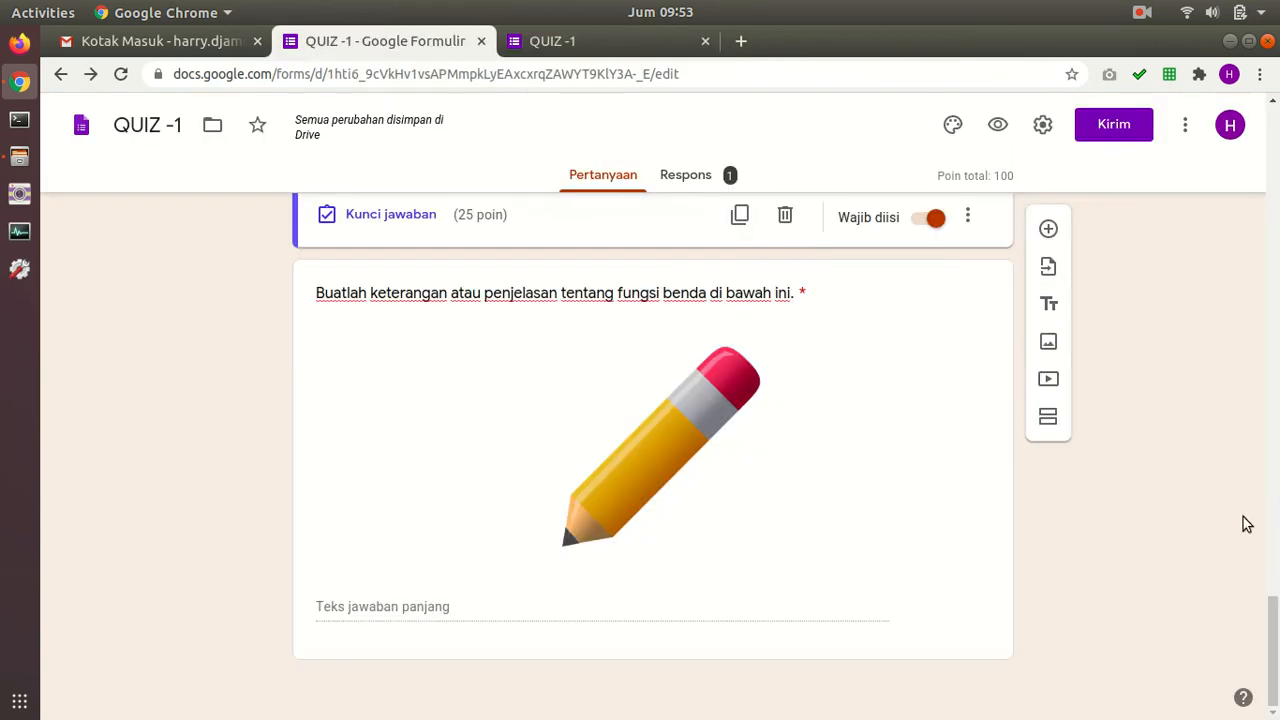
Step: Go to the Respons tab of QUIZ -1
left_click(706, 186)
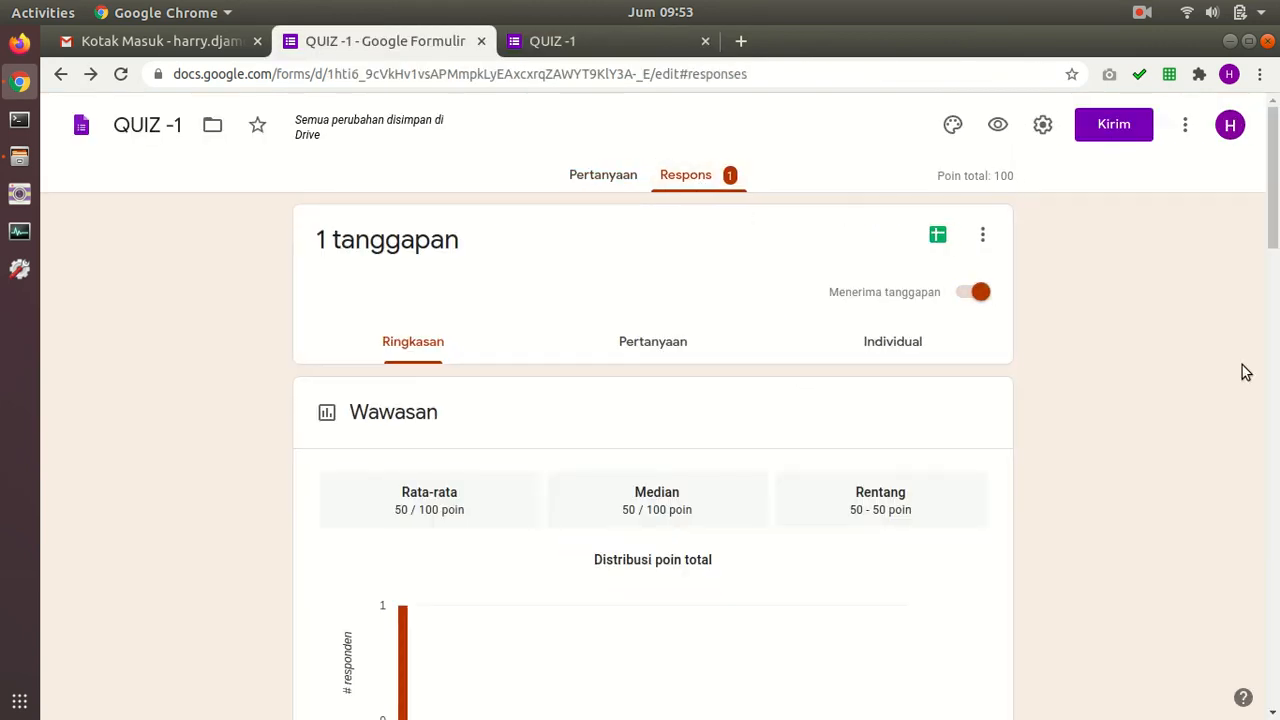
scroll(860, 369, "down", 4)
left_click_drag(1272, 282, 1267, 196)
Step: Open the Individual response and scroll through its graded answers, scored 50/100
left_click(890, 346)
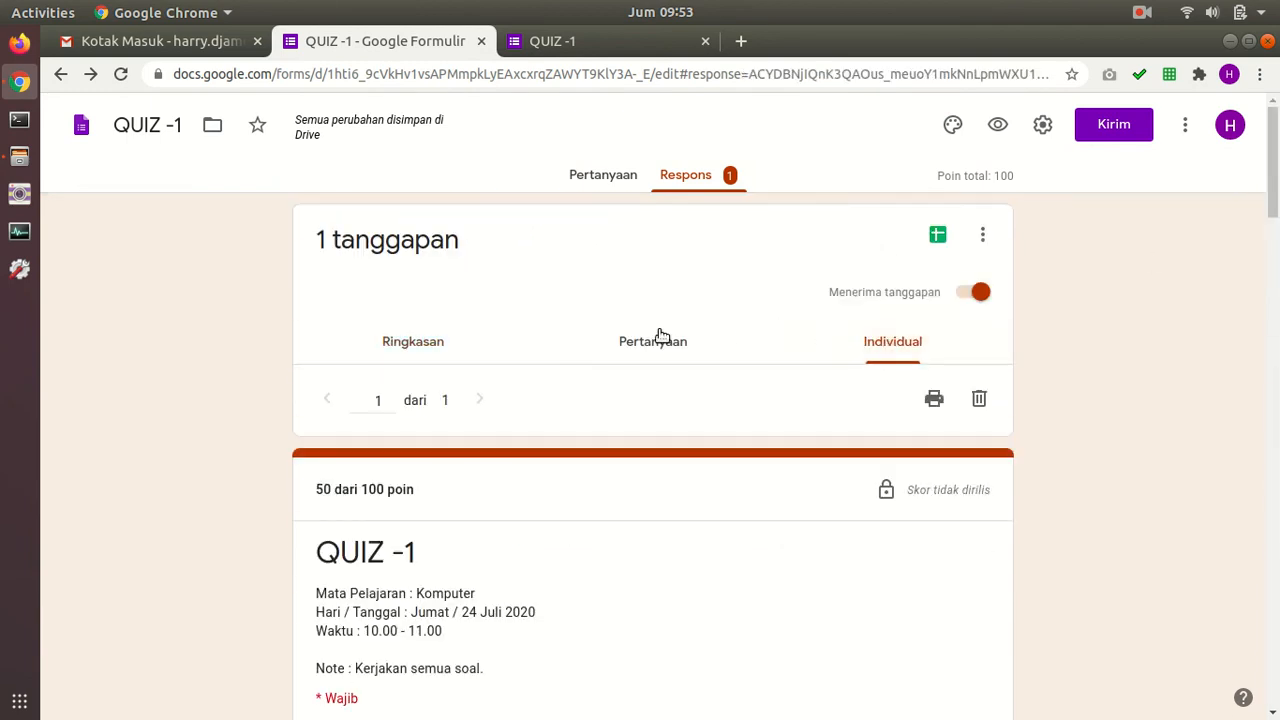
scroll(587, 382, "down", 1)
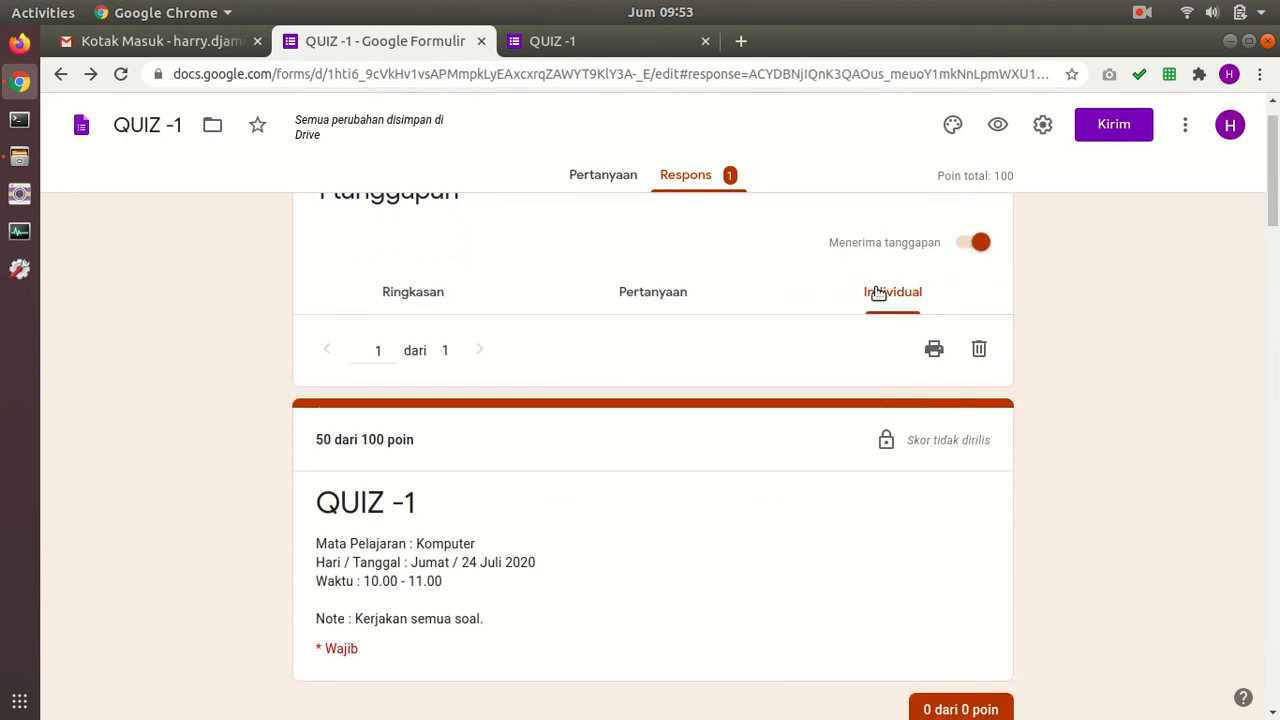
scroll(860, 311, "down", 3)
scroll(860, 305, "up", 1)
scroll(859, 300, "down", 3)
scroll(860, 300, "down", 7)
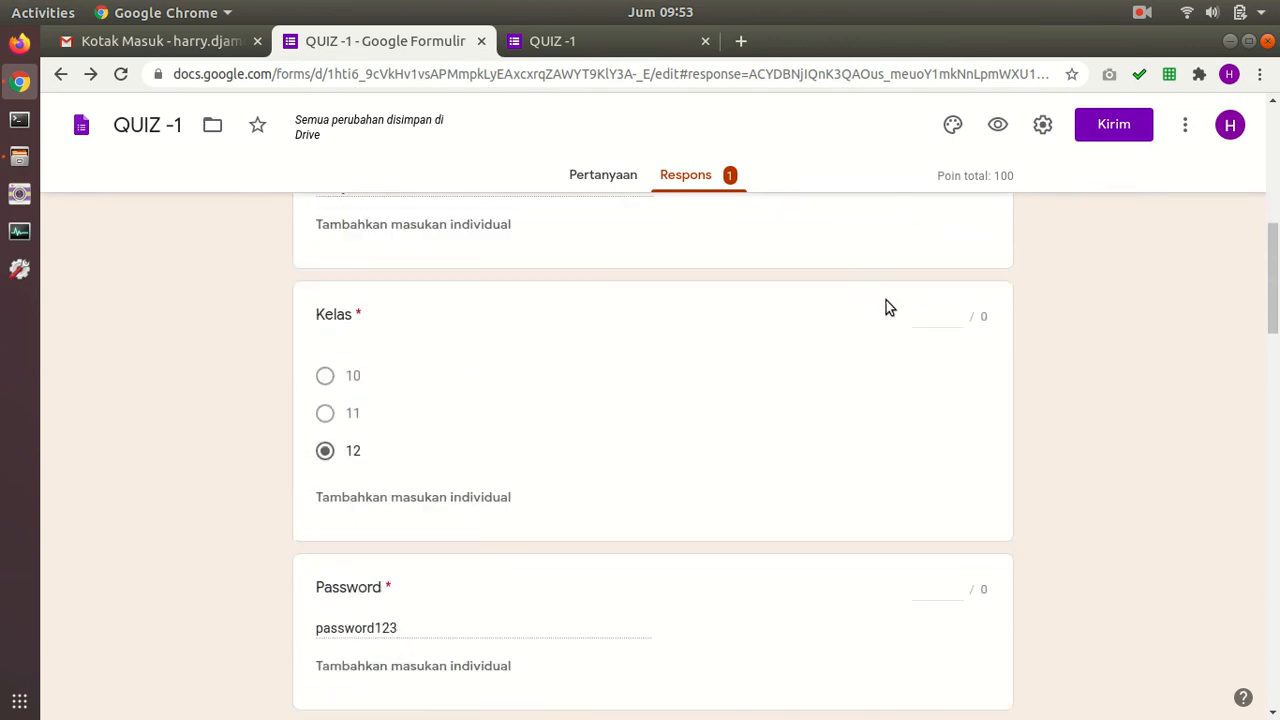
mouse_move(1273, 340)
left_mouse_down()
mouse_move(1273, 468)
mouse_move(1275, 310)
mouse_move(1274, 380)
left_mouse_up()
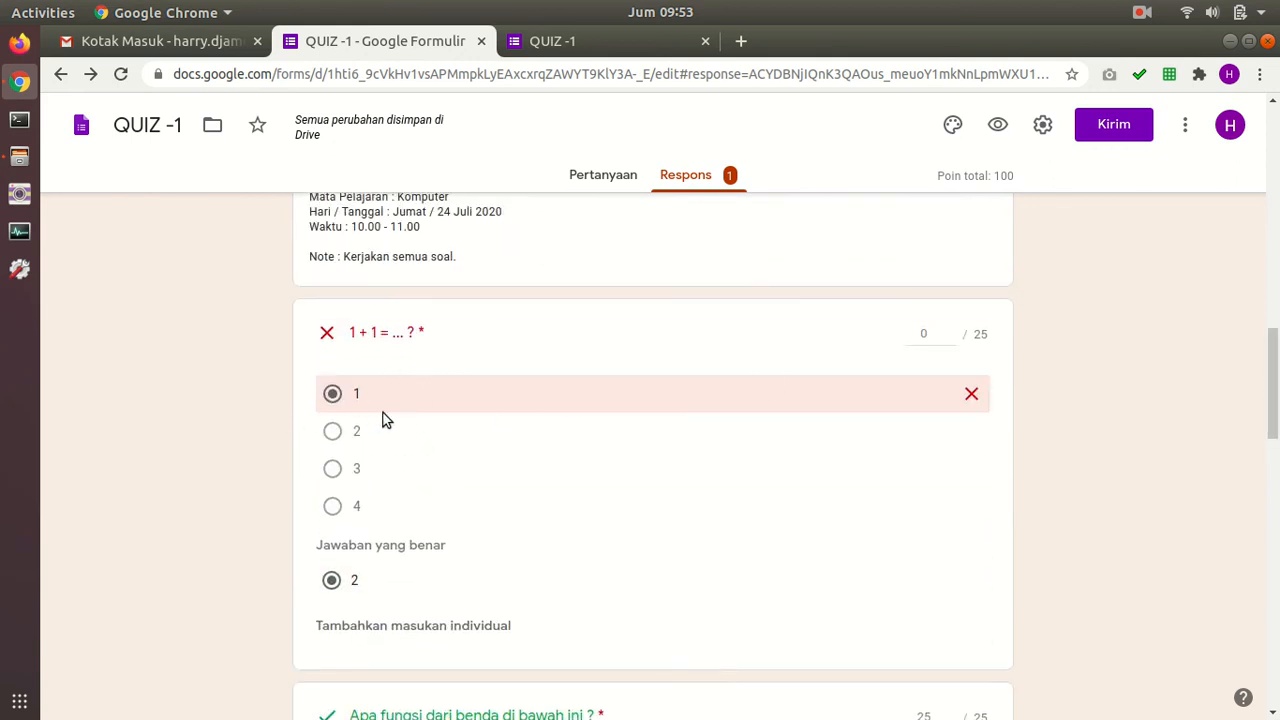
scroll(548, 451, "down", 1)
scroll(412, 474, "down", 2)
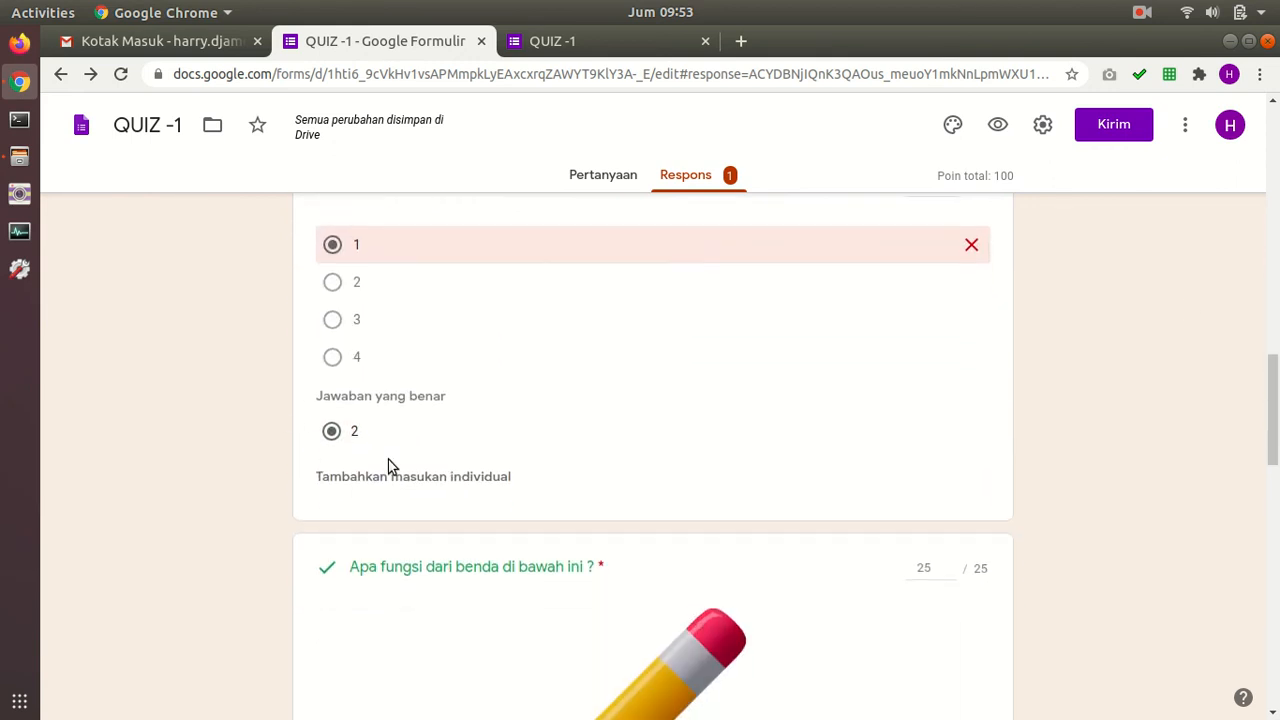
scroll(354, 451, "down", 7)
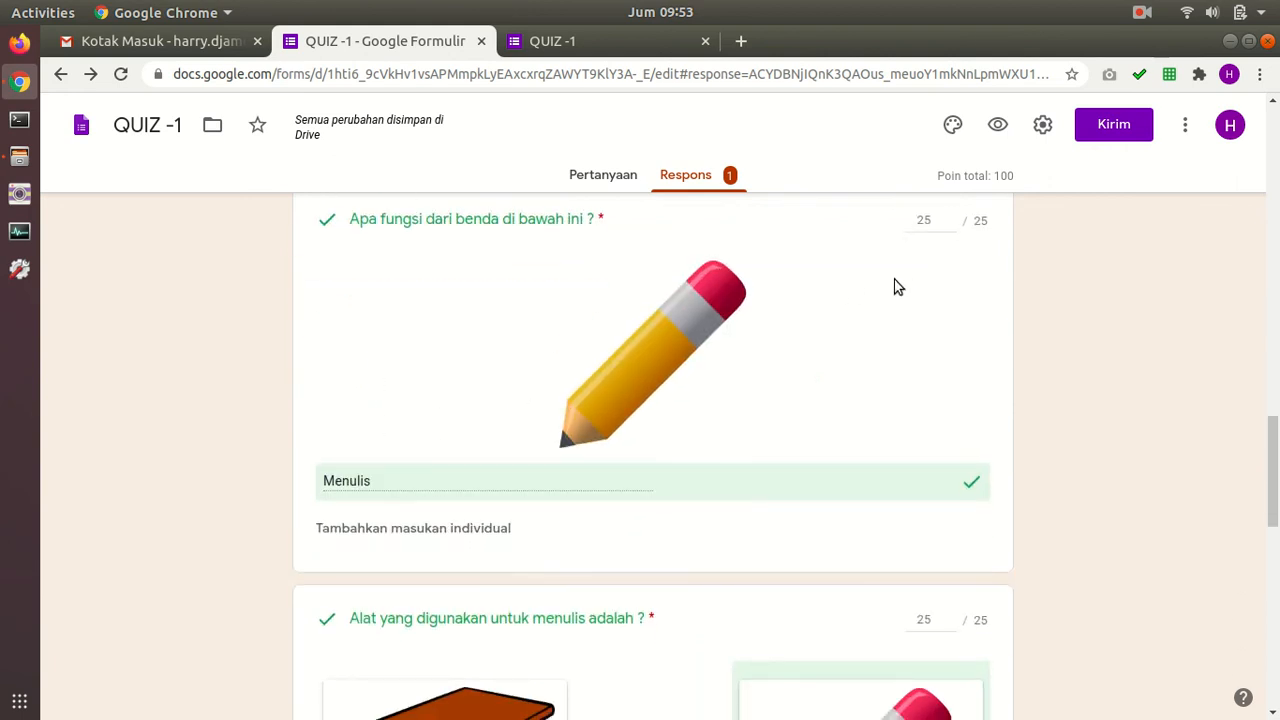
scroll(530, 430, "down", 8)
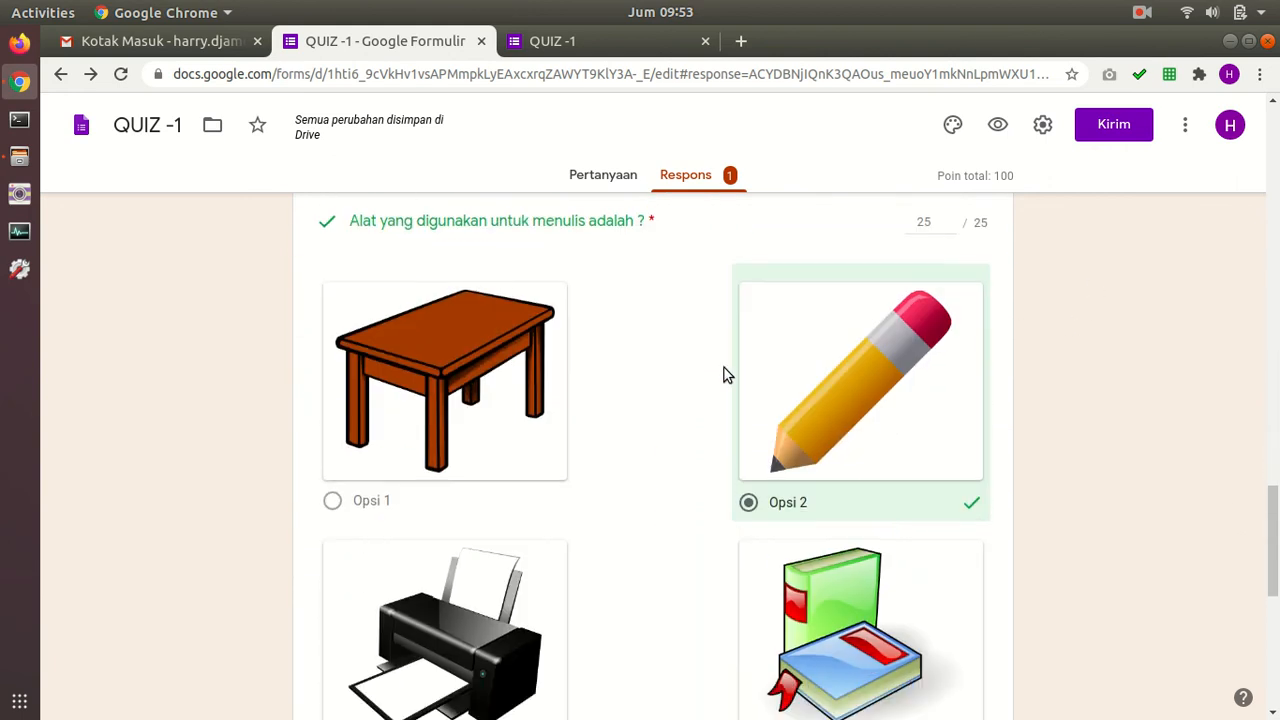
scroll(794, 344, "down", 12)
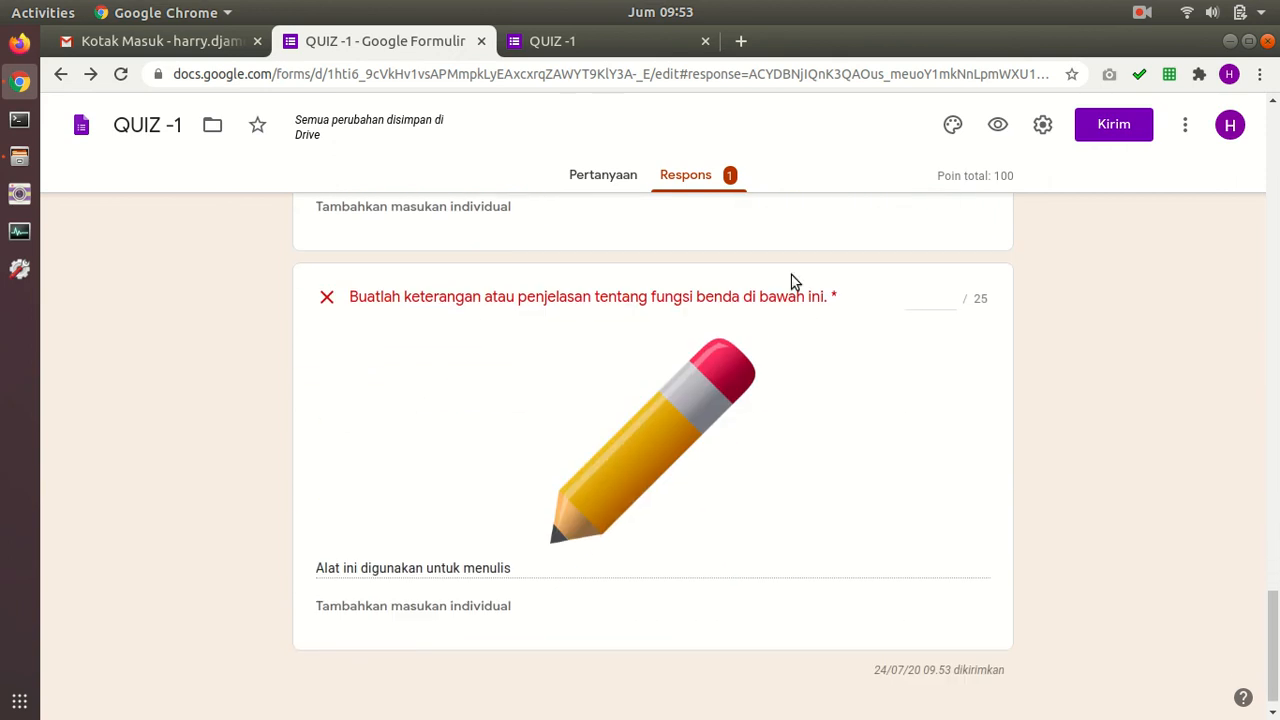
Step: Score the Buatlah keterangan paragraph answer 15 of 25 and save it
type("20")
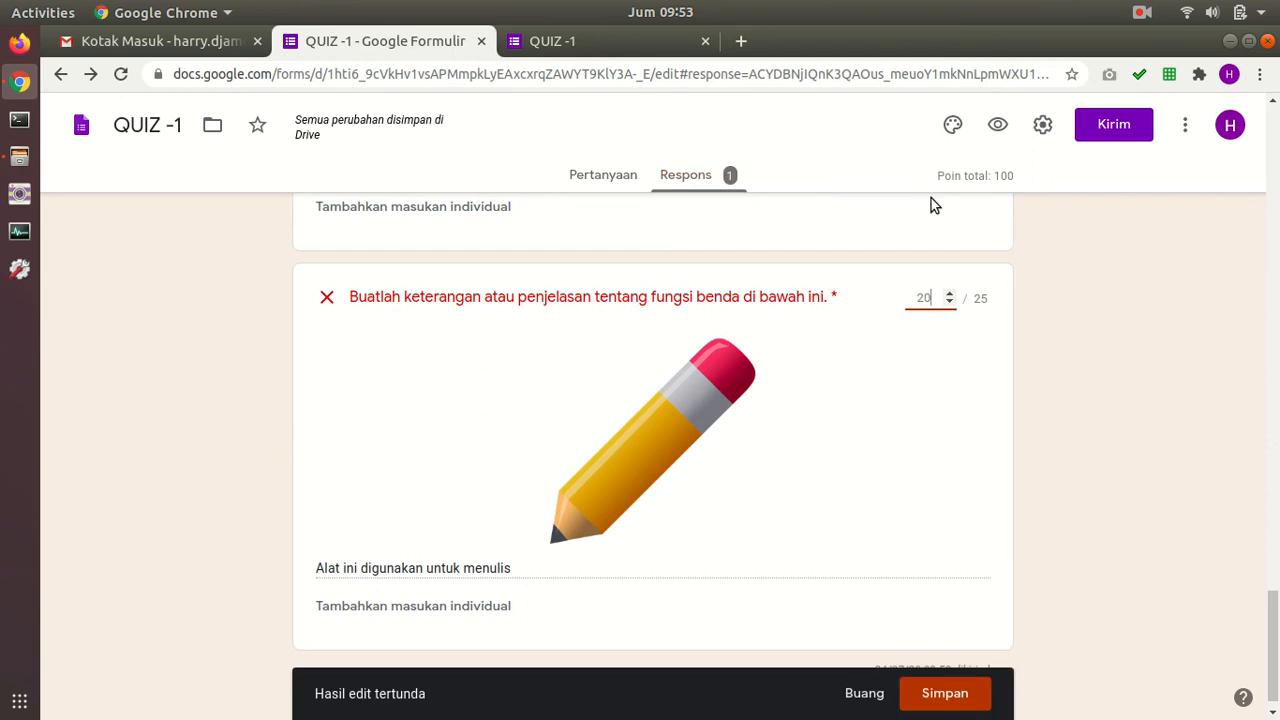
type("15")
left_click(955, 697)
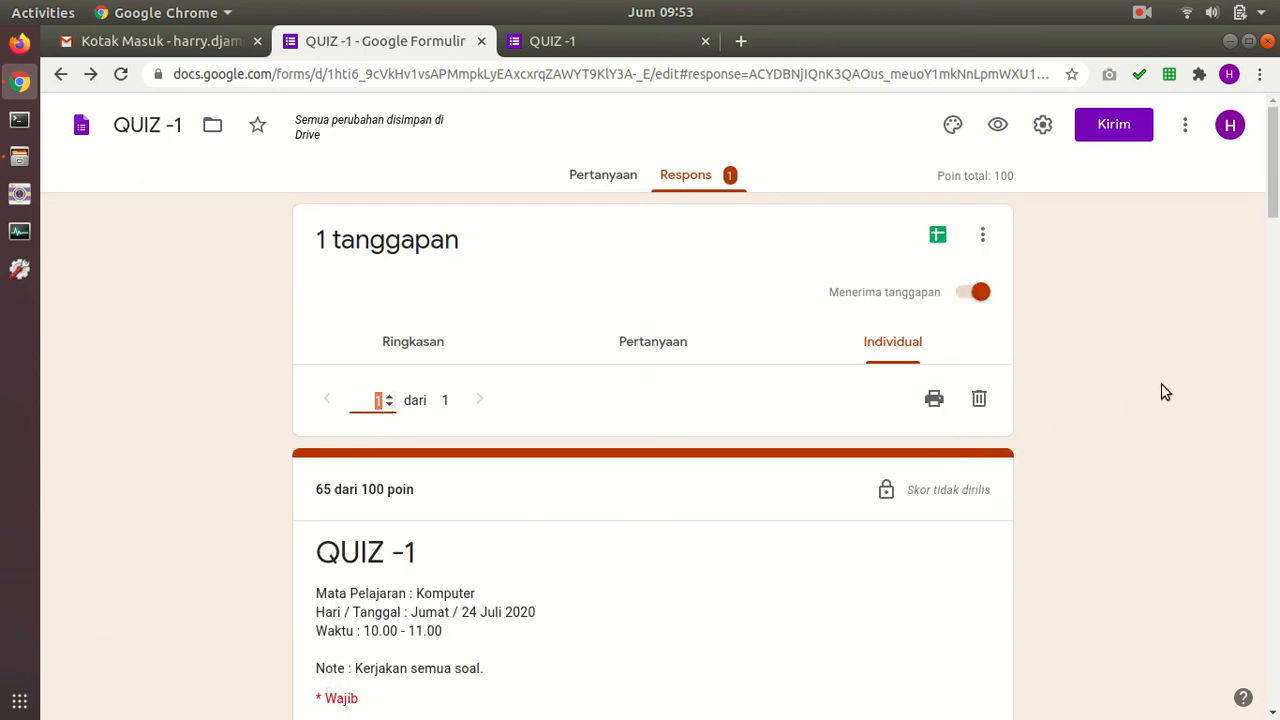
left_click_drag(1275, 190, 1275, 712)
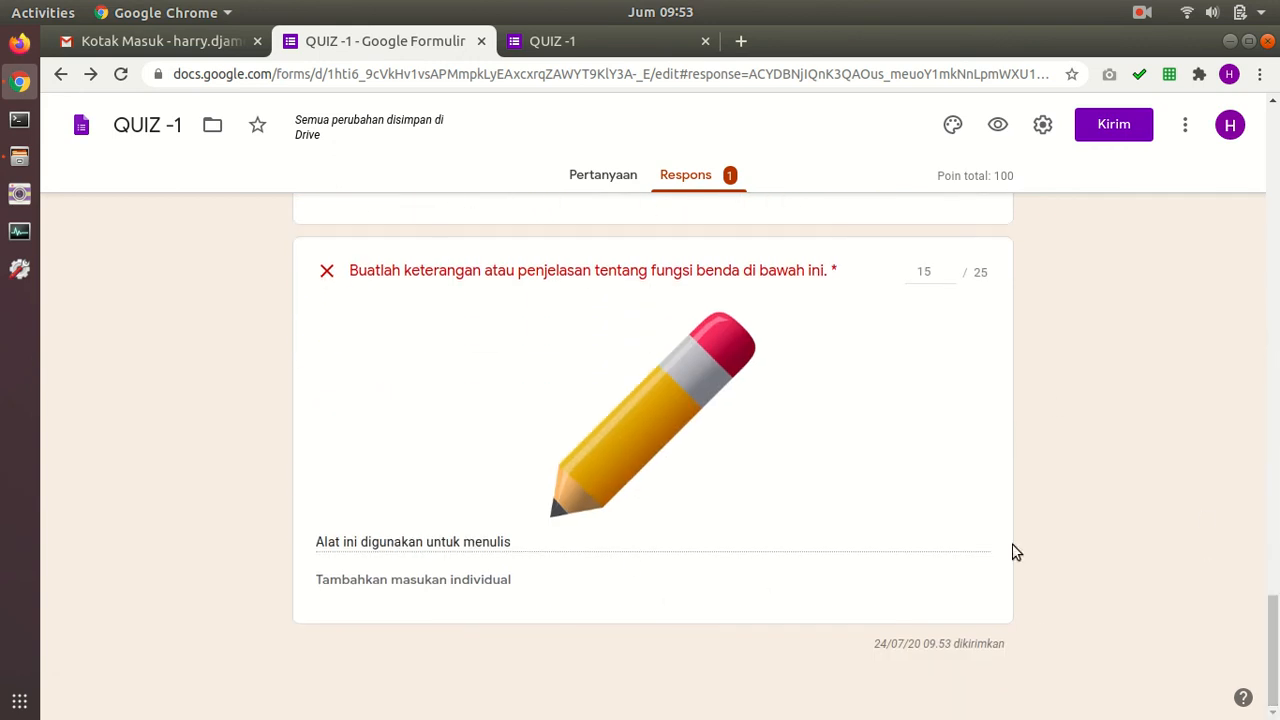
scroll(746, 544, "up", 15)
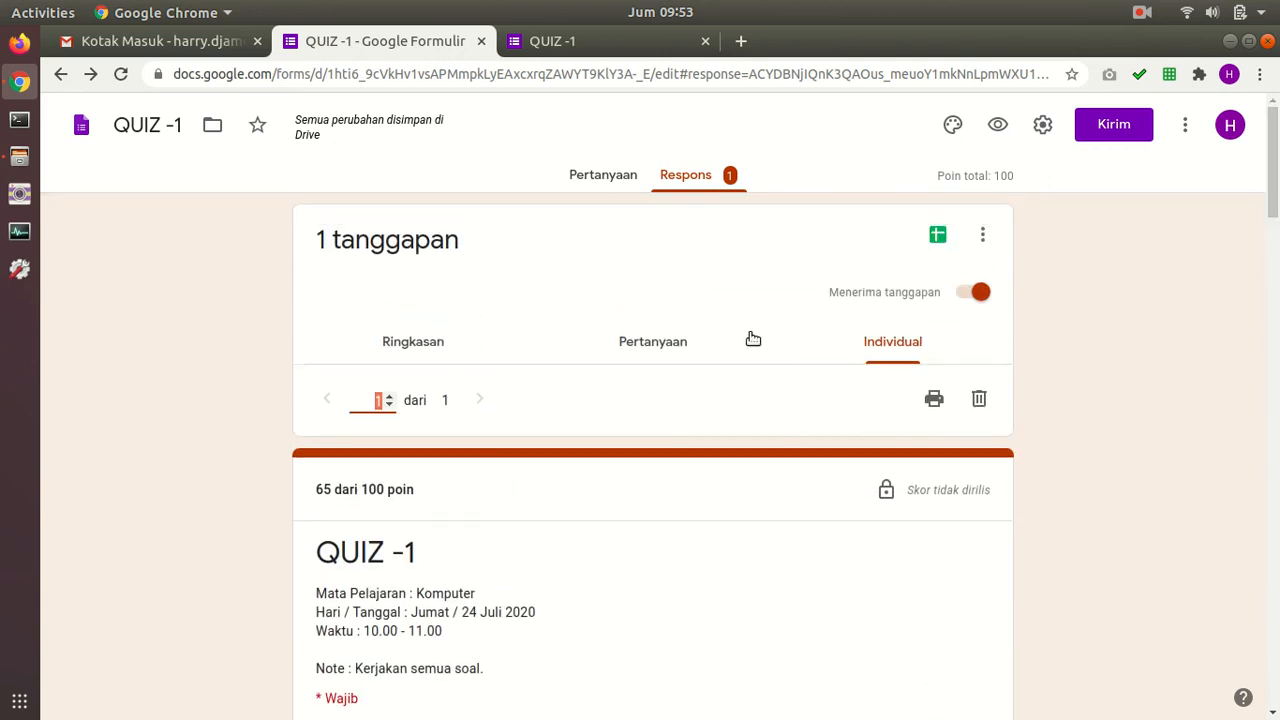
Step: Look at responses grouped by question, then return to the summary
left_click(662, 342)
scroll(490, 345, "down", 2)
scroll(476, 348, "down", 1)
scroll(440, 310, "up", 2)
left_click(418, 275)
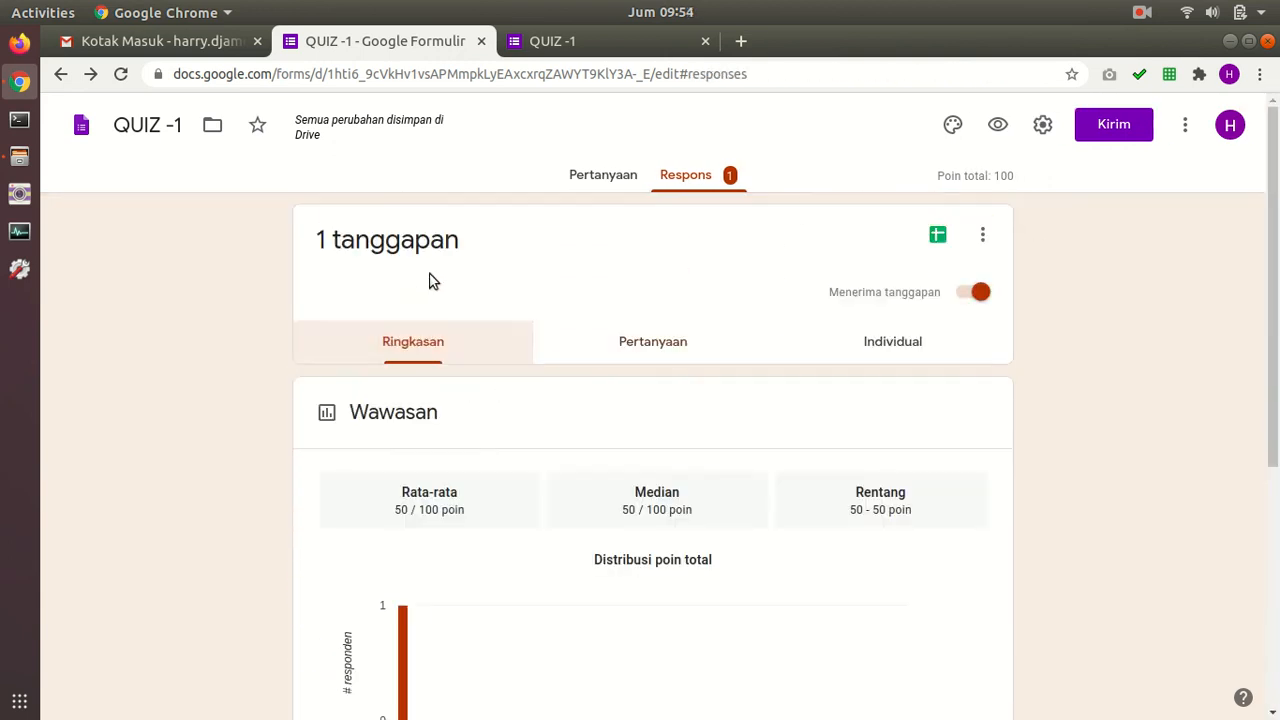
Step: Reopen the Individual response and scroll through its 65/100 graded answers
scroll(580, 350, "down", 4)
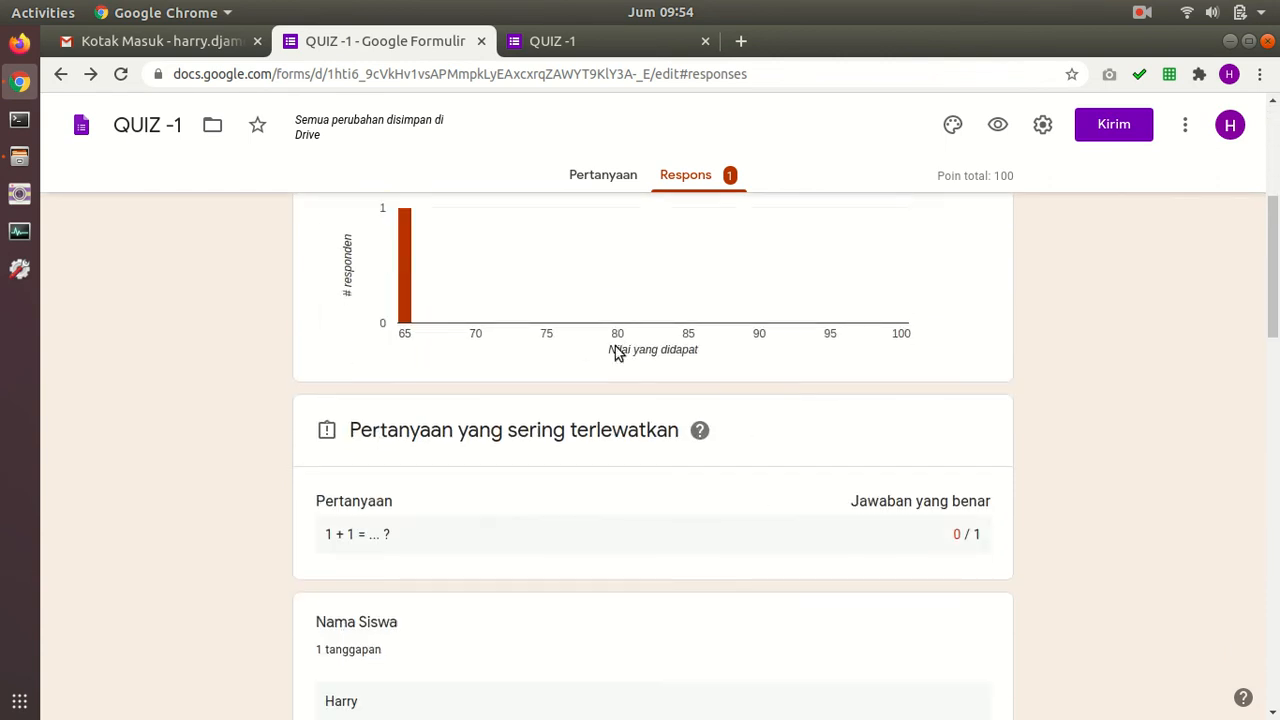
scroll(640, 343, "down", 2)
scroll(990, 312, "down", 7)
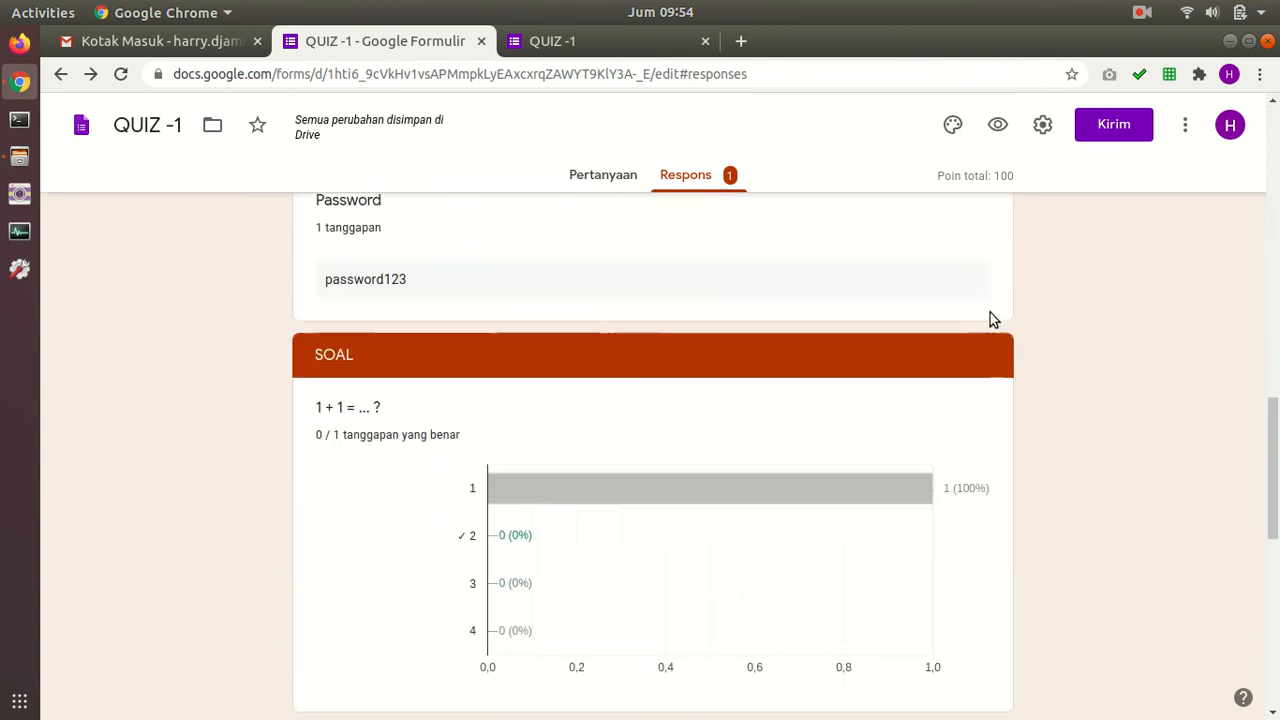
scroll(990, 318, "down", 7)
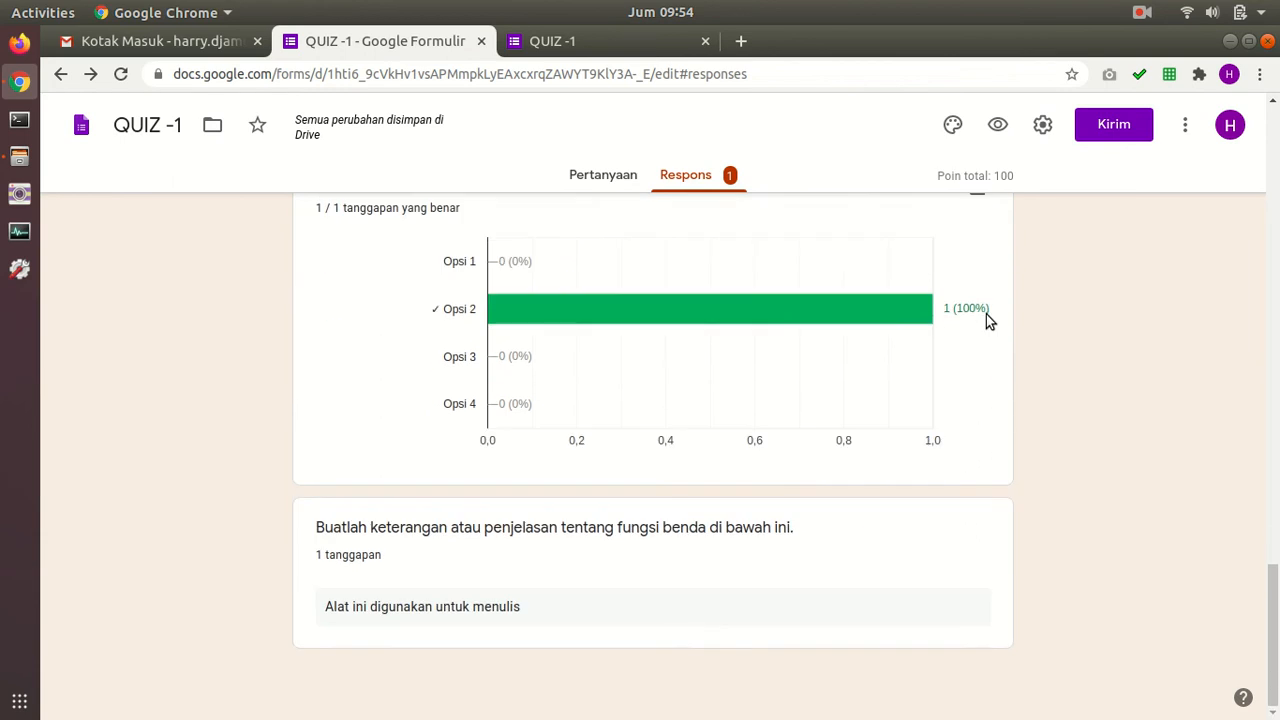
left_click_drag(1272, 630, 1272, 150)
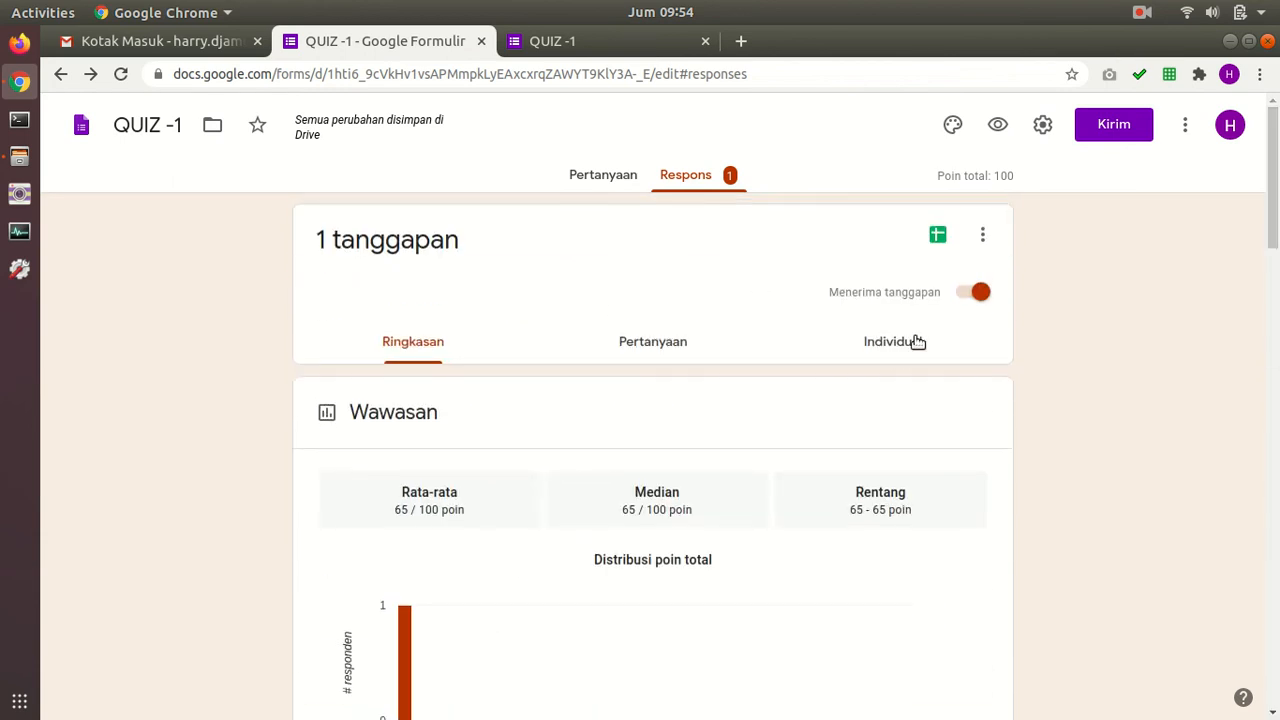
left_click(875, 352)
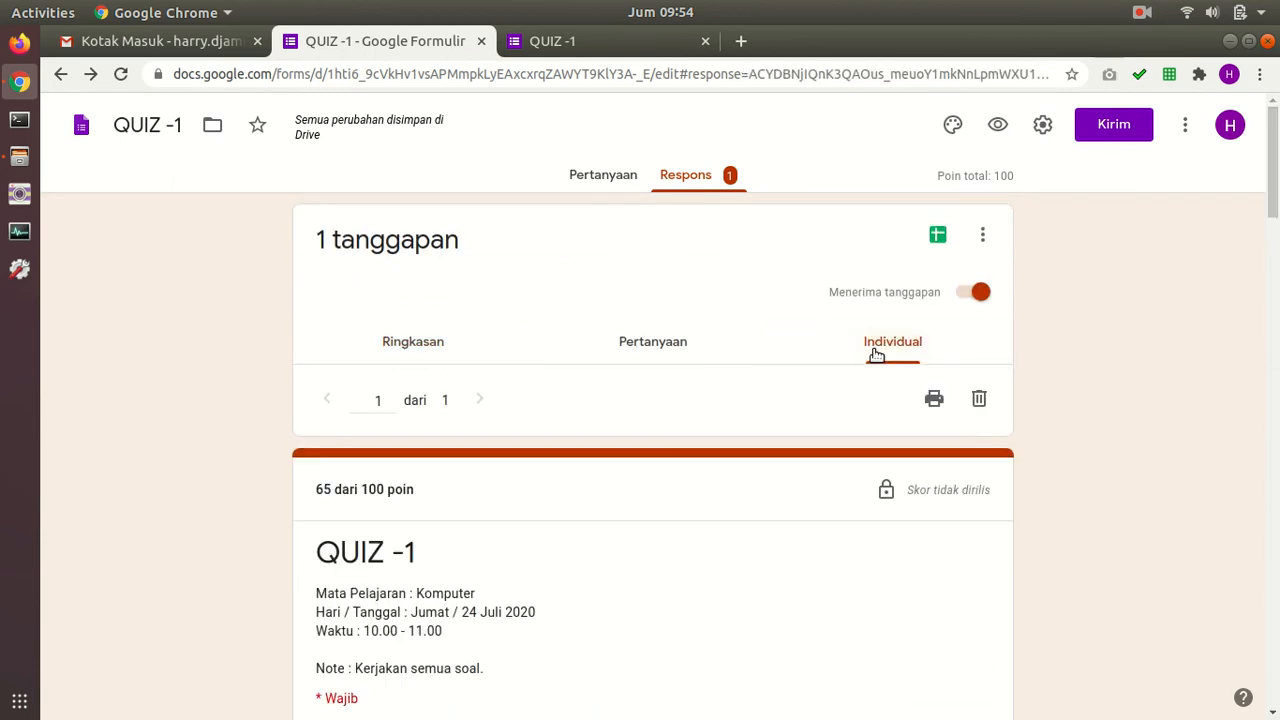
scroll(917, 351, "down", 4)
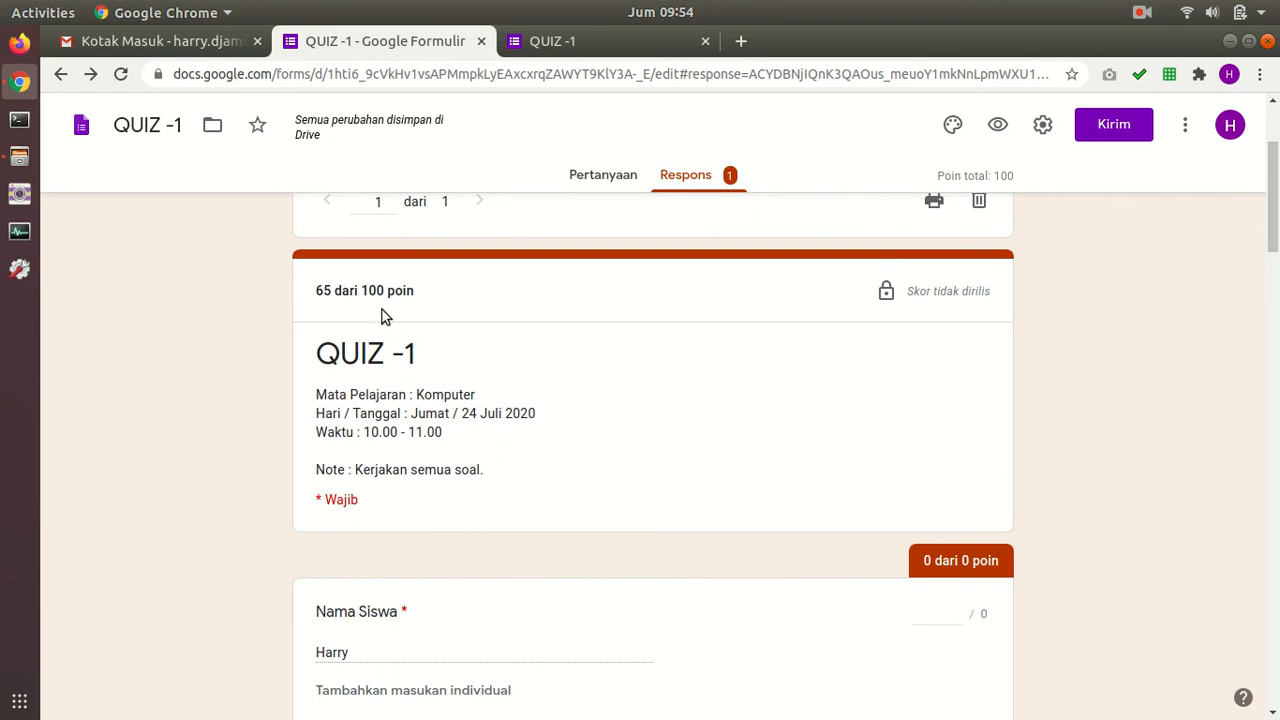
scroll(345, 287, "down", 4)
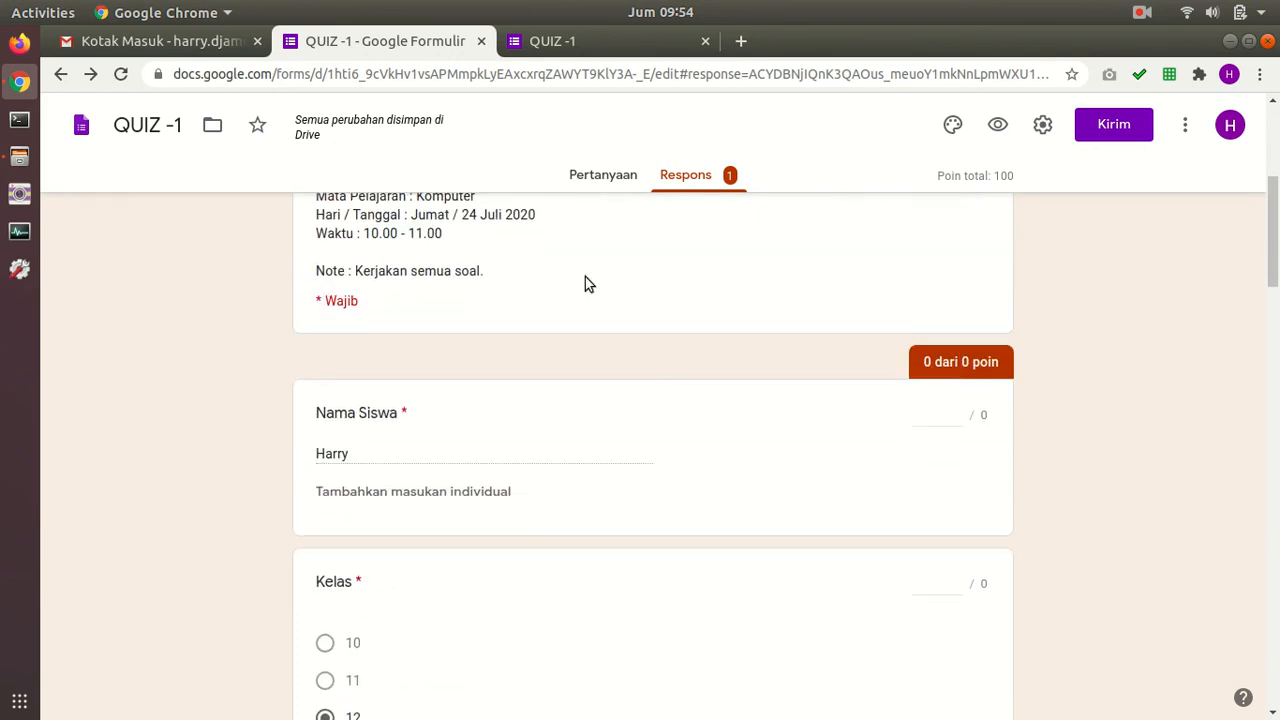
left_click_drag(1276, 236, 1260, 140)
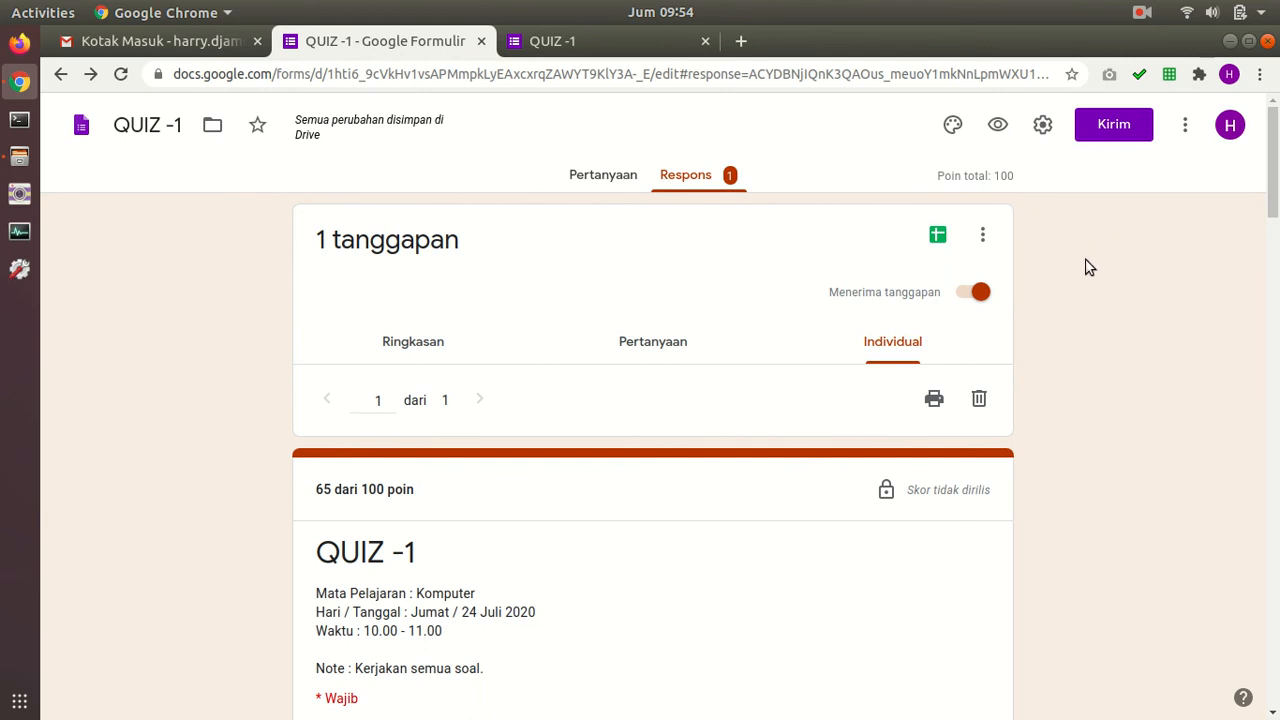
Step: Bring up the Sheets destination dialog with new spreadsheet 'QUIZ -1 (Respons)' selected
left_click(938, 235)
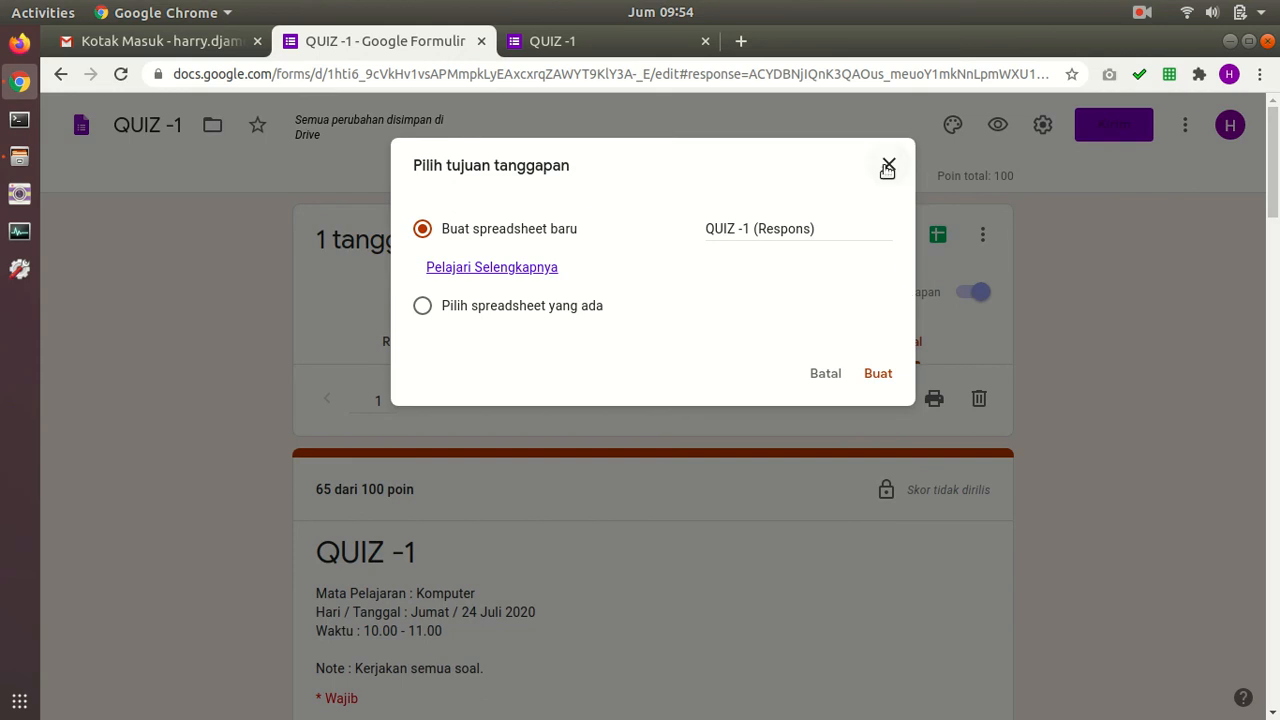
left_click(889, 164)
left_click(940, 238)
Step: Create the linked 'QUIZ -1 (Respons)' spreadsheet, review its graded response columns, then close it
left_click(878, 373)
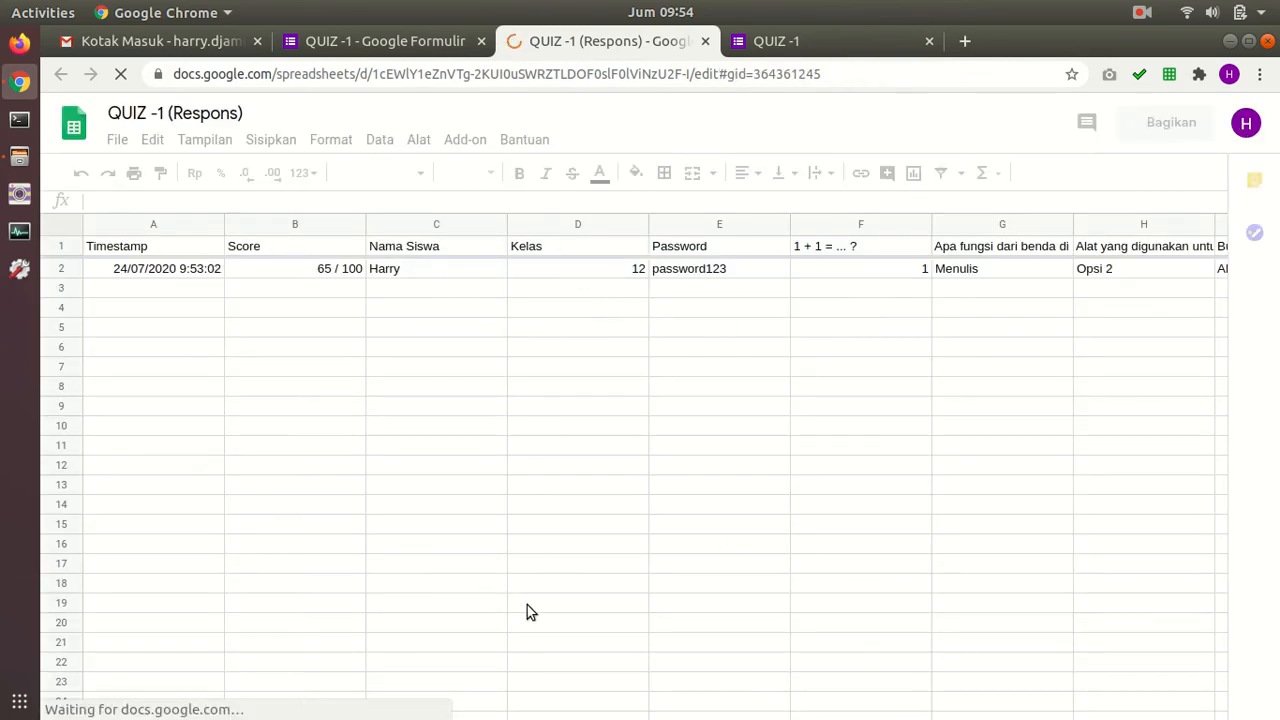
left_click_drag(379, 684, 527, 660)
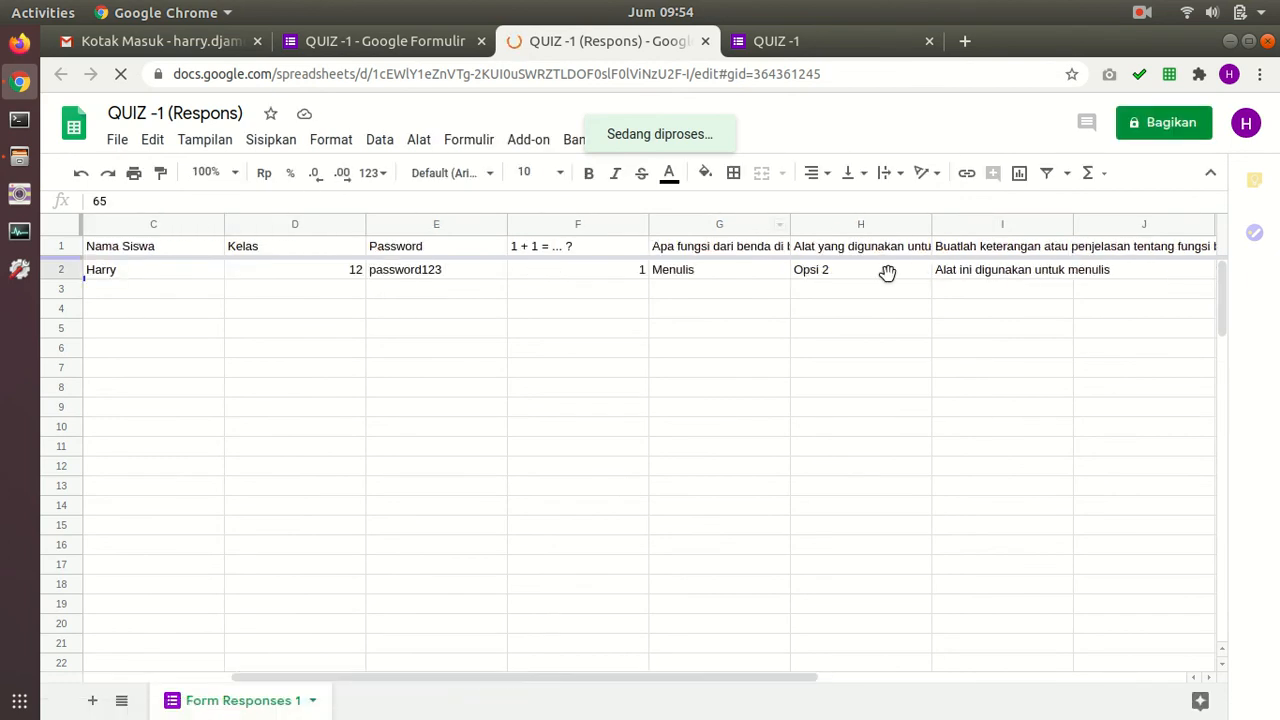
left_click(1025, 687)
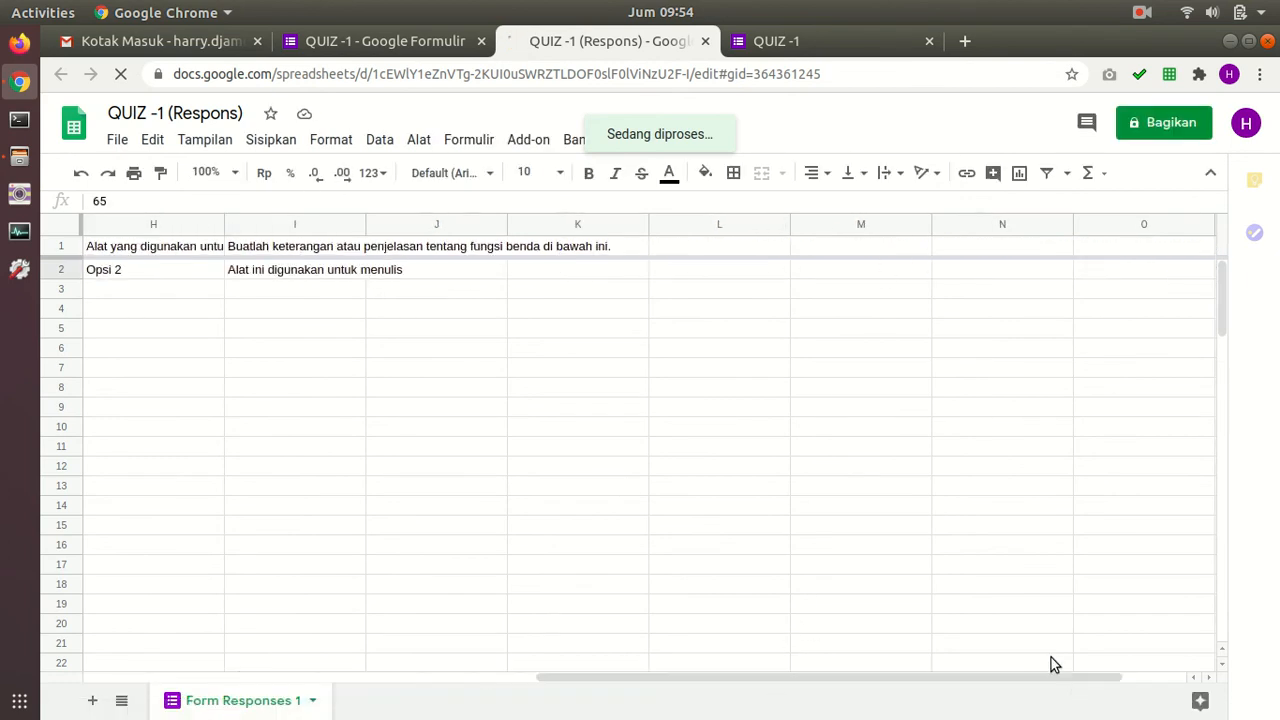
left_click(306, 686)
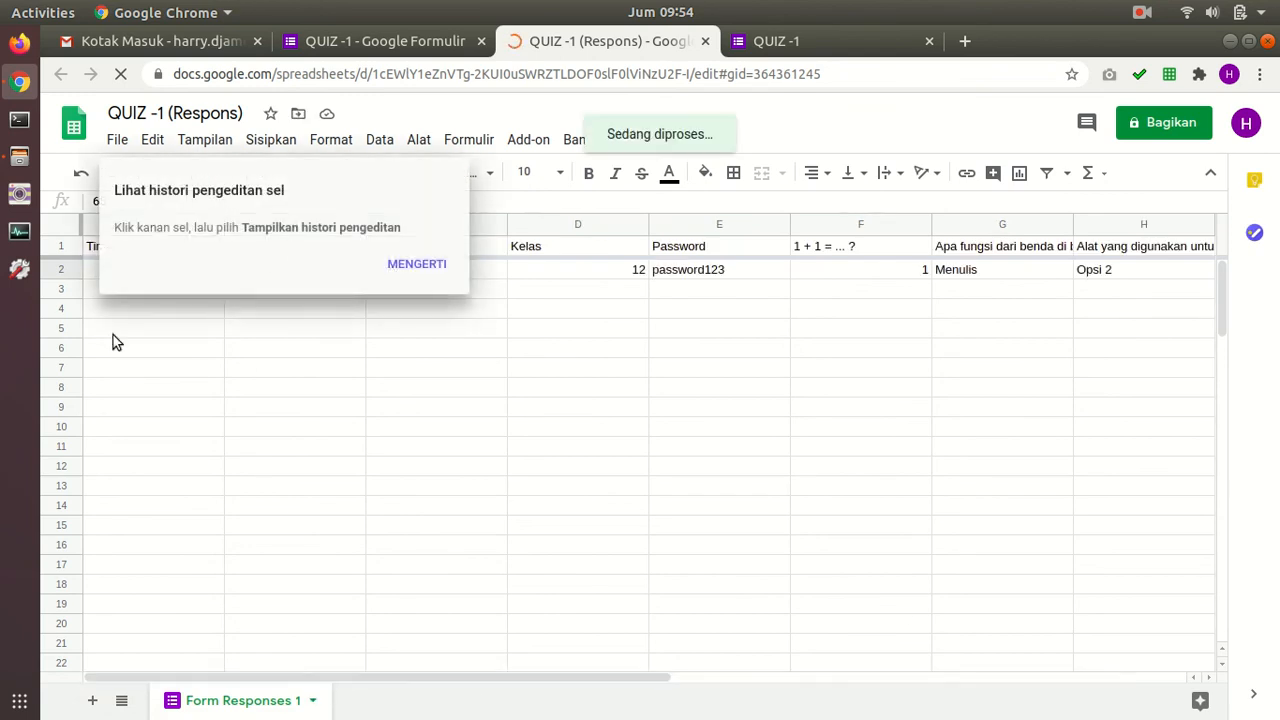
left_click(336, 335)
left_click(416, 266)
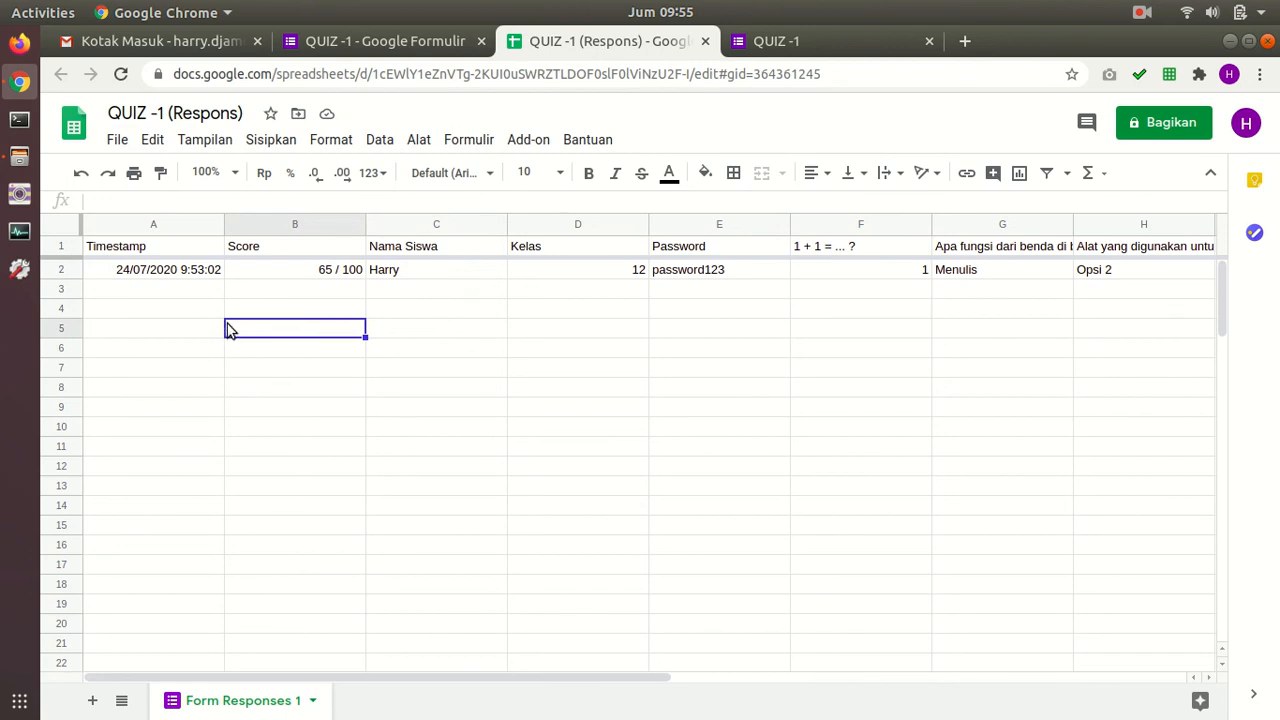
left_click(705, 42)
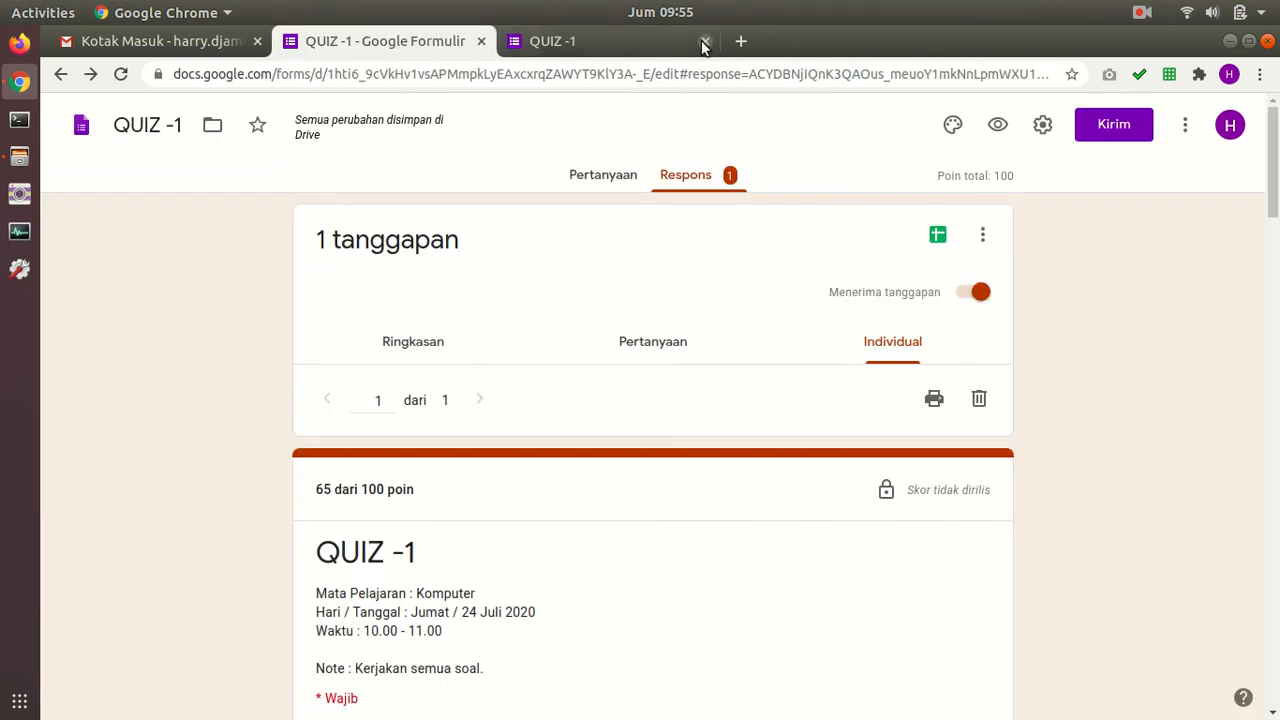
scroll(711, 163, "down", 15)
left_click_drag(1275, 506, 1275, 162)
left_click(961, 293)
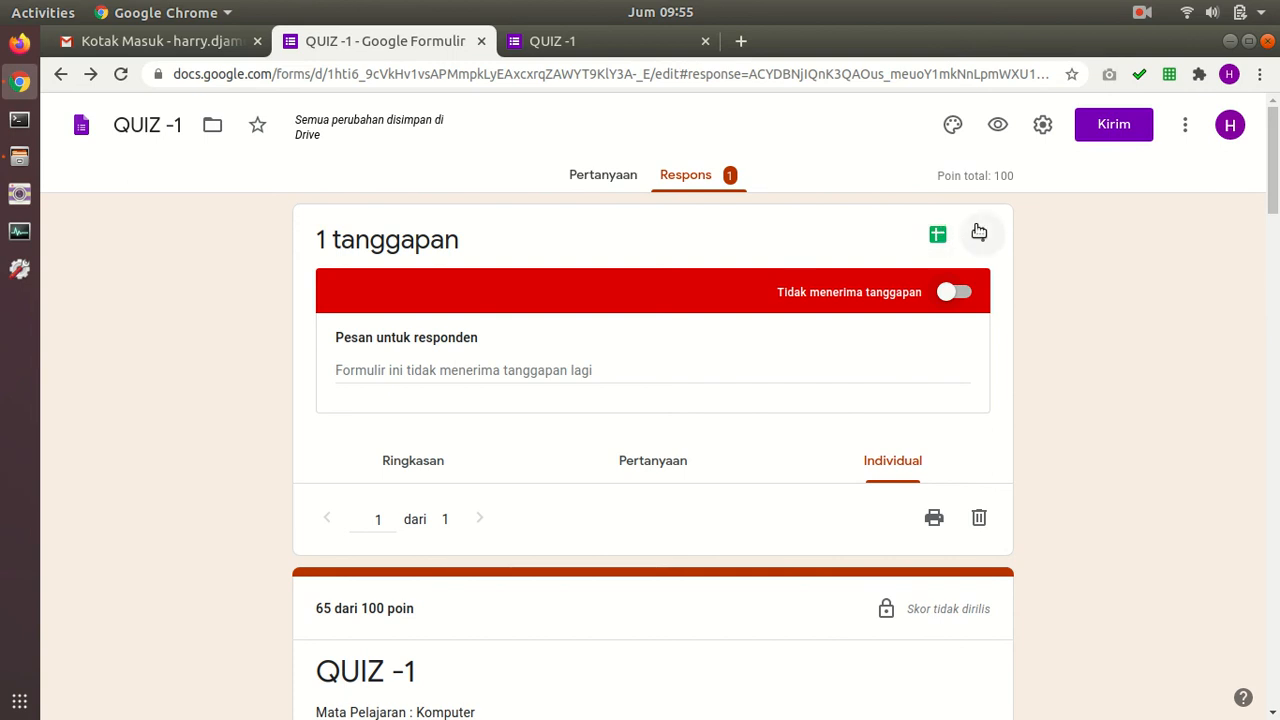
left_click(965, 291)
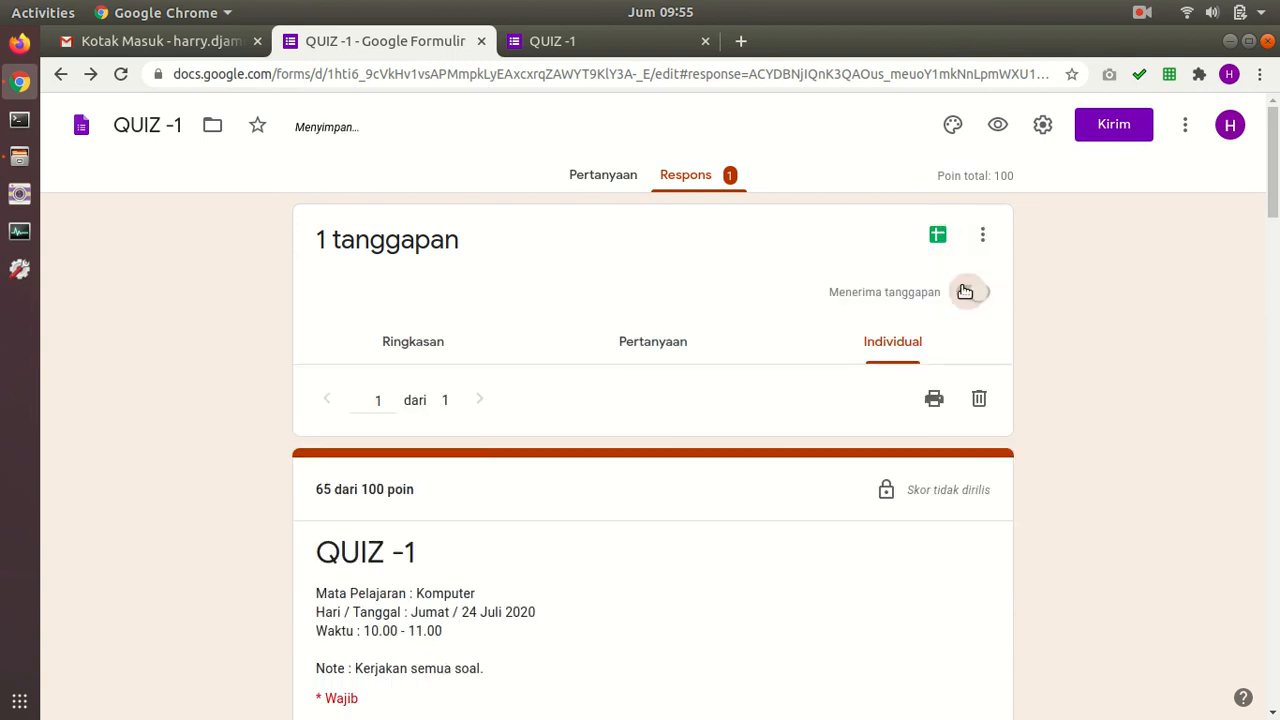
Step: Get the form's share link, shorten it to a forms.gle URL, and copy it
left_click(1127, 131)
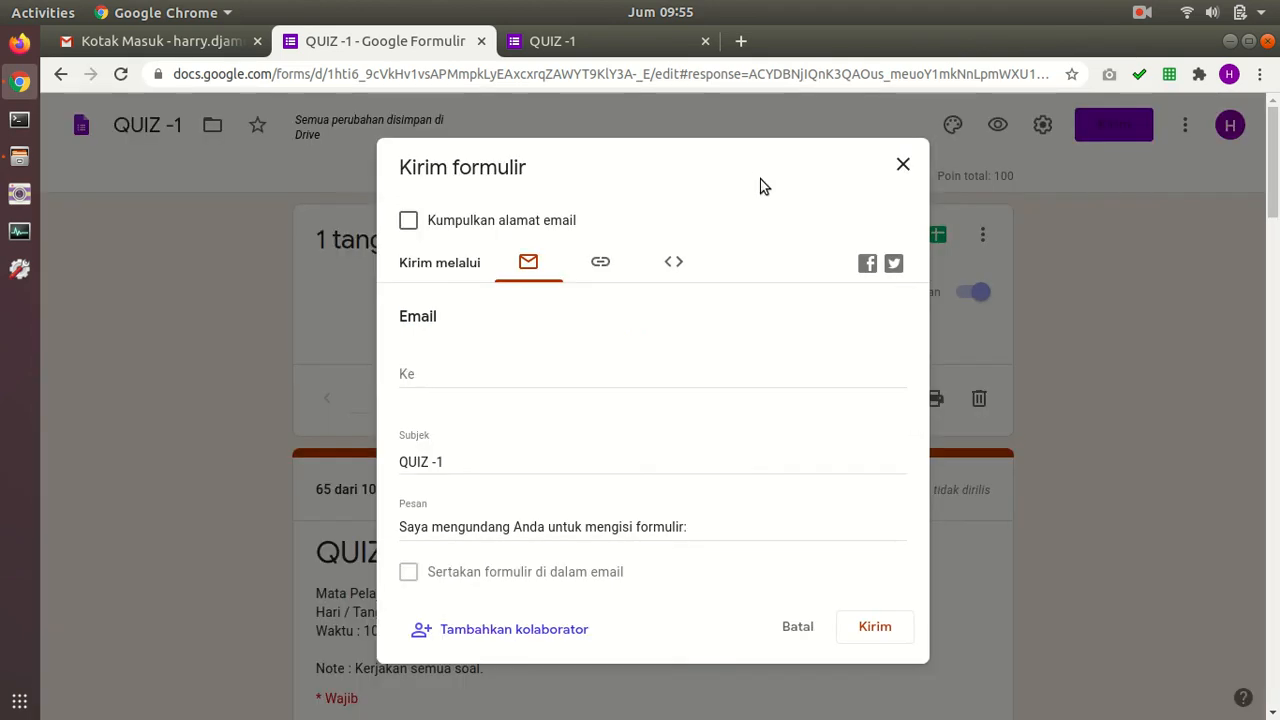
left_click(615, 262)
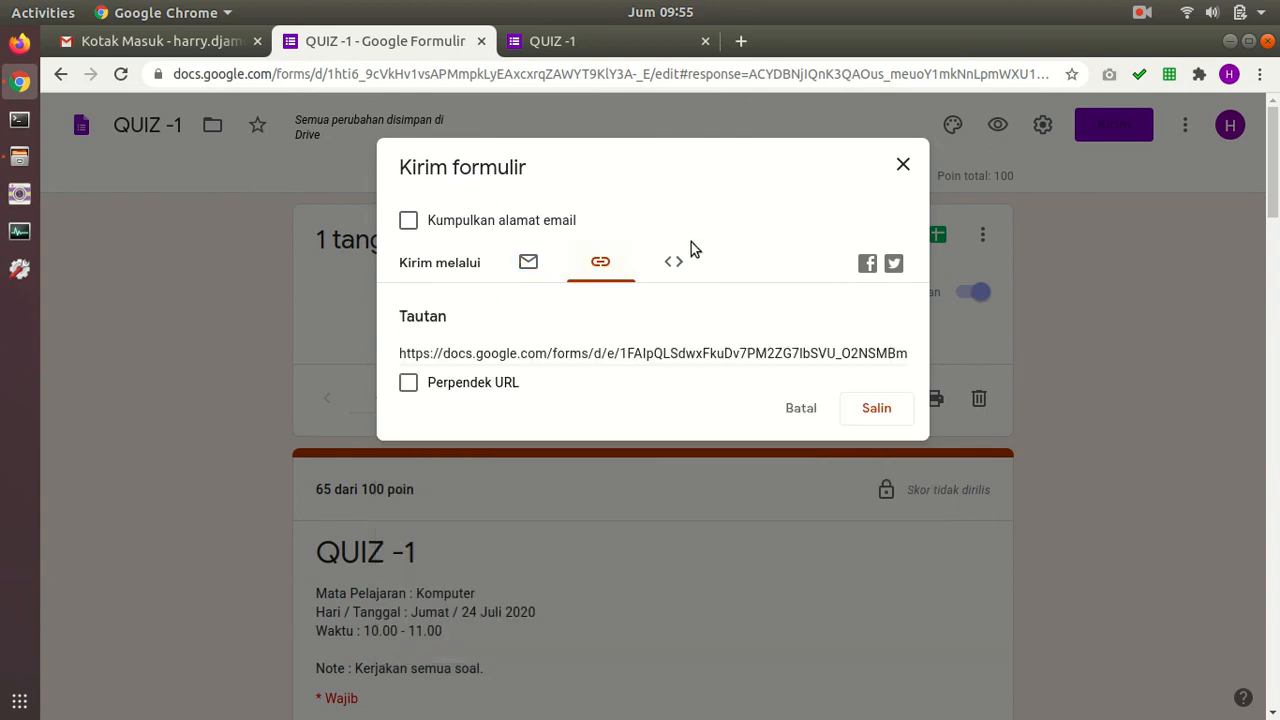
left_click(408, 385)
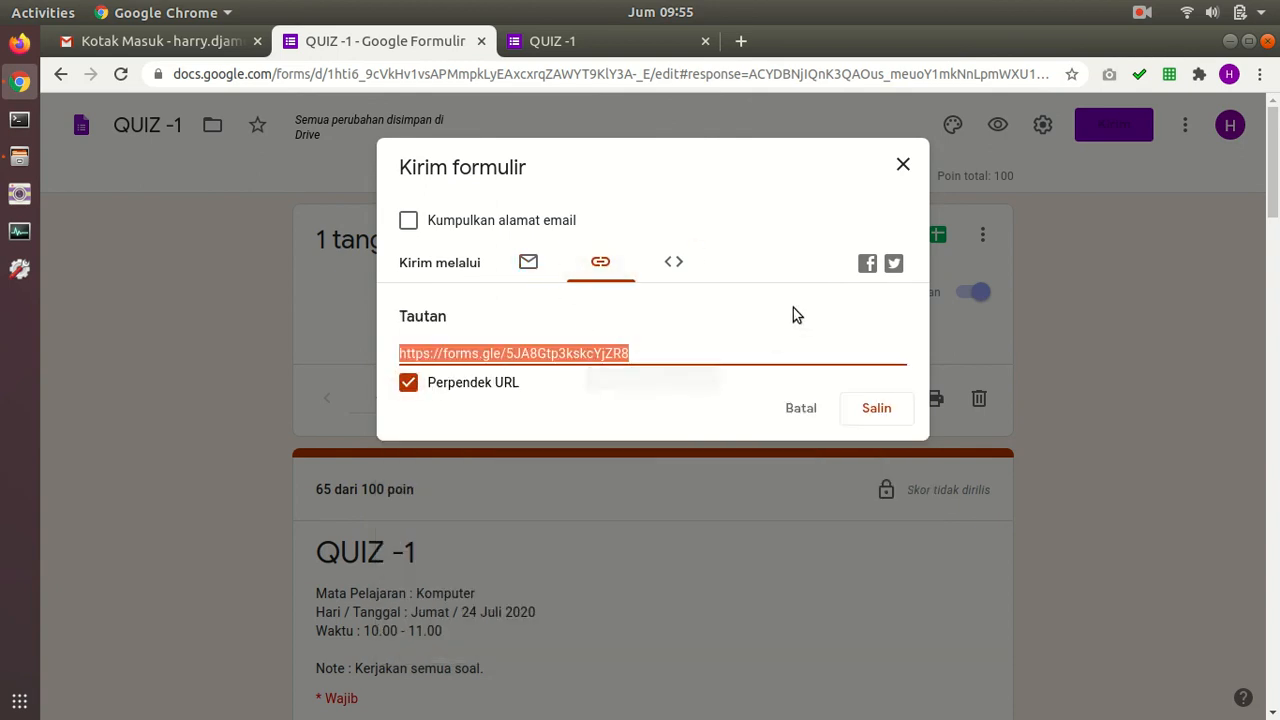
left_click(877, 408)
Step: Look at the e-mail and HTML embed sending options, then copy the shortened link again
left_click(528, 263)
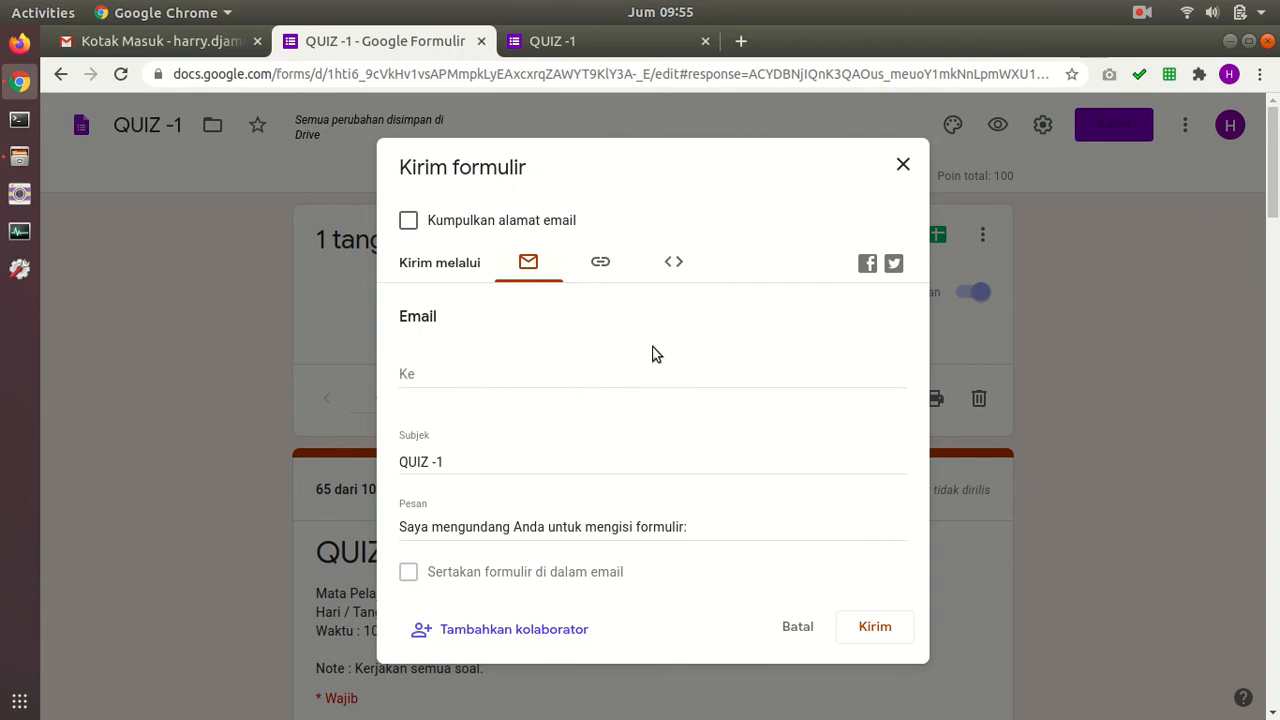
left_click(597, 268)
left_click(671, 264)
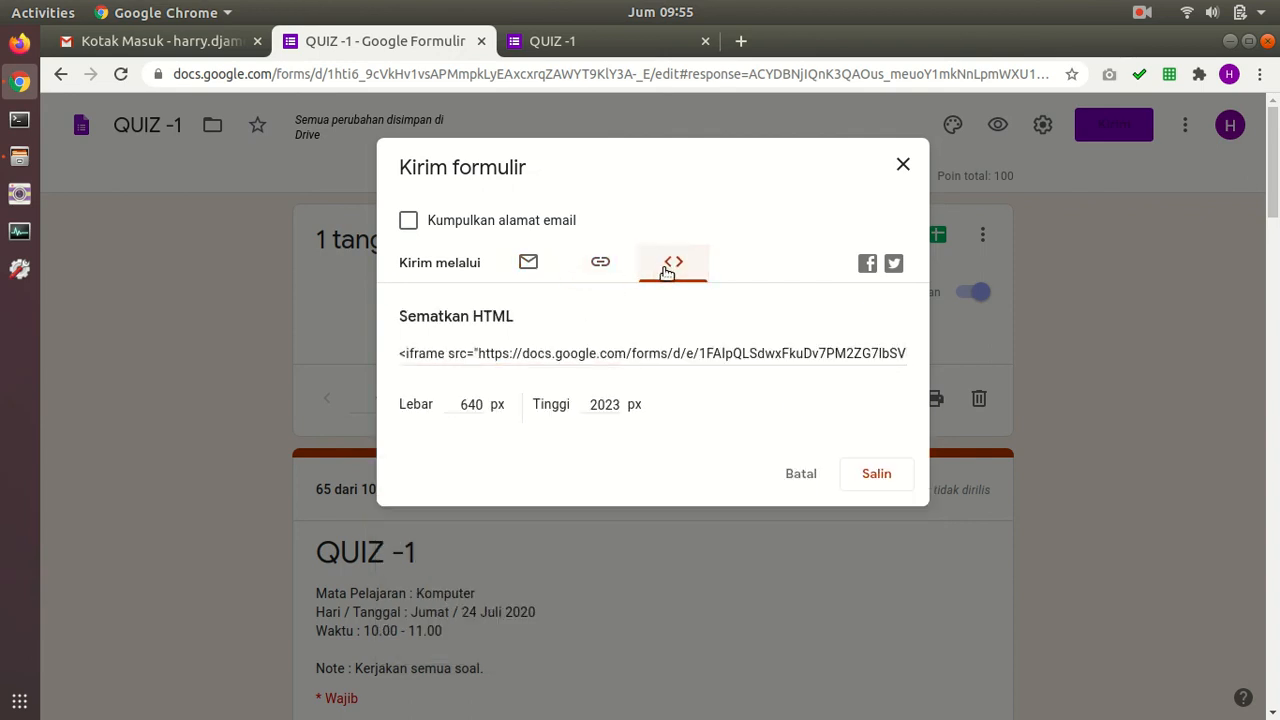
left_click(599, 264)
left_click(673, 265)
left_click(599, 264)
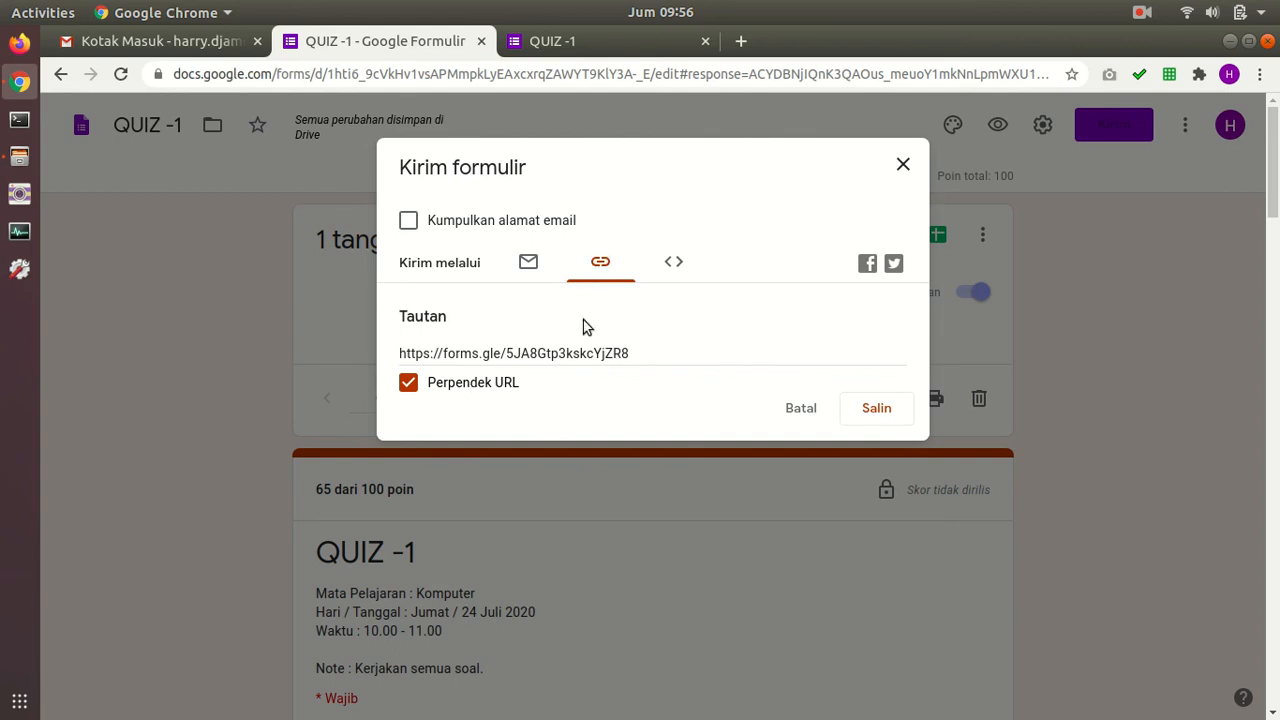
left_click(886, 406)
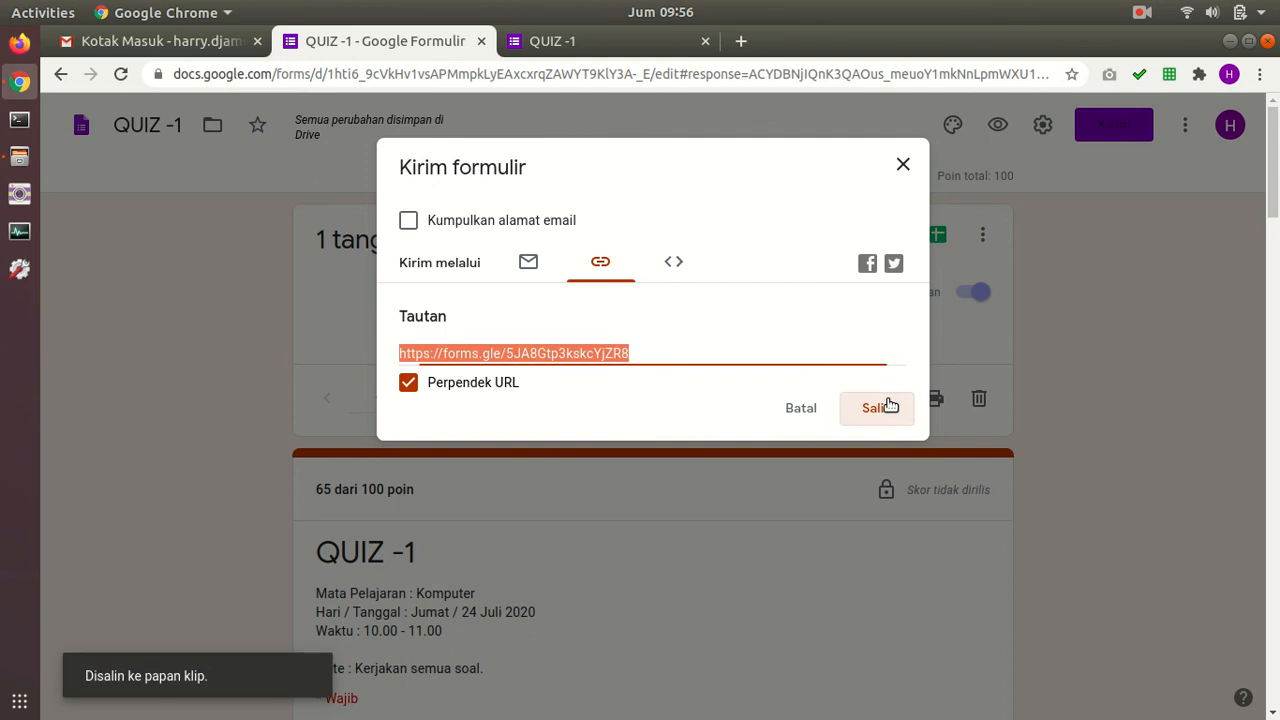
Step: Paste the copied short link into the address bar of a new browser tab
left_click(903, 166)
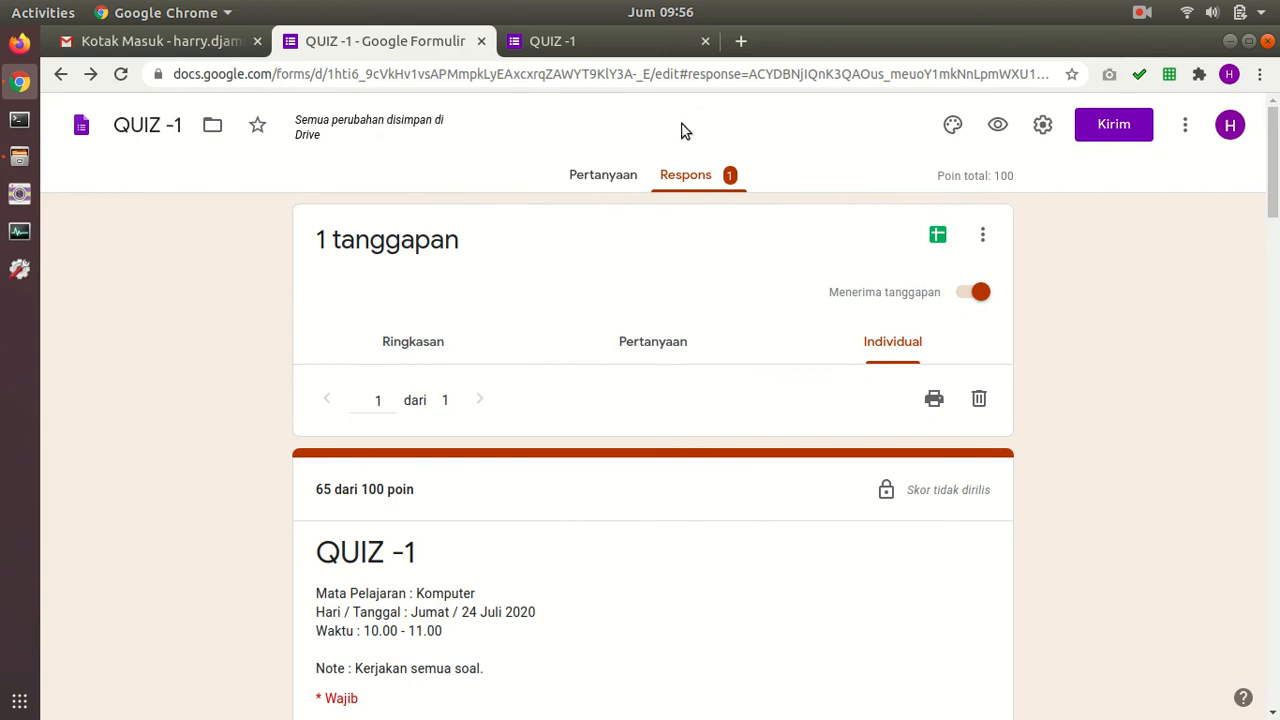
left_click(738, 41)
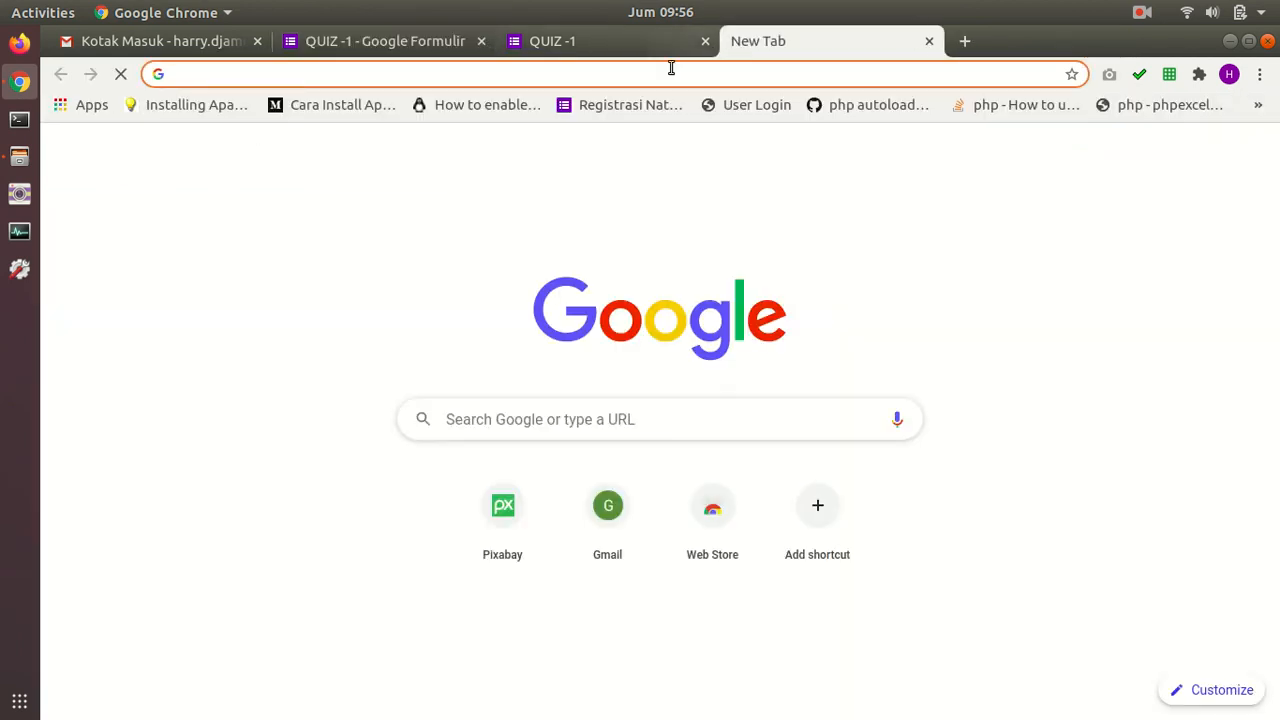
right_click(439, 84)
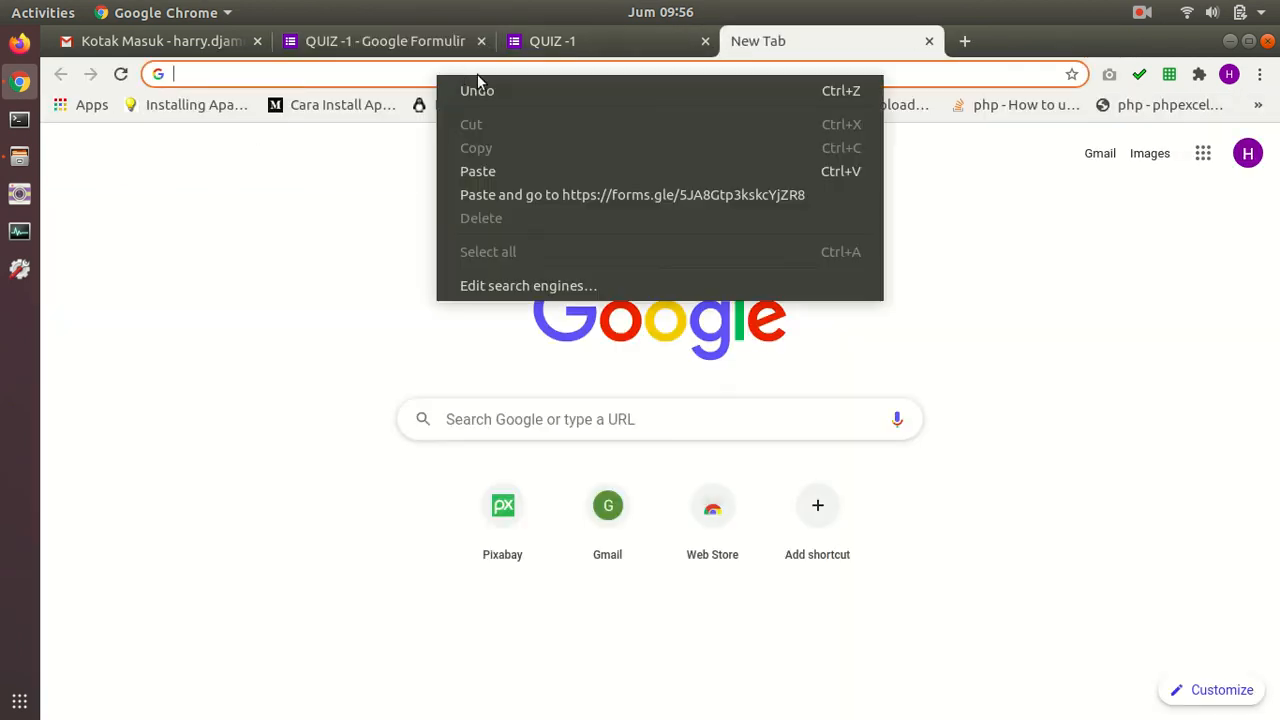
left_click(501, 169)
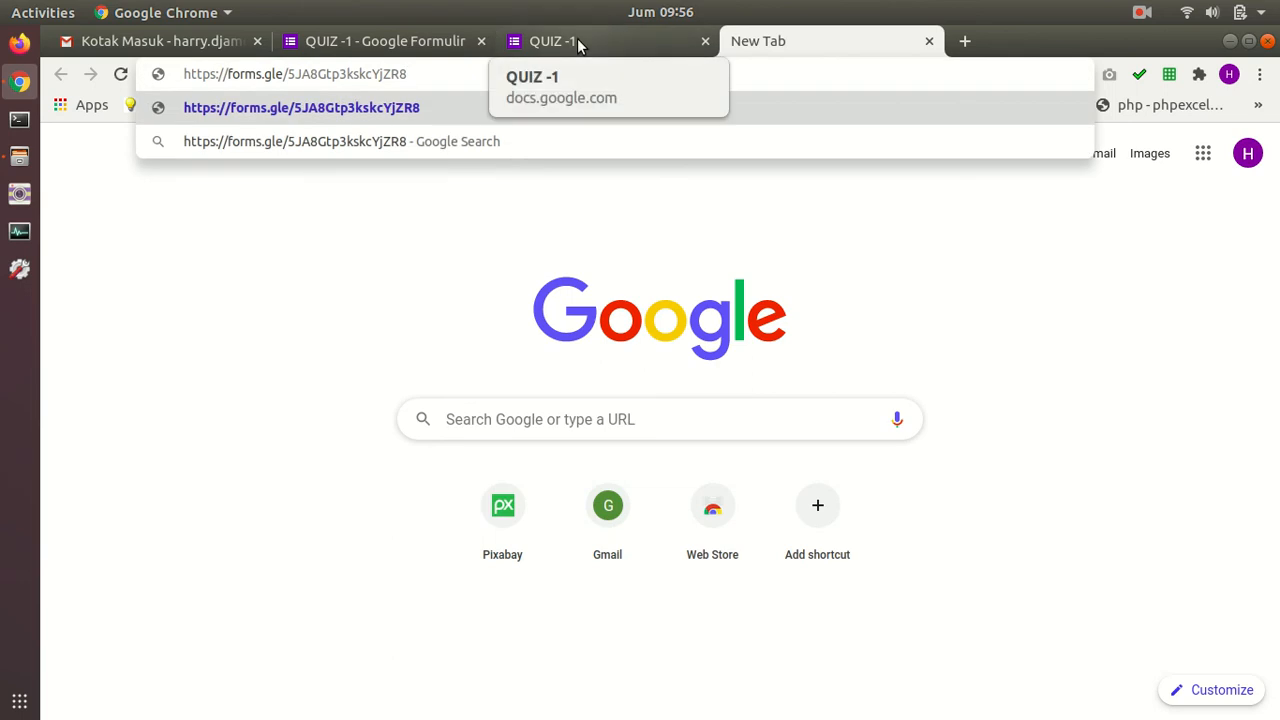
Step: Load the forms.gle link and scroll the live QUIZ -1 form's bookshelf header and first questions
key("Return")
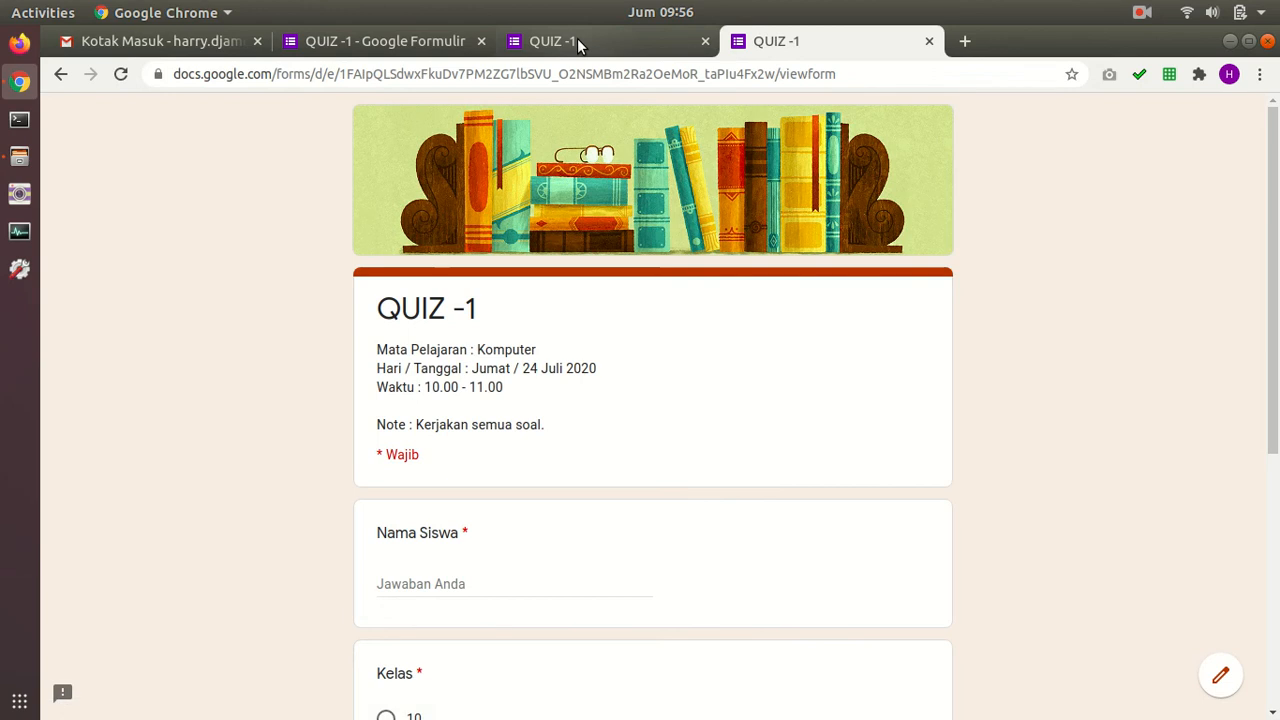
scroll(1262, 215, "down", 5)
scroll(1262, 215, "up", 3)
scroll(1262, 215, "up", 2)
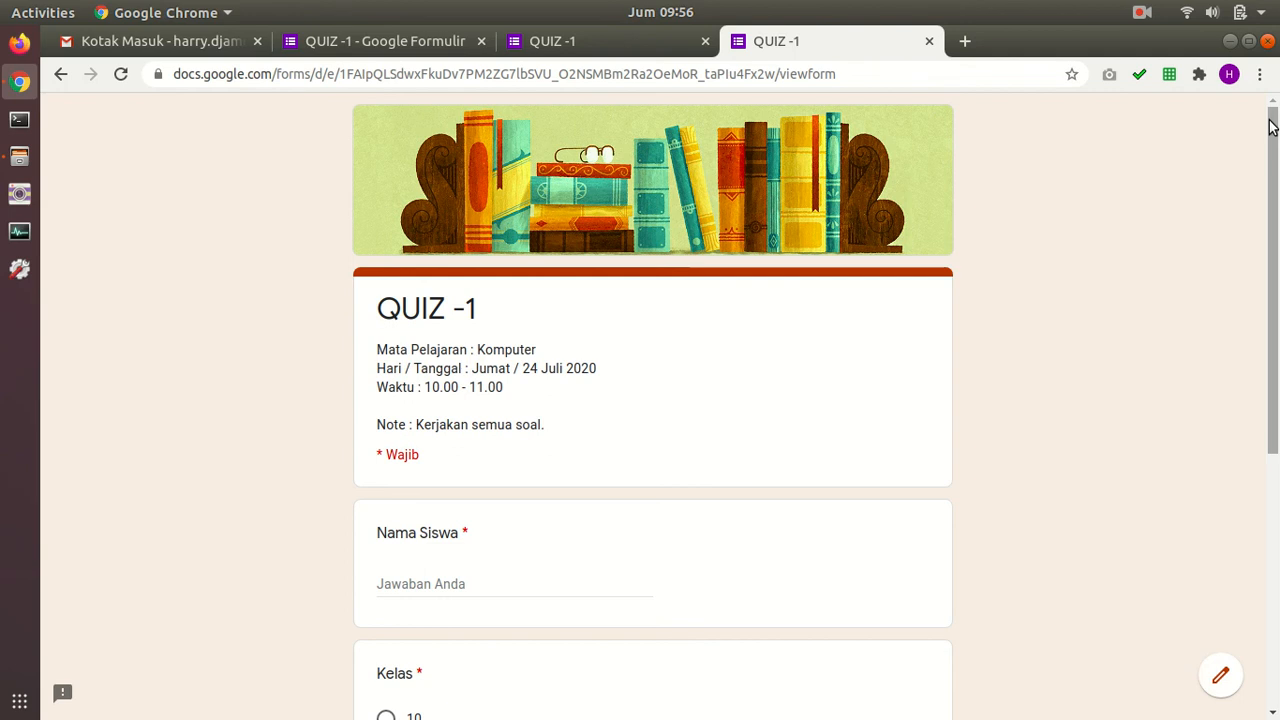
left_click(1142, 12)
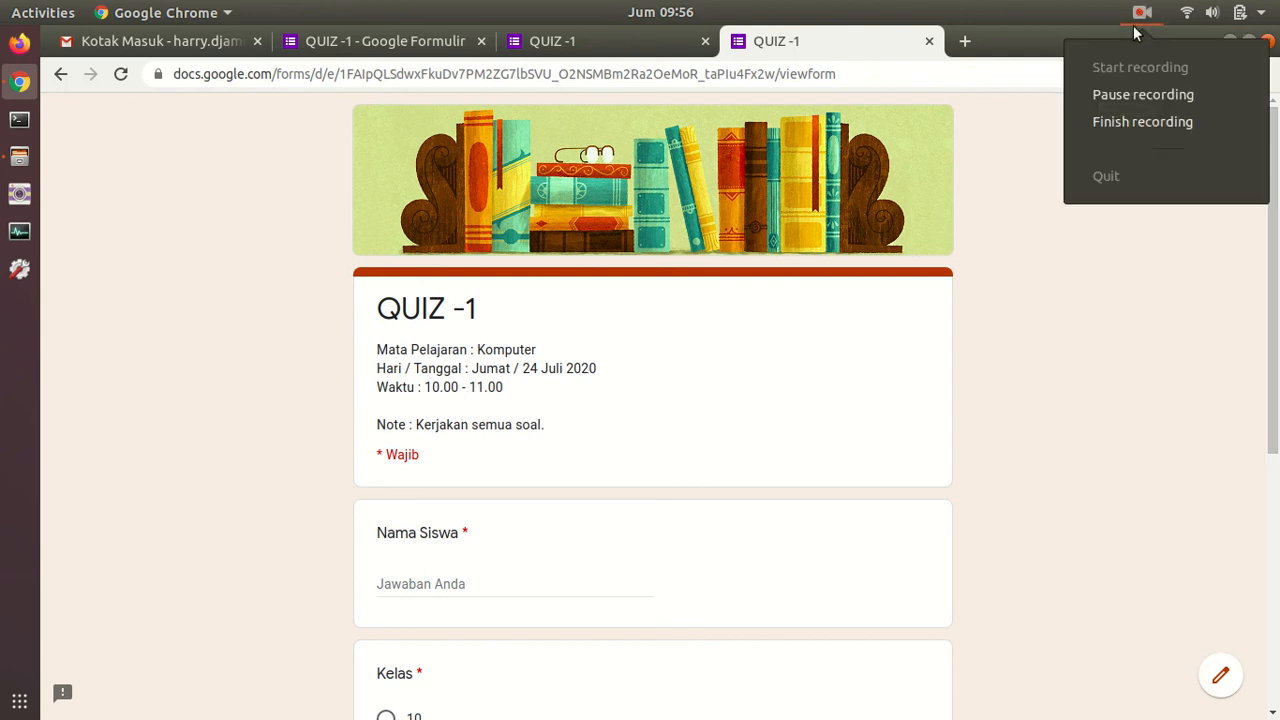